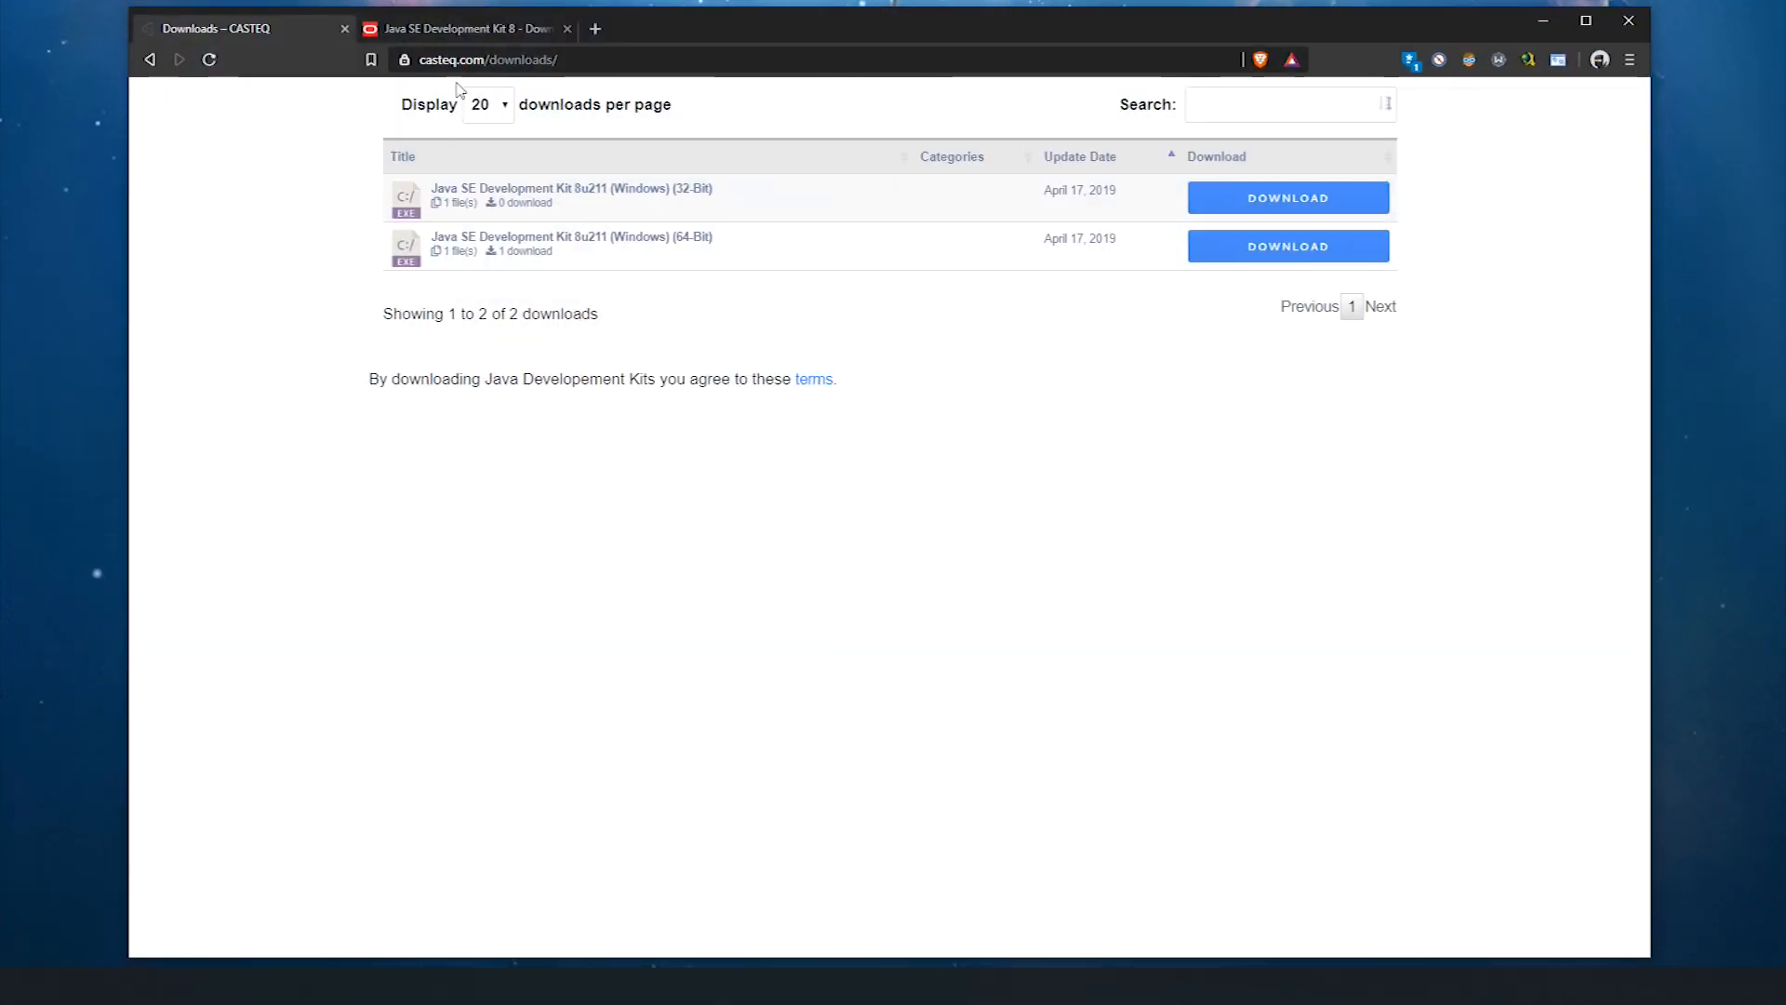
- On Oracle's Java SE Development Kit 8 downloads page, accept the license agreement for Java SE Development Kit 8u211
{"action": "left_click", "coordinate": [449, 30]}
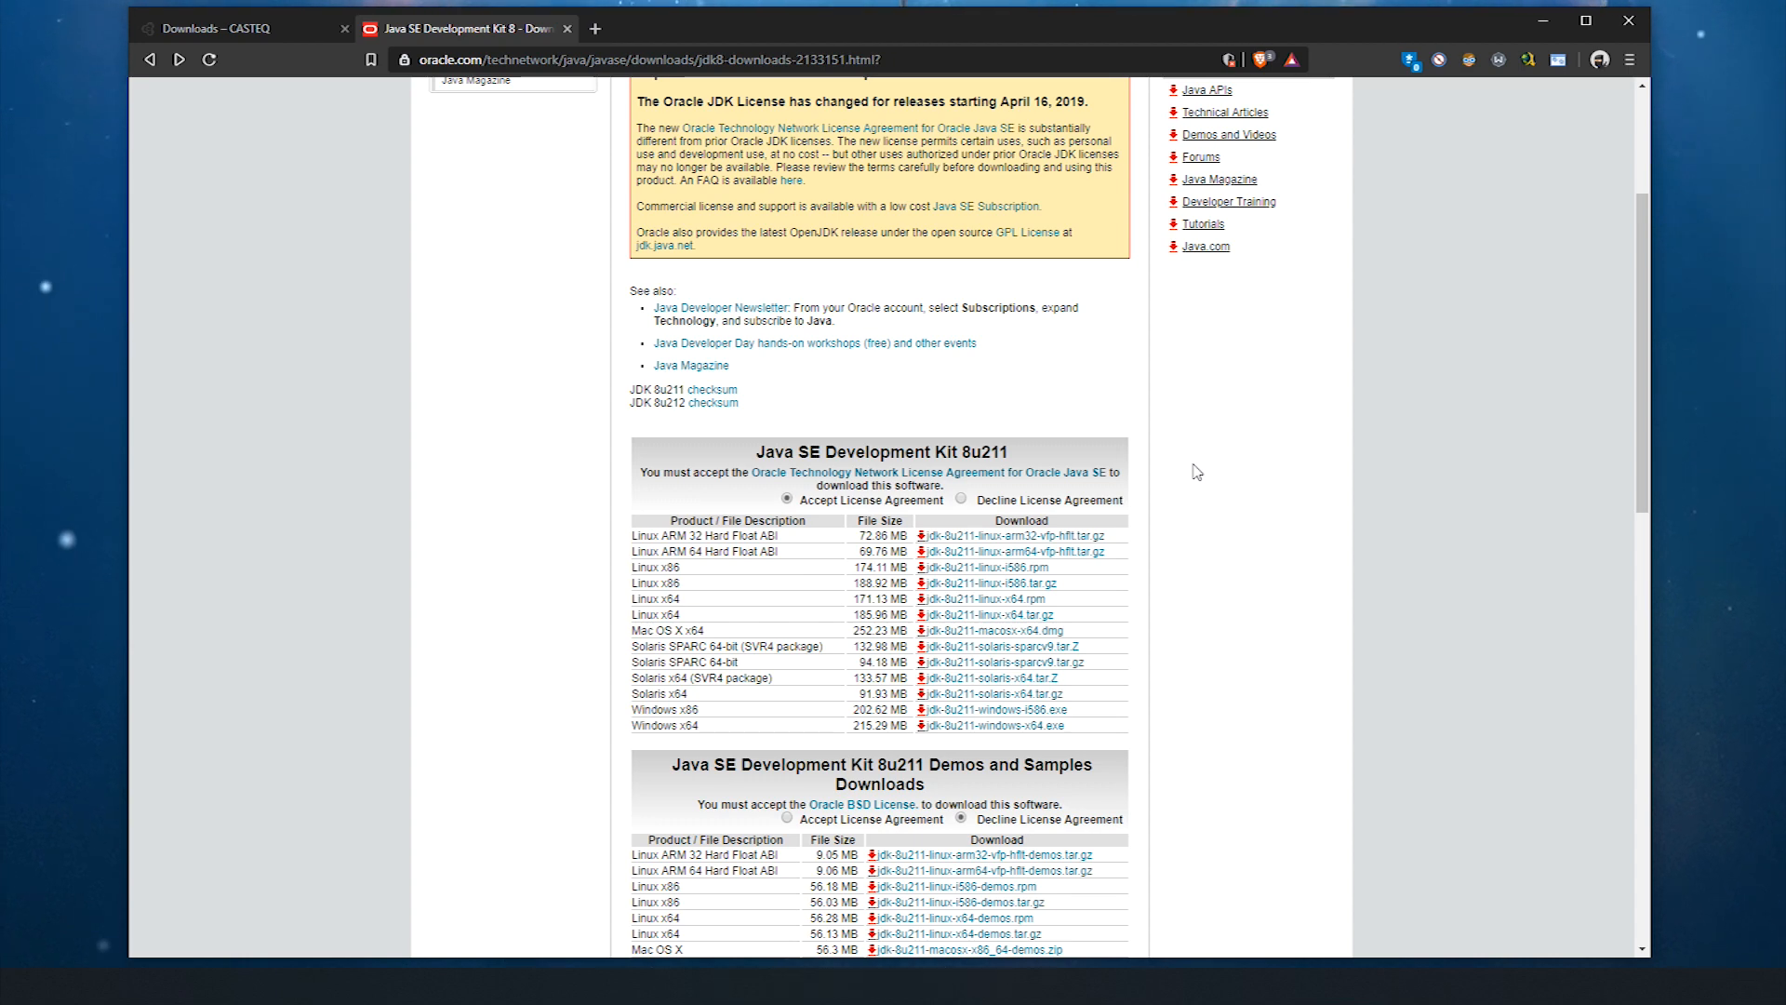
{"action": "scroll", "coordinate": [854, 443], "scroll_direction": "up", "scroll_amount": 3}
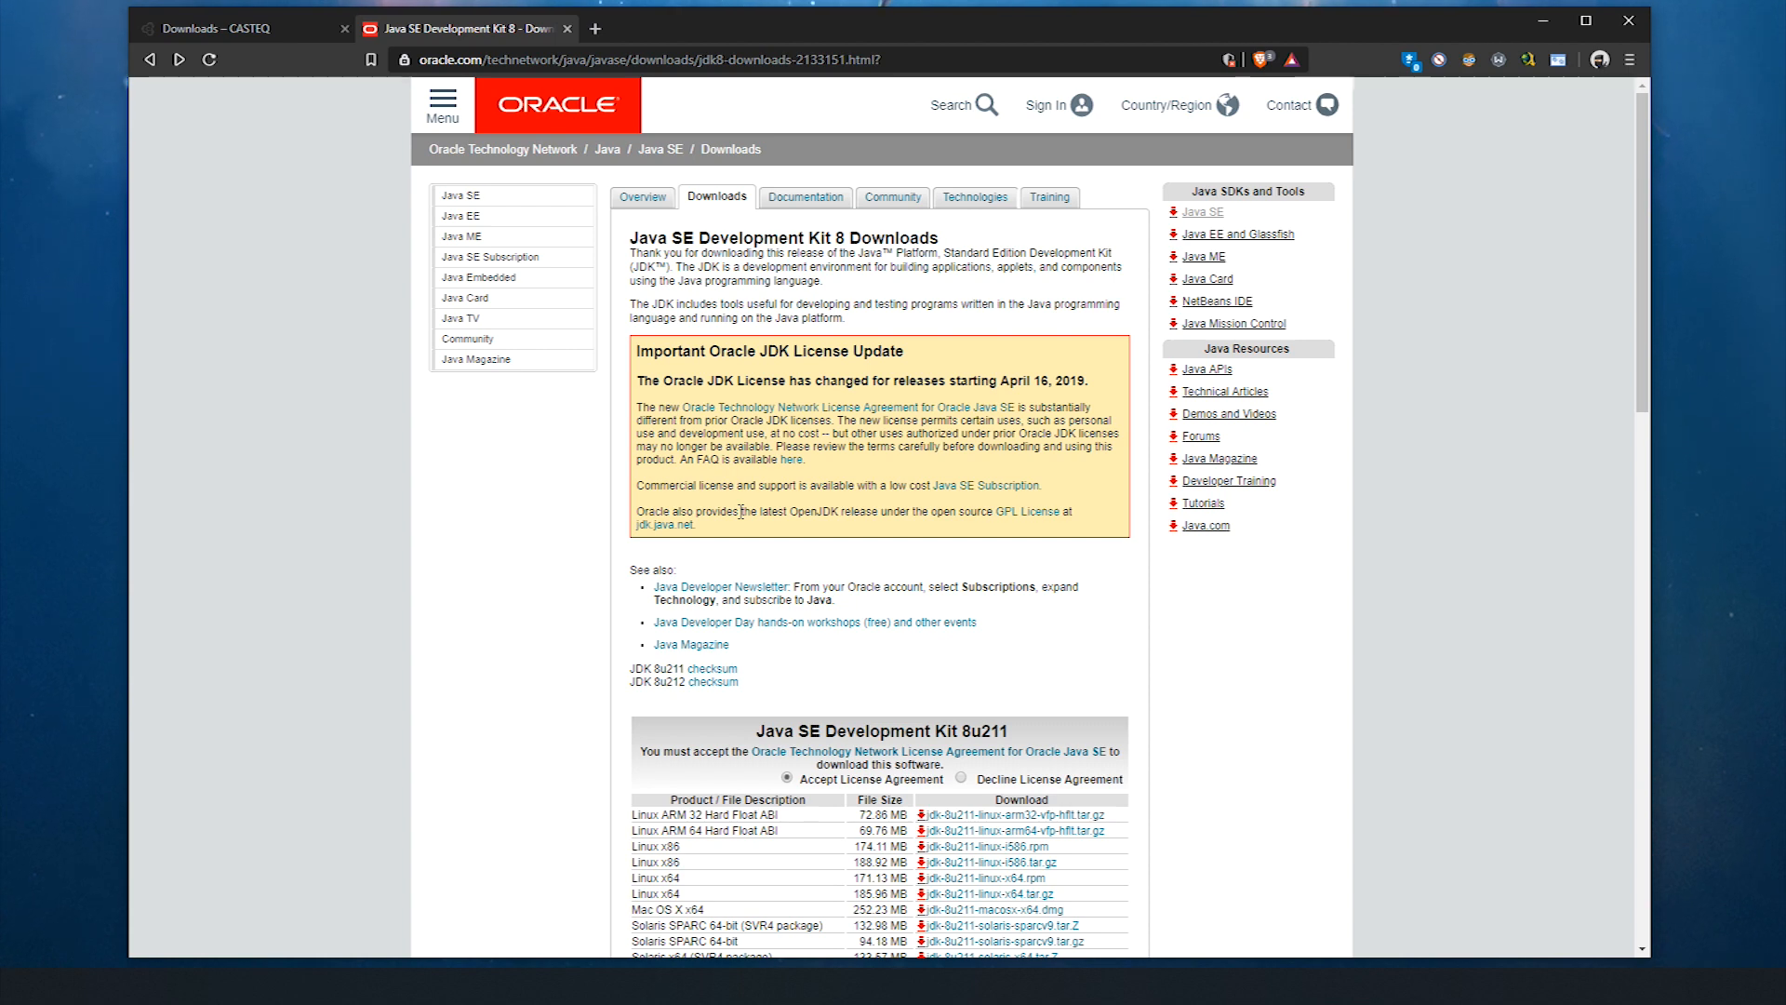
{"action": "scroll", "coordinate": [740, 511], "scroll_direction": "down", "scroll_amount": 4}
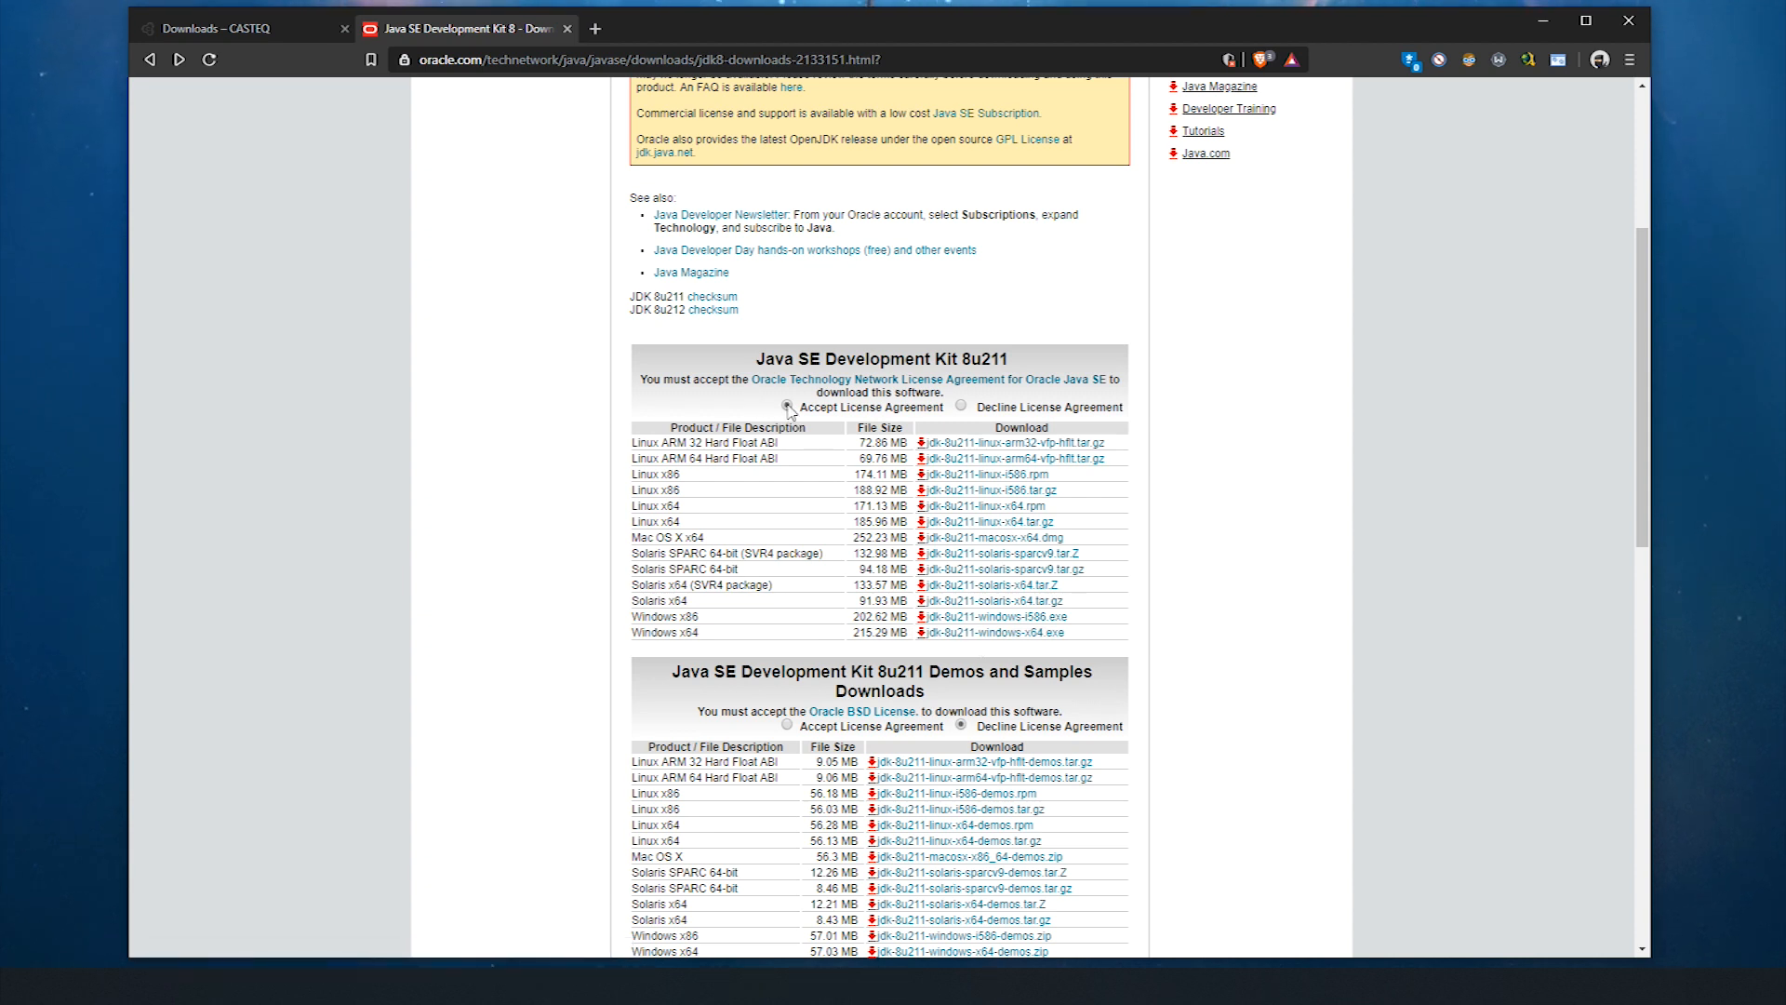
{"action": "left_click_drag", "start_coordinate": [764, 359], "coordinate": [906, 352]}
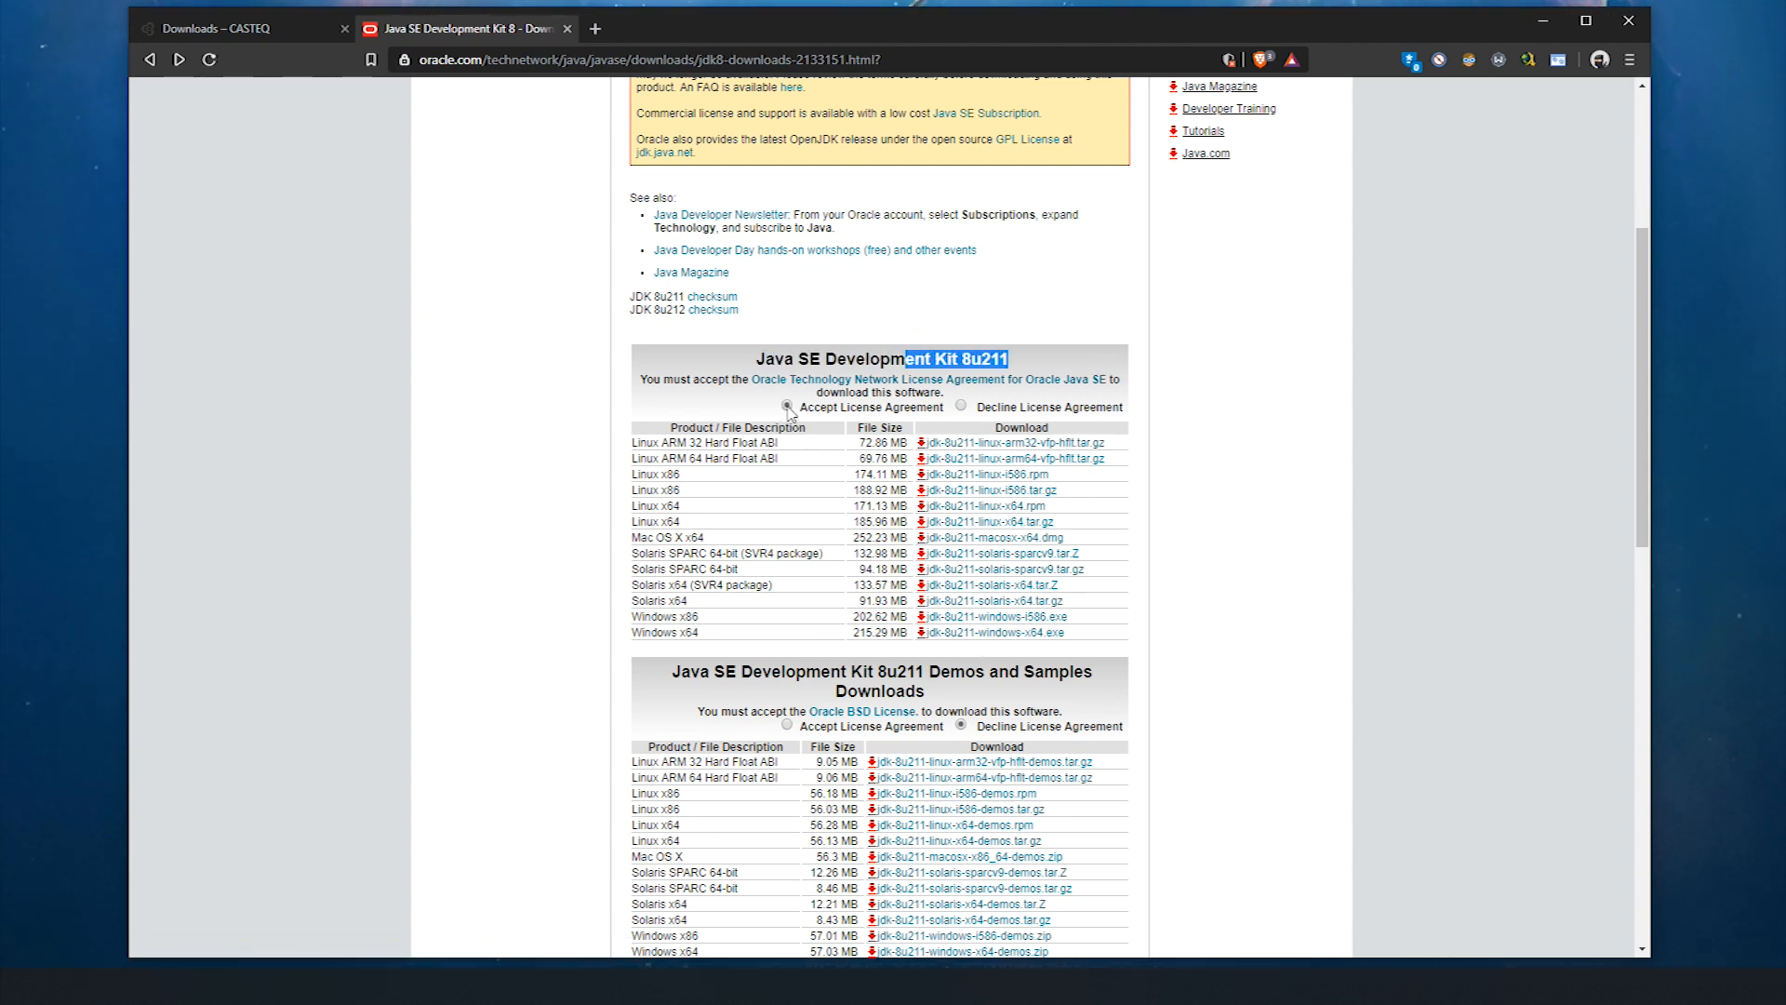
{"action": "left_click", "coordinate": [993, 634]}
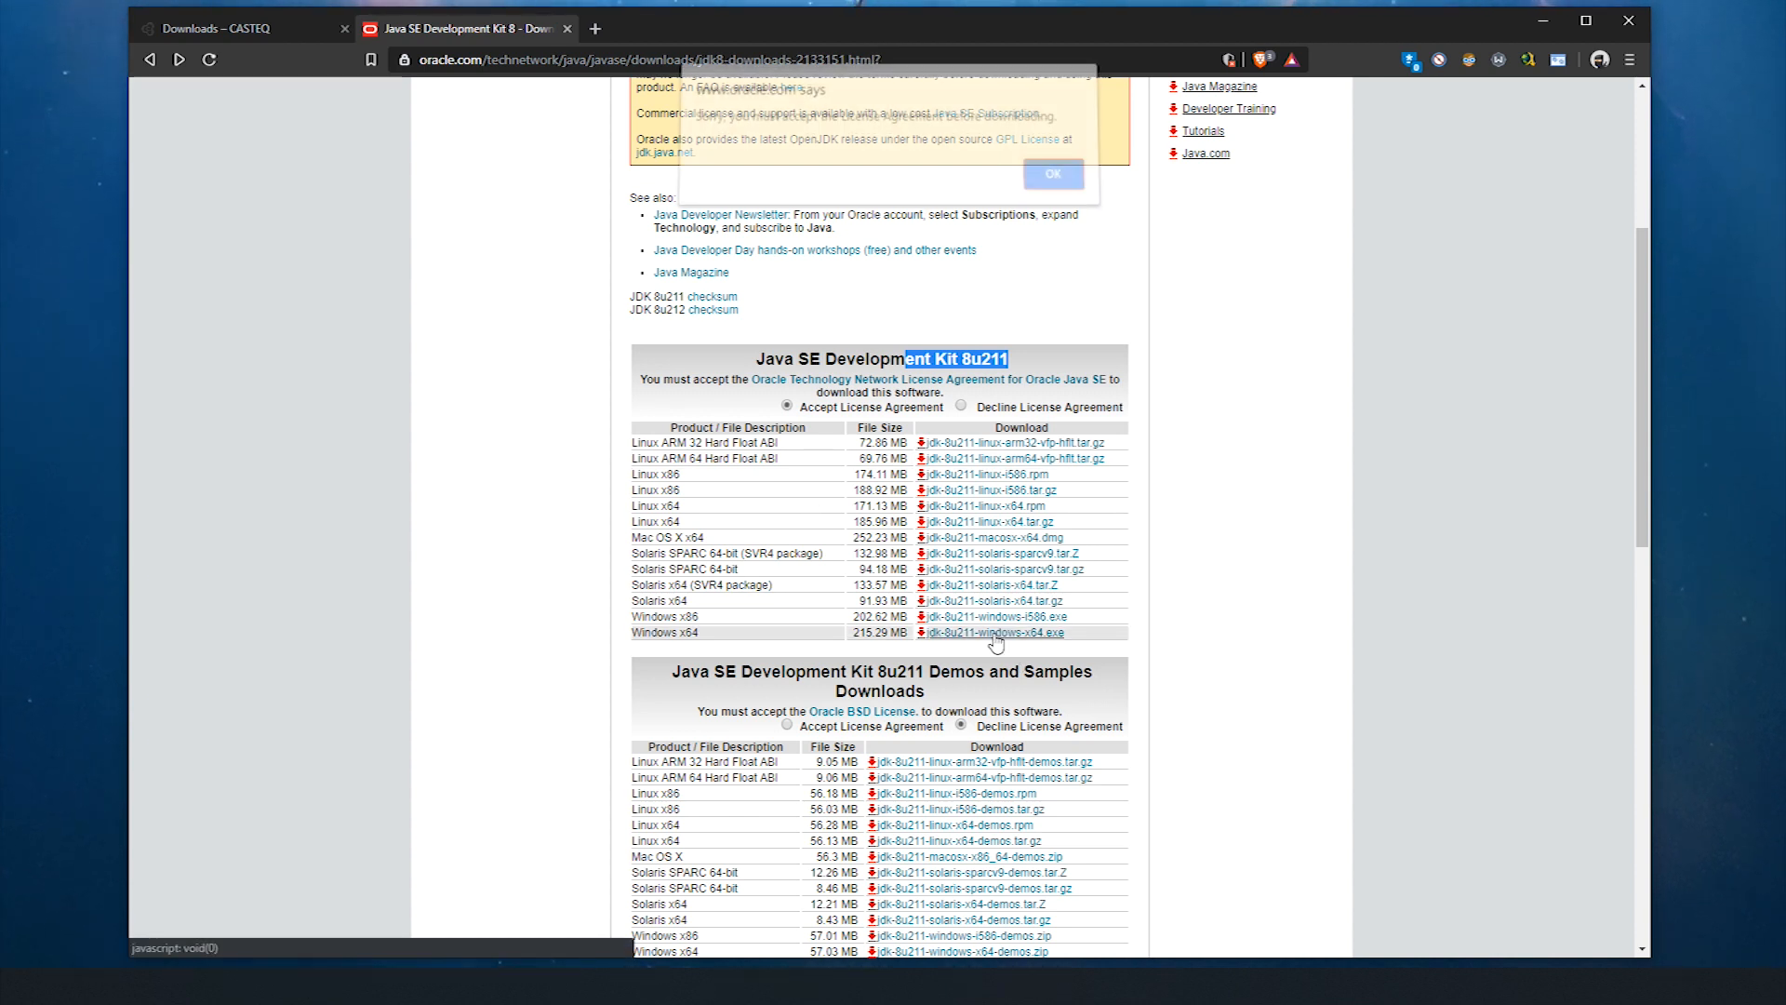
{"action": "key", "text": "Return"}
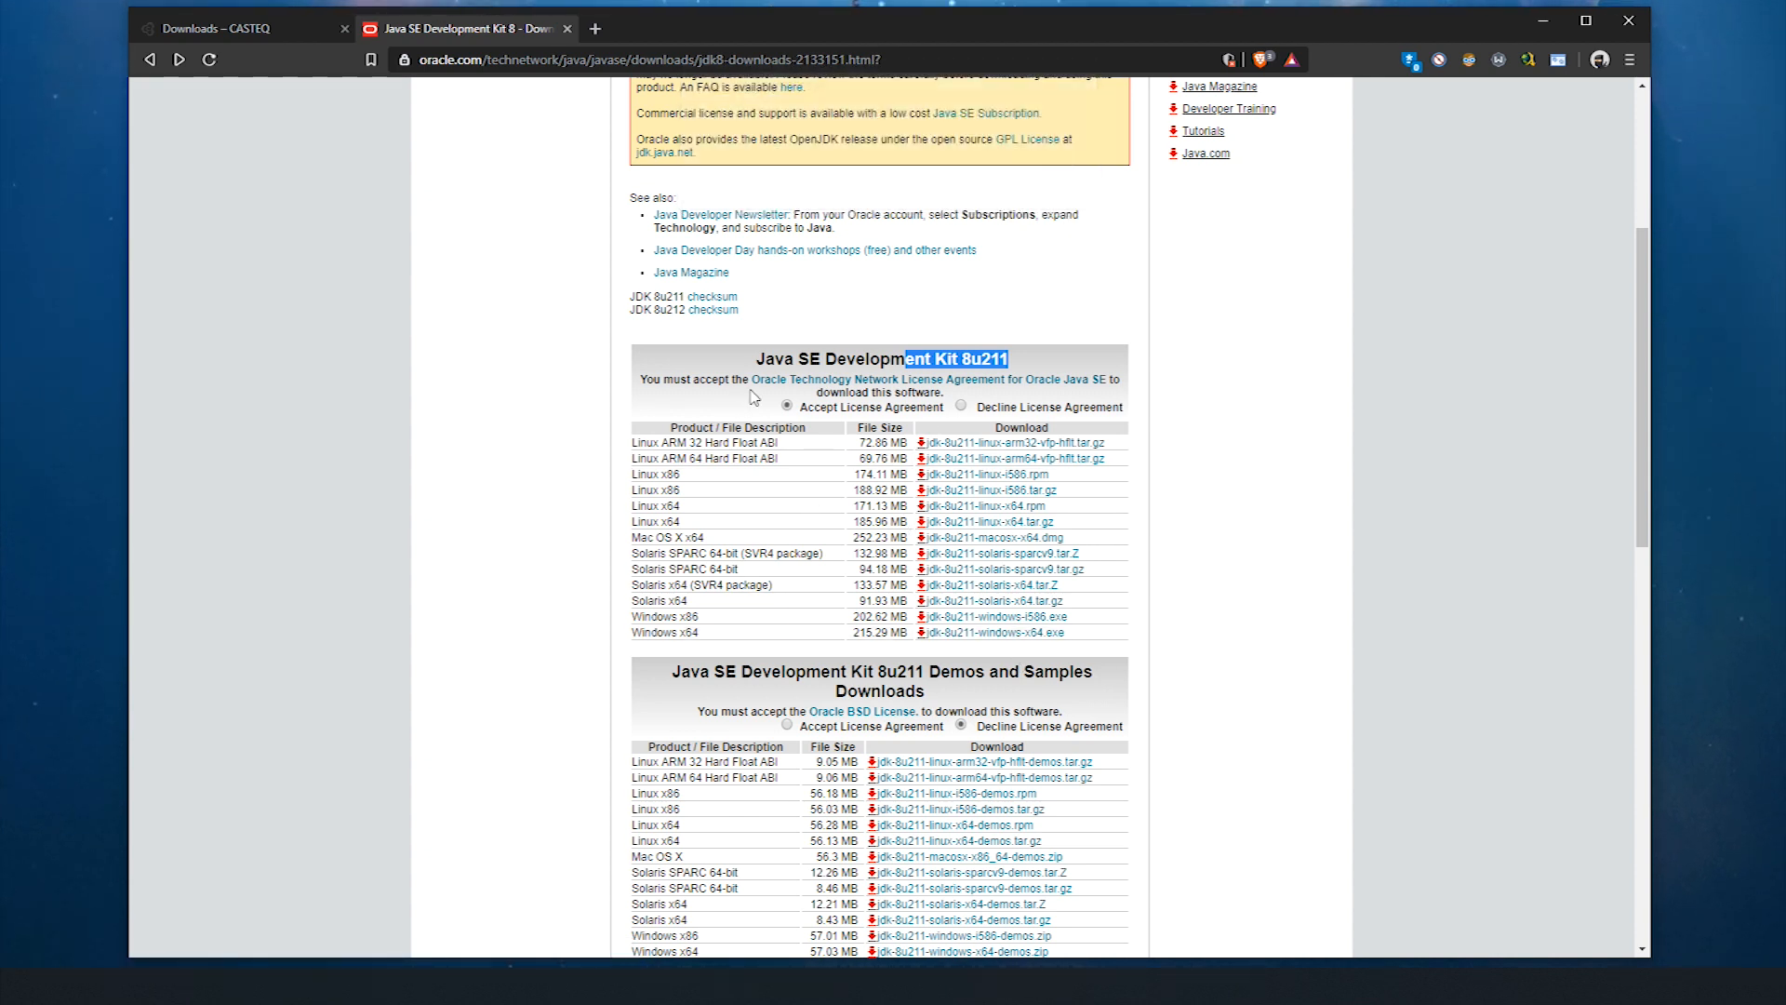
{"action": "left_click", "coordinate": [787, 406]}
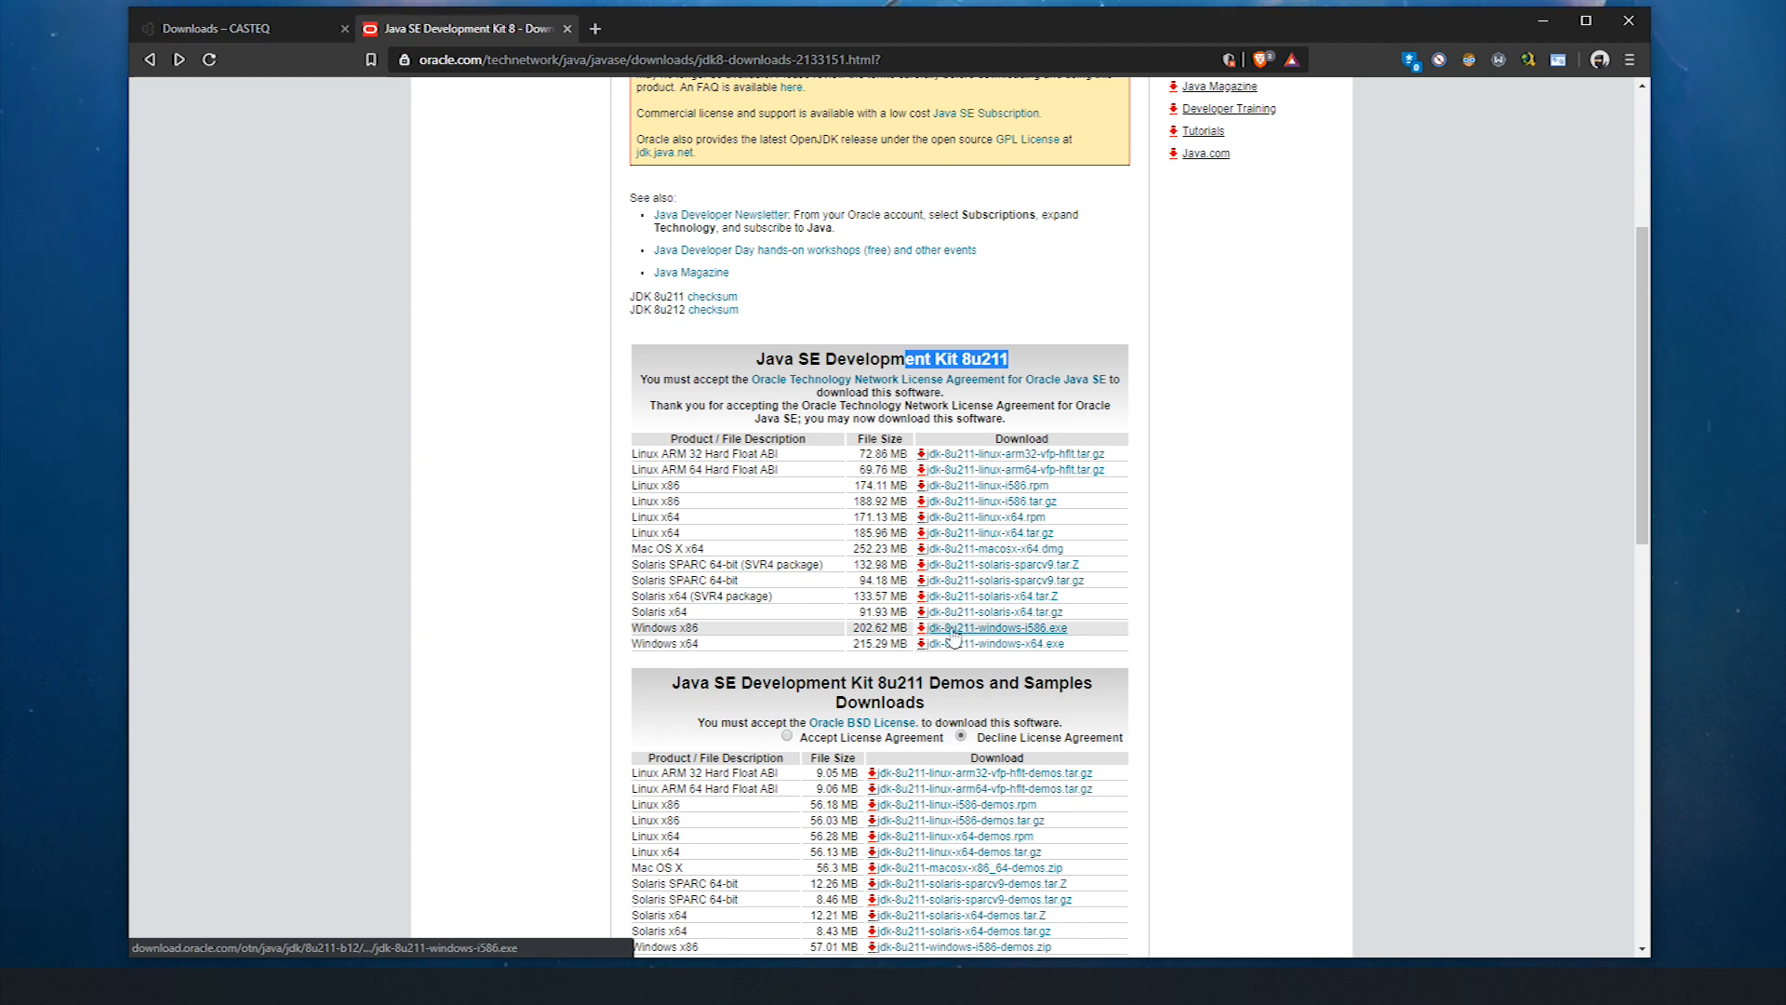
- Request the Windows x64 installer of JDK 8u211 from Oracle and look through the form for creating an Oracle account
{"action": "left_click_drag", "start_coordinate": [700, 631], "coordinate": [687, 629]}
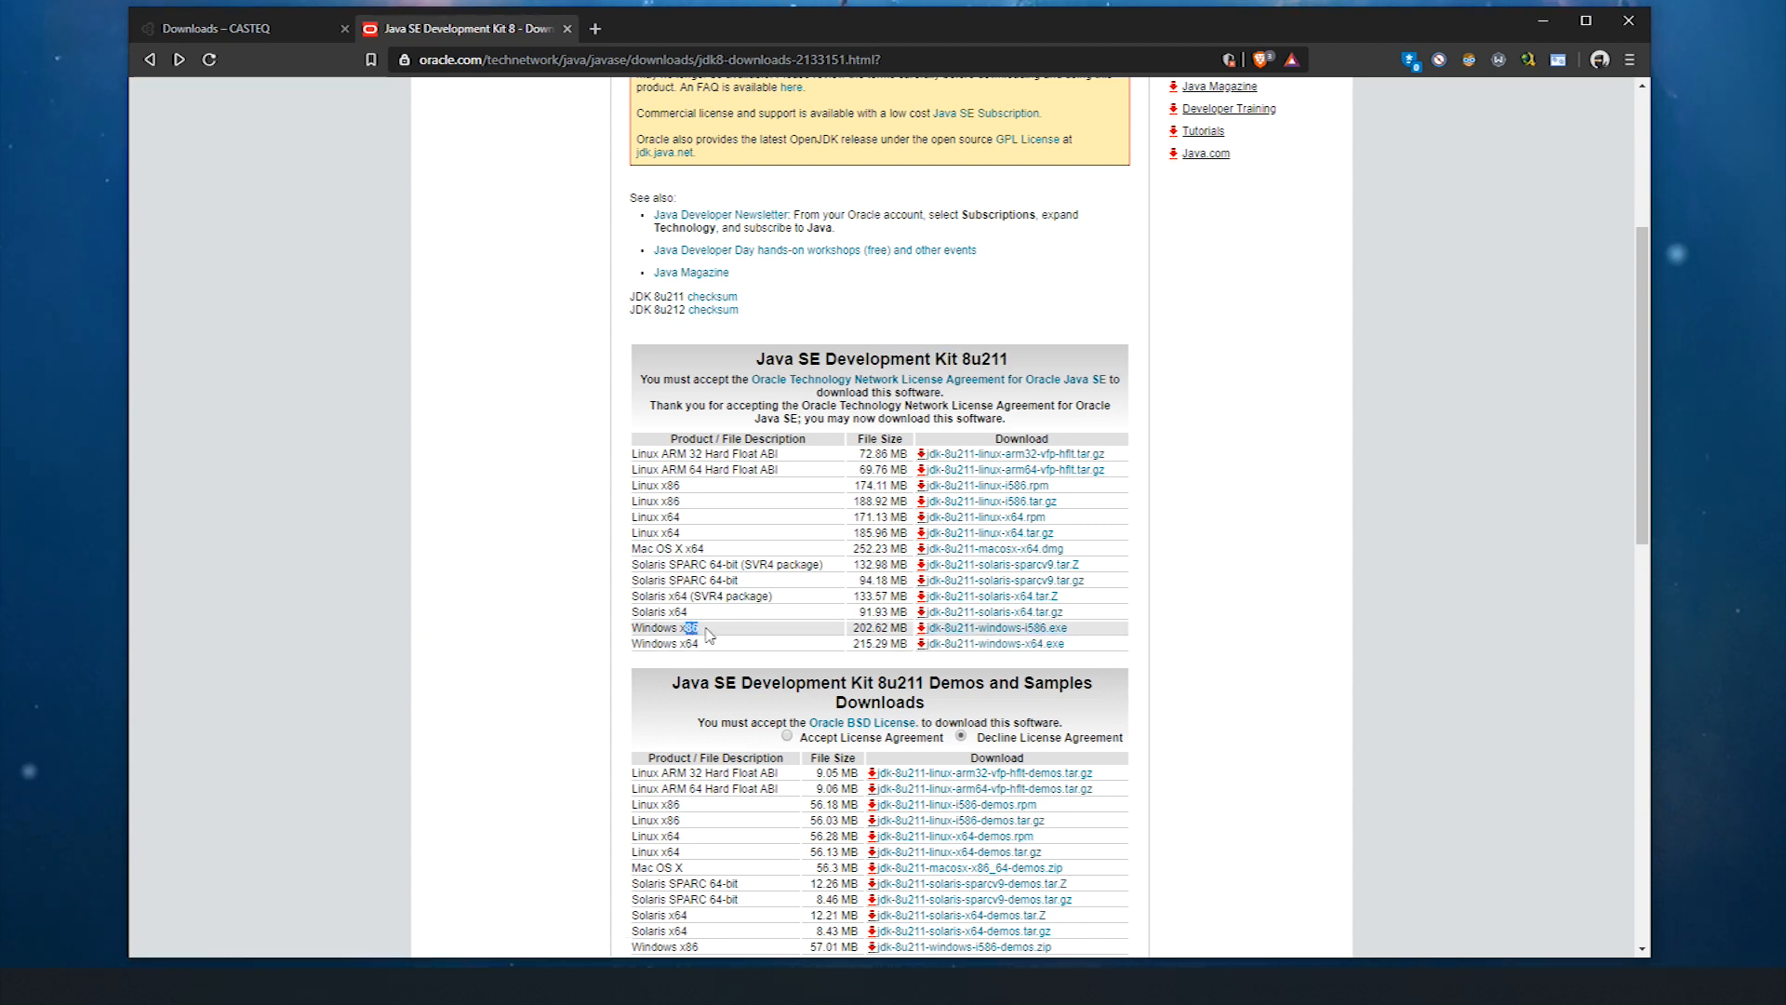
{"action": "left_click", "coordinate": [717, 634]}
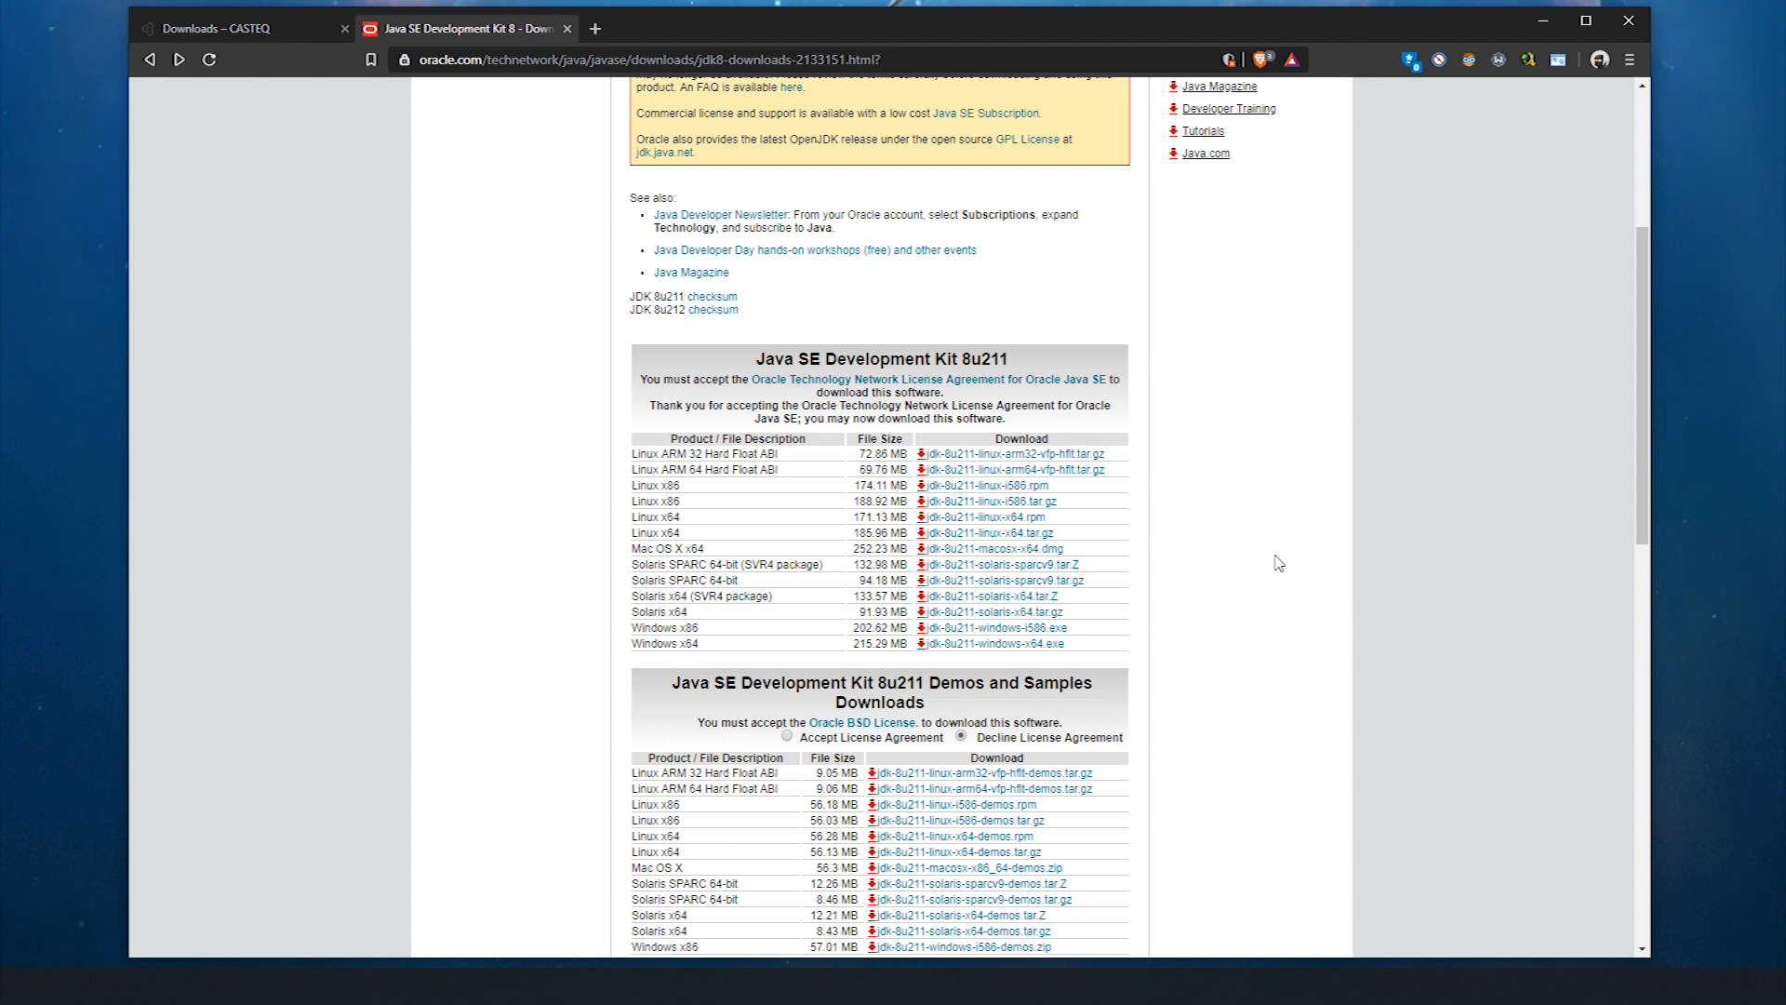
{"action": "left_click", "coordinate": [966, 650]}
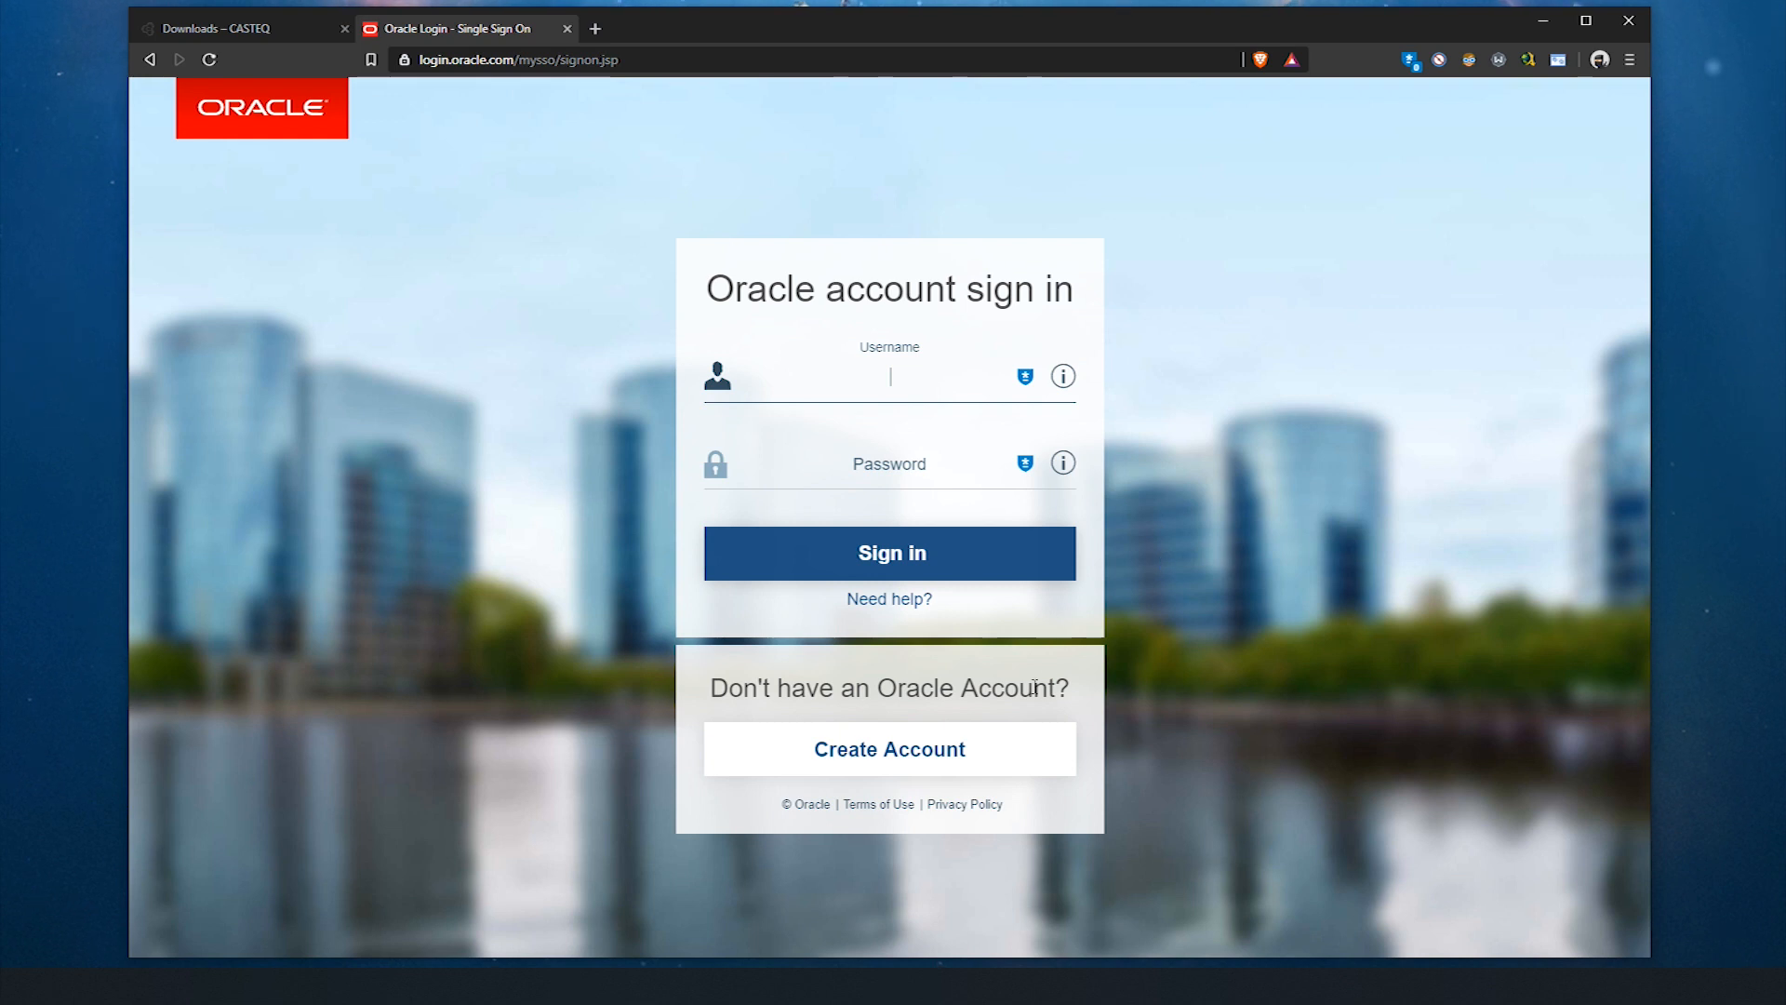
{"action": "left_click", "coordinate": [1018, 739]}
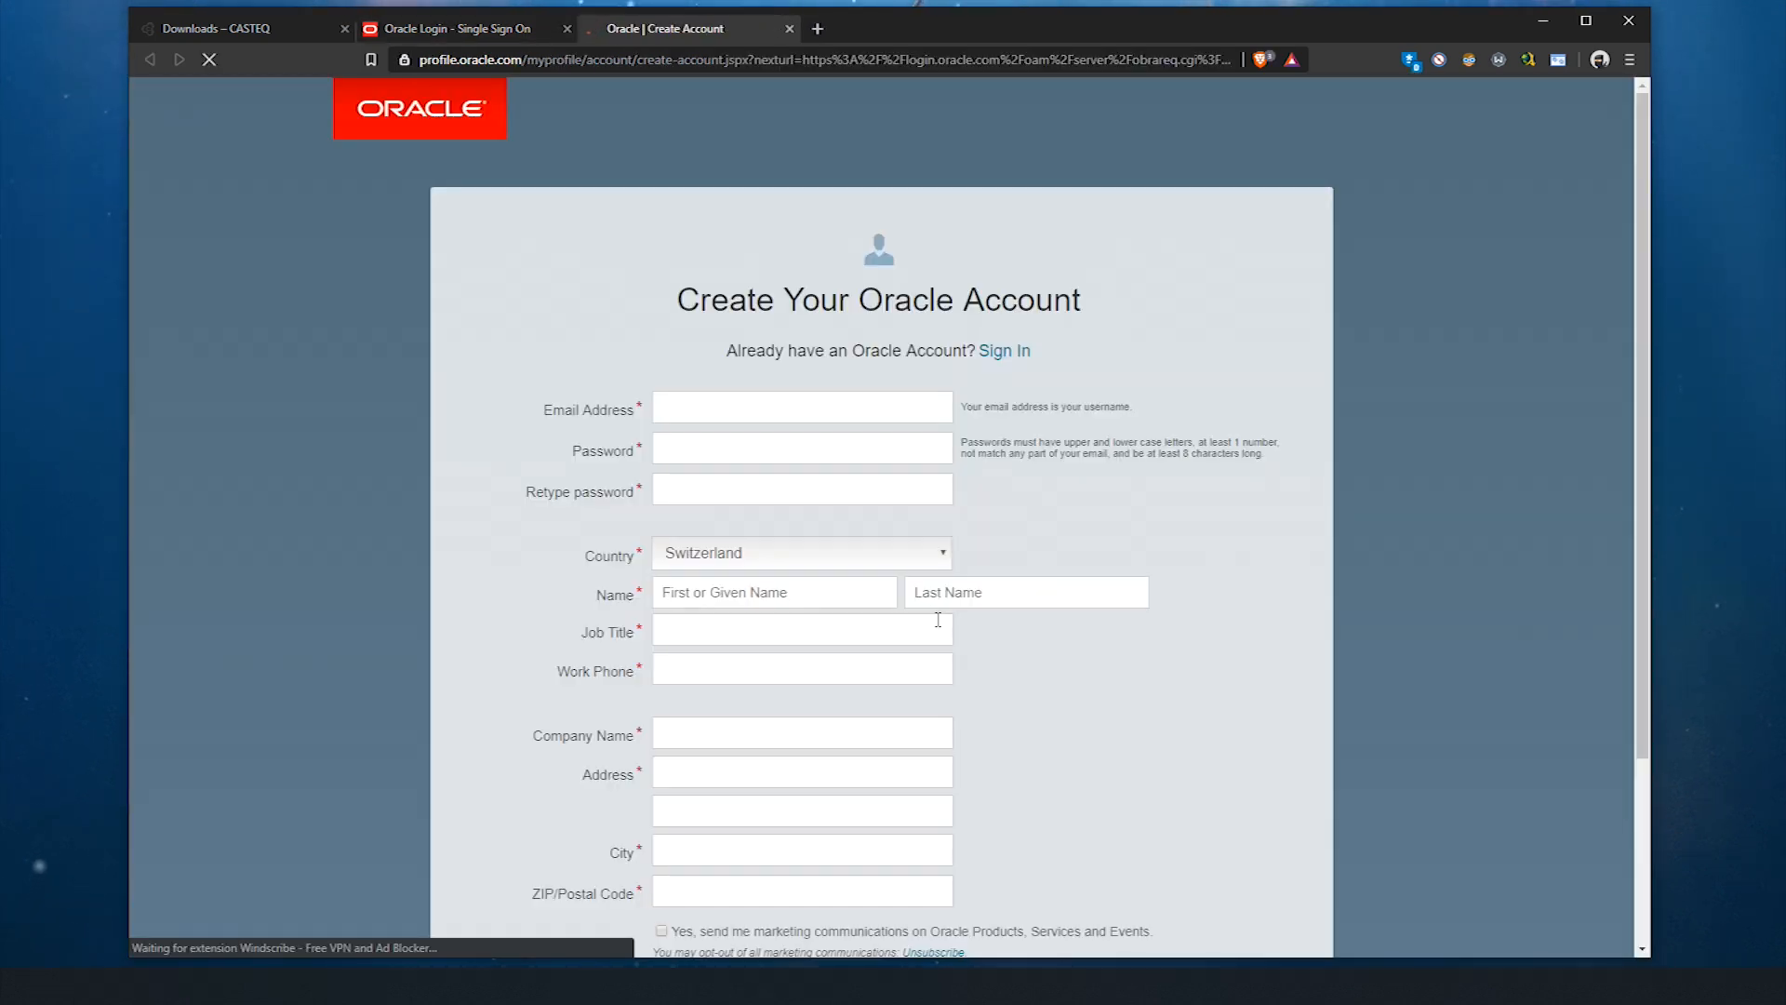
{"action": "scroll", "coordinate": [1096, 578], "scroll_direction": "down", "scroll_amount": 3}
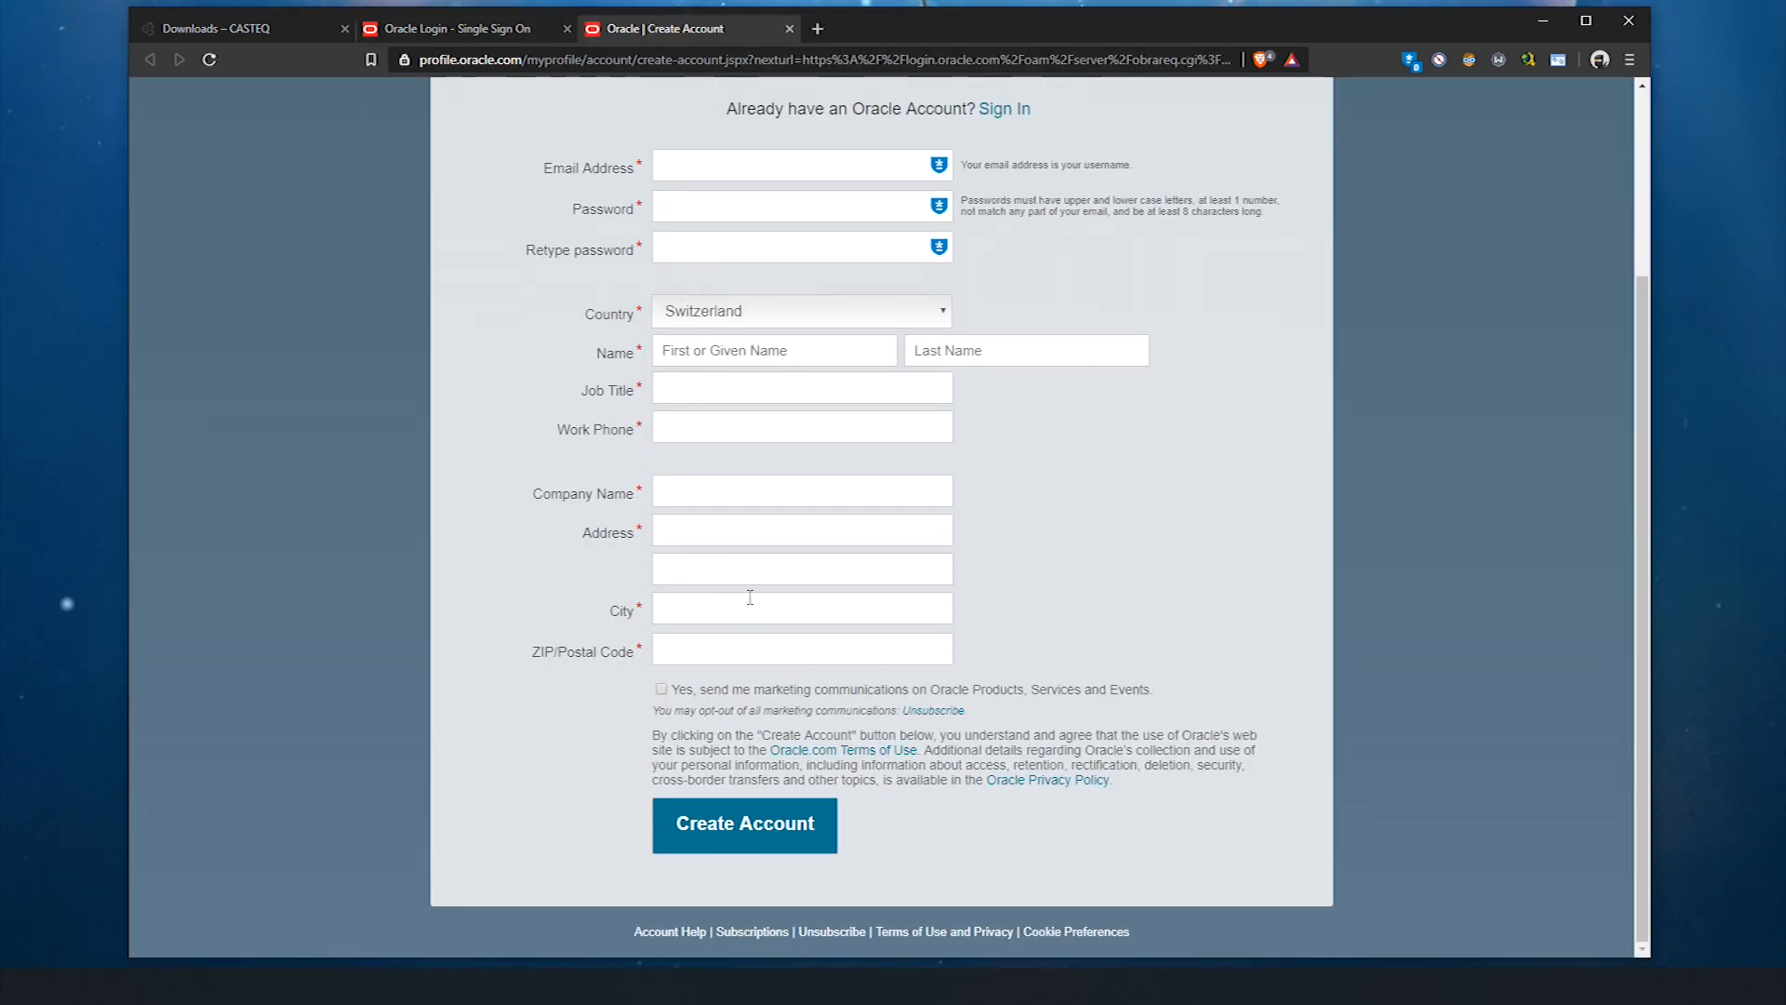
{"action": "scroll", "coordinate": [1116, 716], "scroll_direction": "up", "scroll_amount": 3}
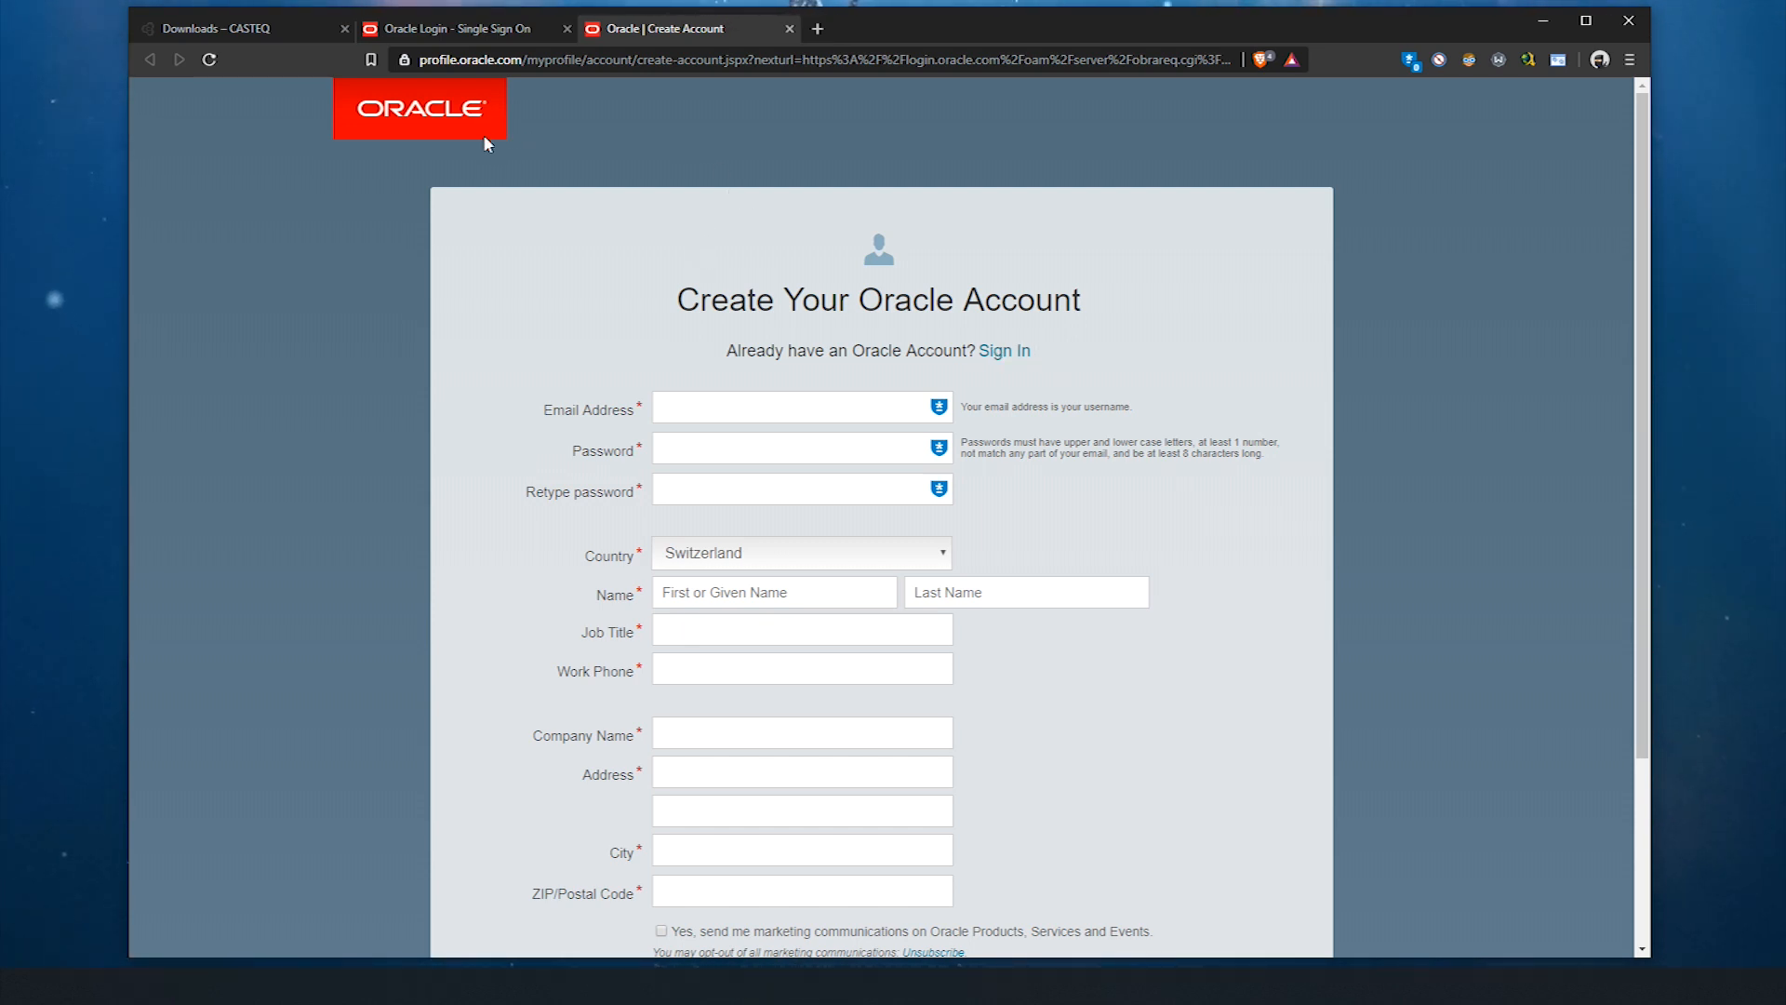
- Return to the CASTEQ downloads page and close the Oracle account creation page
{"action": "left_click", "coordinate": [227, 35]}
{"action": "left_click", "coordinate": [423, 61]}
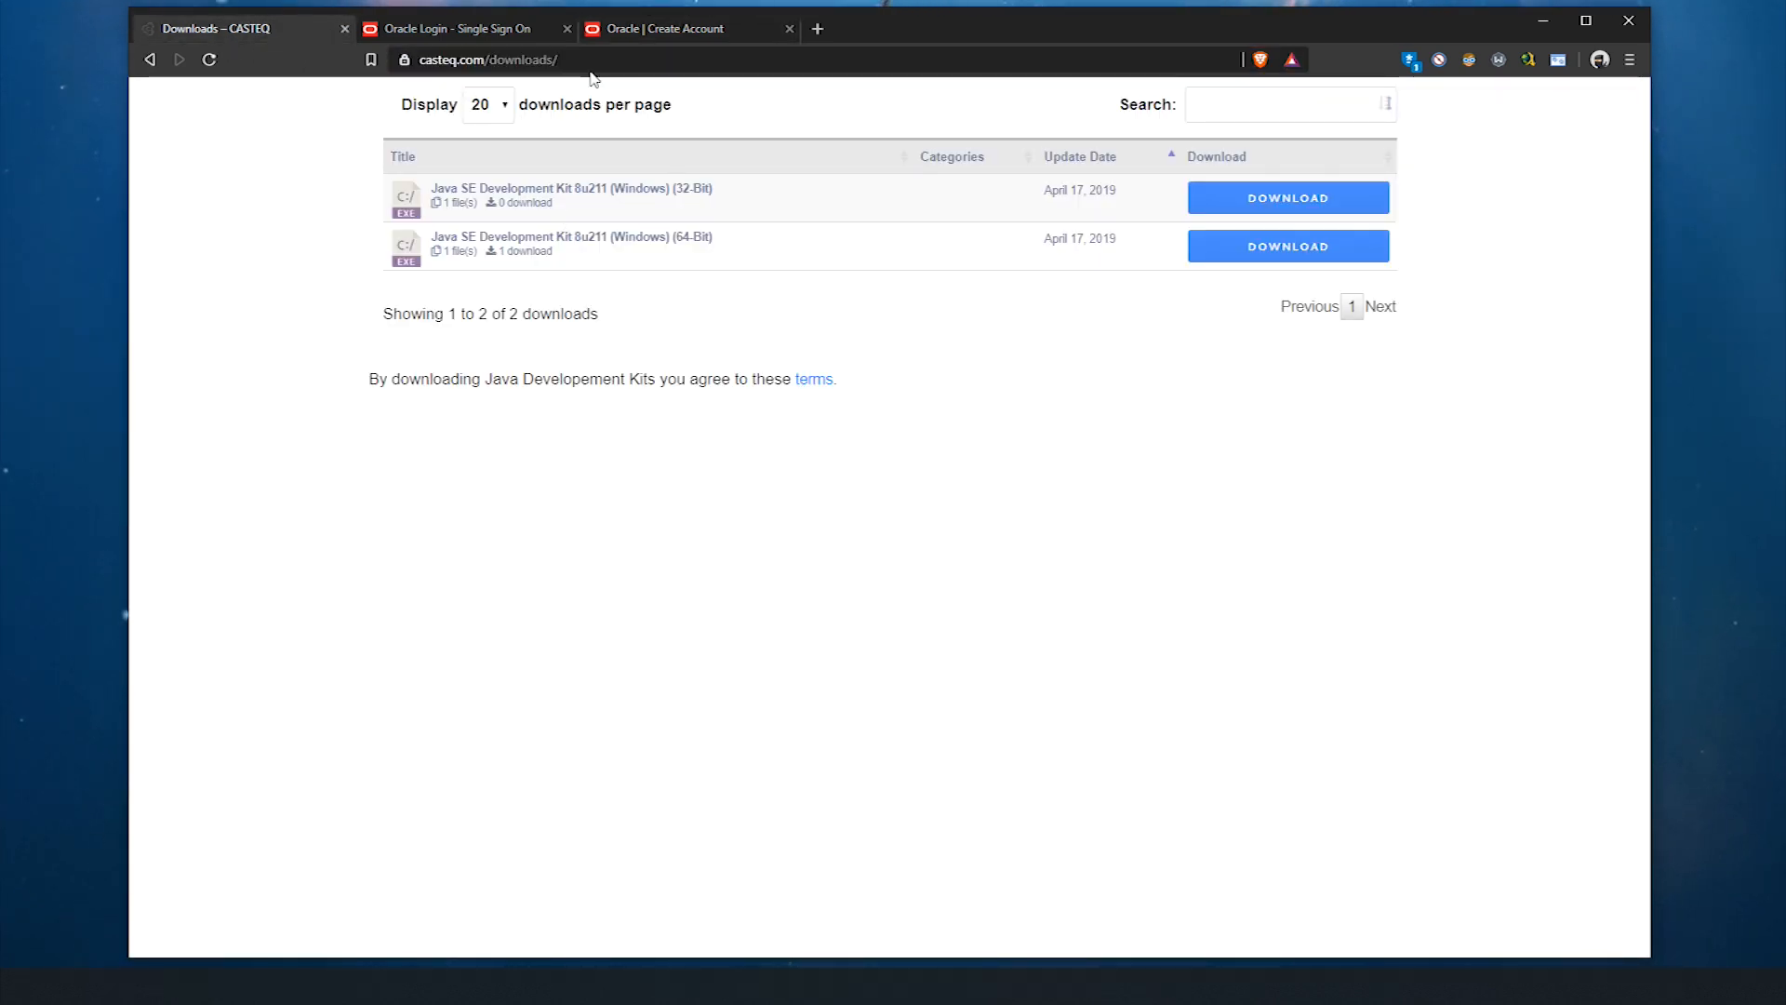
{"action": "left_click", "coordinate": [699, 31]}
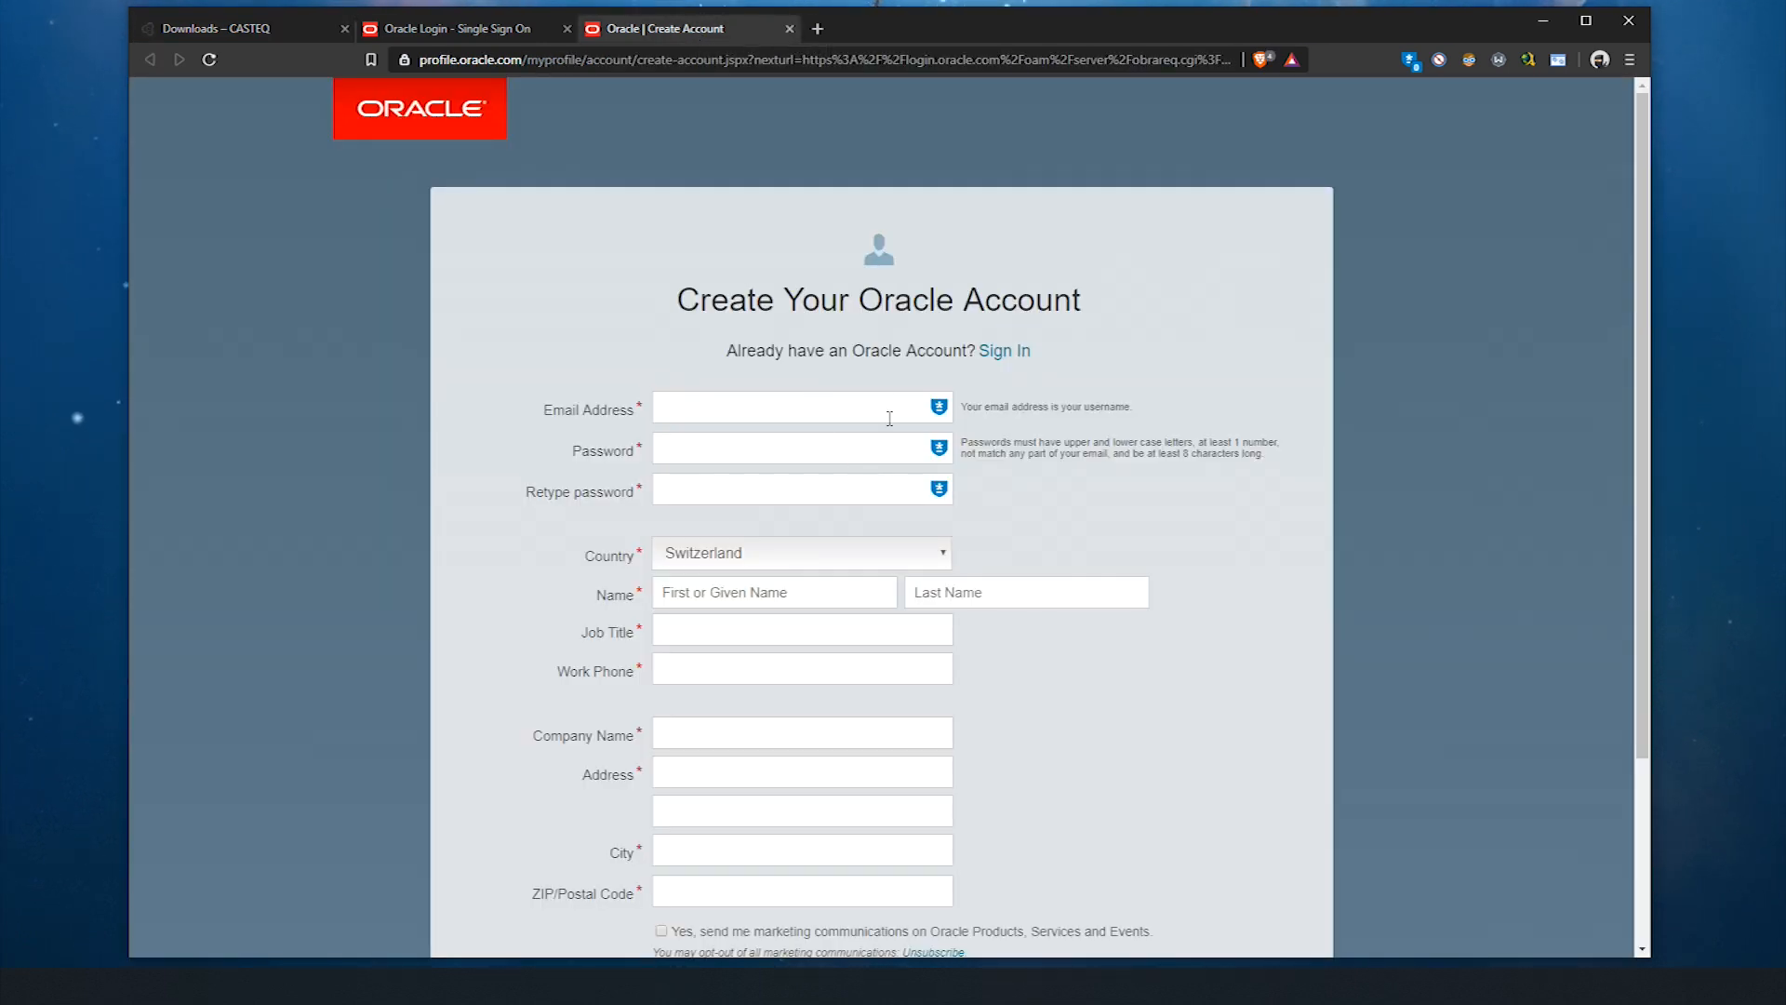
{"action": "left_click", "coordinate": [247, 28]}
{"action": "left_click", "coordinate": [789, 29]}
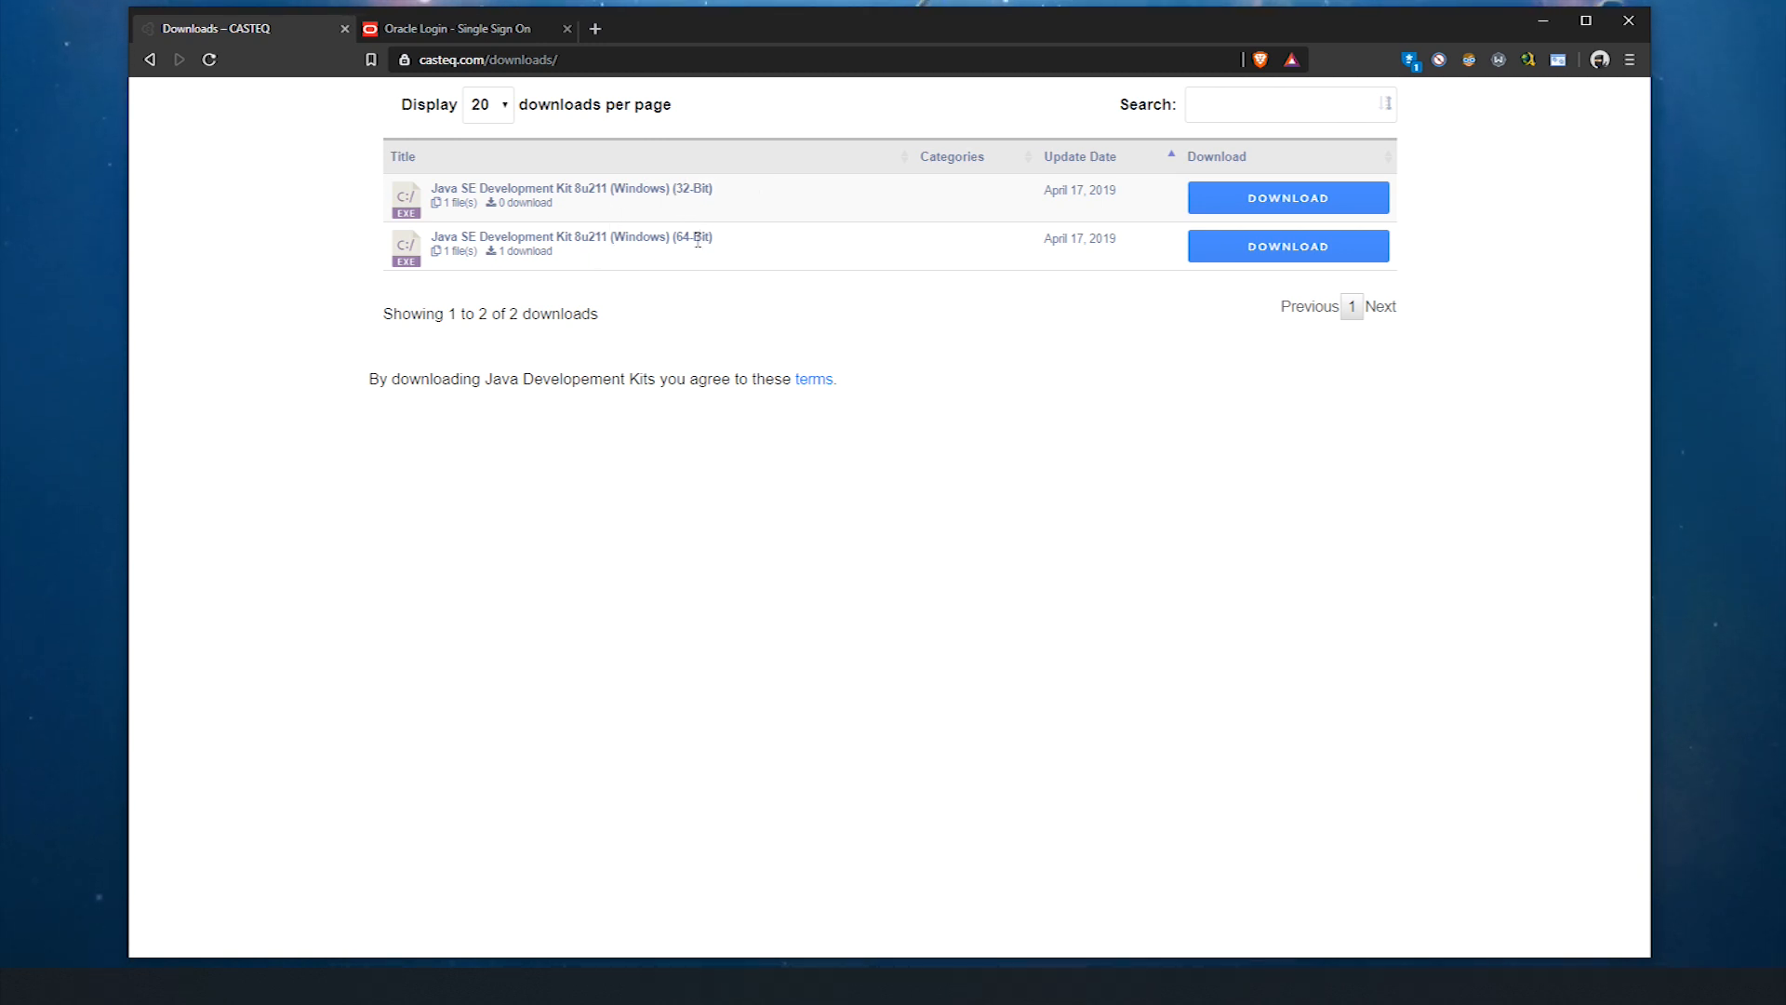
- Start downloading the 64-bit Windows JDK 8u211 installer from CASTEQ to the desktop and cancel the download
{"action": "left_click", "coordinate": [1236, 244]}
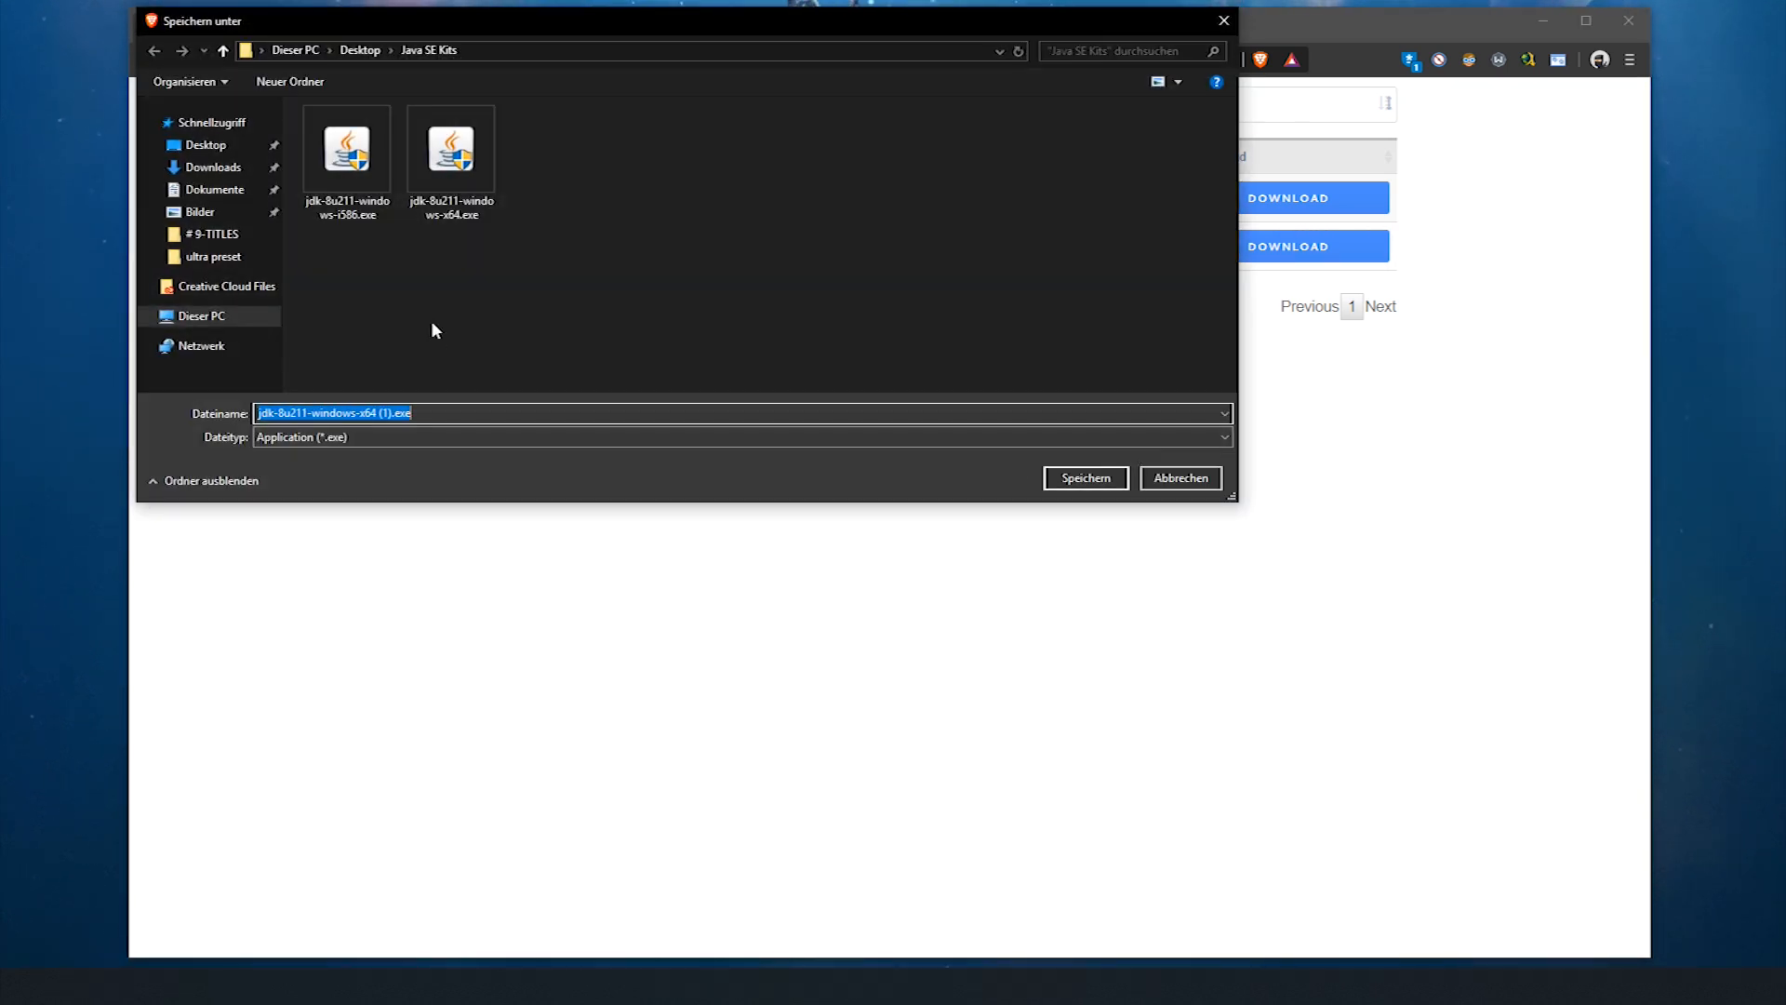
{"action": "left_click", "coordinate": [200, 147]}
{"action": "left_click", "coordinate": [1081, 478]}
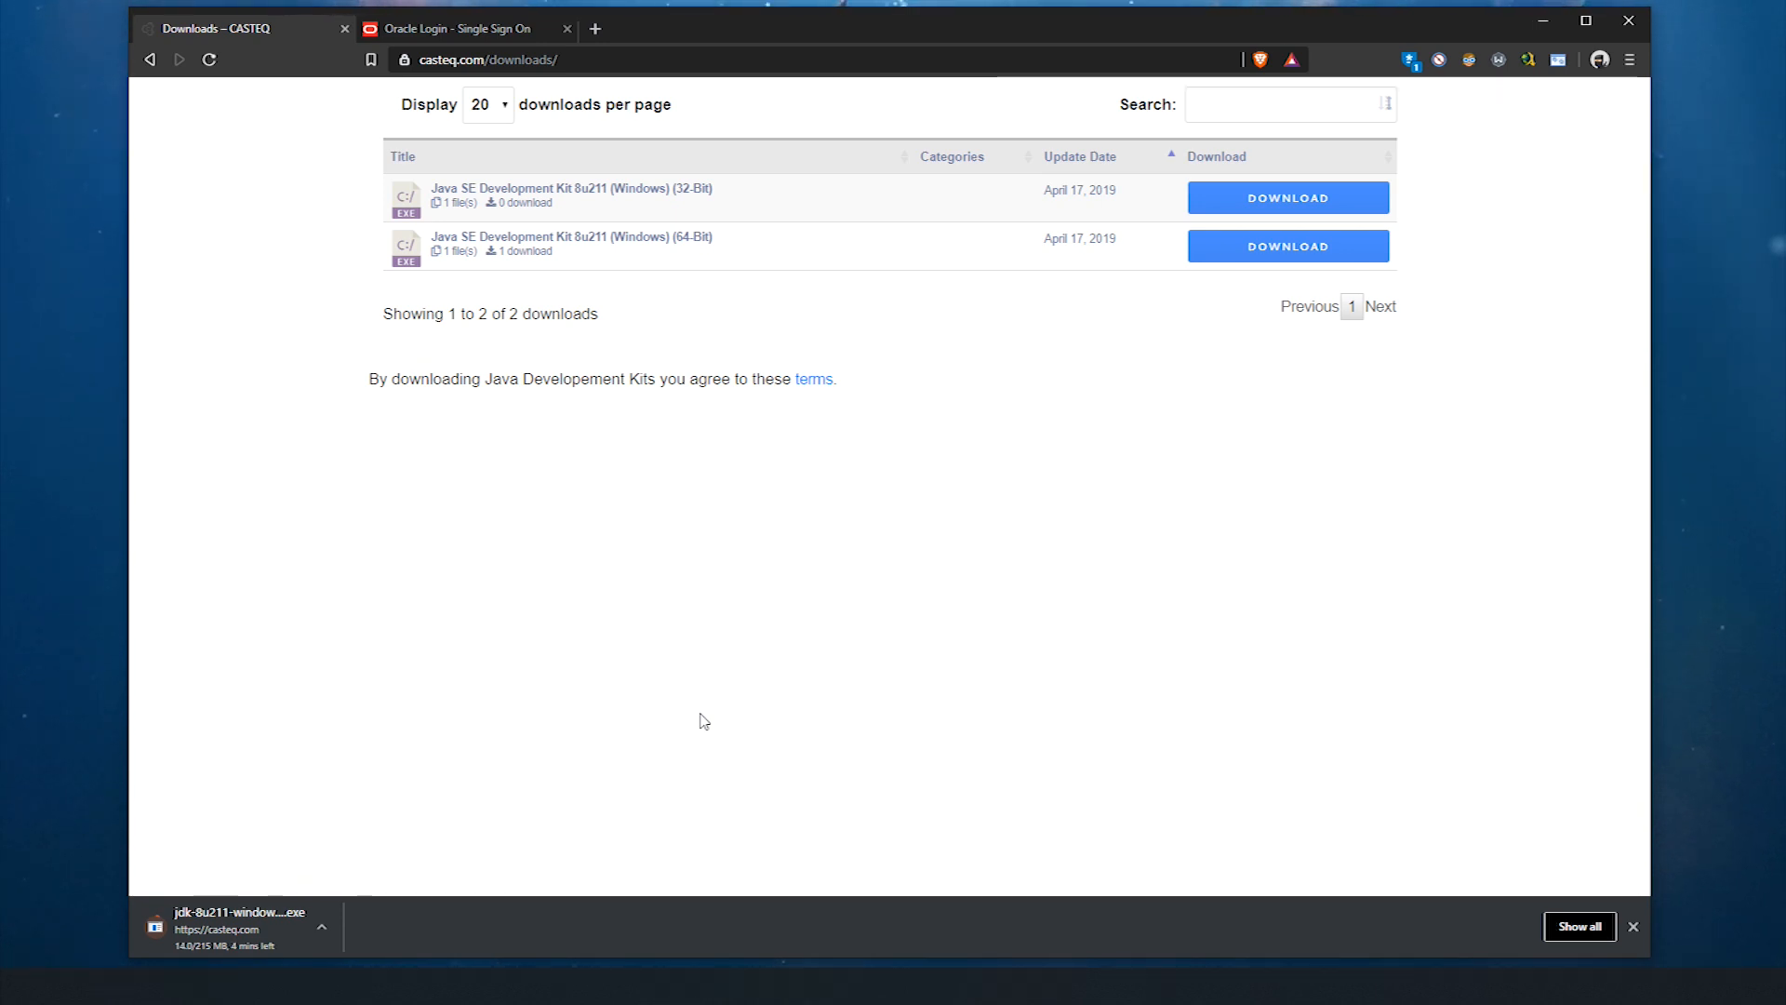
{"action": "left_click", "coordinate": [321, 927]}
{"action": "left_click", "coordinate": [377, 893]}
- Take the 64-bit JDK installer out of the Java SE Kits folder, minimize the browser and close the folder window
{"action": "left_click", "coordinate": [326, 986]}
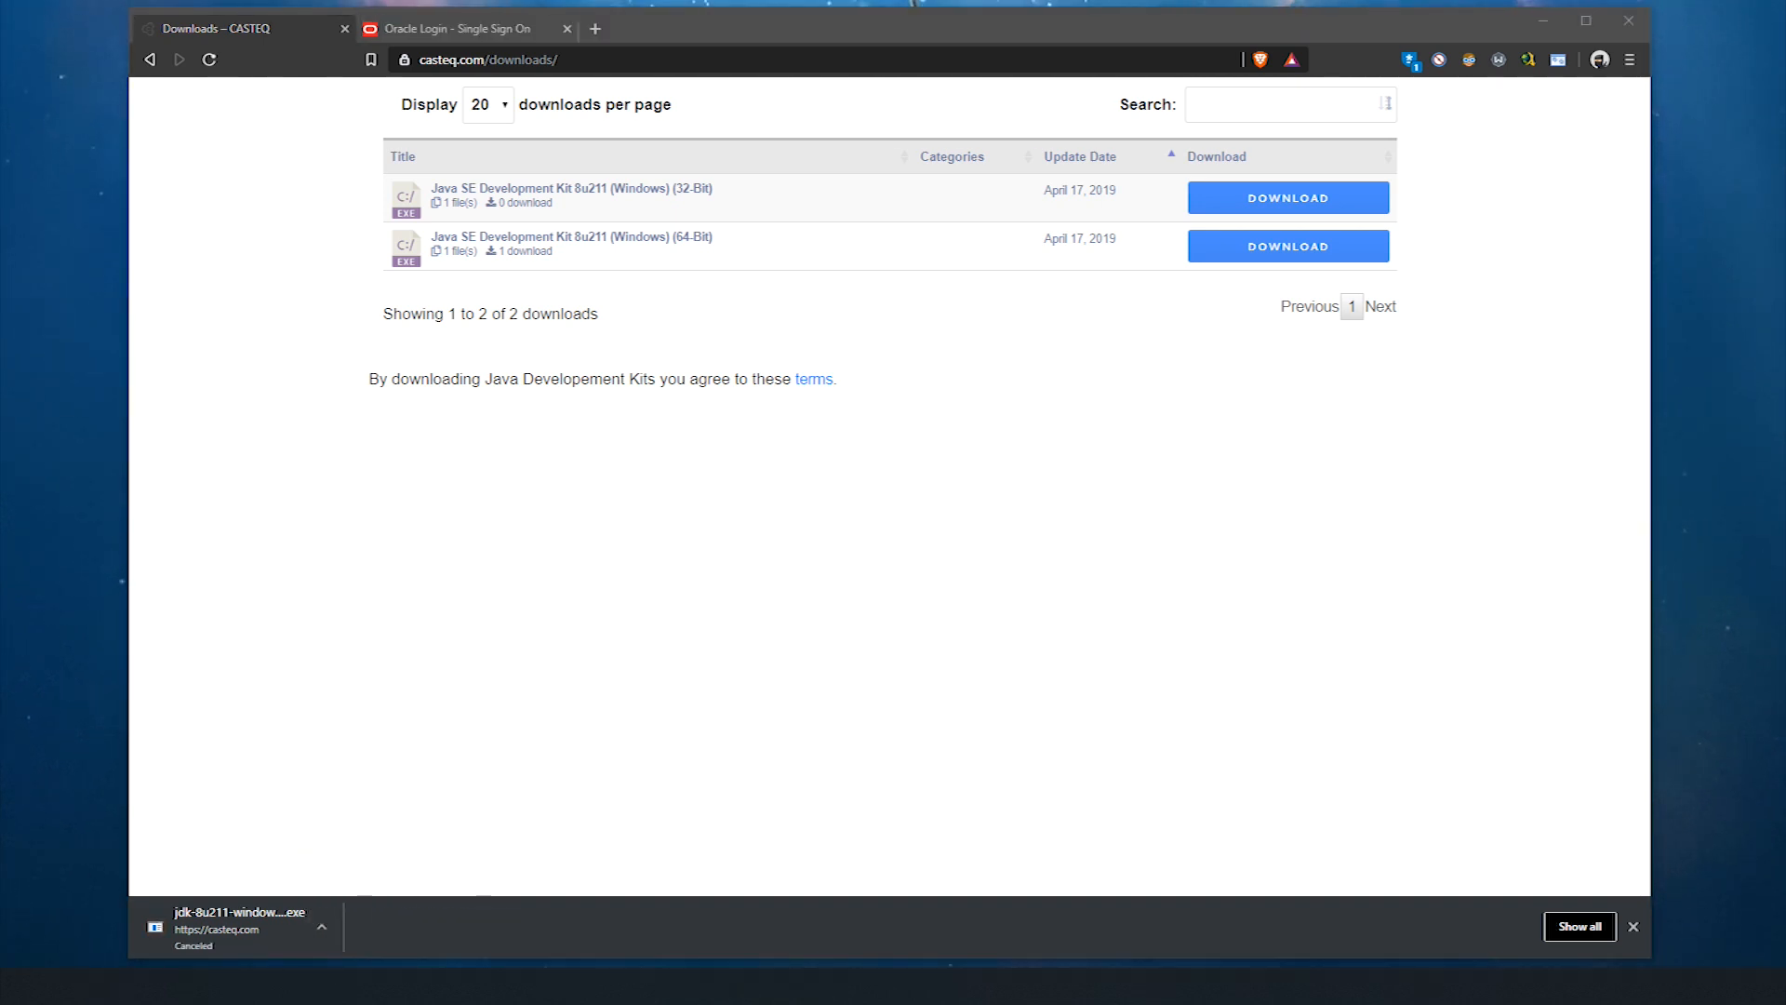
{"action": "double_click", "coordinate": [532, 379]}
{"action": "key", "text": "Delete"}
{"action": "left_click", "coordinate": [1277, 233]}
{"action": "left_click", "coordinate": [1542, 20]}
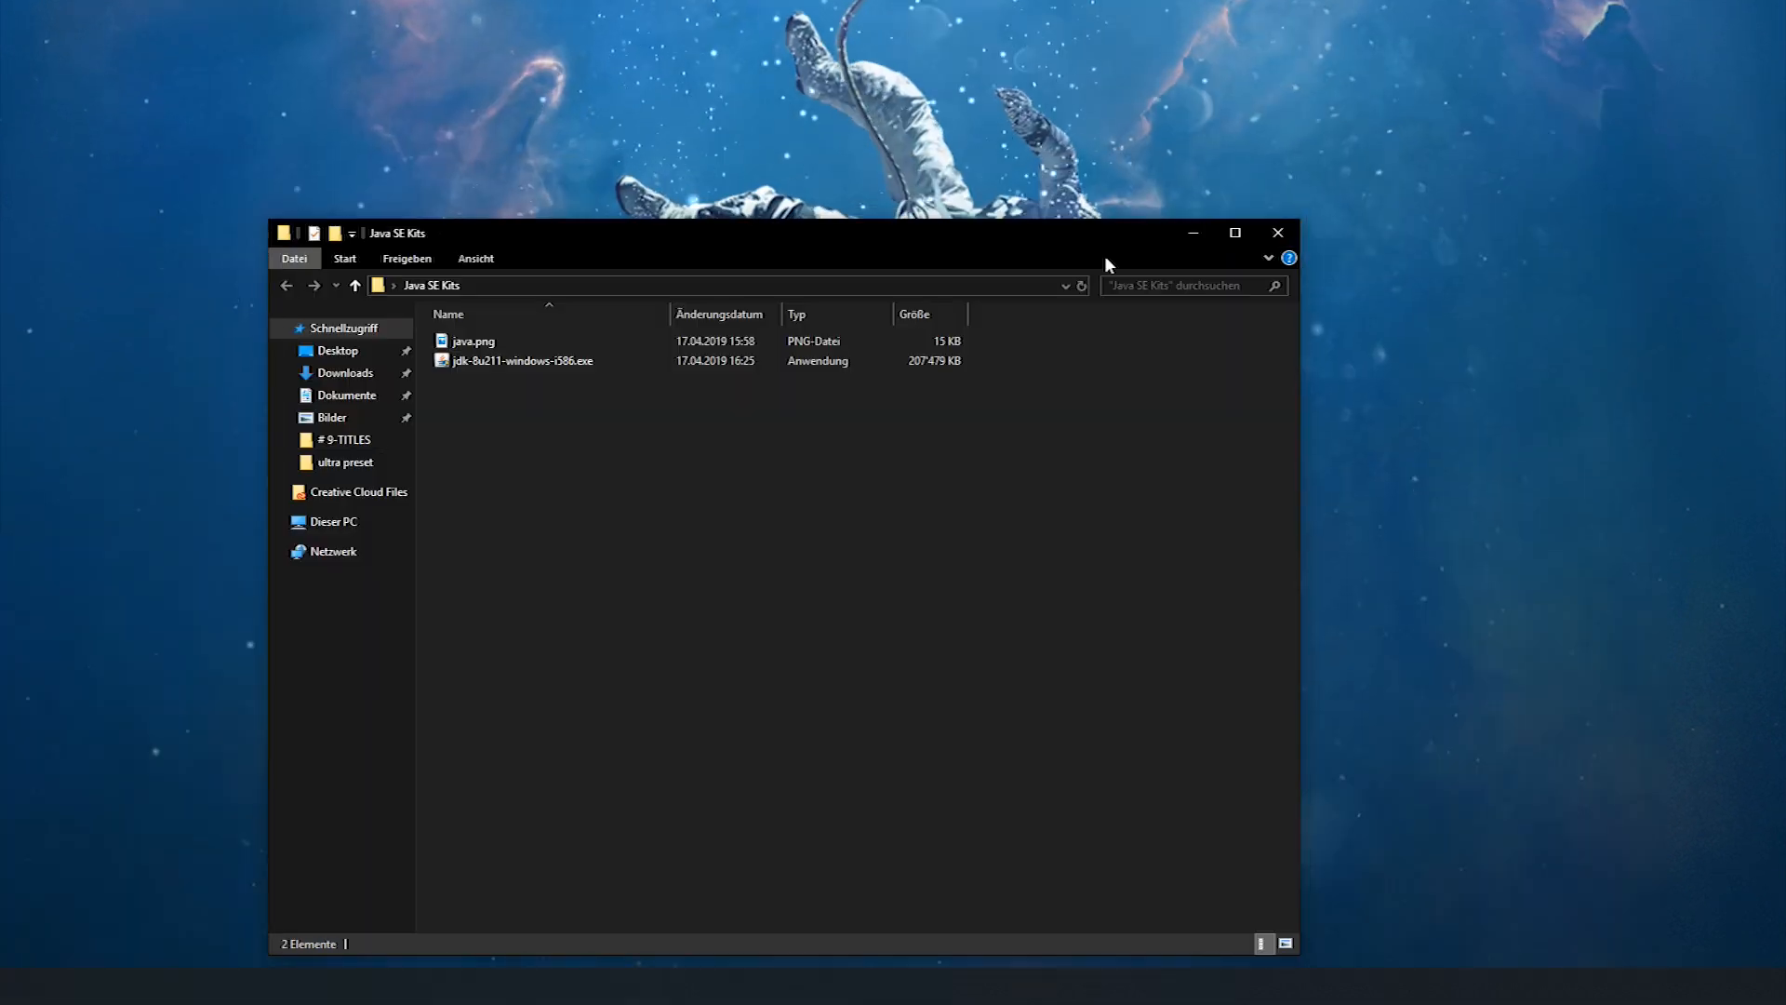
{"action": "left_click", "coordinate": [1279, 231]}
- Place the JDK installer beside the desktop shortcuts and launch it, allowing it to make changes to the device
{"action": "left_click_drag", "start_coordinate": [353, 544], "coordinate": [648, 535]}
{"action": "left_click", "coordinate": [698, 625]}
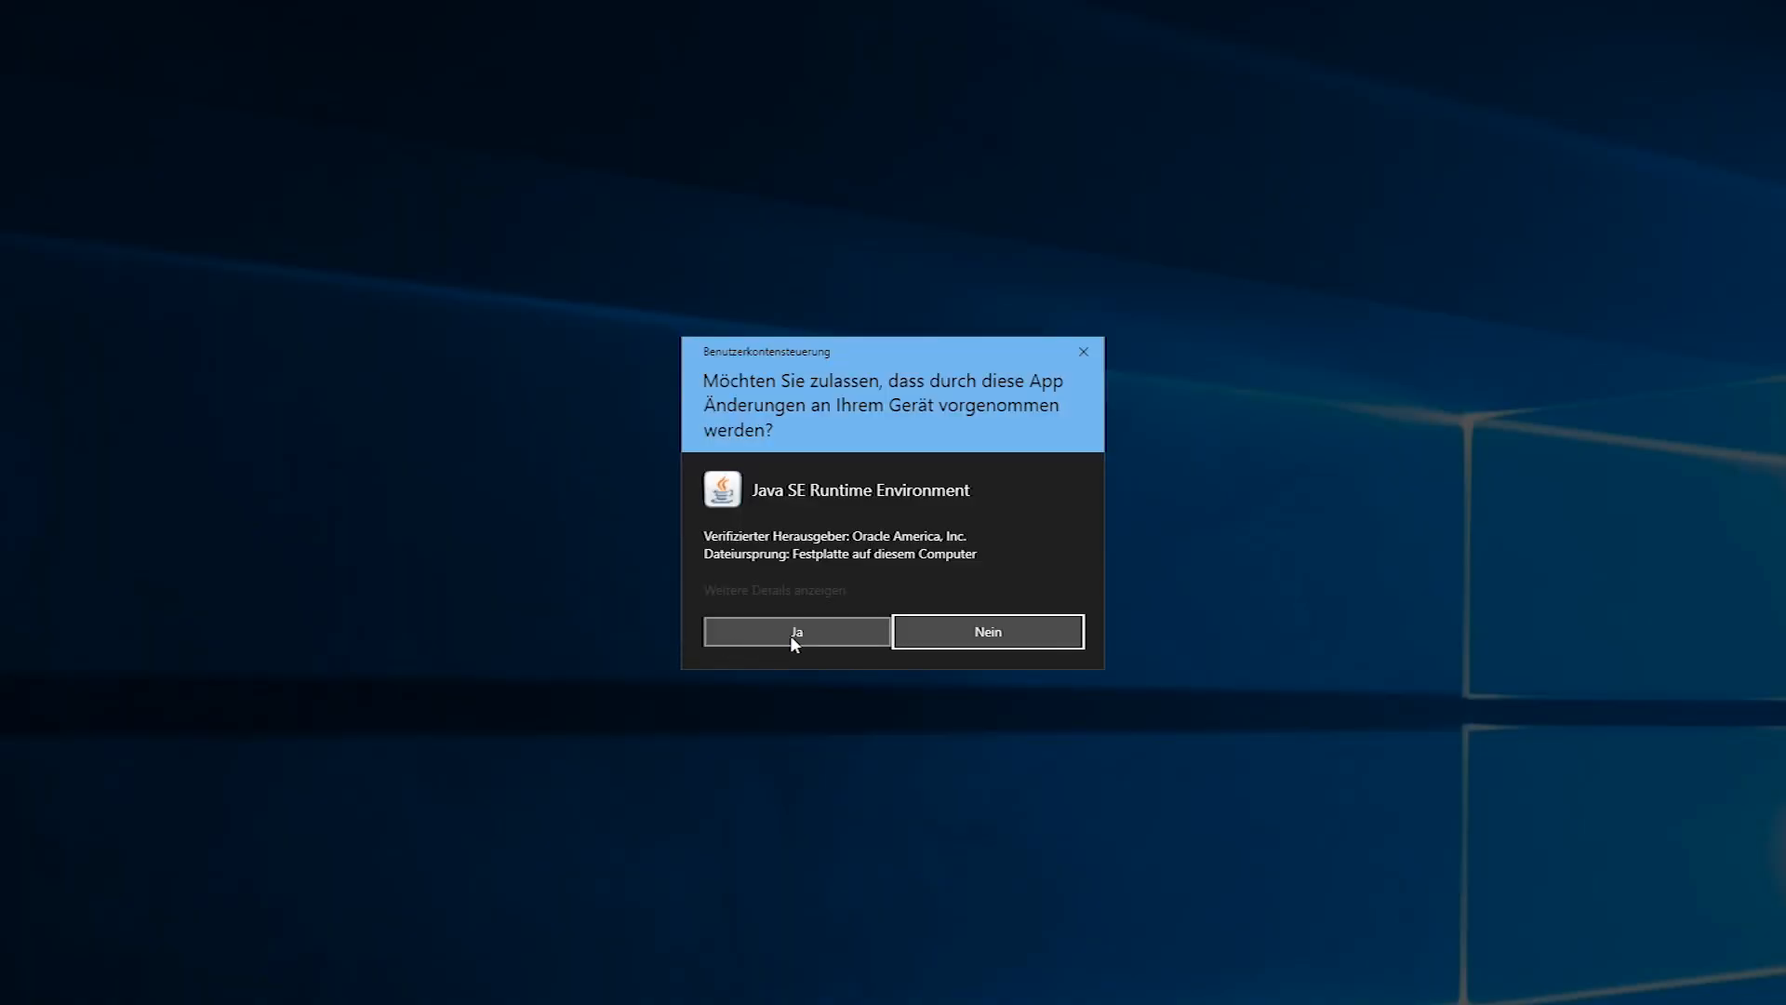
{"action": "left_click", "coordinate": [791, 634]}
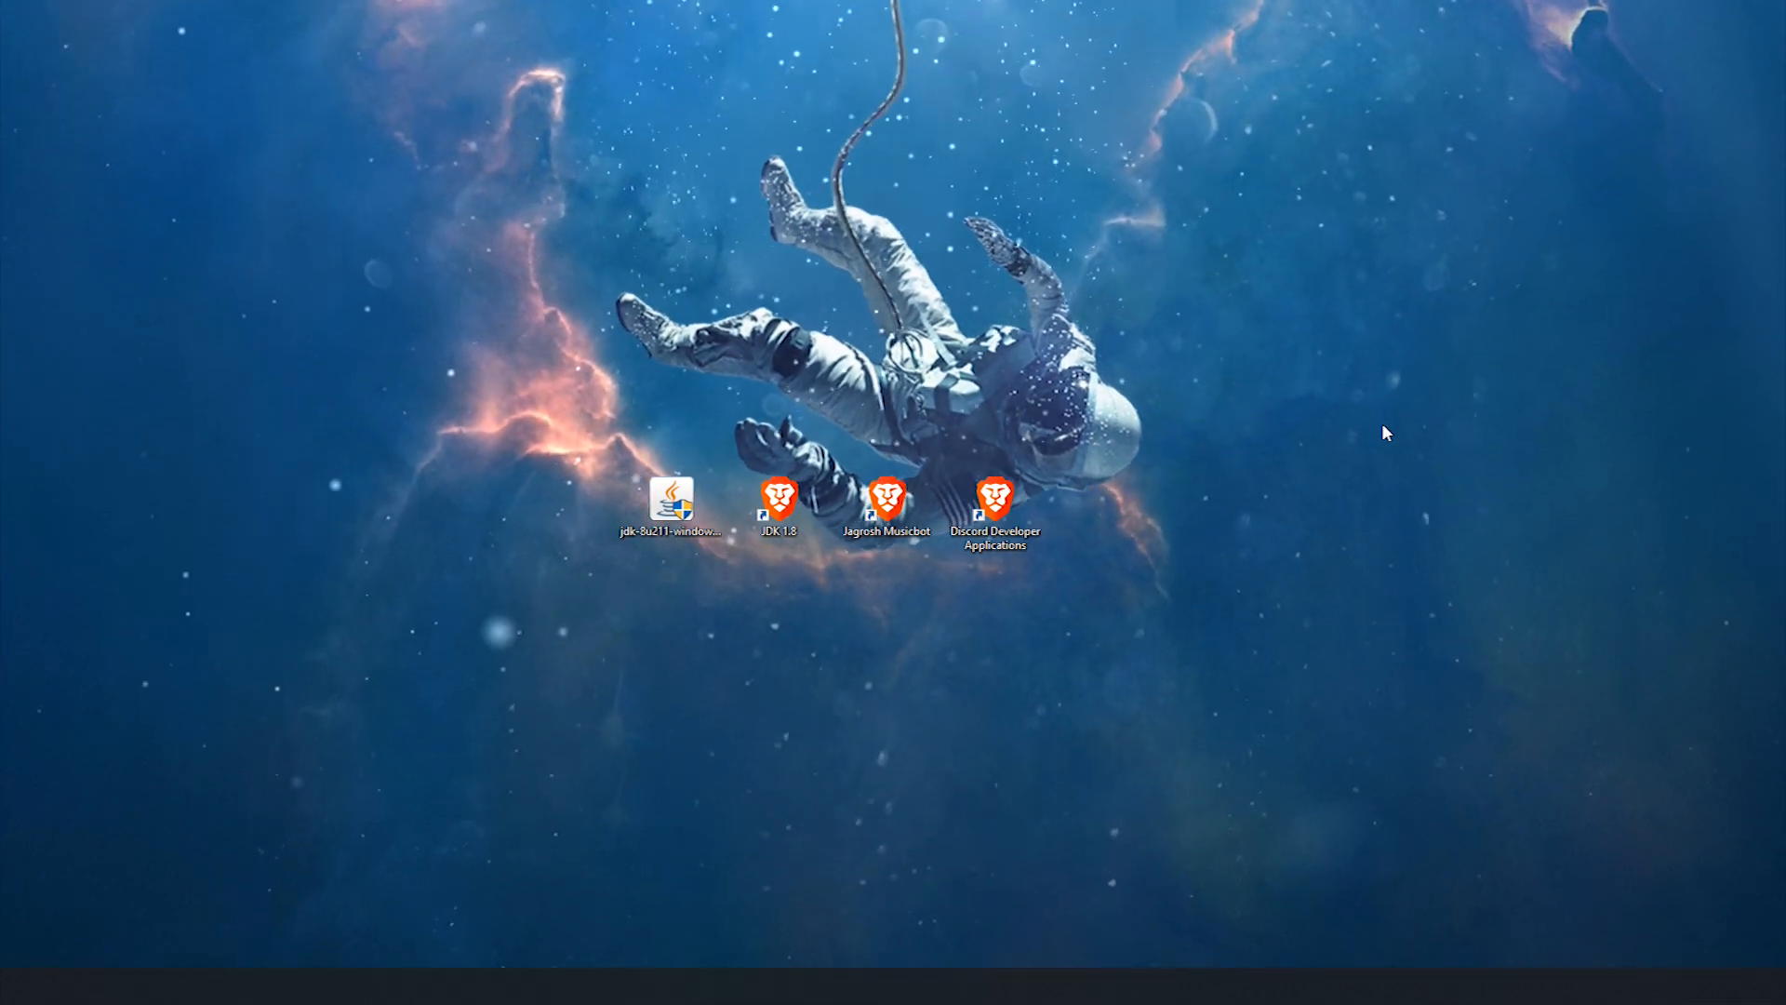
- Open the Discord Developer Applications page from the desktop and create an application named YouTube Test Bot
{"action": "double_click", "coordinate": [995, 502]}
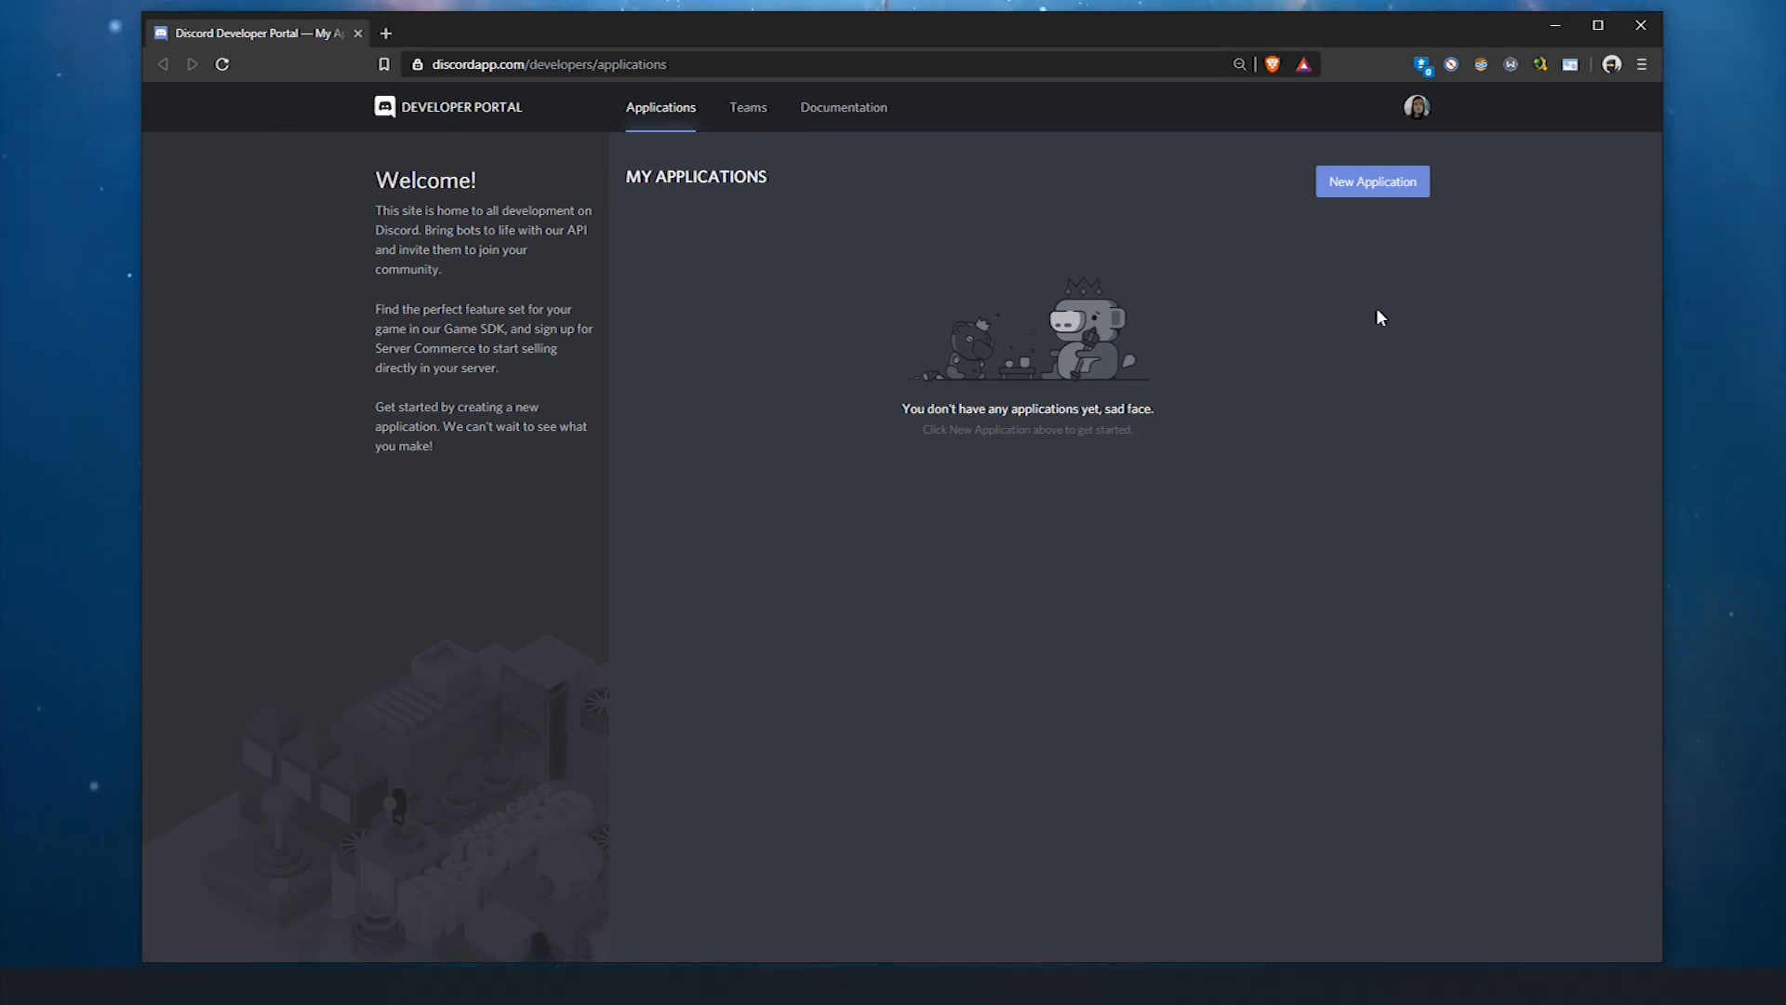
{"action": "left_click", "coordinate": [1380, 184]}
{"action": "left_click", "coordinate": [752, 478]}
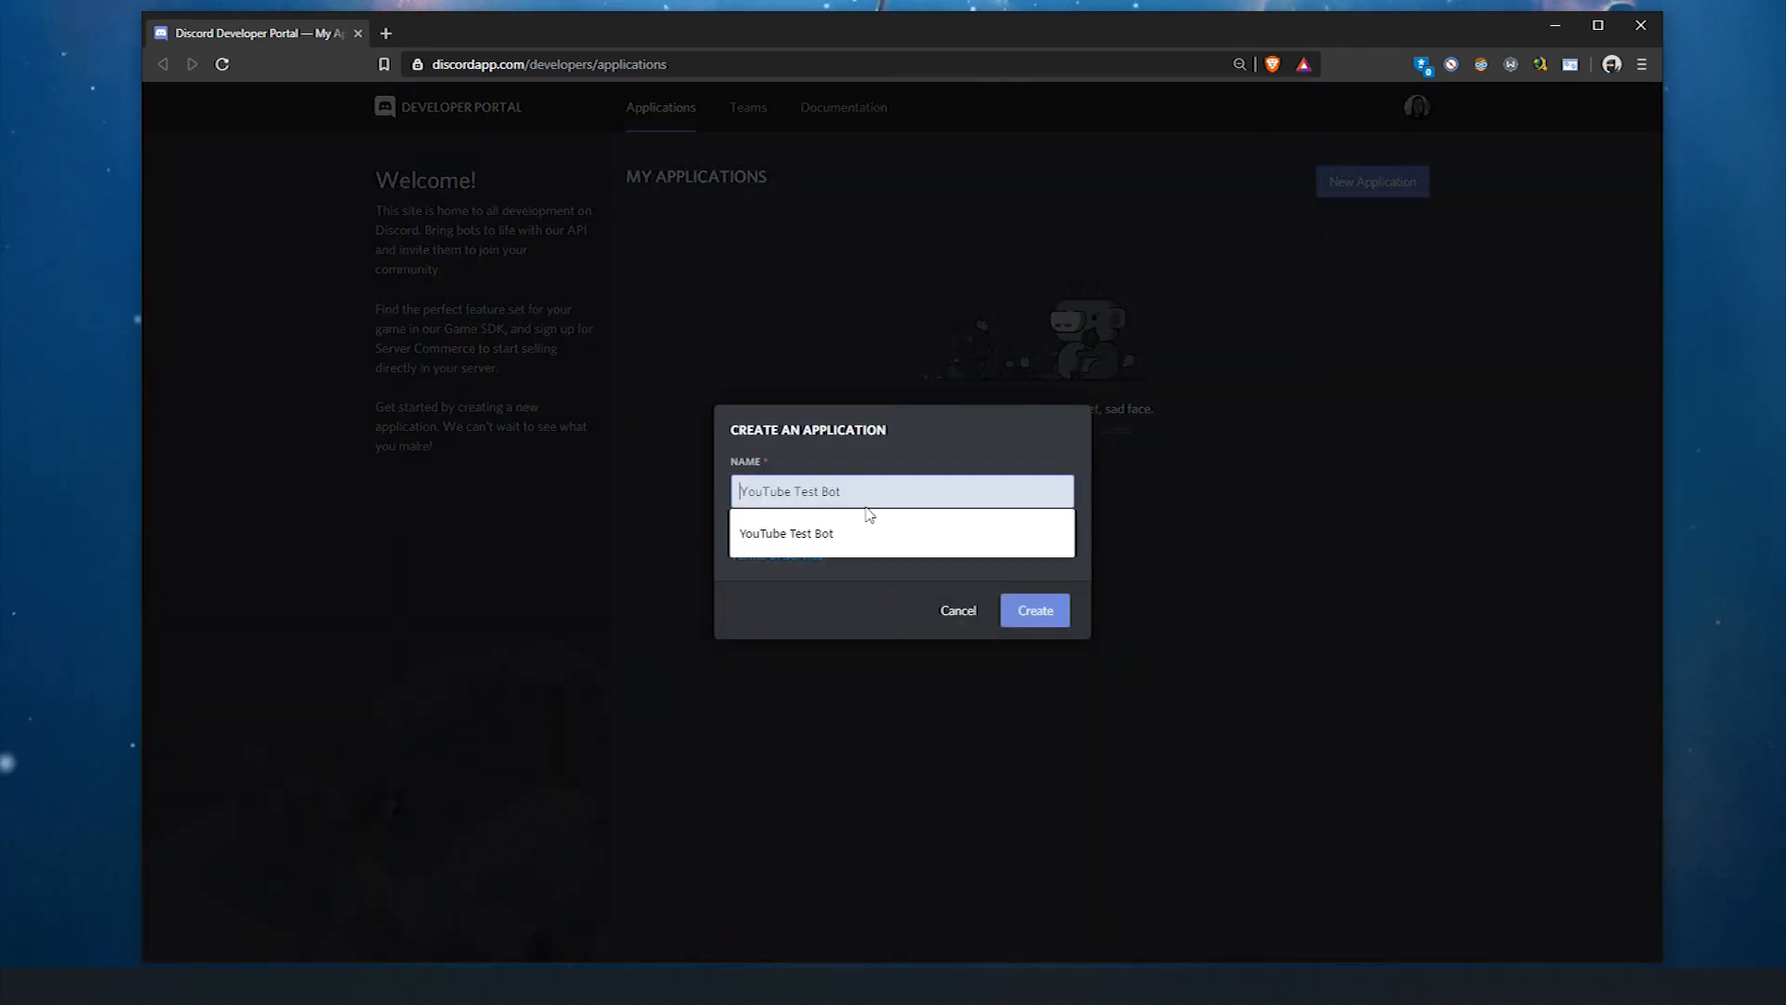
{"action": "left_click", "coordinate": [790, 539]}
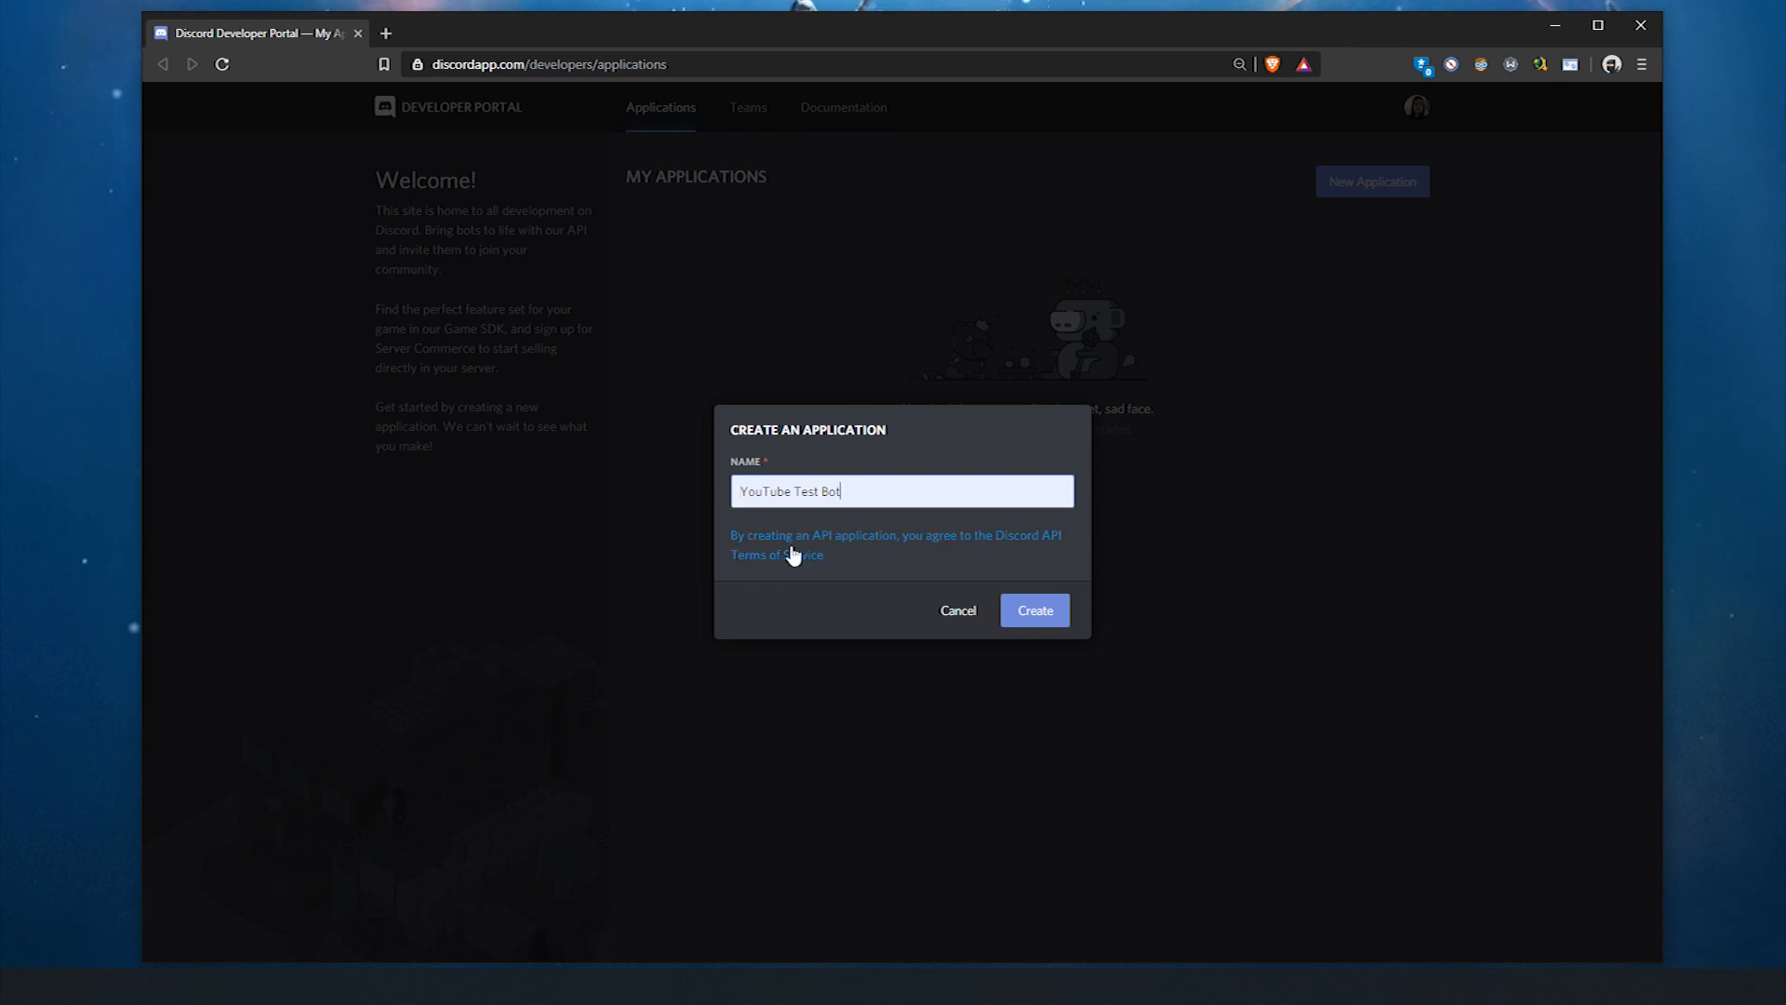
{"action": "left_click", "coordinate": [1022, 621]}
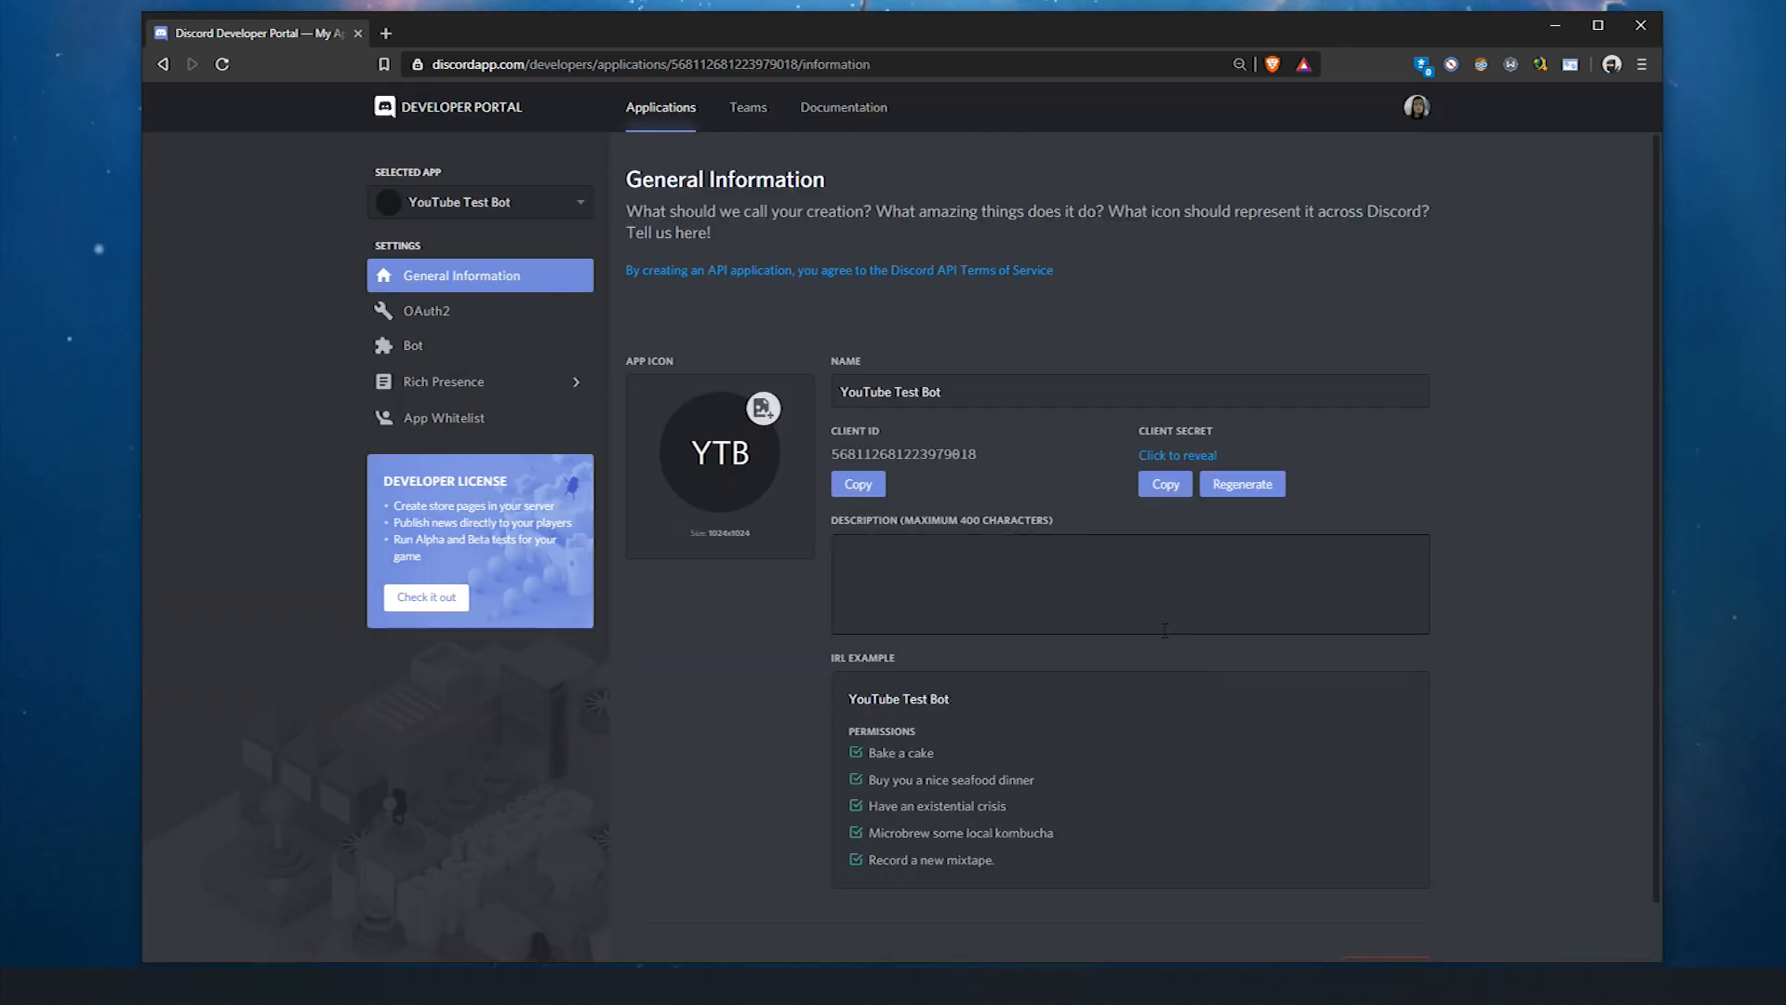
- Add a bot user to the YouTube Test Bot application and confirm the irrevocable action
{"action": "scroll", "coordinate": [1146, 632], "scroll_direction": "down", "scroll_amount": 1}
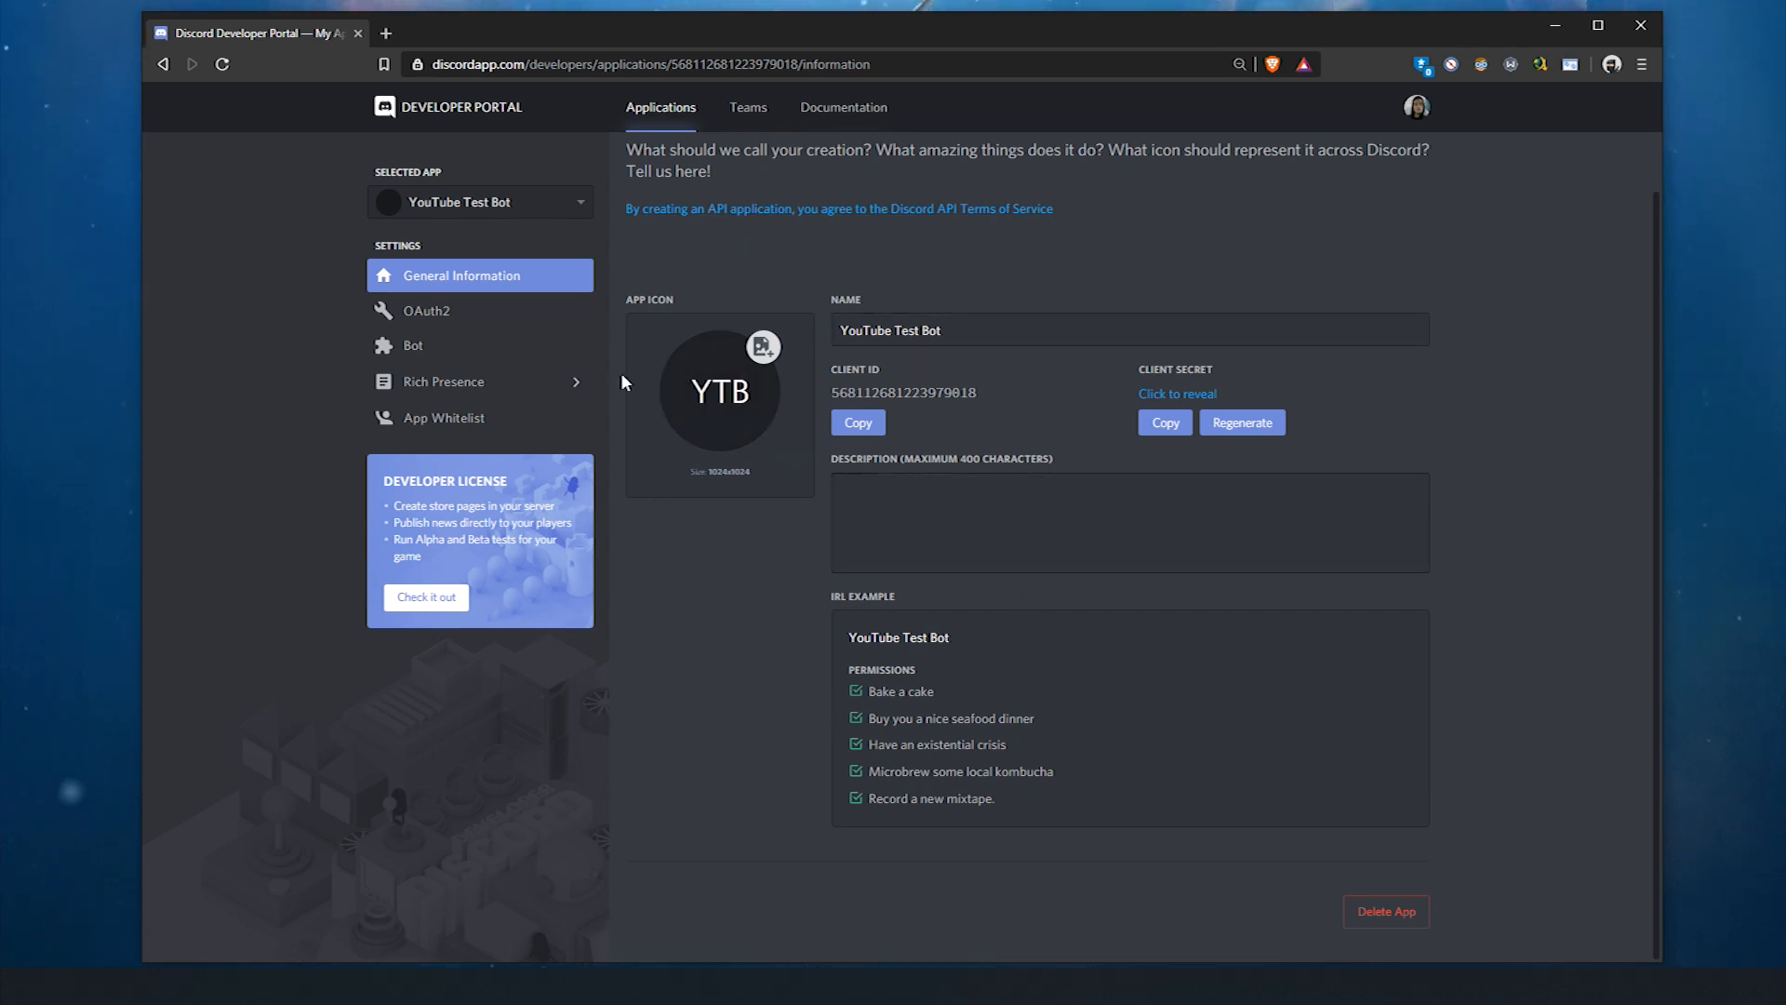
{"action": "left_click", "coordinate": [472, 354]}
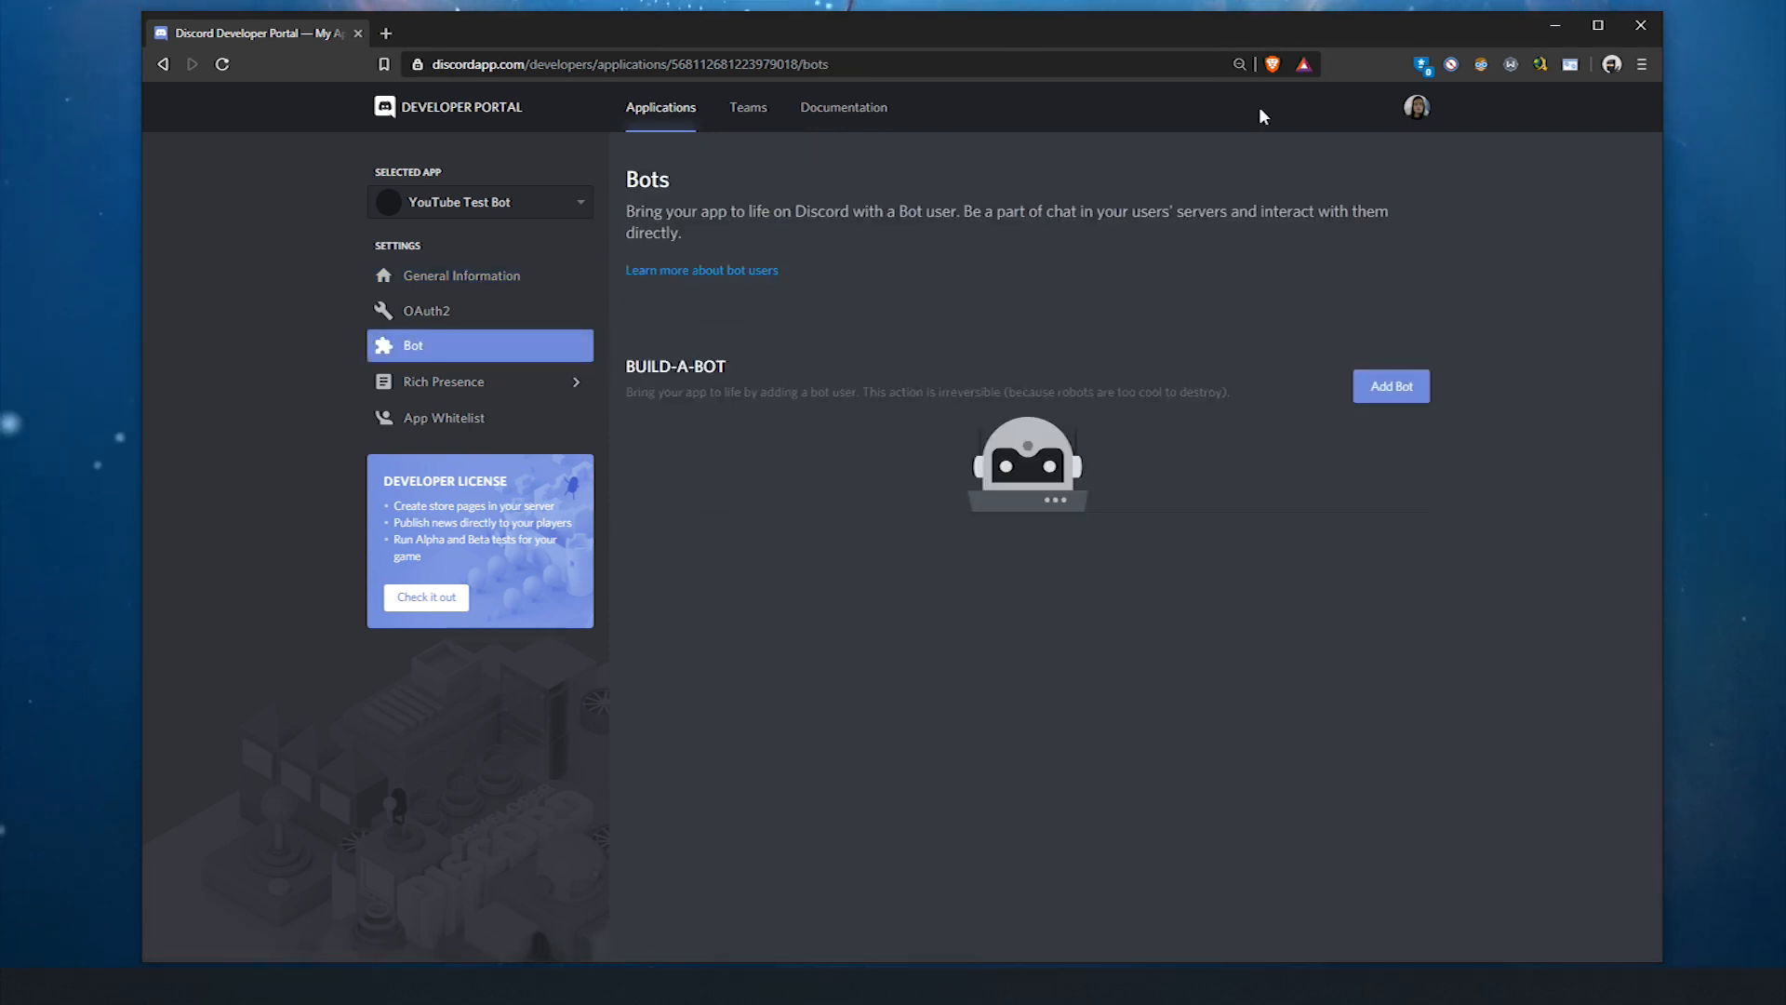
{"action": "left_click", "coordinate": [1238, 65]}
{"action": "left_click", "coordinate": [1209, 100]}
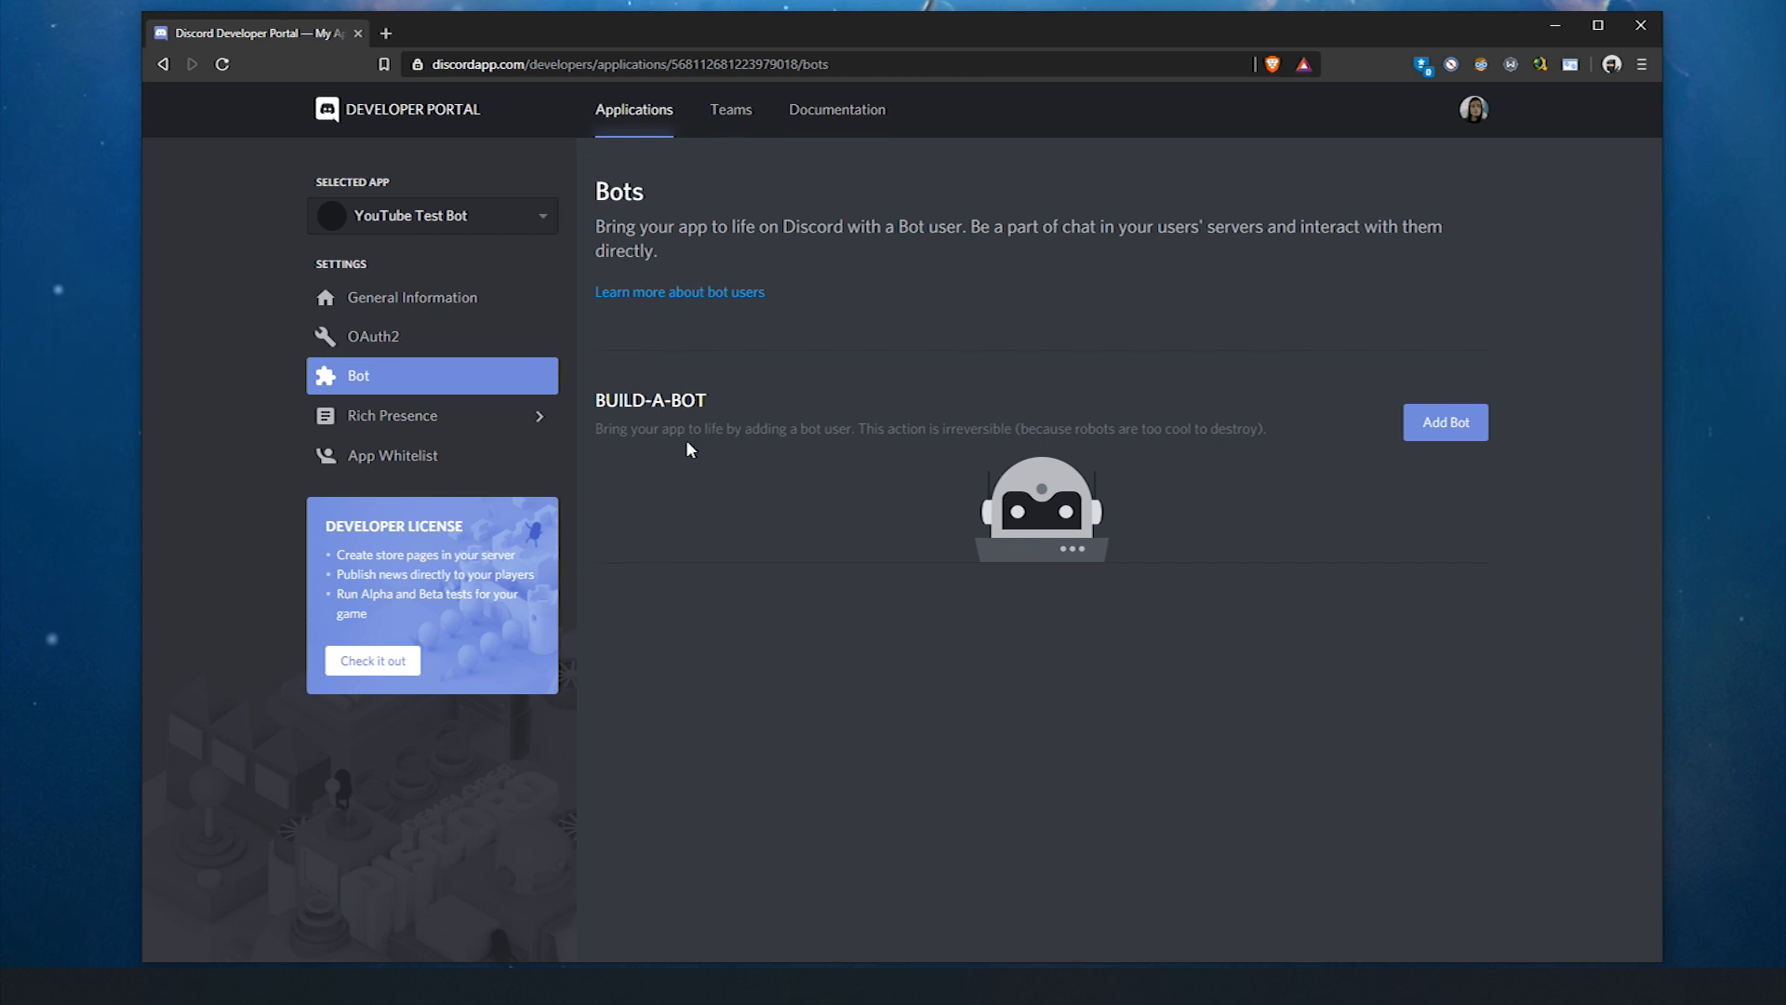
{"action": "left_click", "coordinate": [1419, 427]}
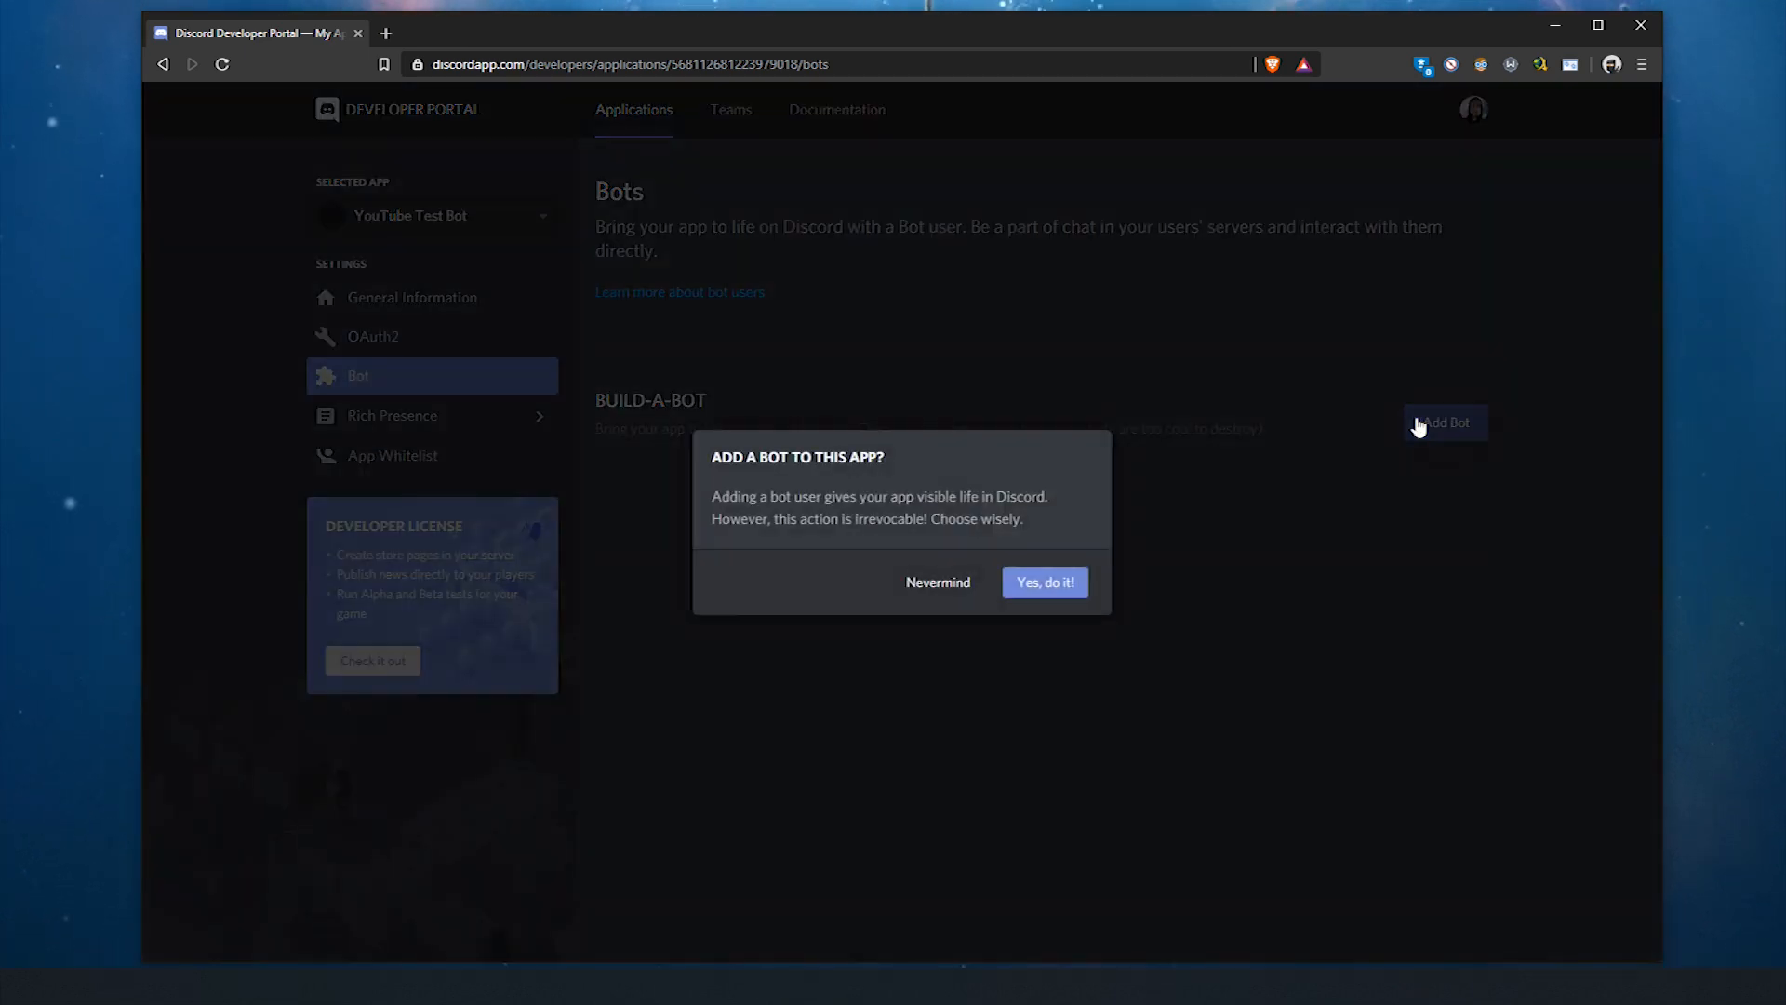
{"action": "left_click", "coordinate": [1051, 584]}
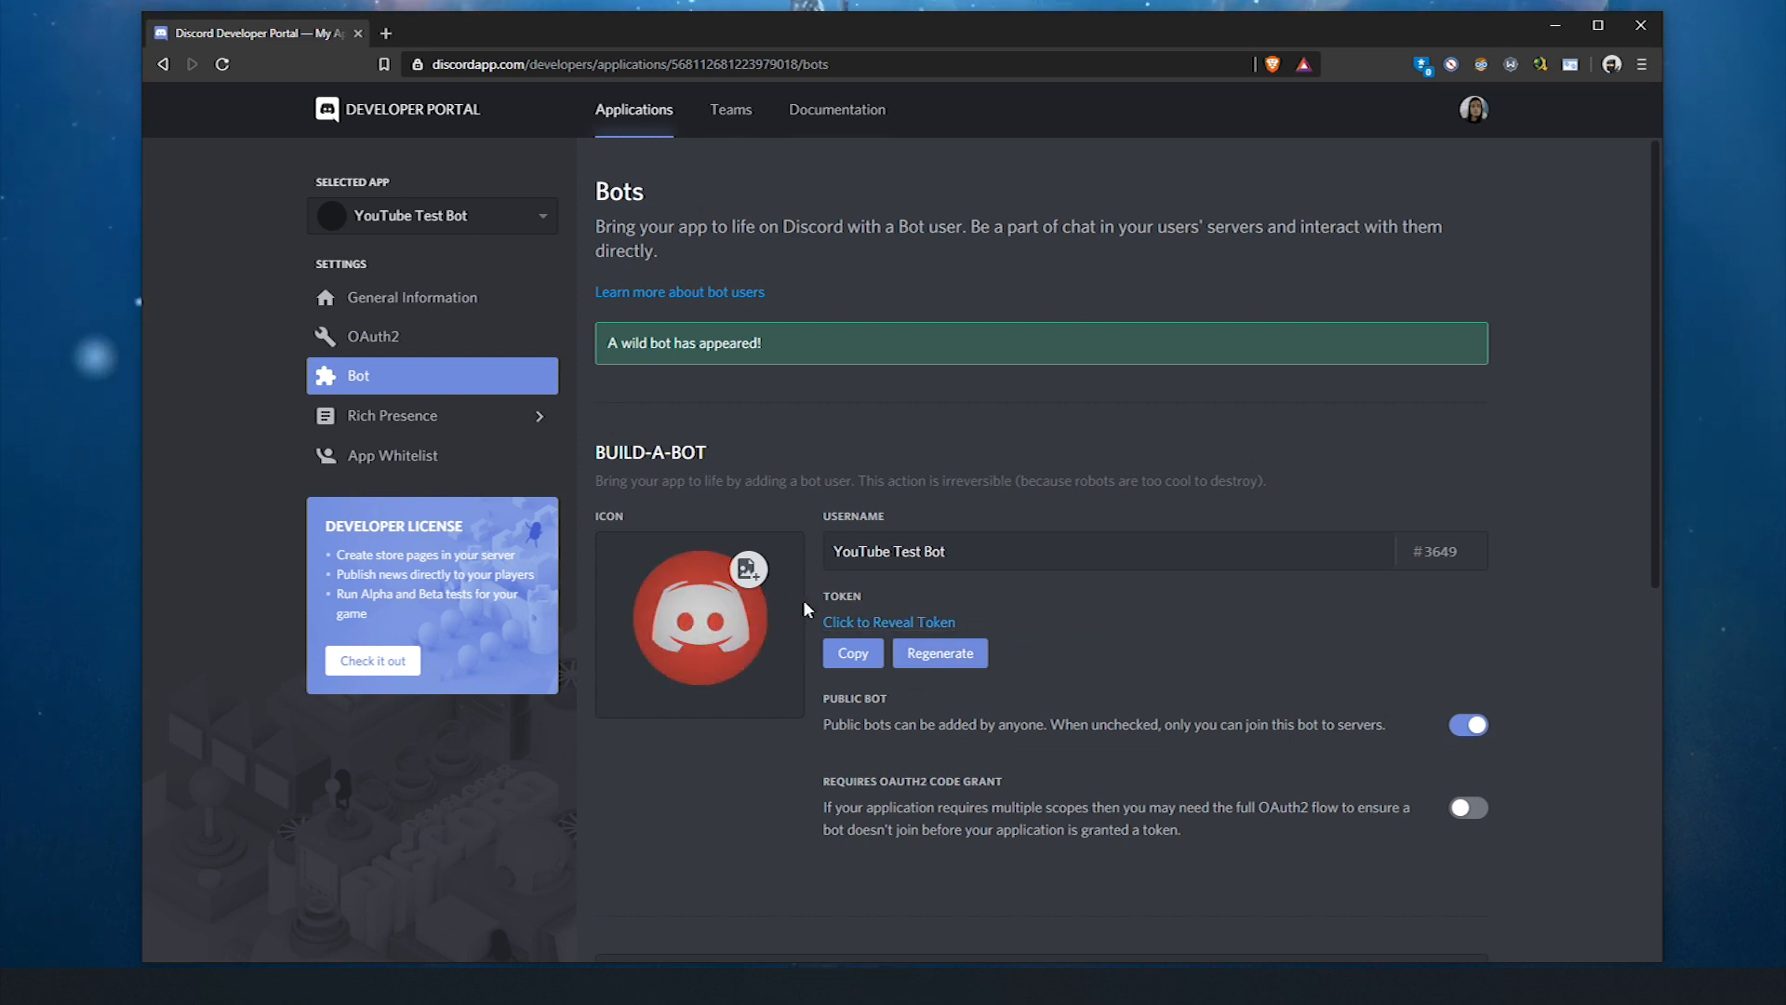
- Set the bot's icon to java.png from the Java SE Kits folder and save the changes
{"action": "left_click", "coordinate": [704, 612]}
{"action": "left_click", "coordinate": [360, 158]}
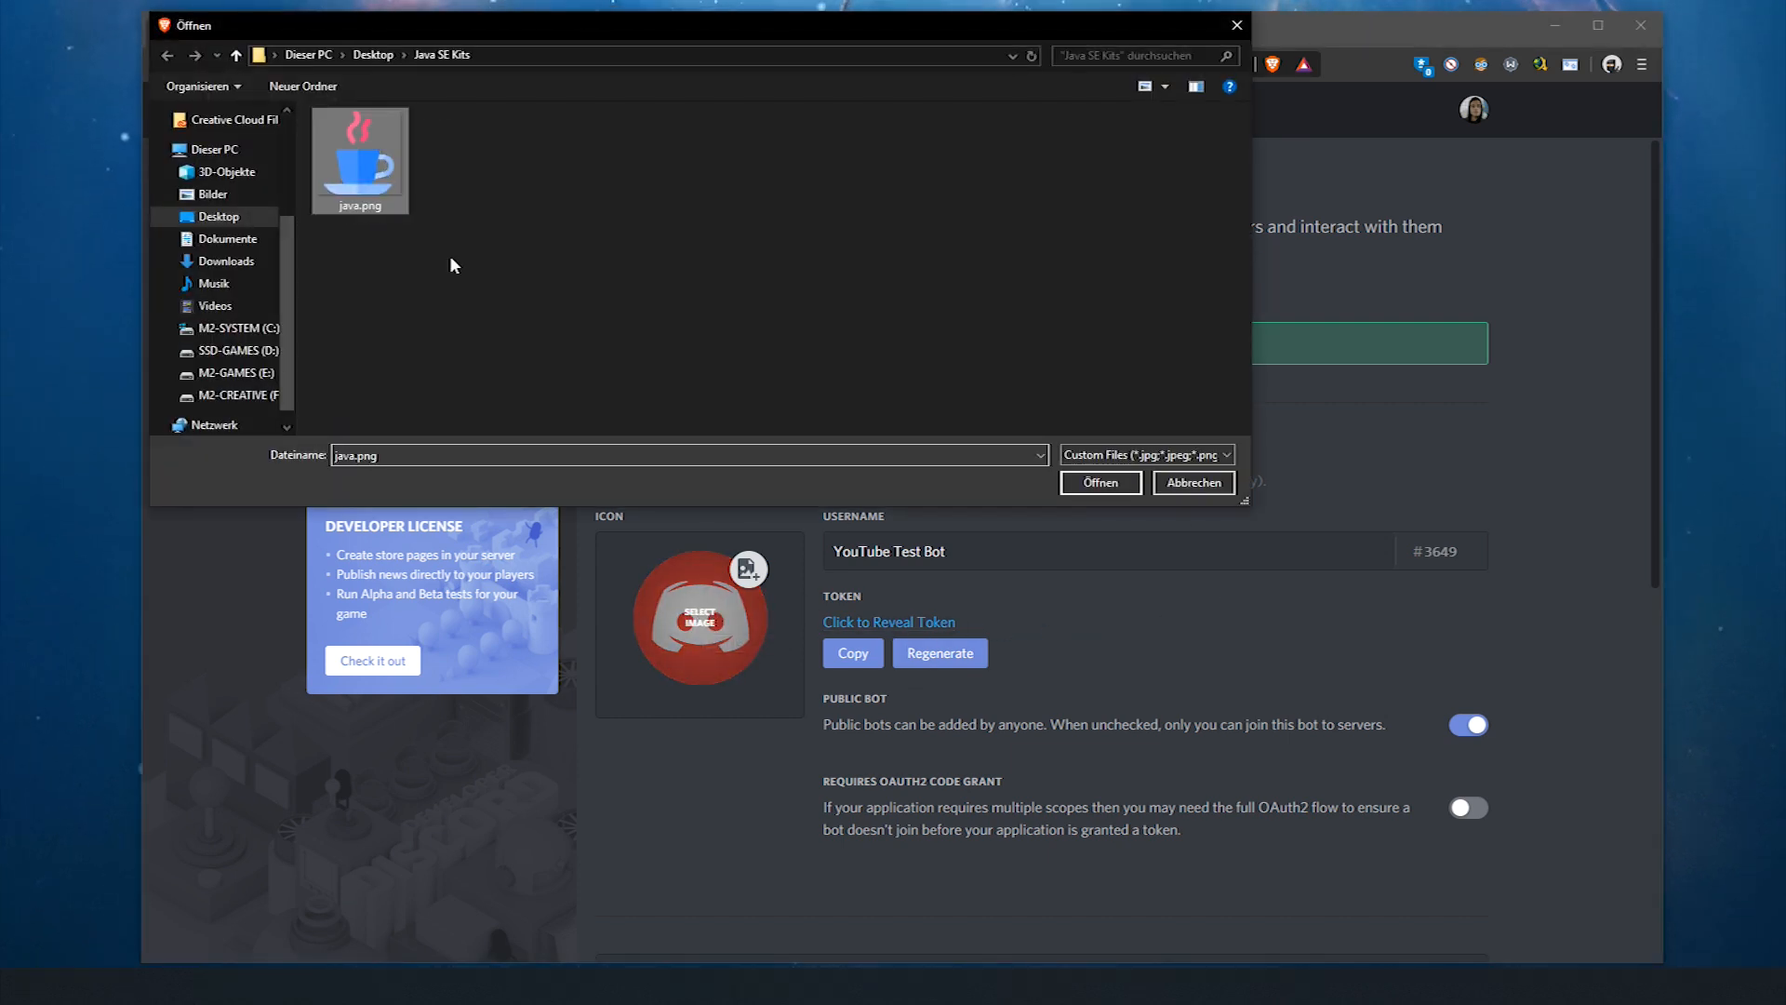
{"action": "left_click", "coordinate": [1093, 496]}
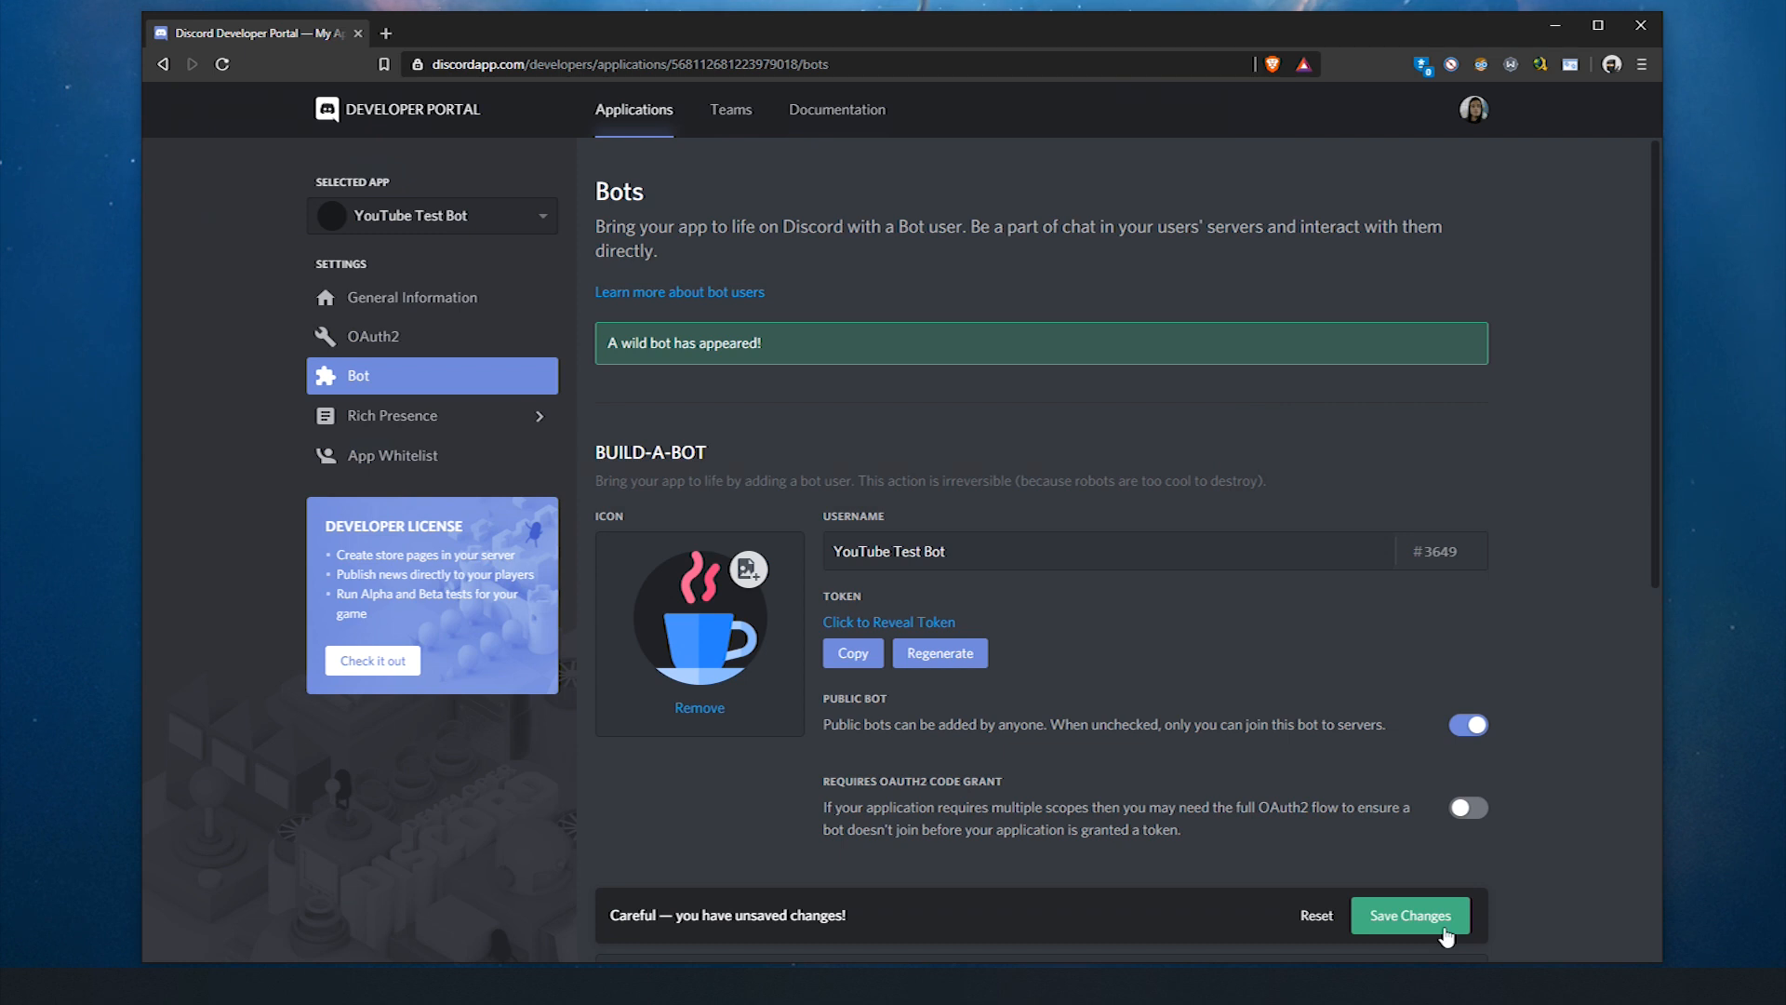
{"action": "left_click", "coordinate": [1449, 938]}
- Read the description of the bot's Public Bot setting and open the application's OAuth2 settings
{"action": "left_click_drag", "start_coordinate": [839, 724], "coordinate": [1336, 727]}
{"action": "left_click", "coordinate": [1201, 741]}
{"action": "left_click", "coordinate": [1361, 684]}
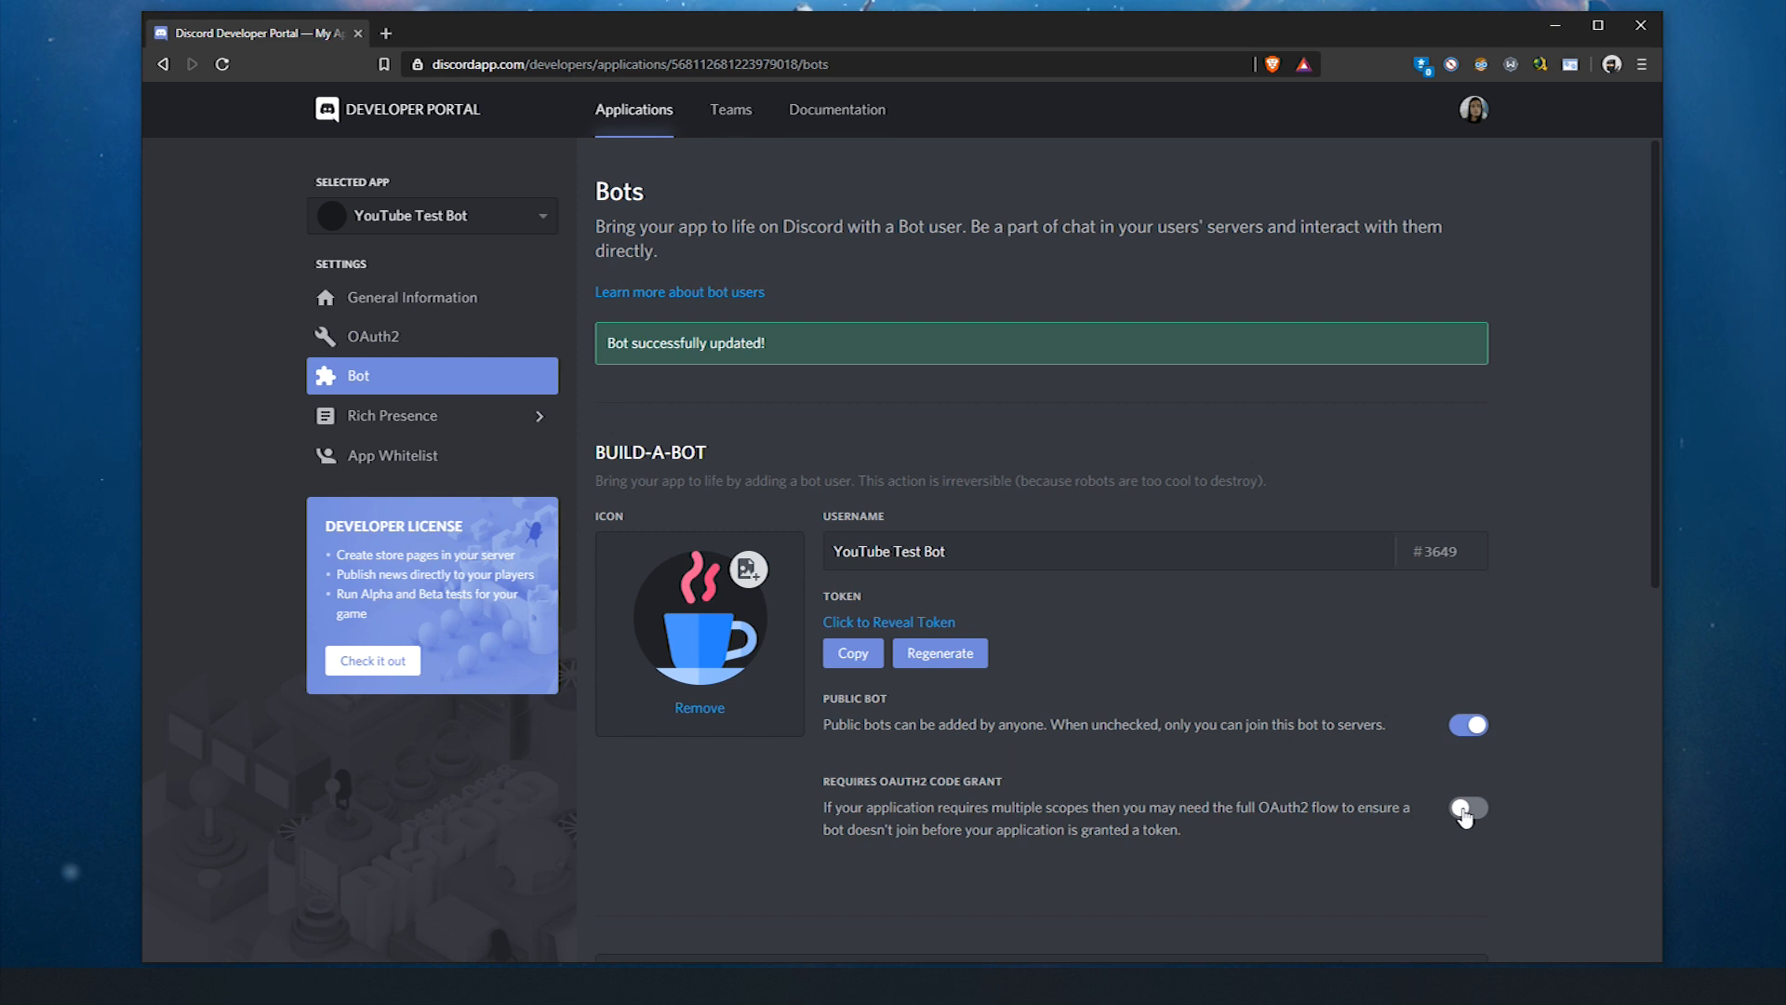
{"action": "left_click", "coordinate": [432, 348]}
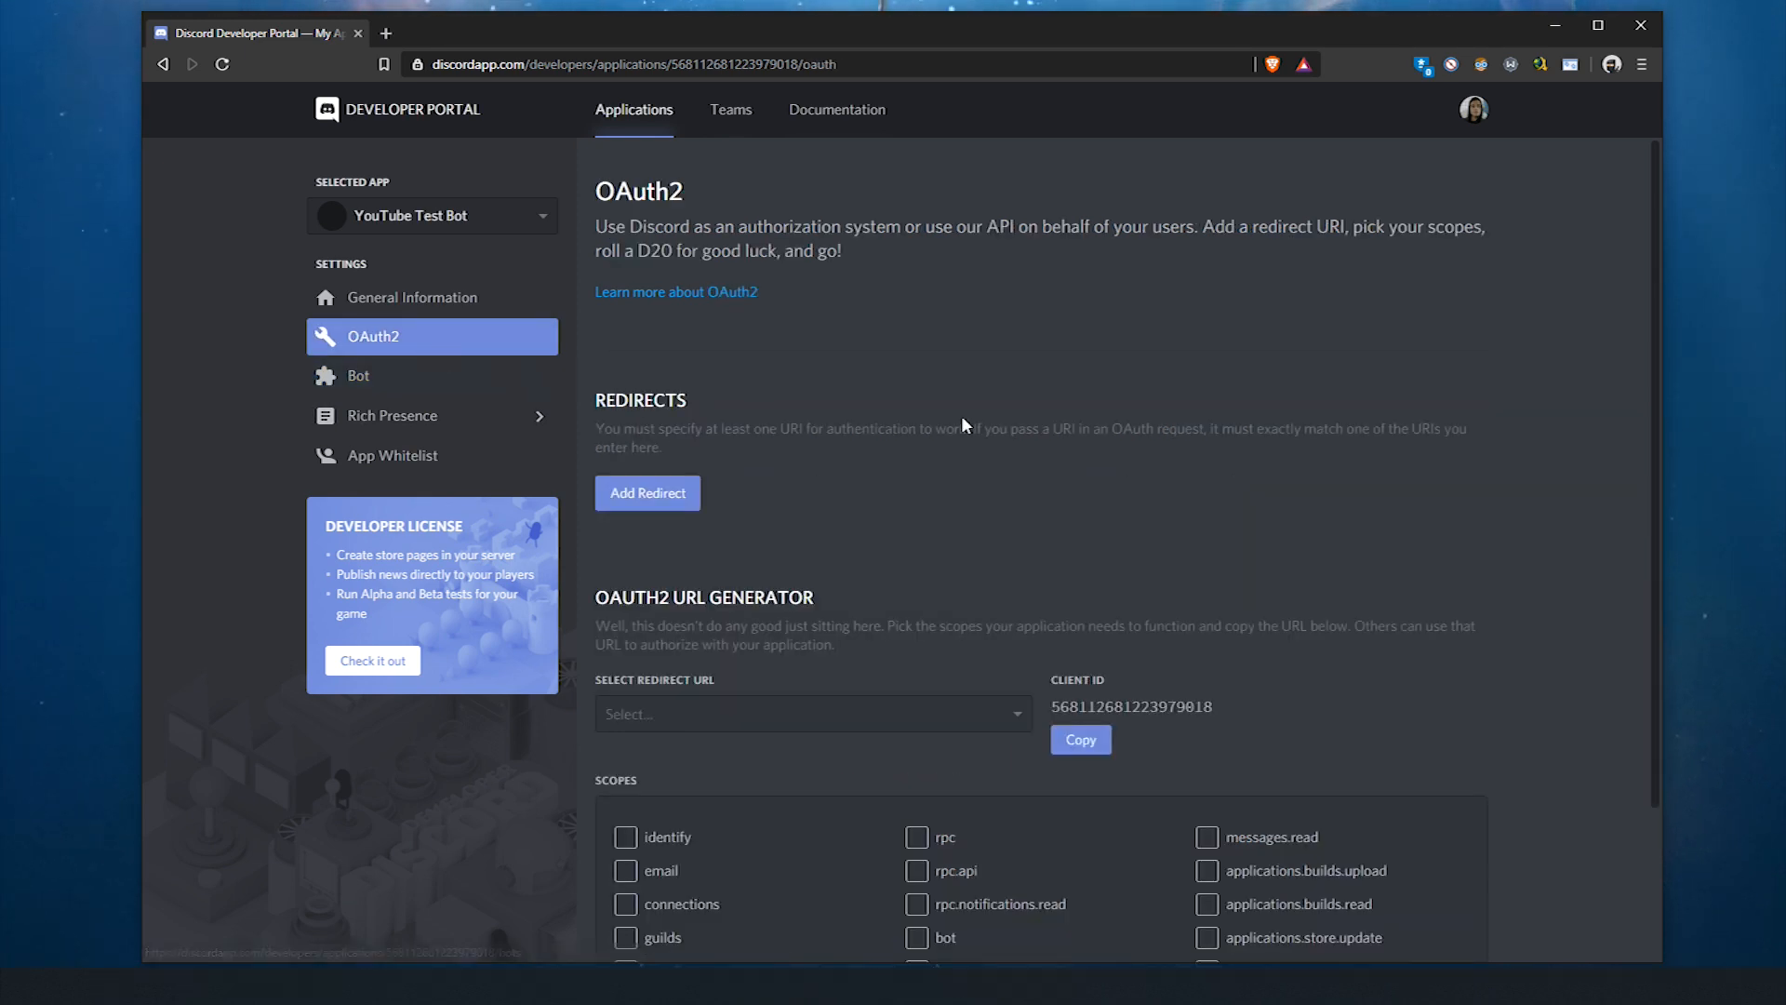
- Generate an OAuth2 URL with the bot scope for the YouTube Test Bot application and copy it
{"action": "scroll", "coordinate": [958, 415], "scroll_direction": "down", "scroll_amount": 3}
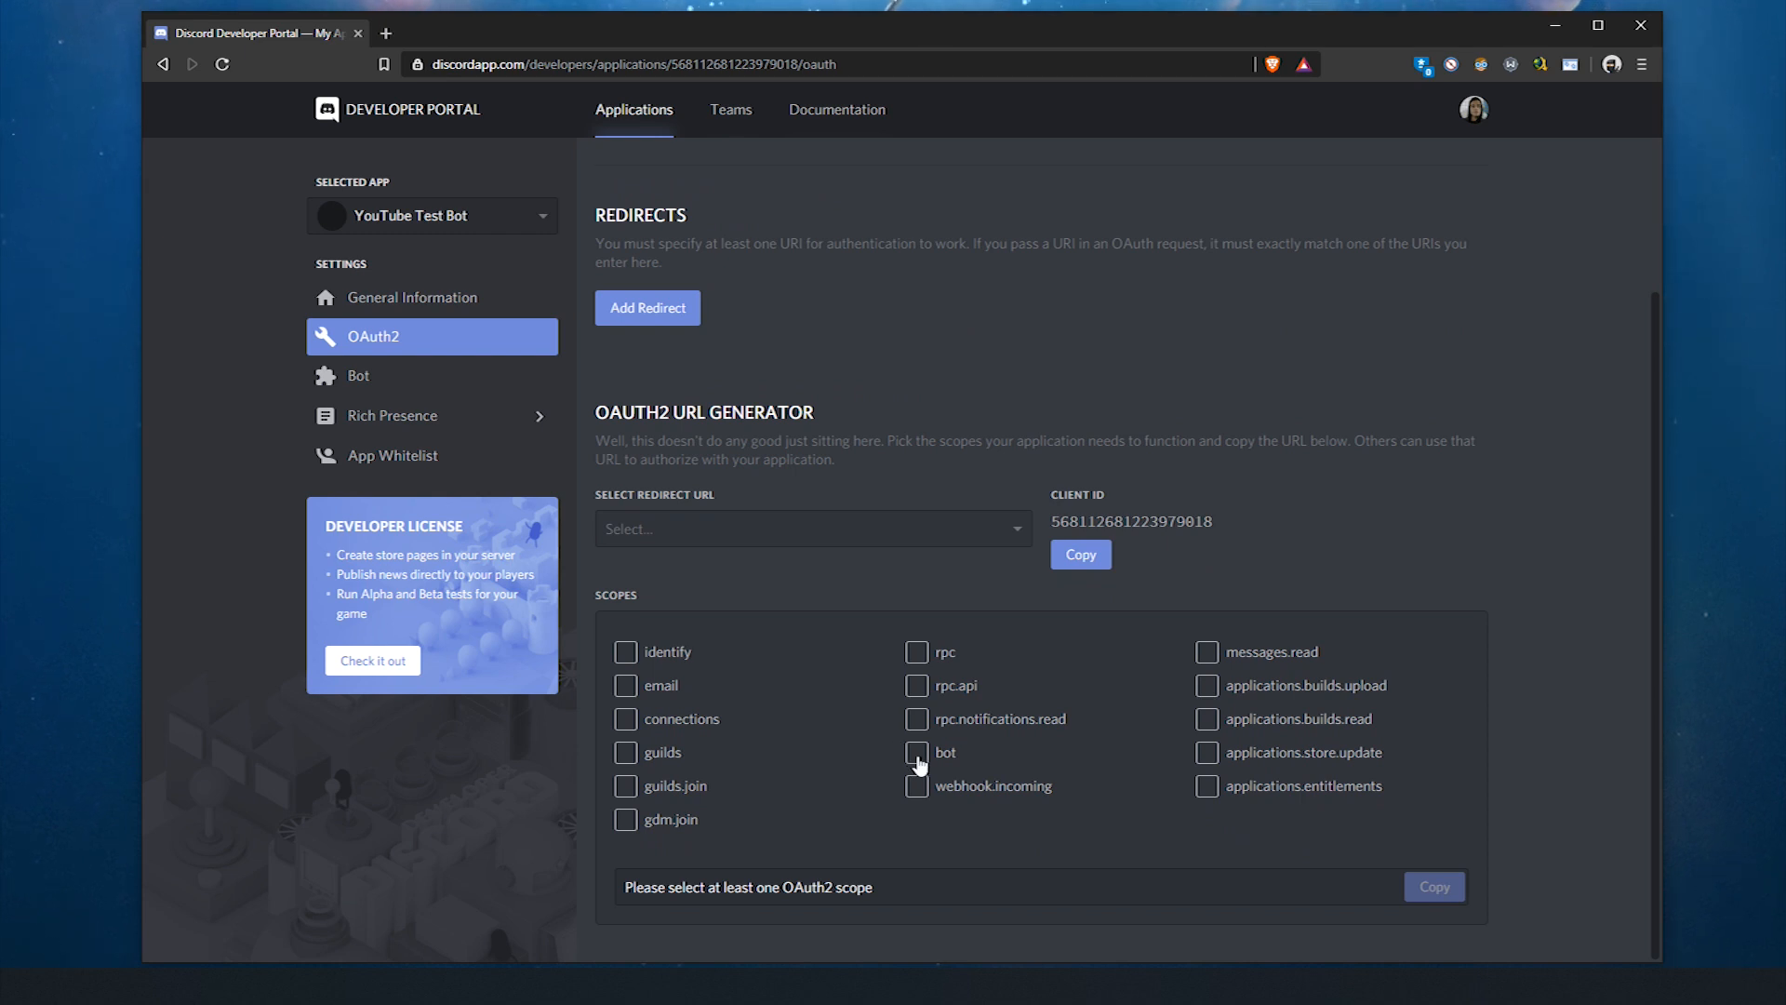
{"action": "left_click", "coordinate": [918, 763]}
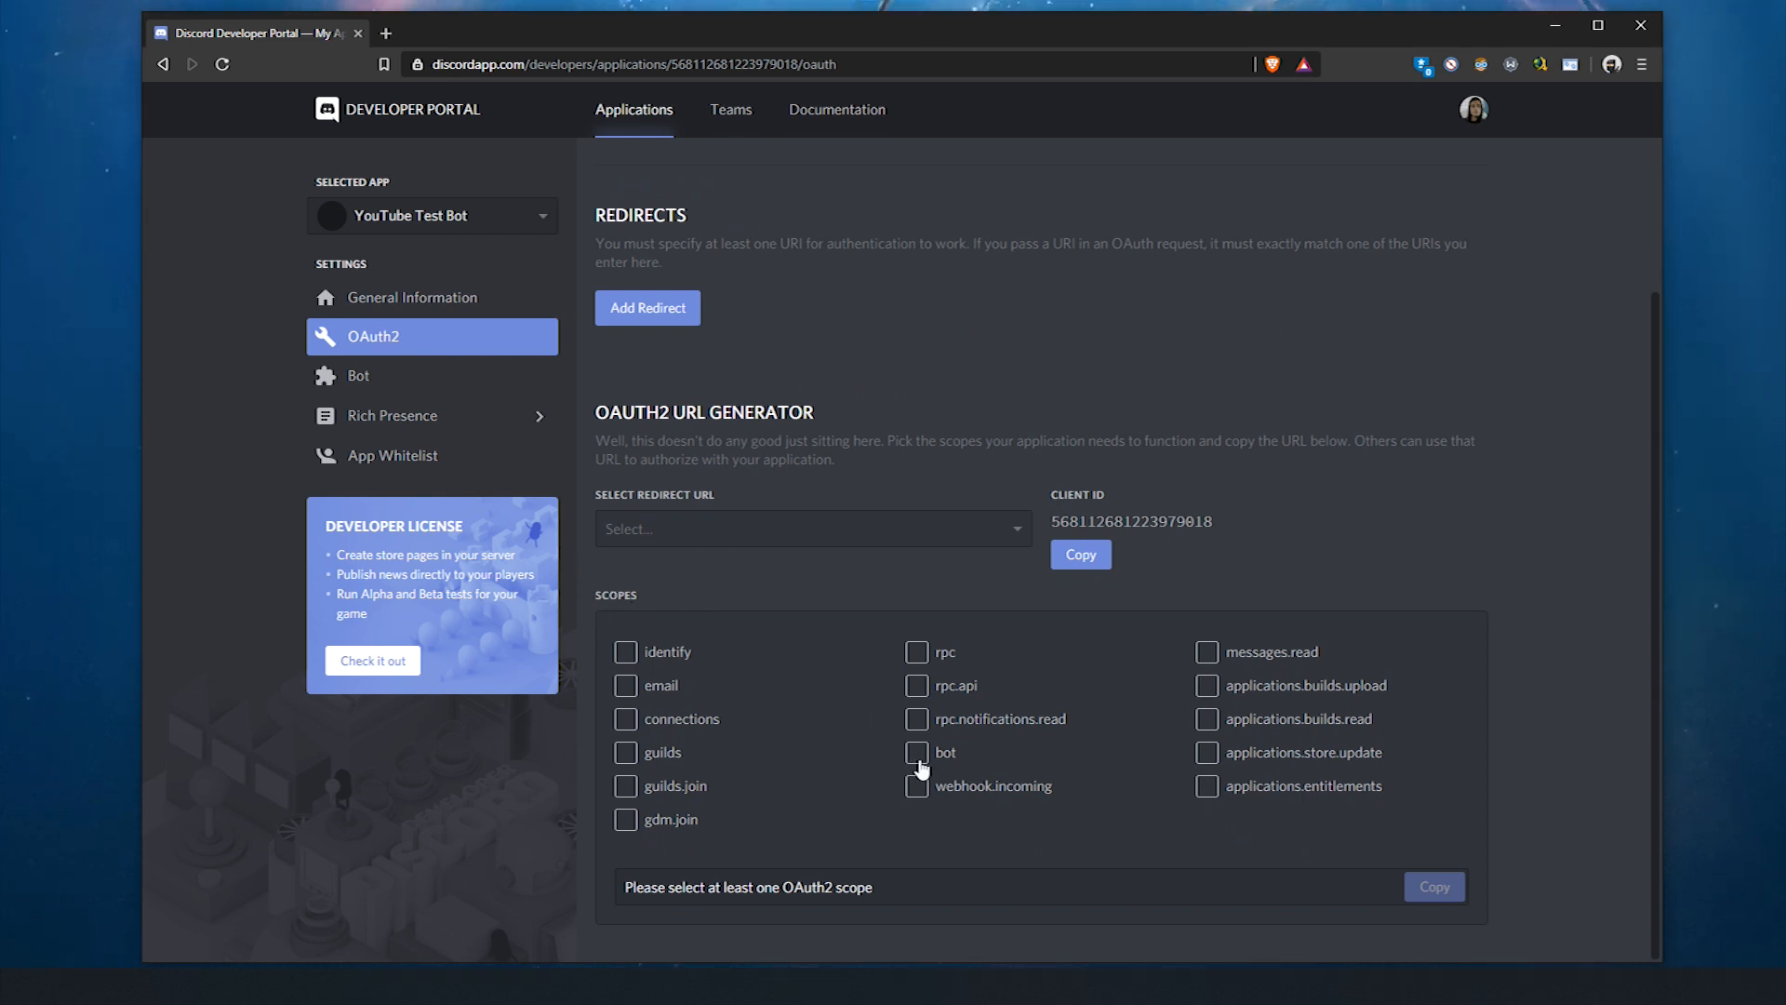
{"action": "scroll", "coordinate": [1449, 888], "scroll_direction": "down", "scroll_amount": 1}
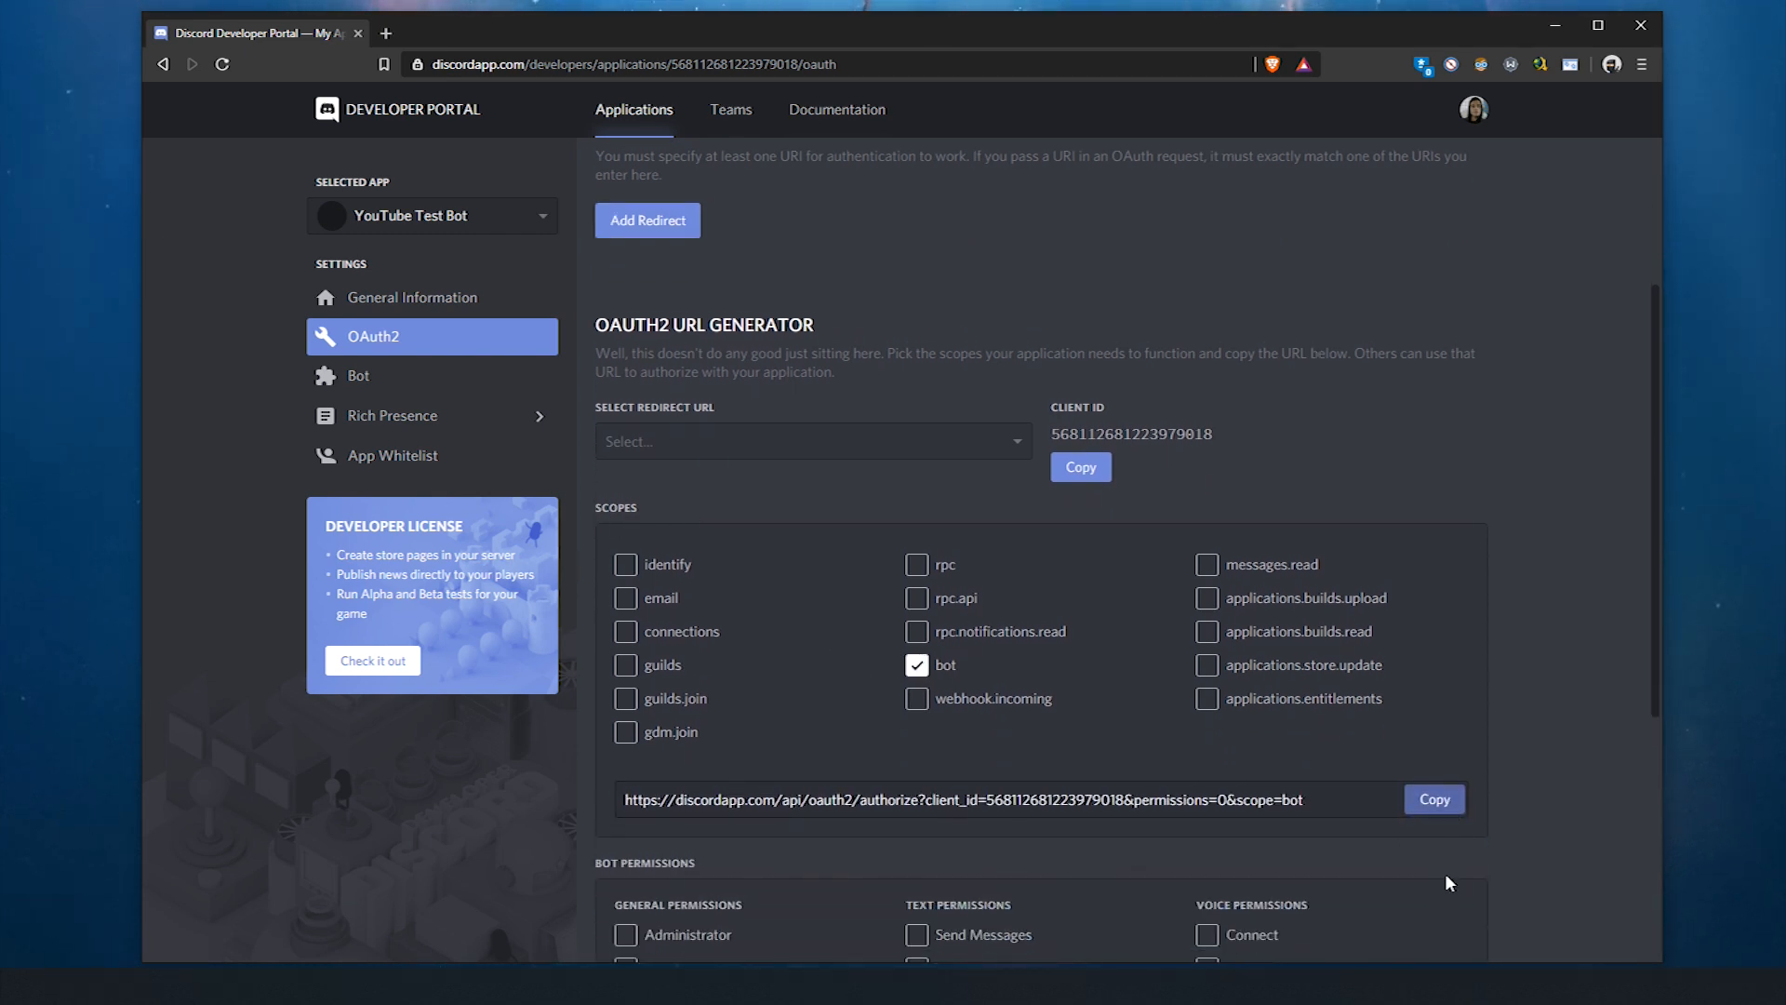
{"action": "left_click", "coordinate": [1440, 805]}
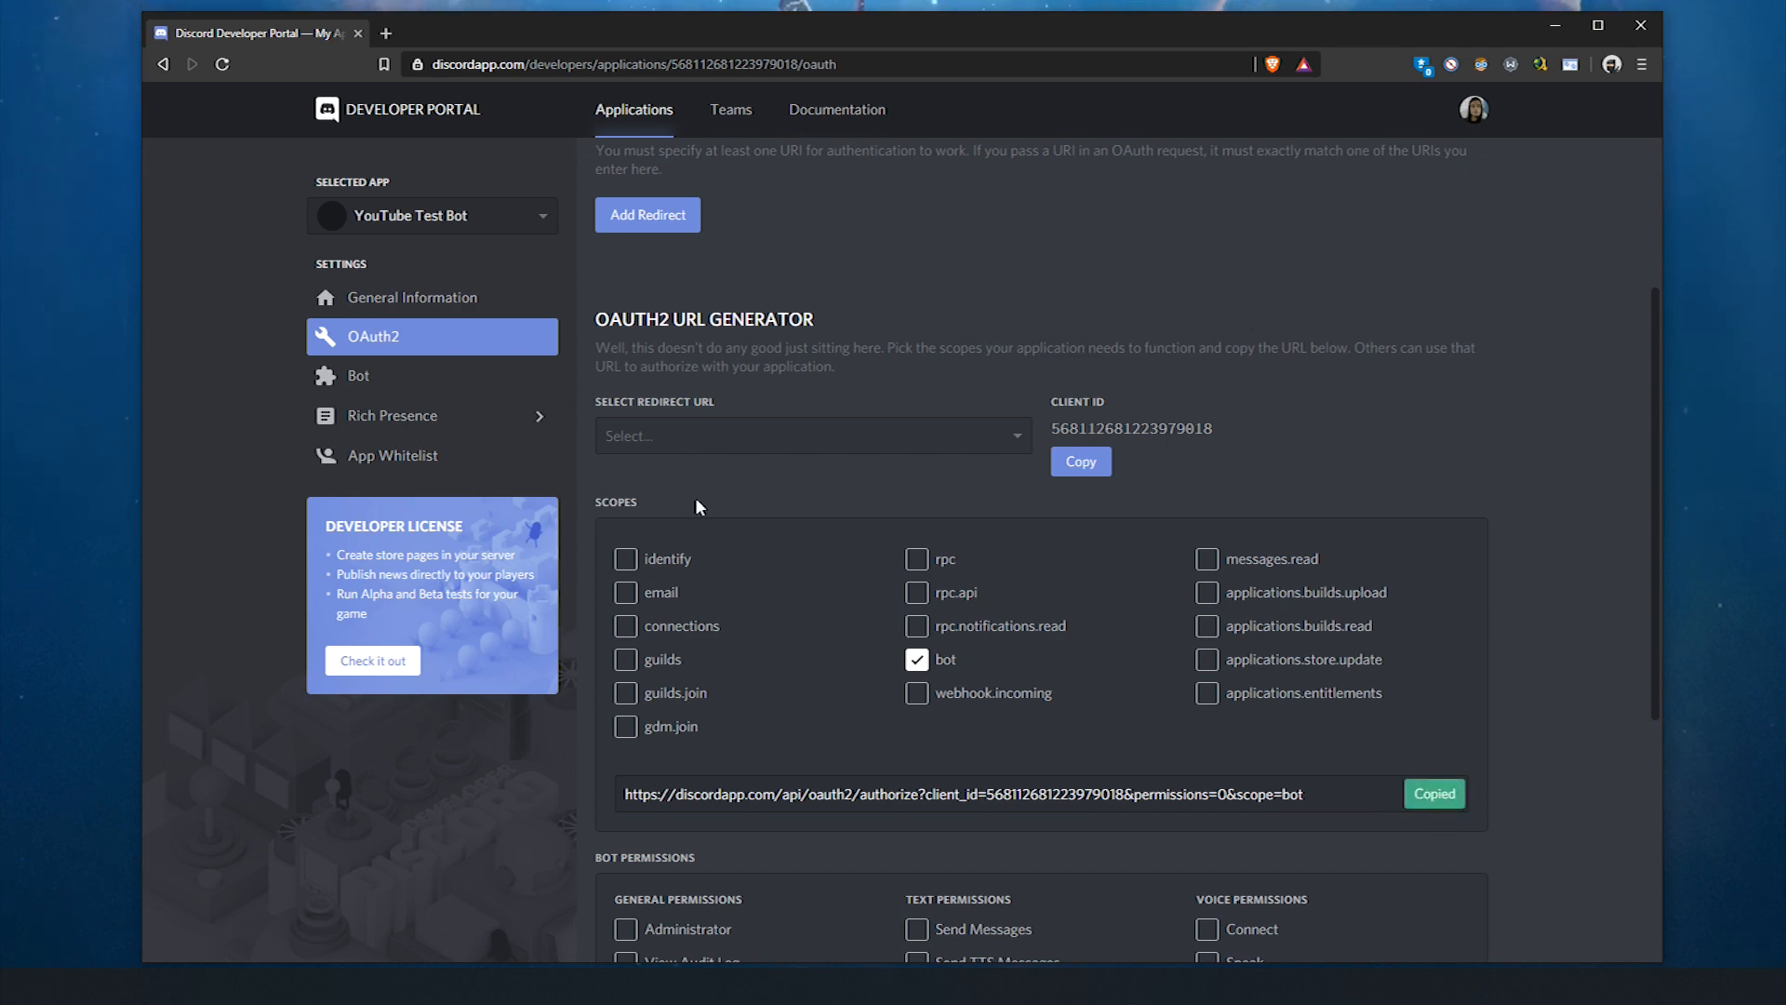
- Open the copied OAuth2 URL in a new browser tab and authorize the bot for Arctic Elements - Test Server
{"action": "left_click", "coordinate": [386, 34]}
{"action": "key", "text": "ctrl+v"}
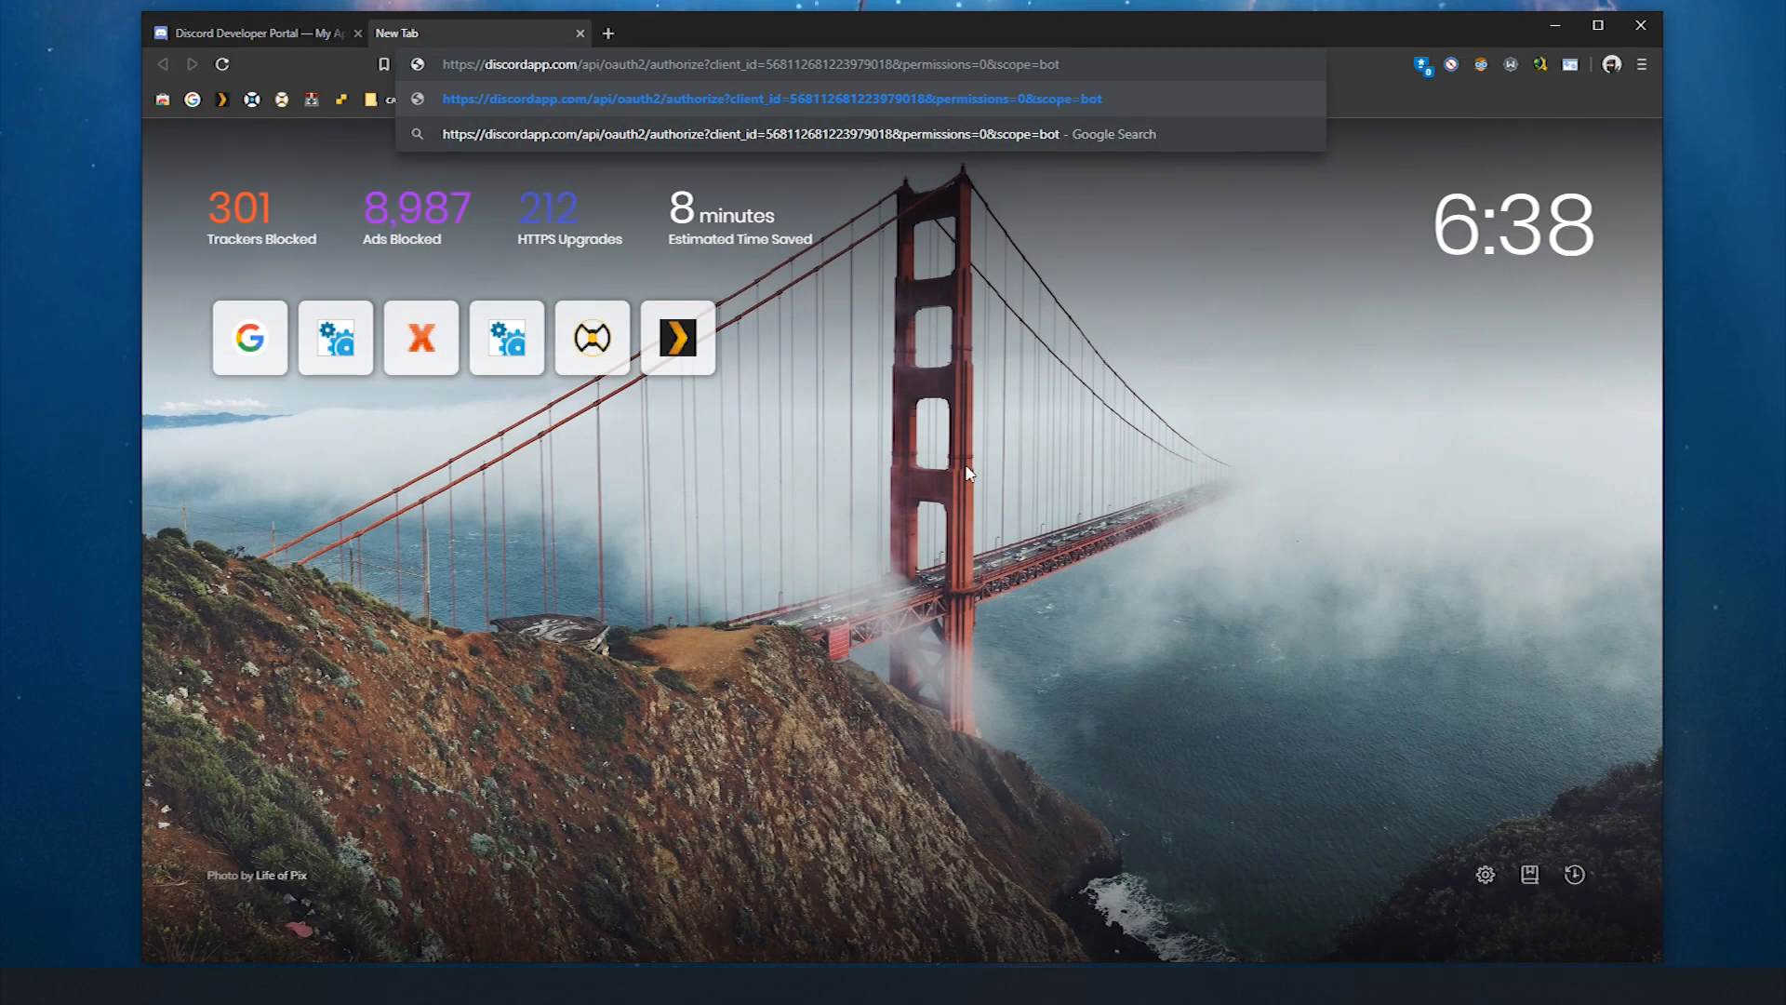
{"action": "key", "text": "Return"}
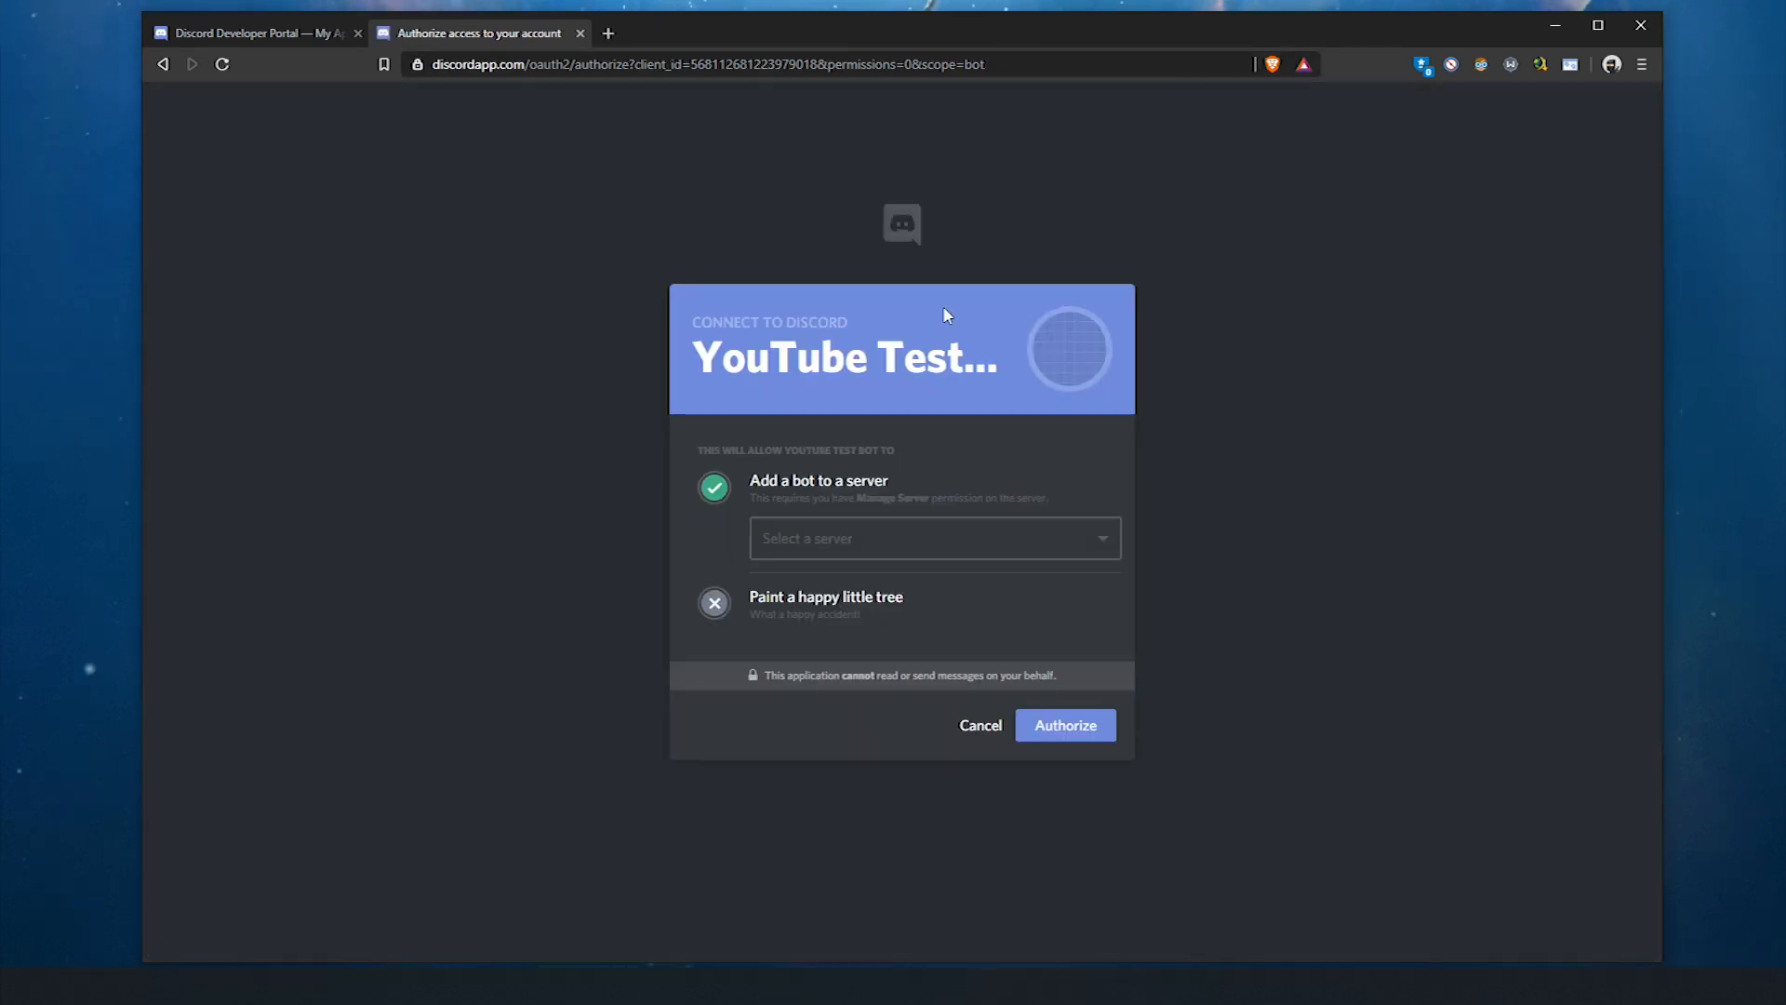
{"action": "left_click", "coordinate": [923, 532]}
{"action": "left_click", "coordinate": [919, 654]}
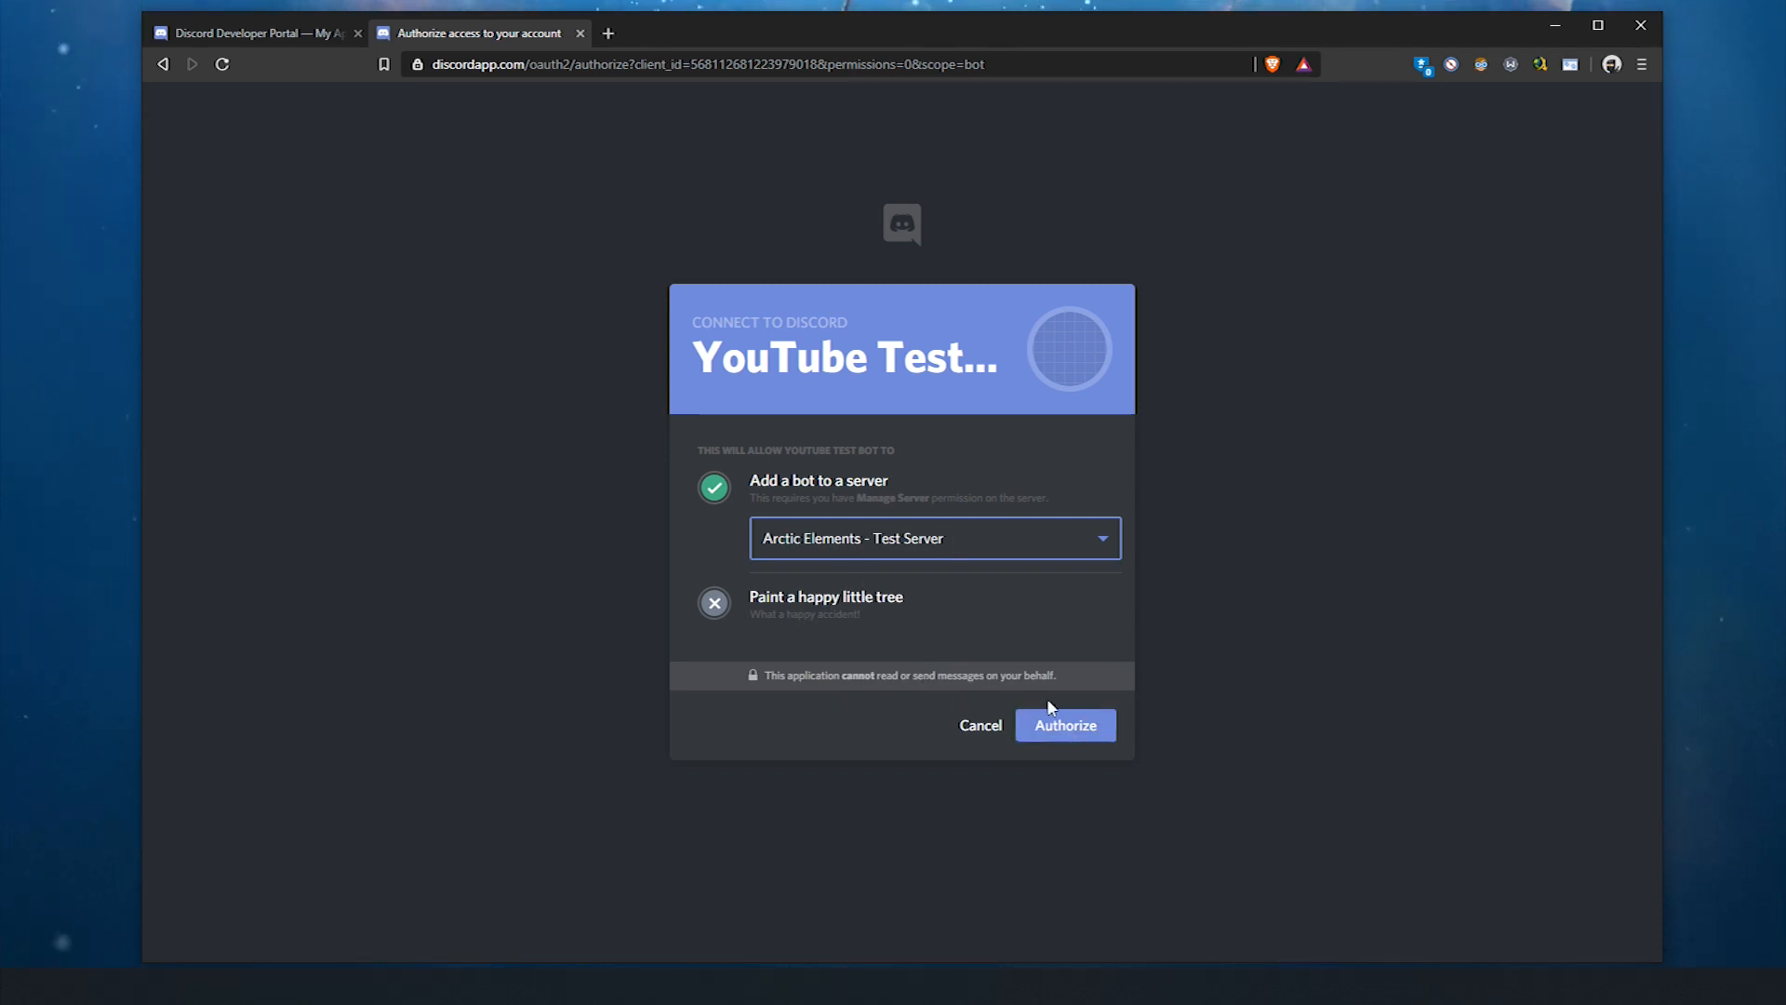
{"action": "left_click", "coordinate": [1054, 727]}
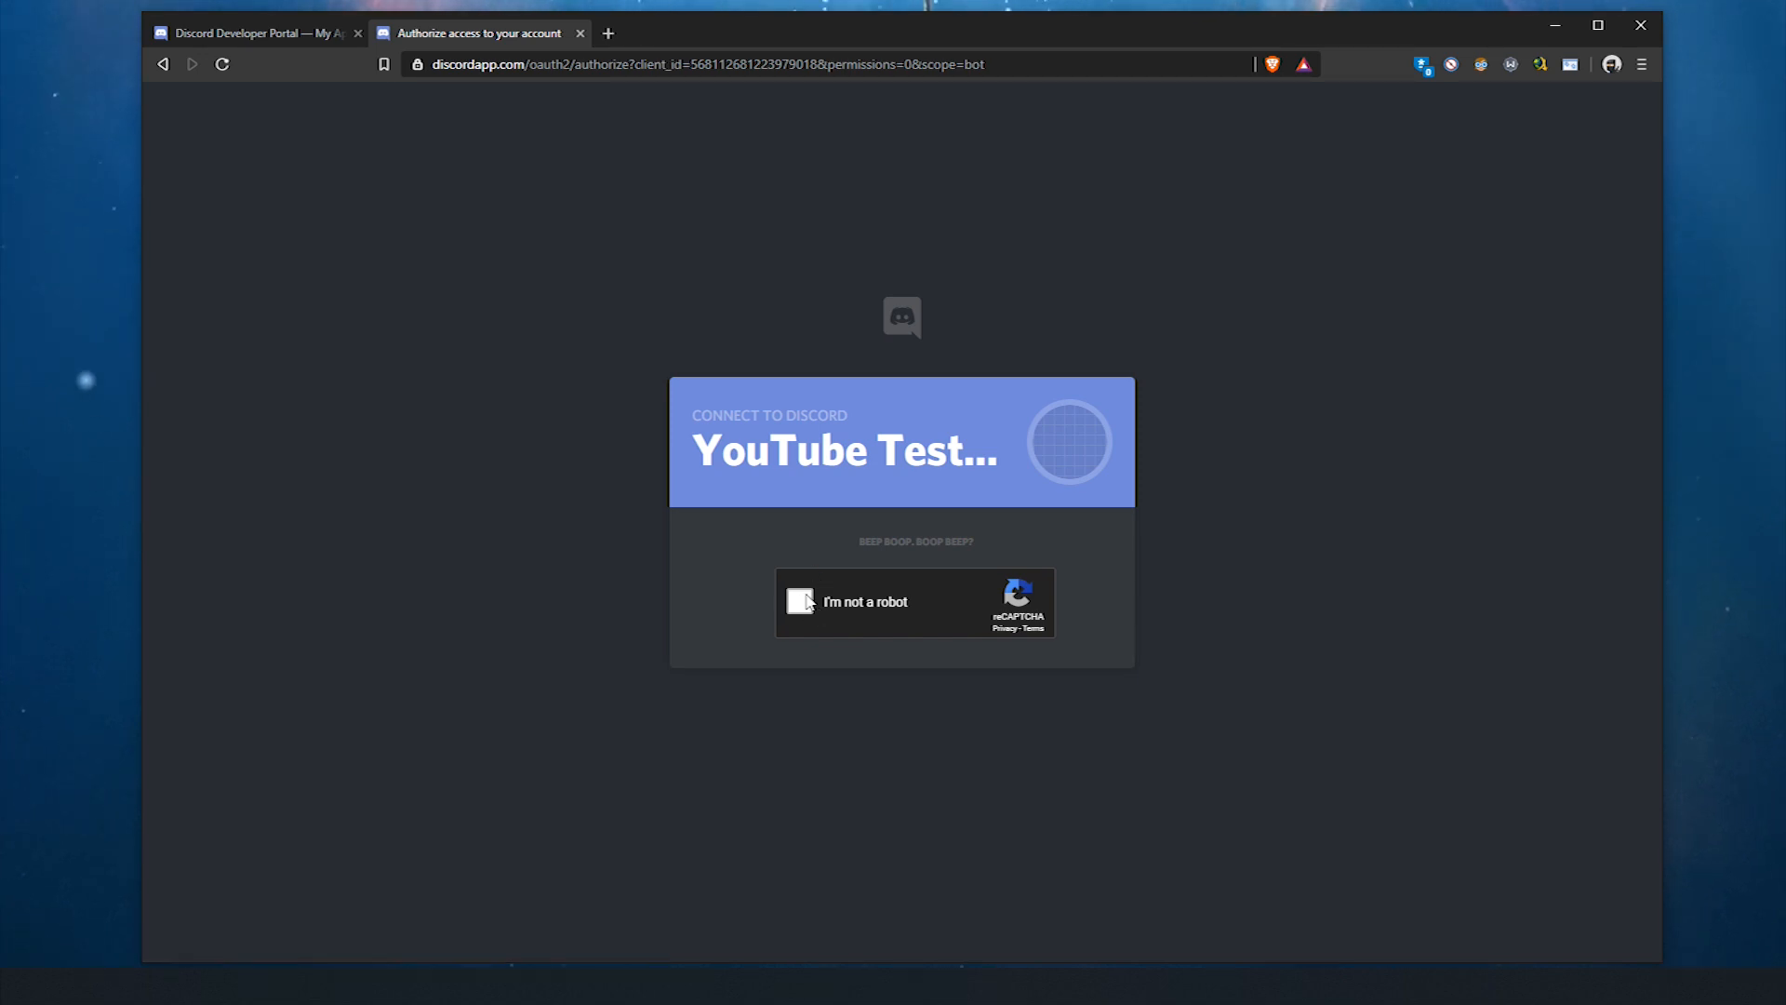
- Complete the reCAPTCHA by selecting all images with cars and verify it to finish the bot's authorization
{"action": "left_click", "coordinate": [808, 604]}
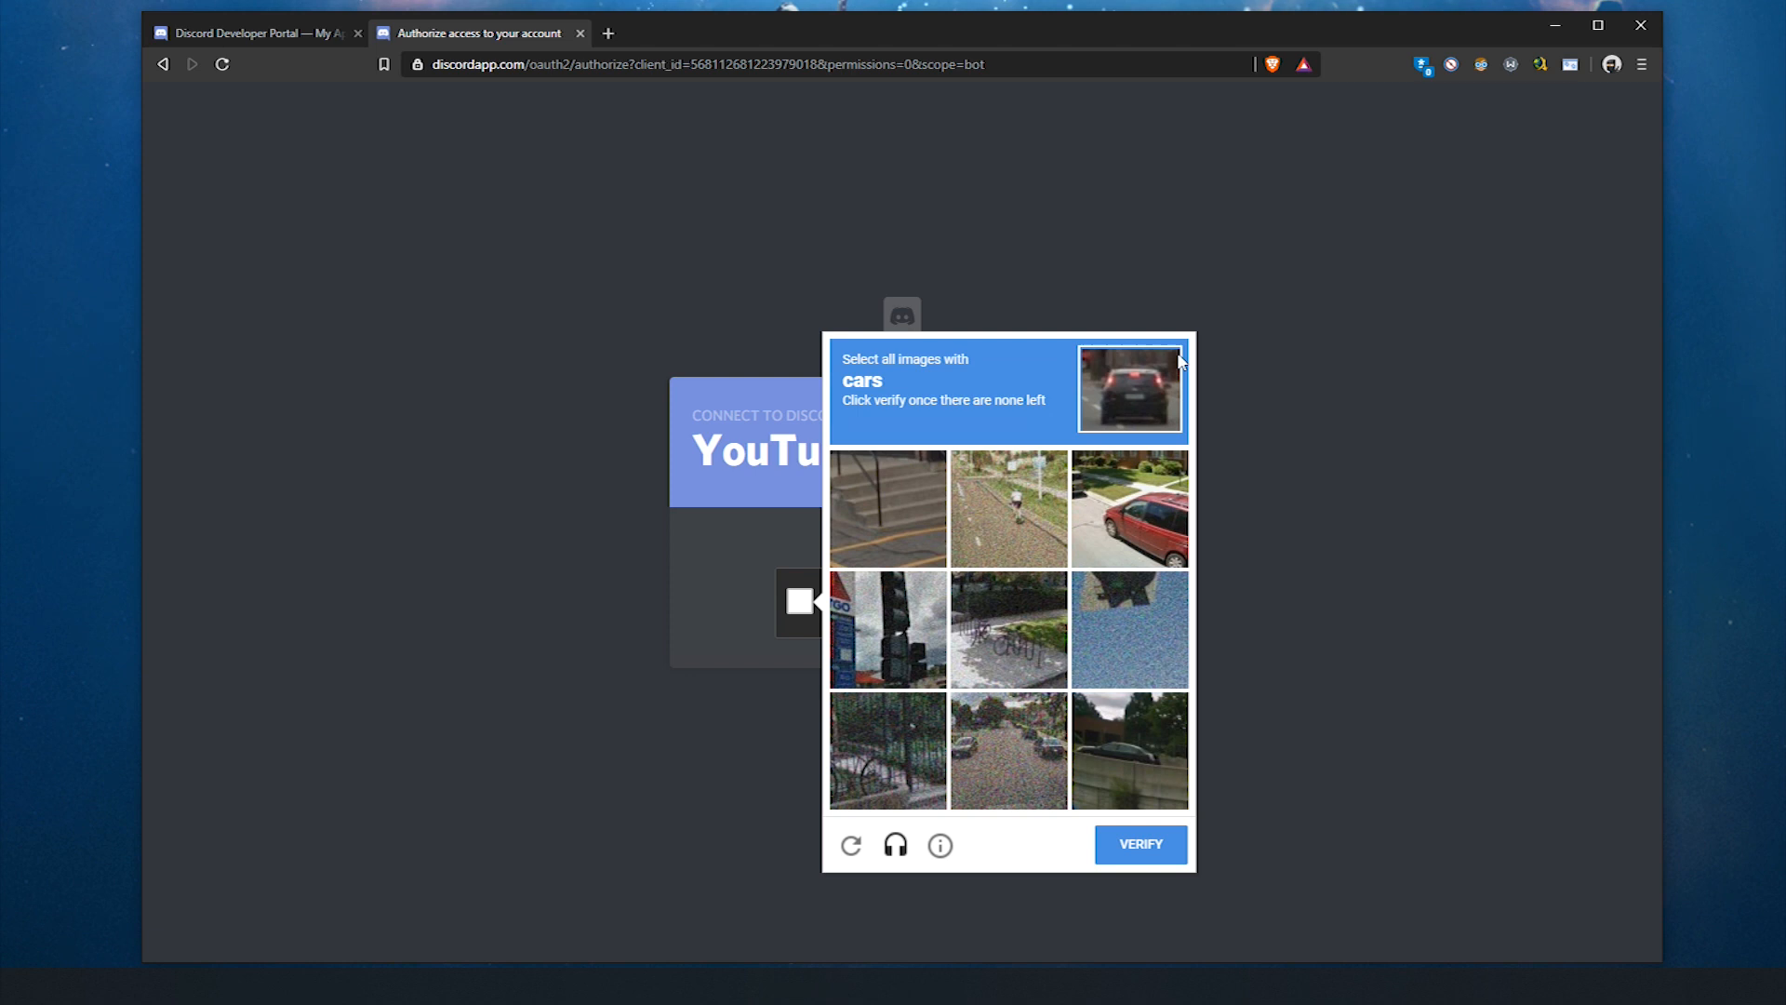
{"action": "left_click", "coordinate": [1128, 507]}
{"action": "left_click", "coordinate": [1106, 754]}
{"action": "left_click", "coordinate": [1146, 512]}
{"action": "left_click", "coordinate": [1021, 735]}
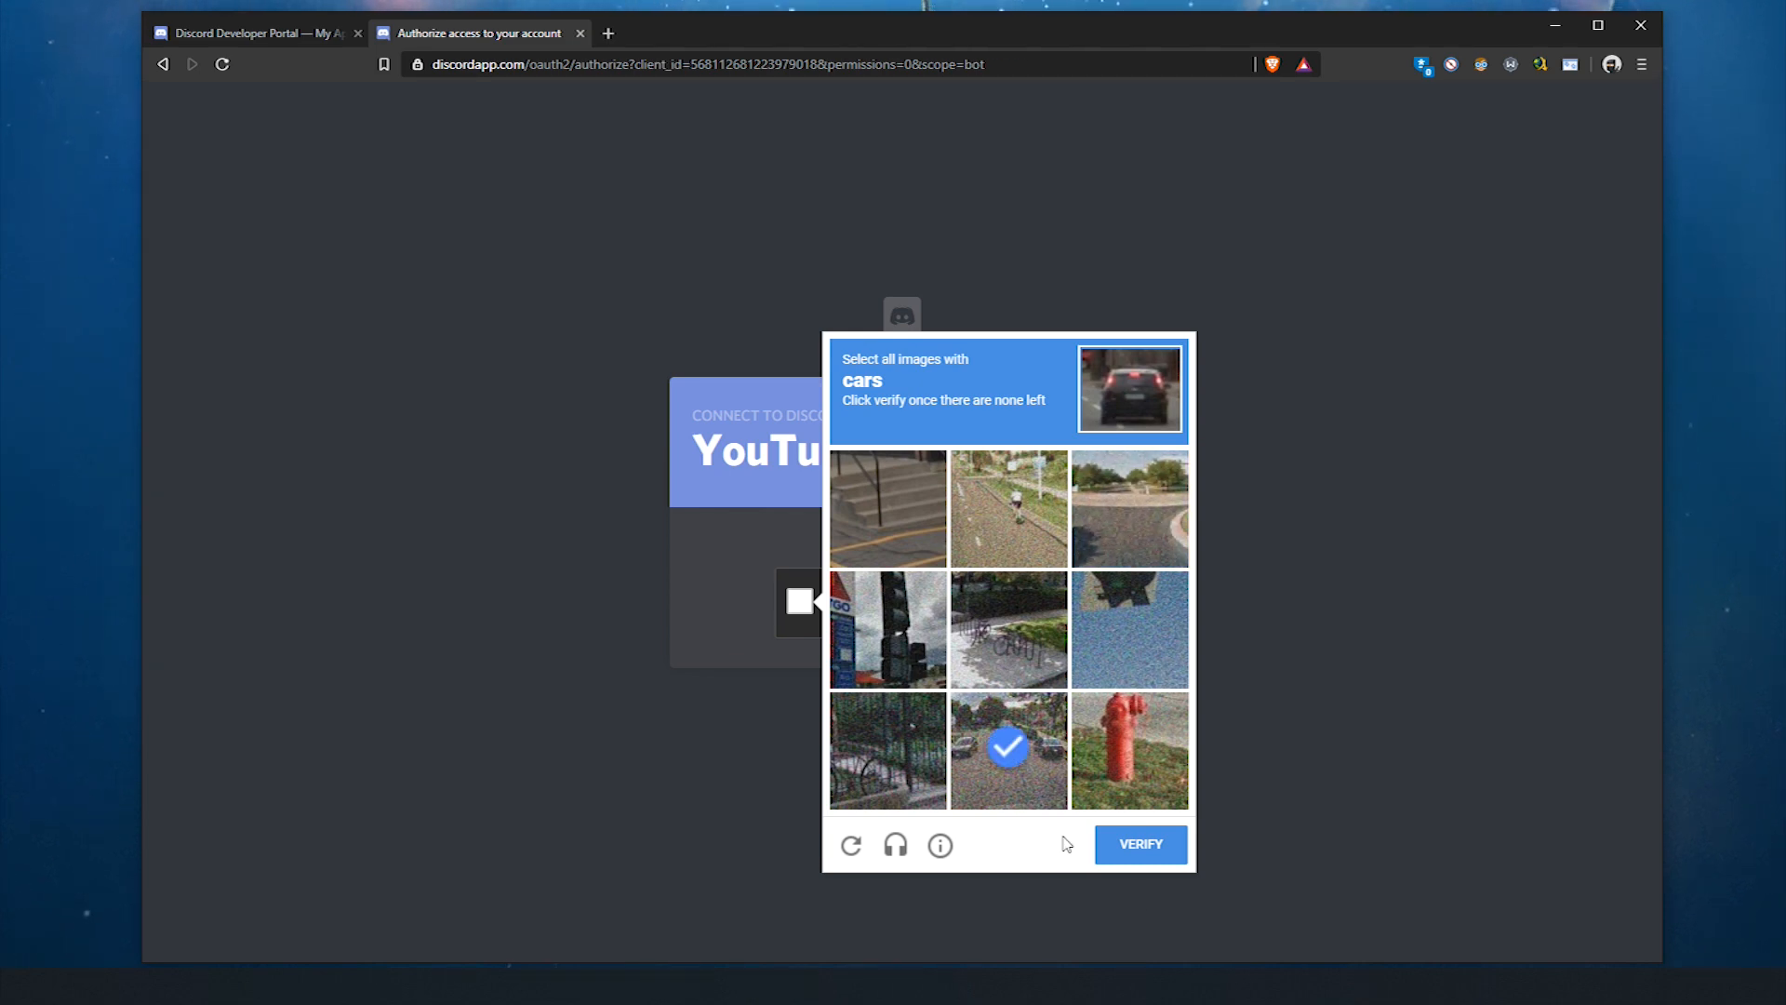
{"action": "left_click", "coordinate": [1139, 845]}
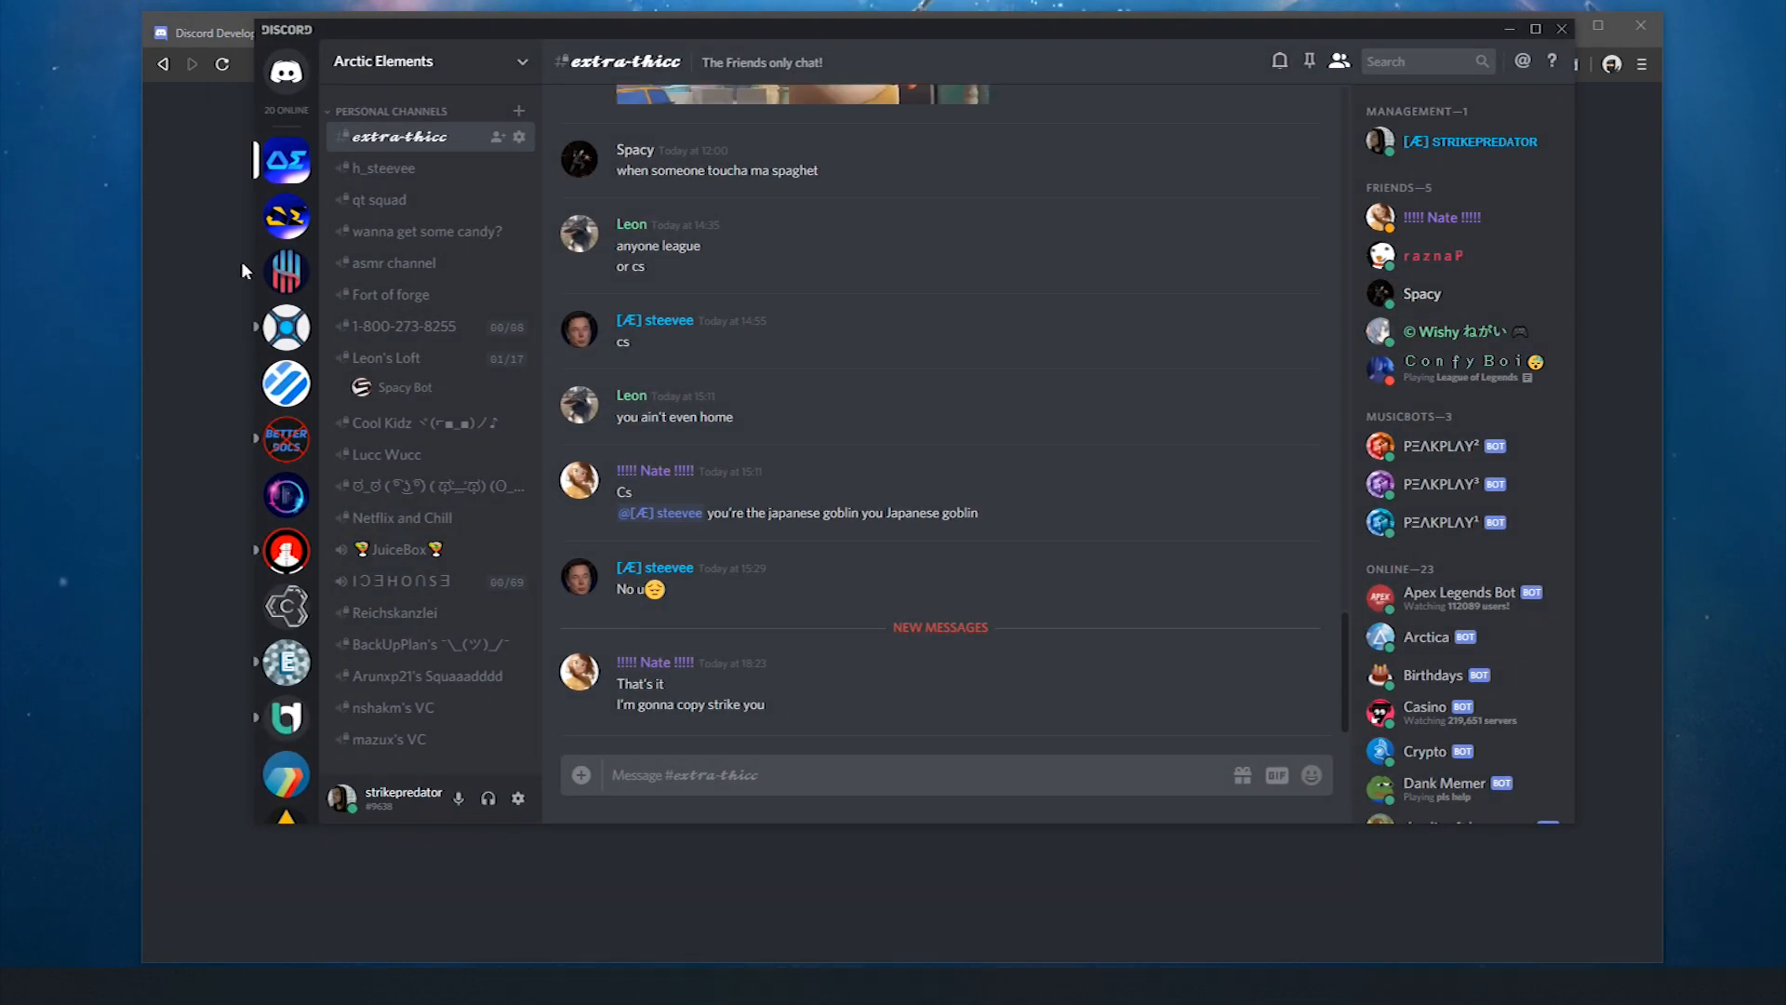
{"action": "left_click", "coordinate": [286, 217]}
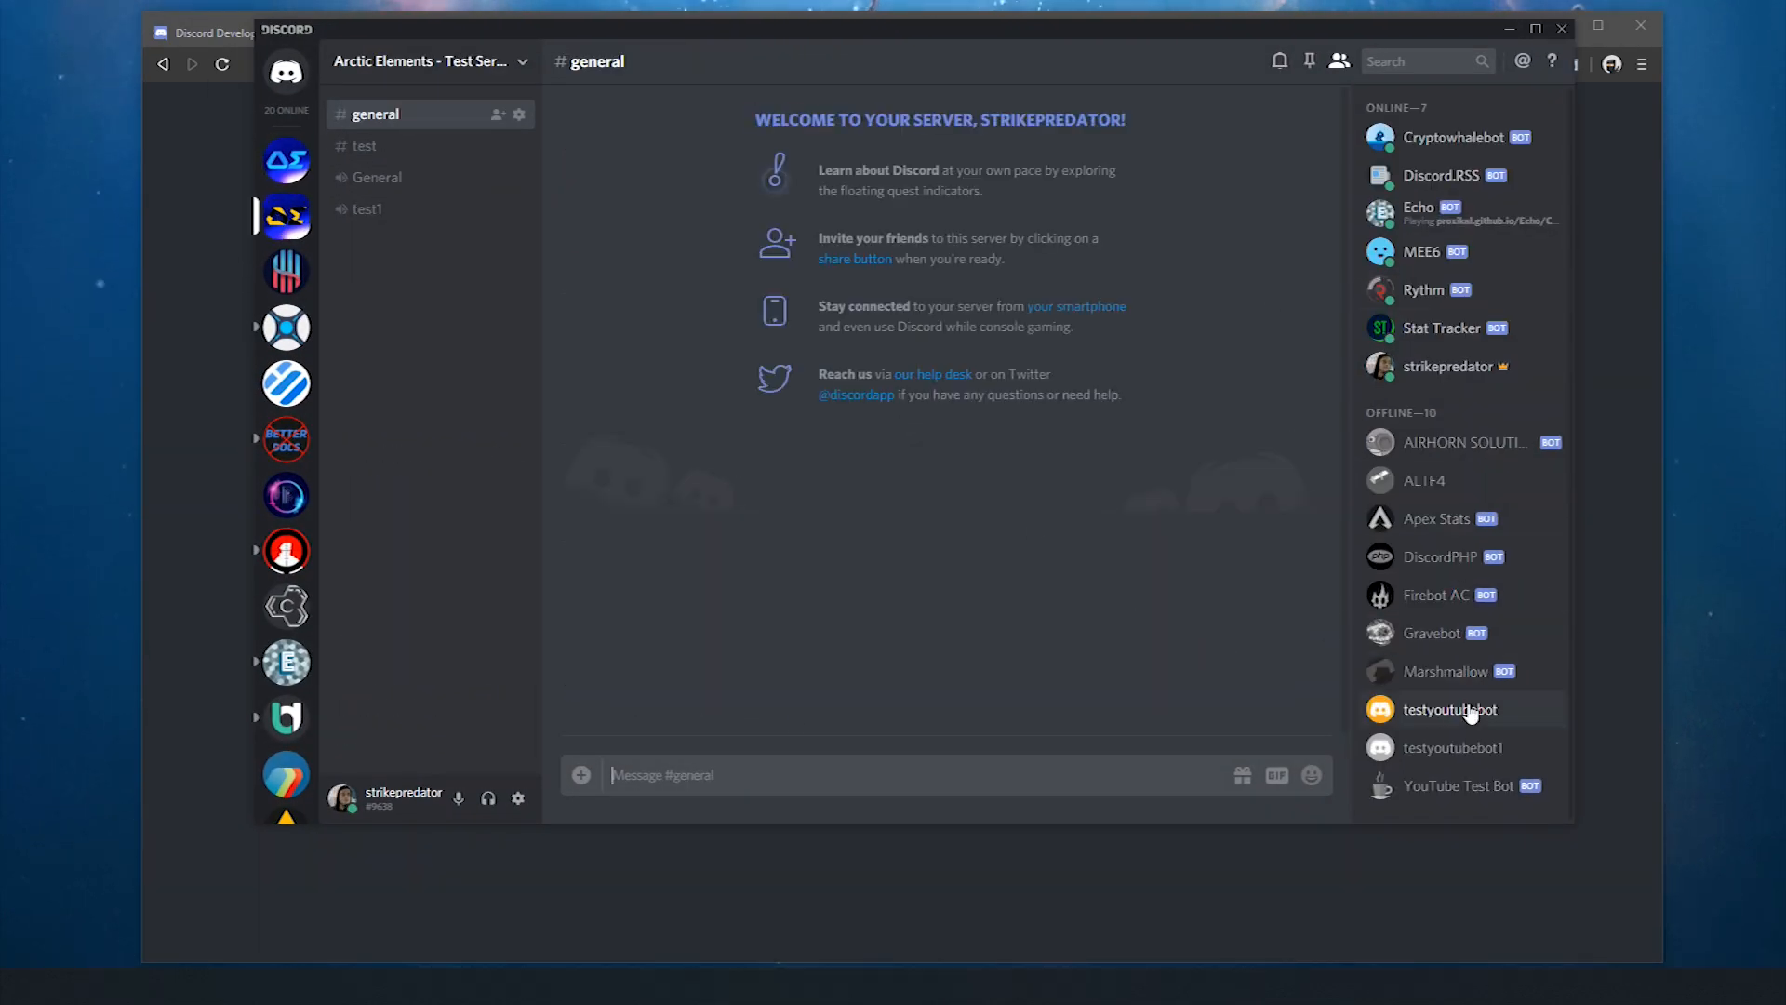
{"action": "left_click", "coordinate": [1408, 790]}
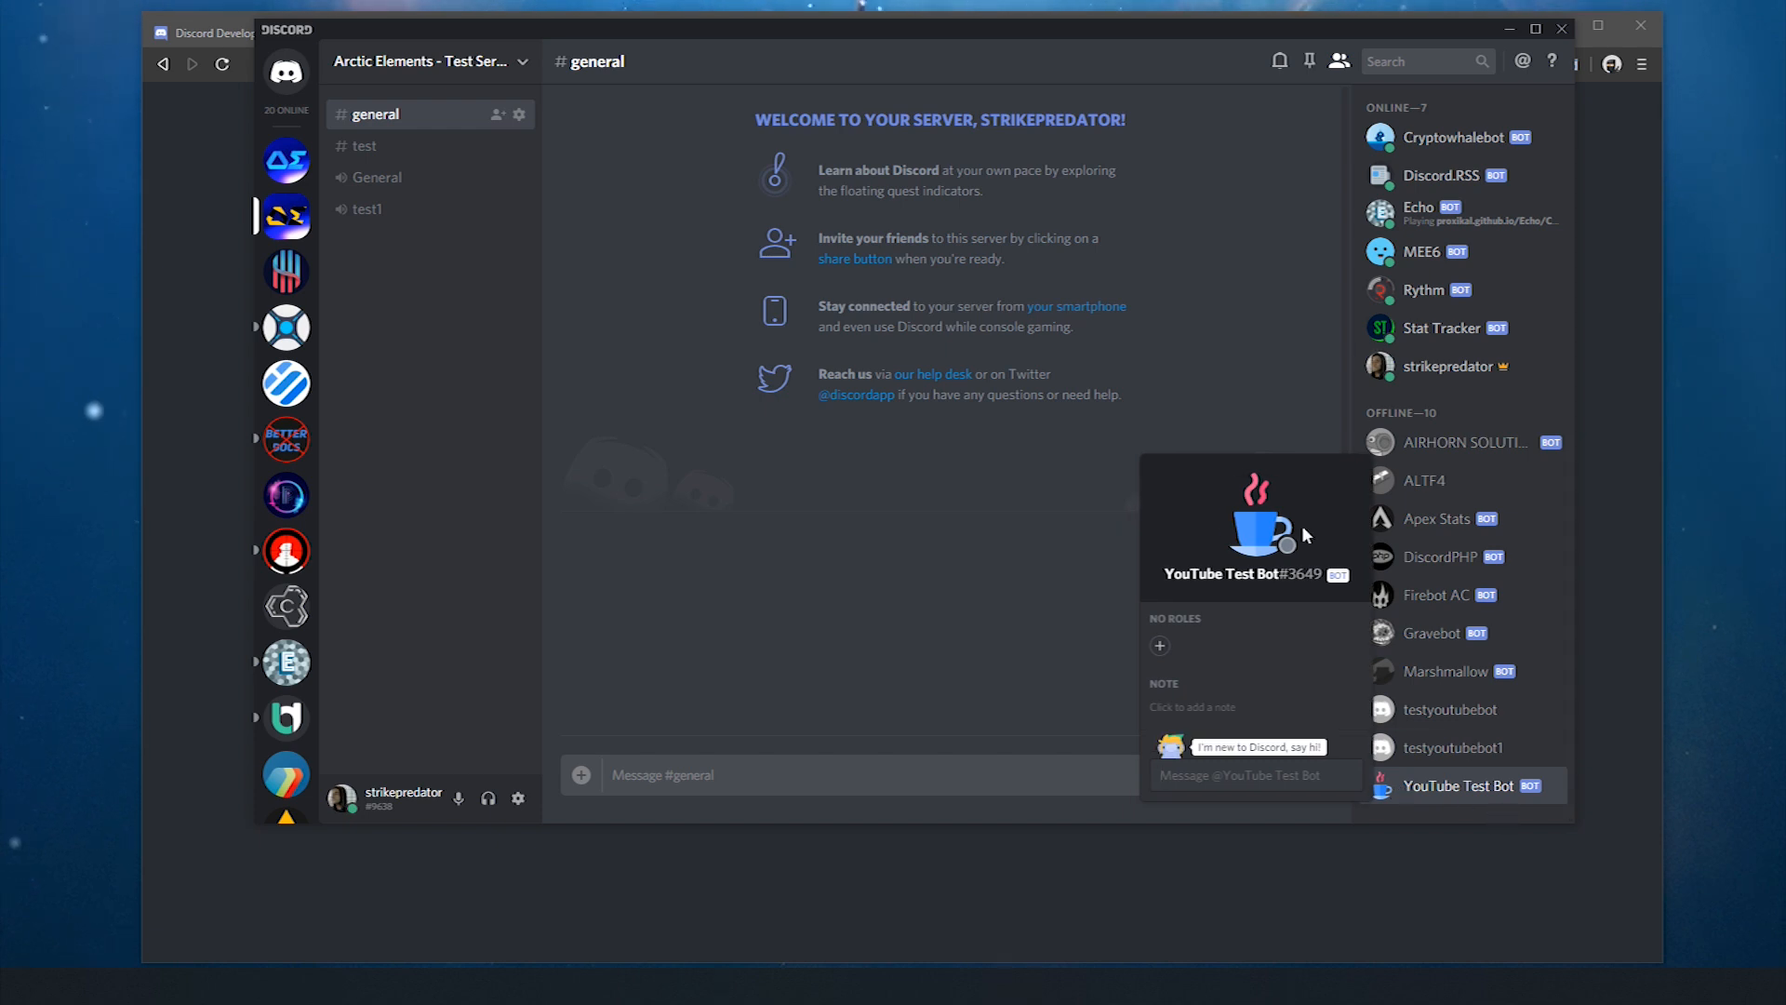
{"action": "left_click", "coordinate": [885, 609]}
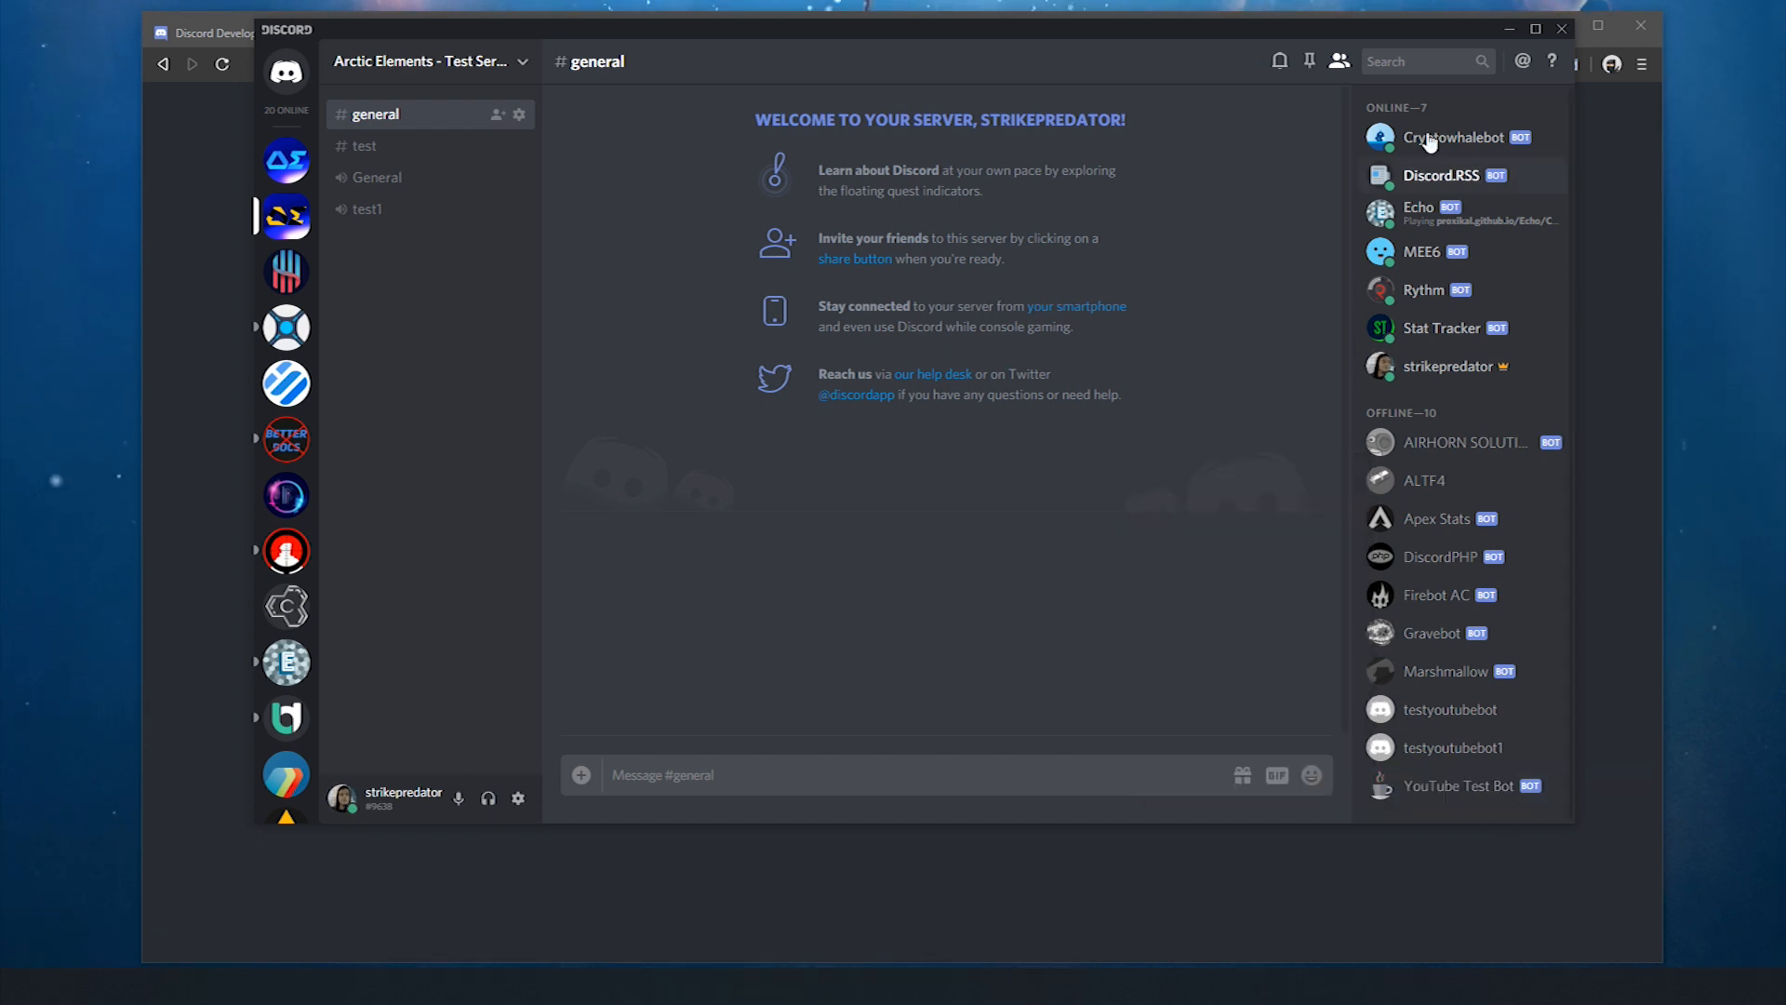
{"action": "left_click", "coordinate": [1509, 29]}
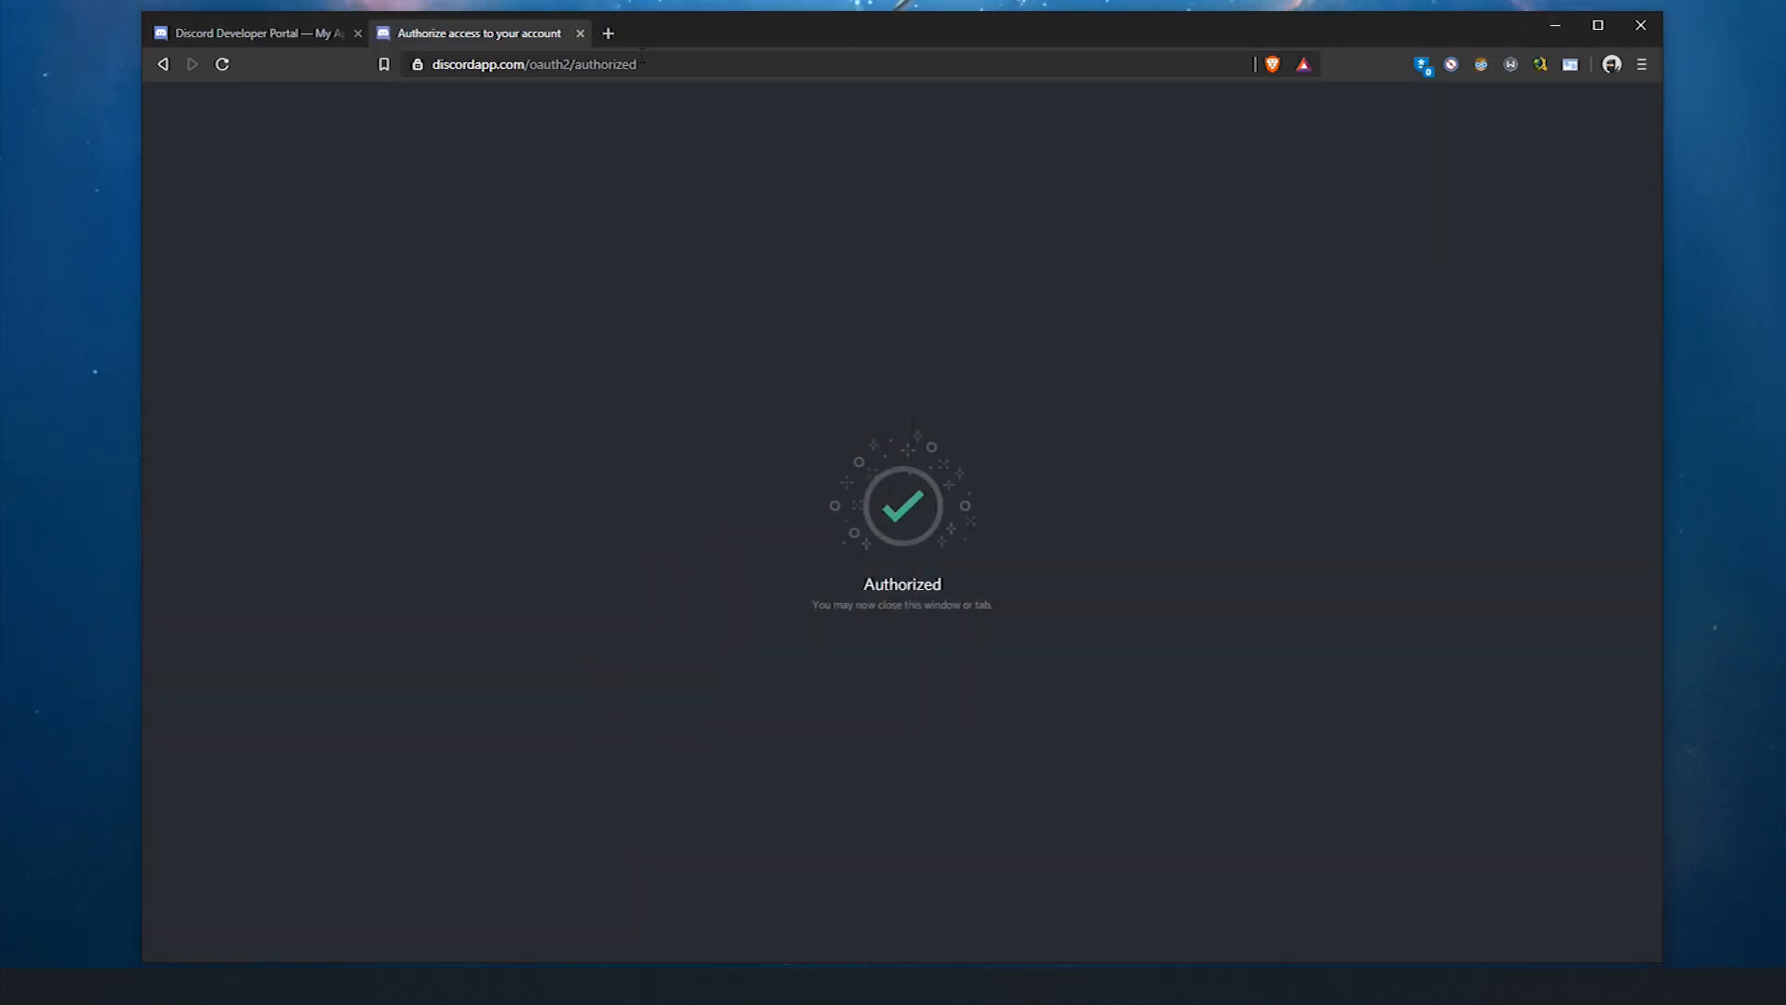
- Close the authorization tab and open the YouTube Test Bot application's General Information page
{"action": "left_click", "coordinate": [578, 34]}
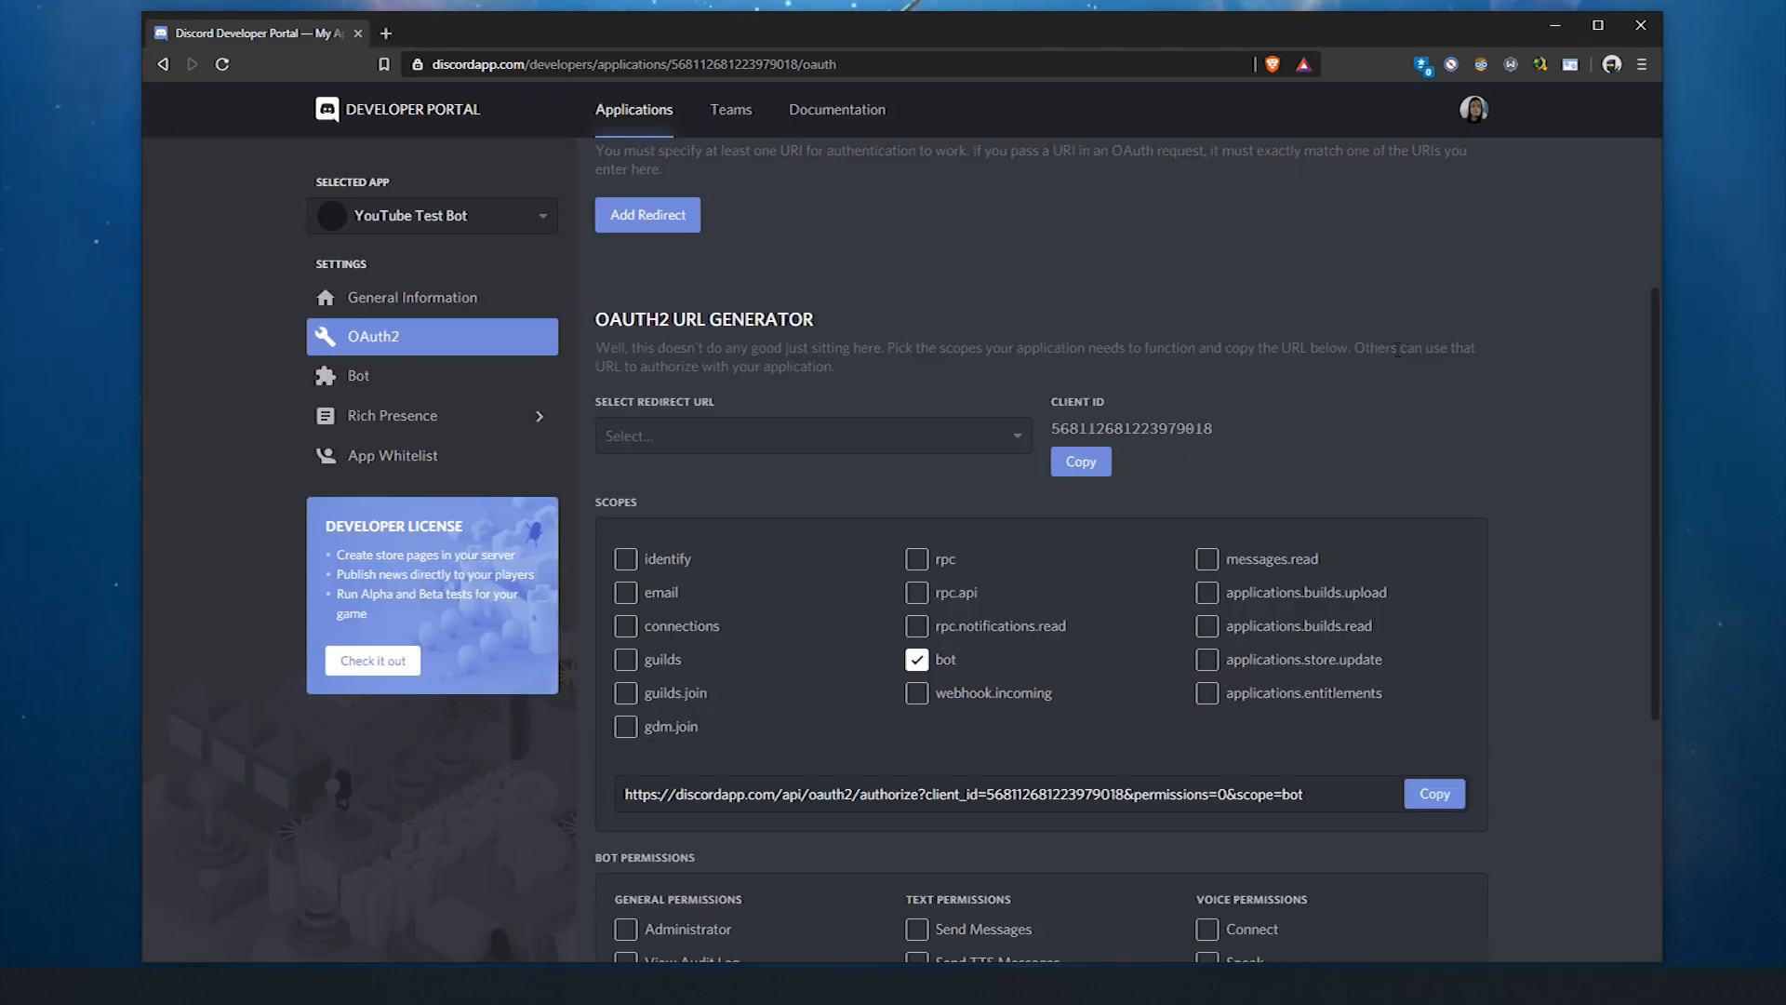
{"action": "left_click", "coordinate": [412, 297]}
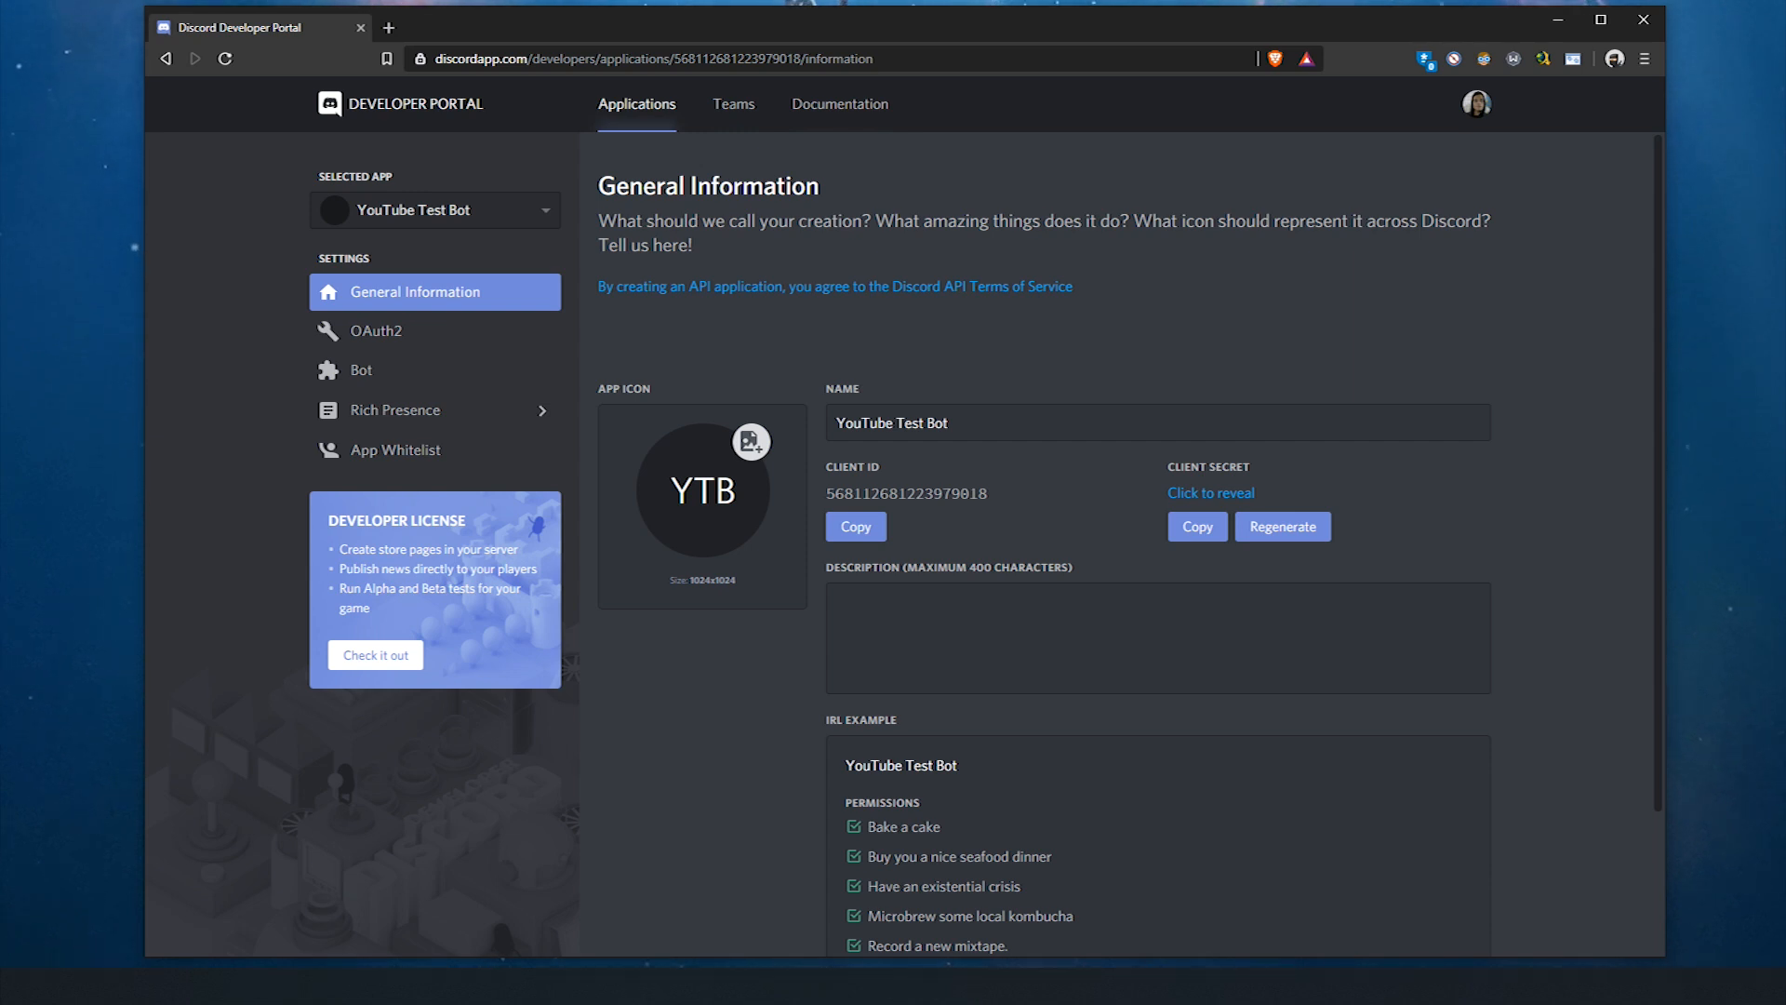
- Open the Jagrosh Musicbot release page from the desktop and start downloading JMusicBot-0.2.2-Windows.jar to the Documents folder
{"action": "left_click", "coordinate": [1559, 20]}
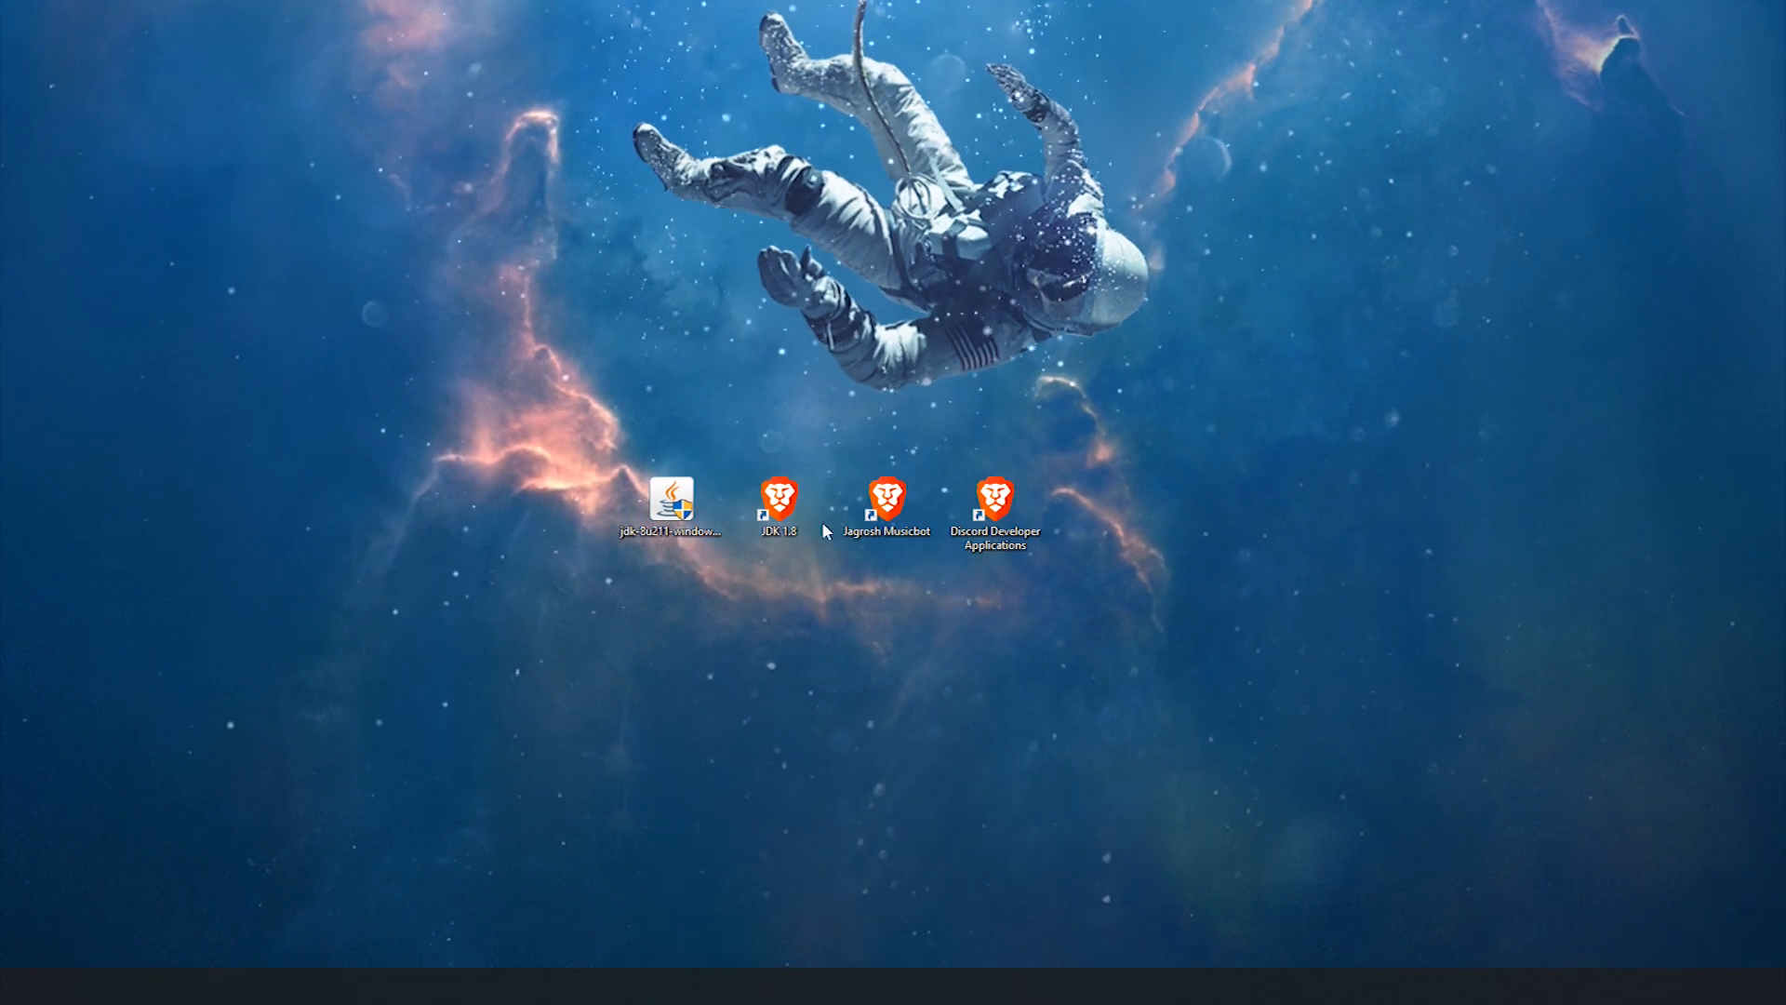
{"action": "double_click", "coordinate": [887, 502]}
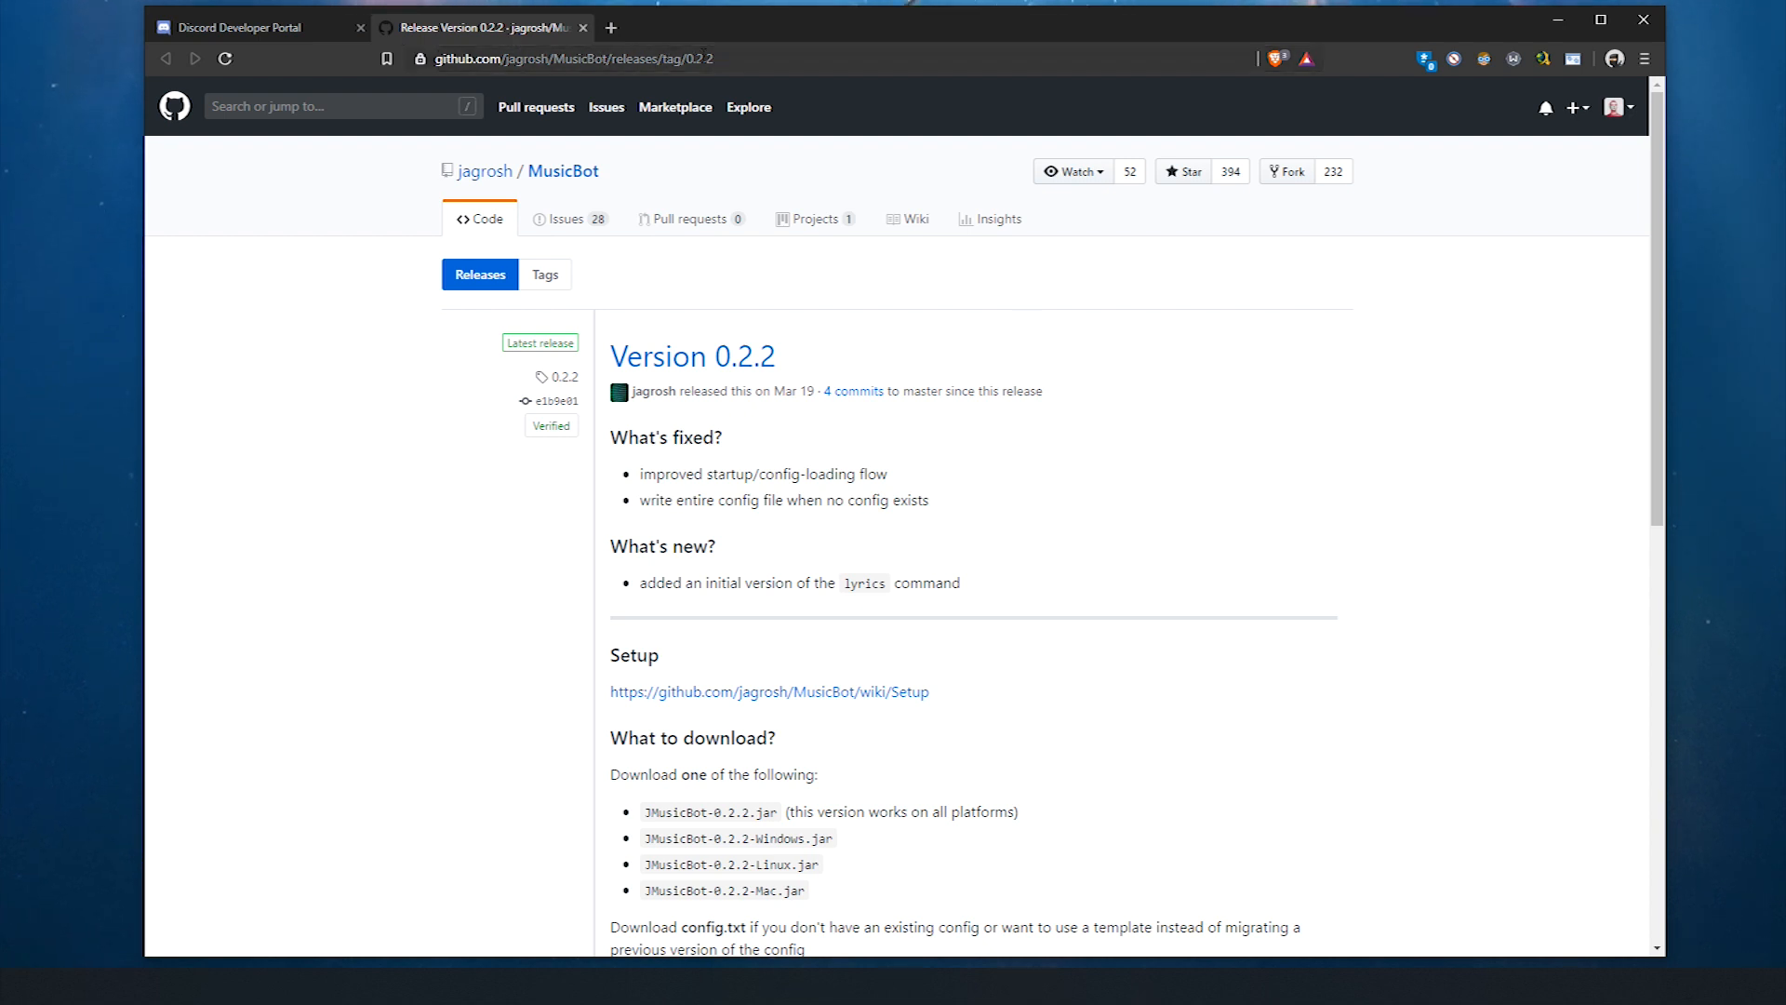
{"action": "scroll", "coordinate": [998, 487], "scroll_direction": "down", "scroll_amount": 9}
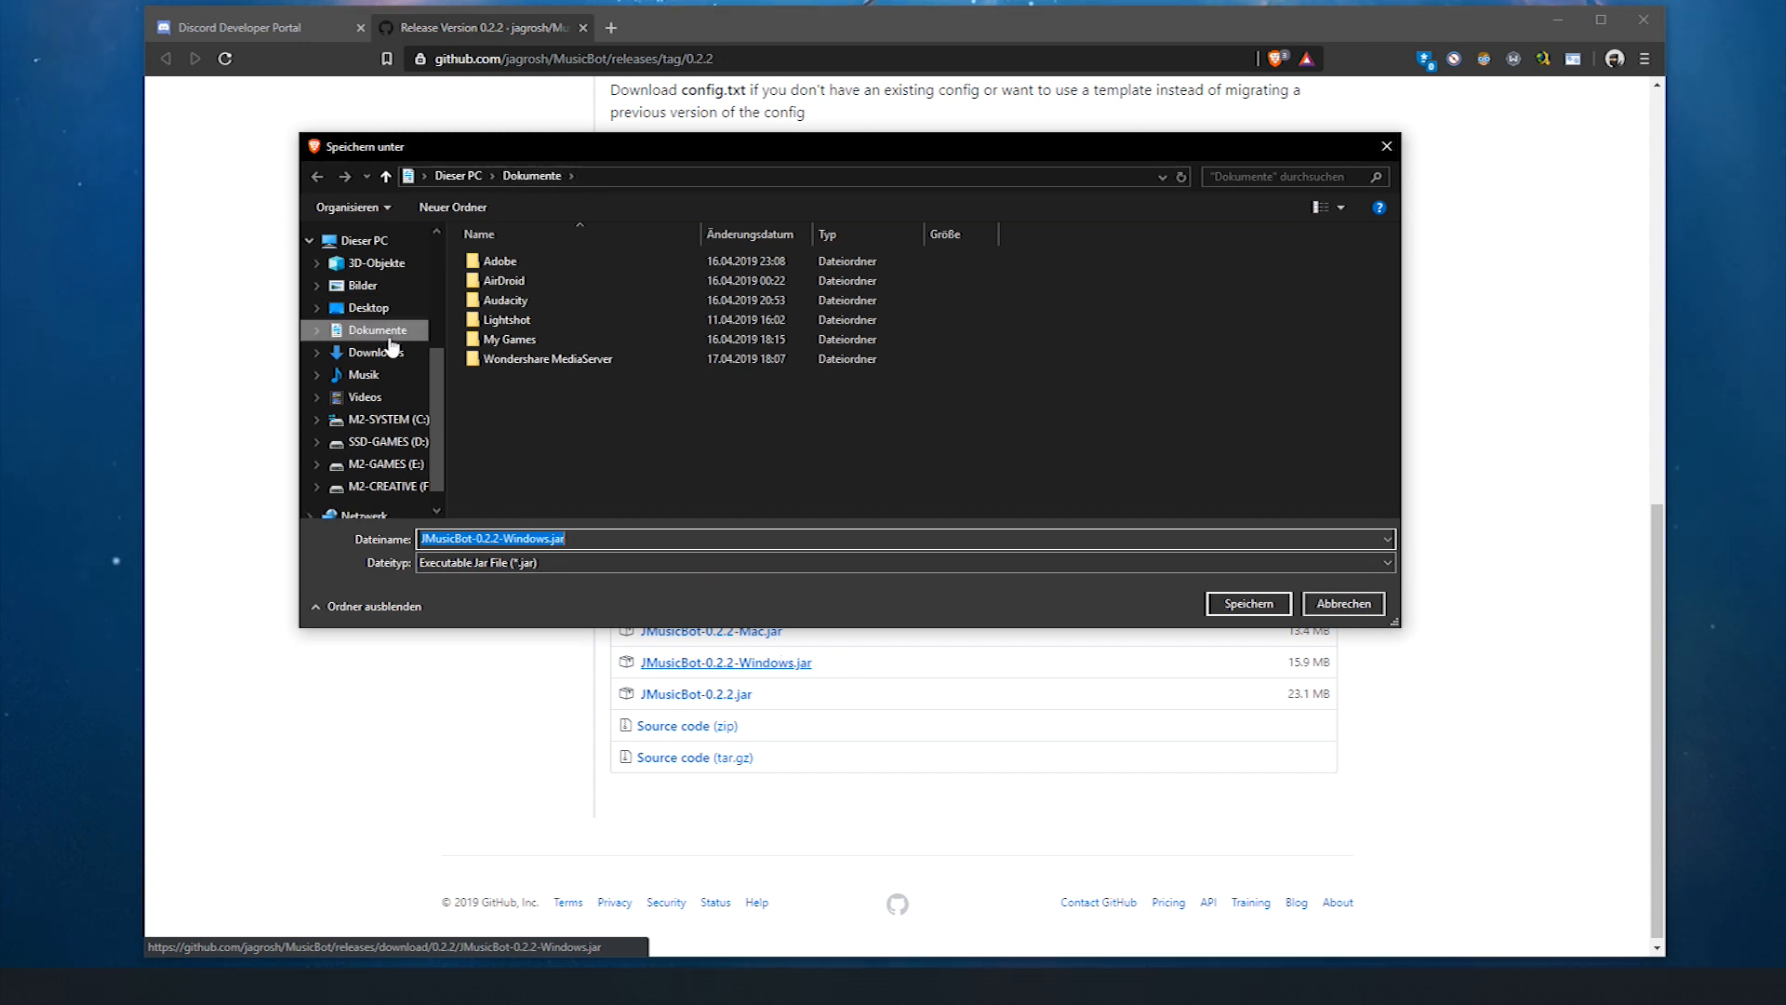
- Create a folder named YouTubeTestBot in Documents and save JMusicBot-0.2.2-Windows.jar in it
{"action": "right_click", "coordinate": [649, 415]}
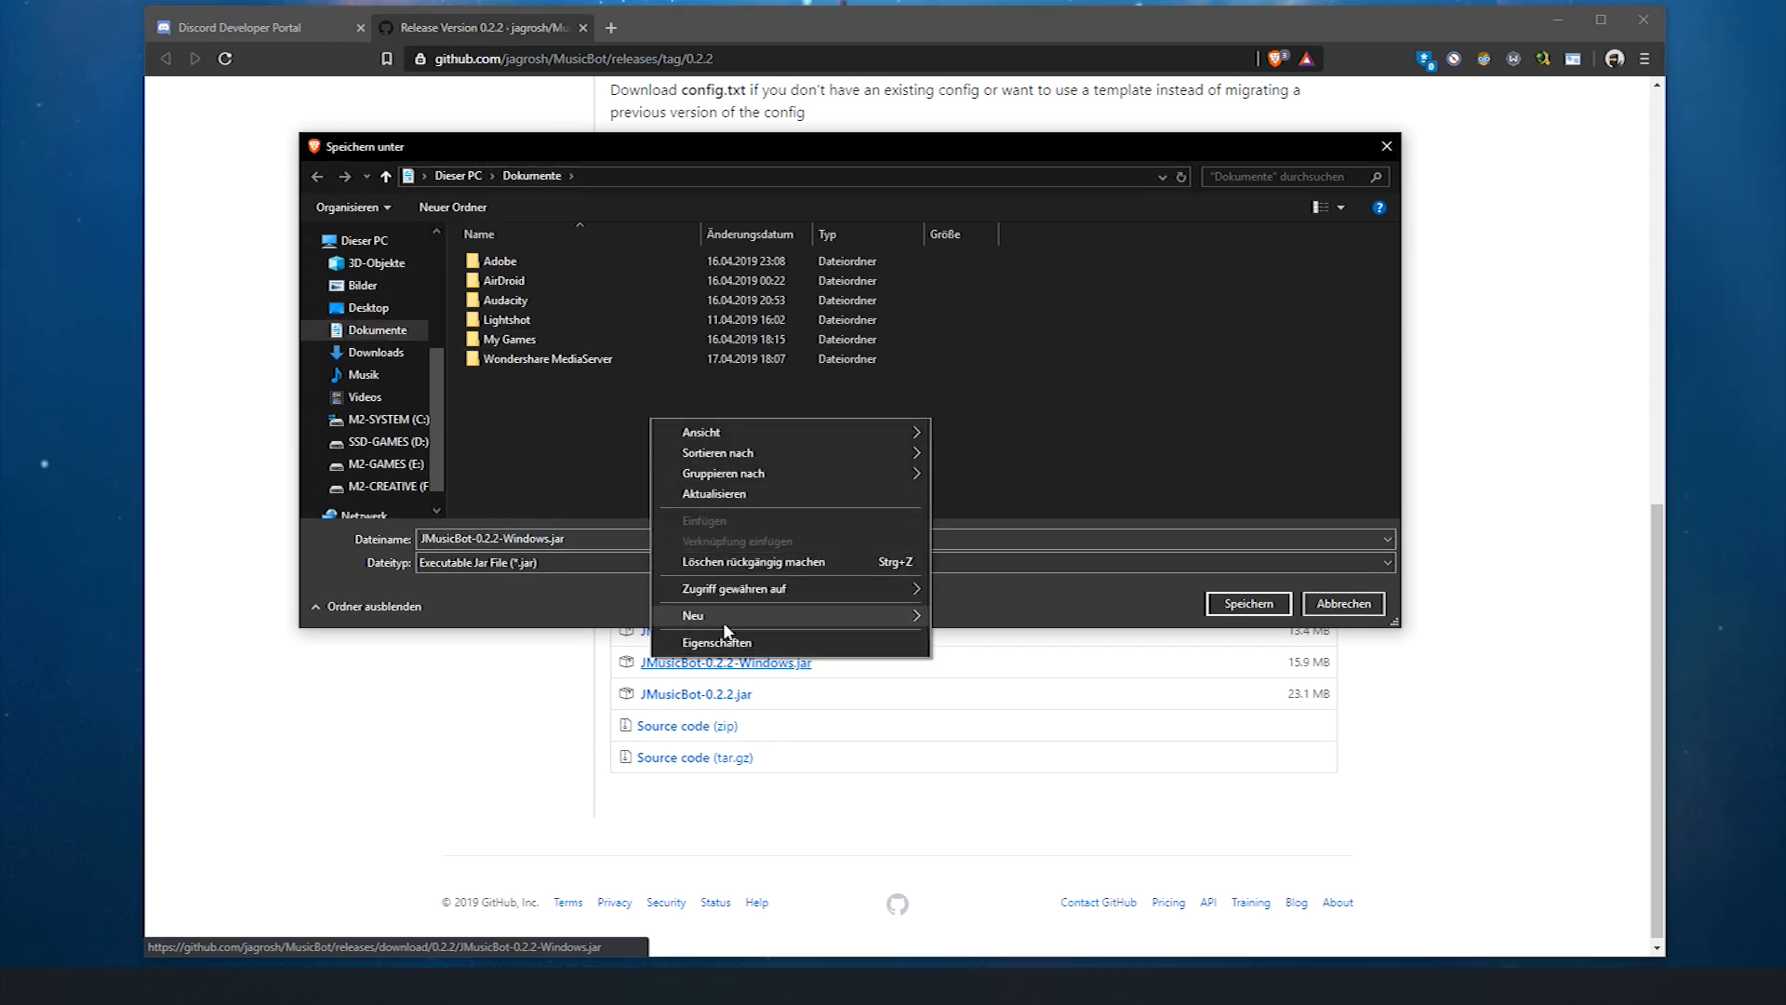
{"action": "mouse_move", "coordinate": [916, 614]}
{"action": "left_click", "coordinate": [981, 607]}
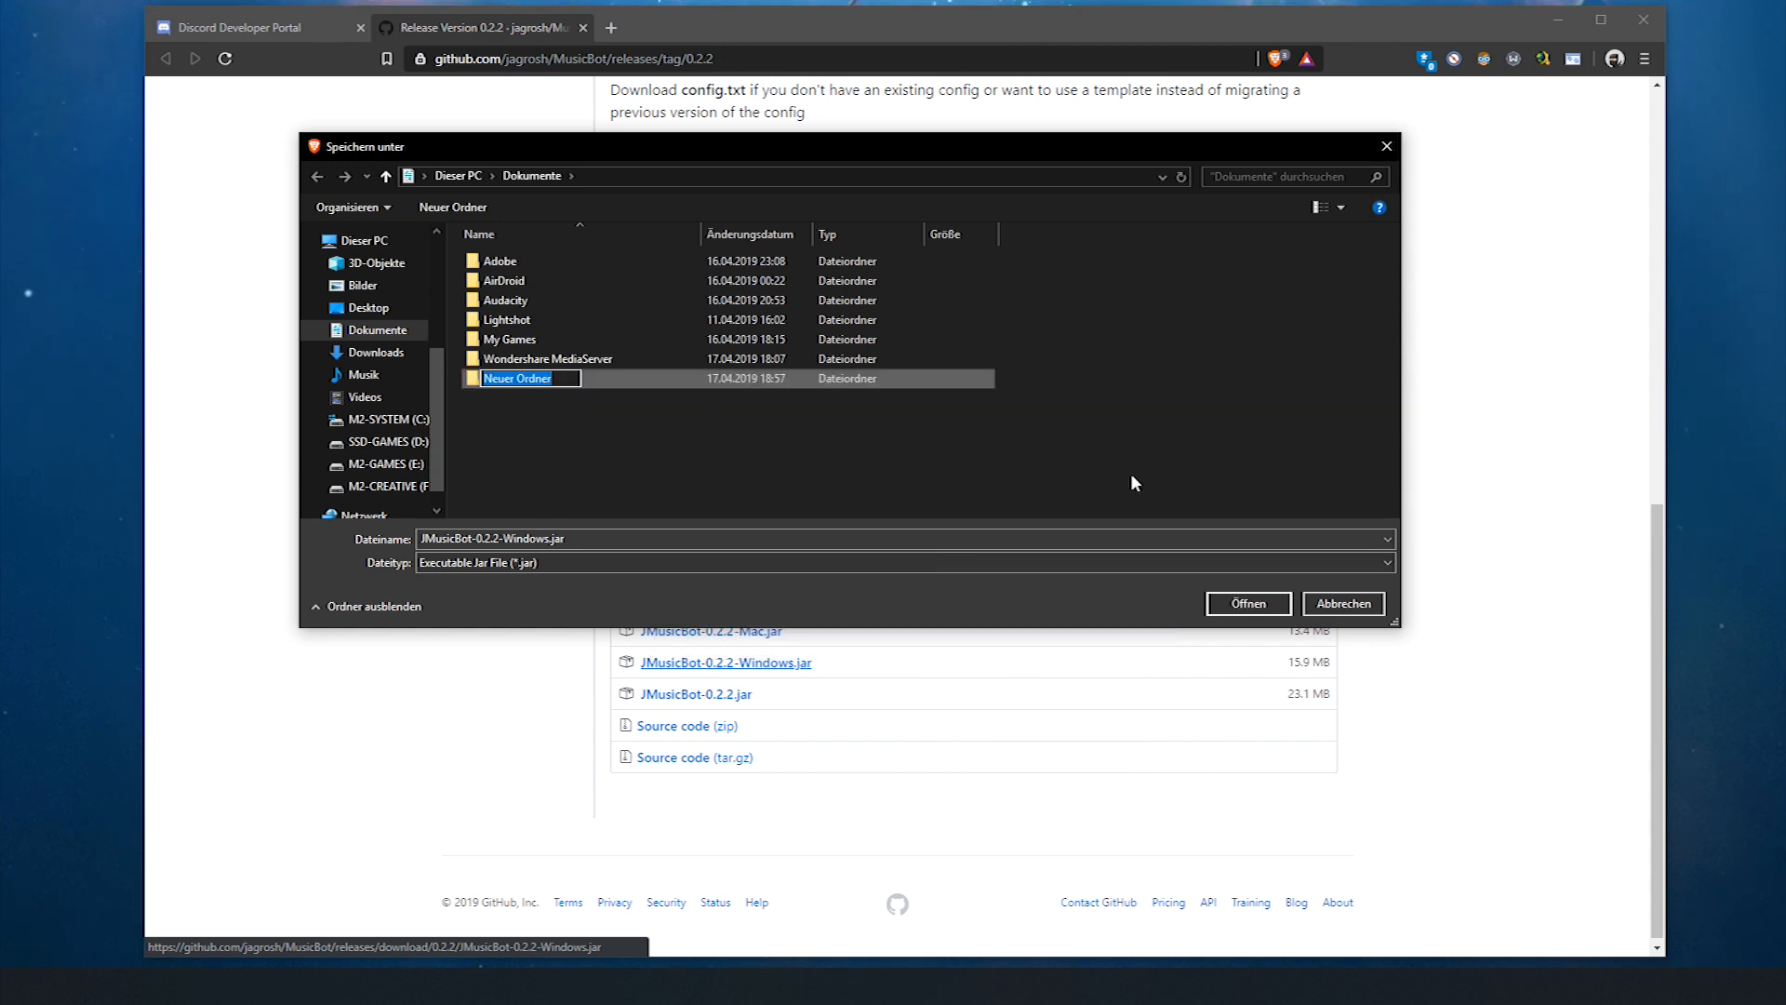
{"action": "type", "text": "YouTubeTestBot"}
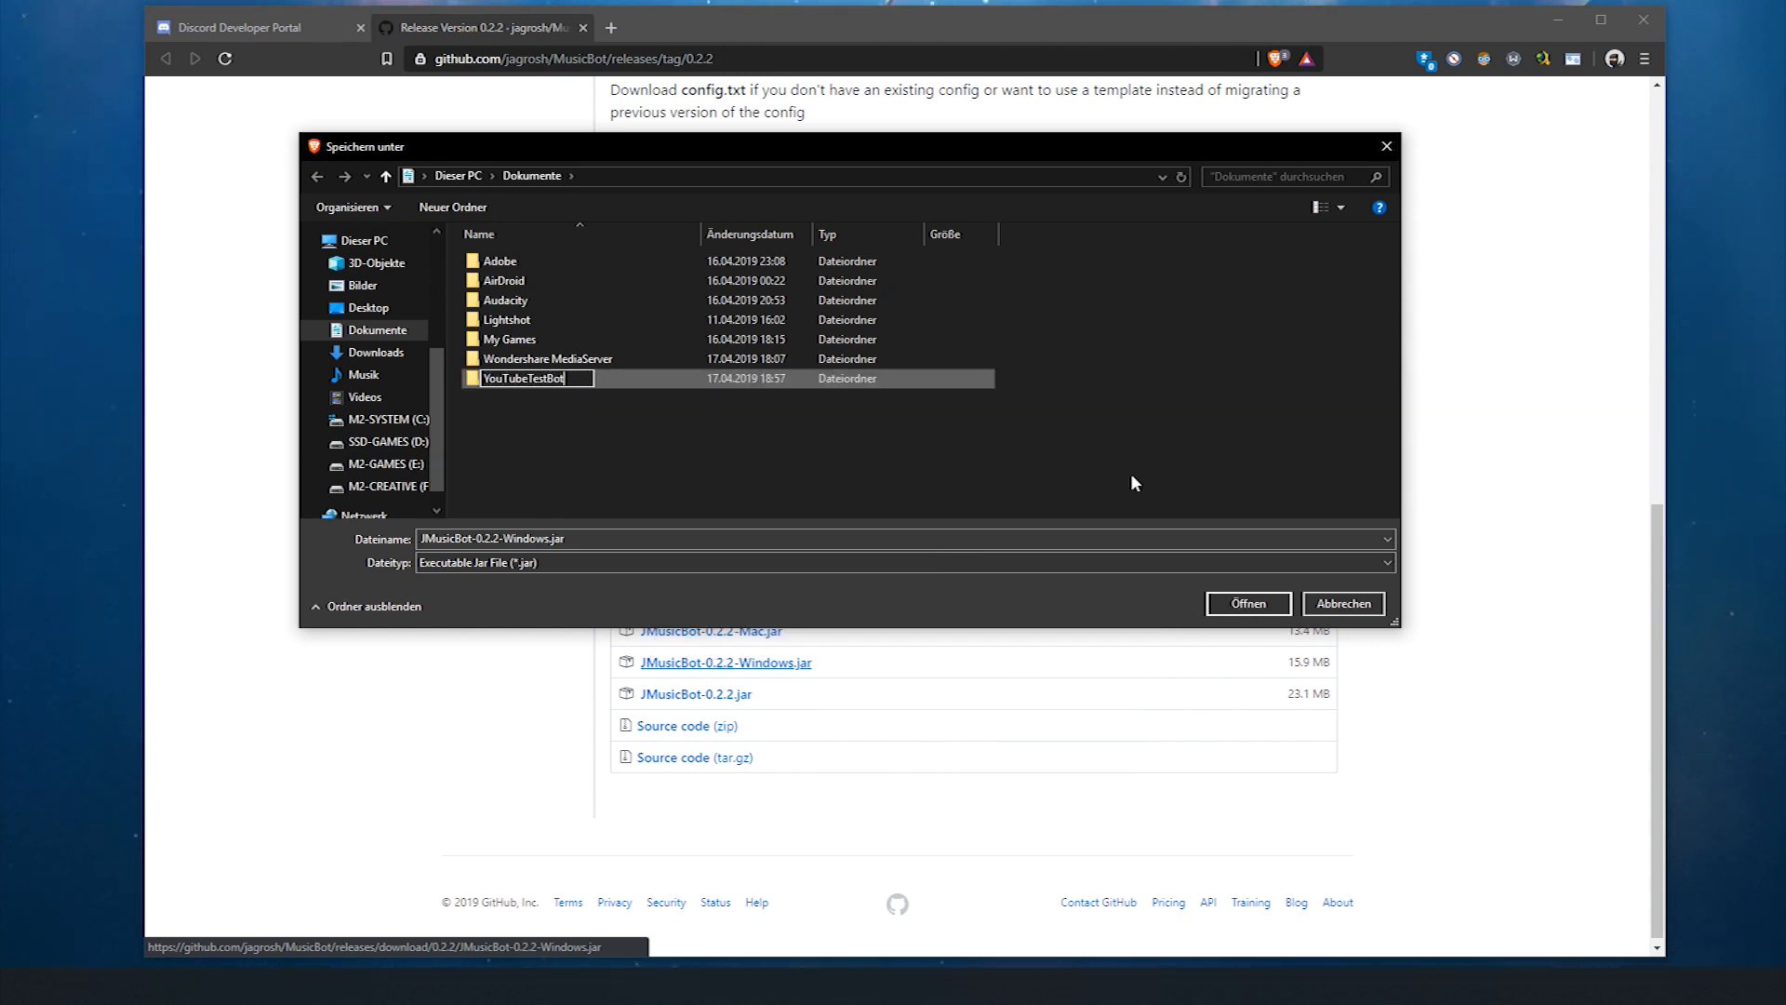
{"action": "key", "text": "Return"}
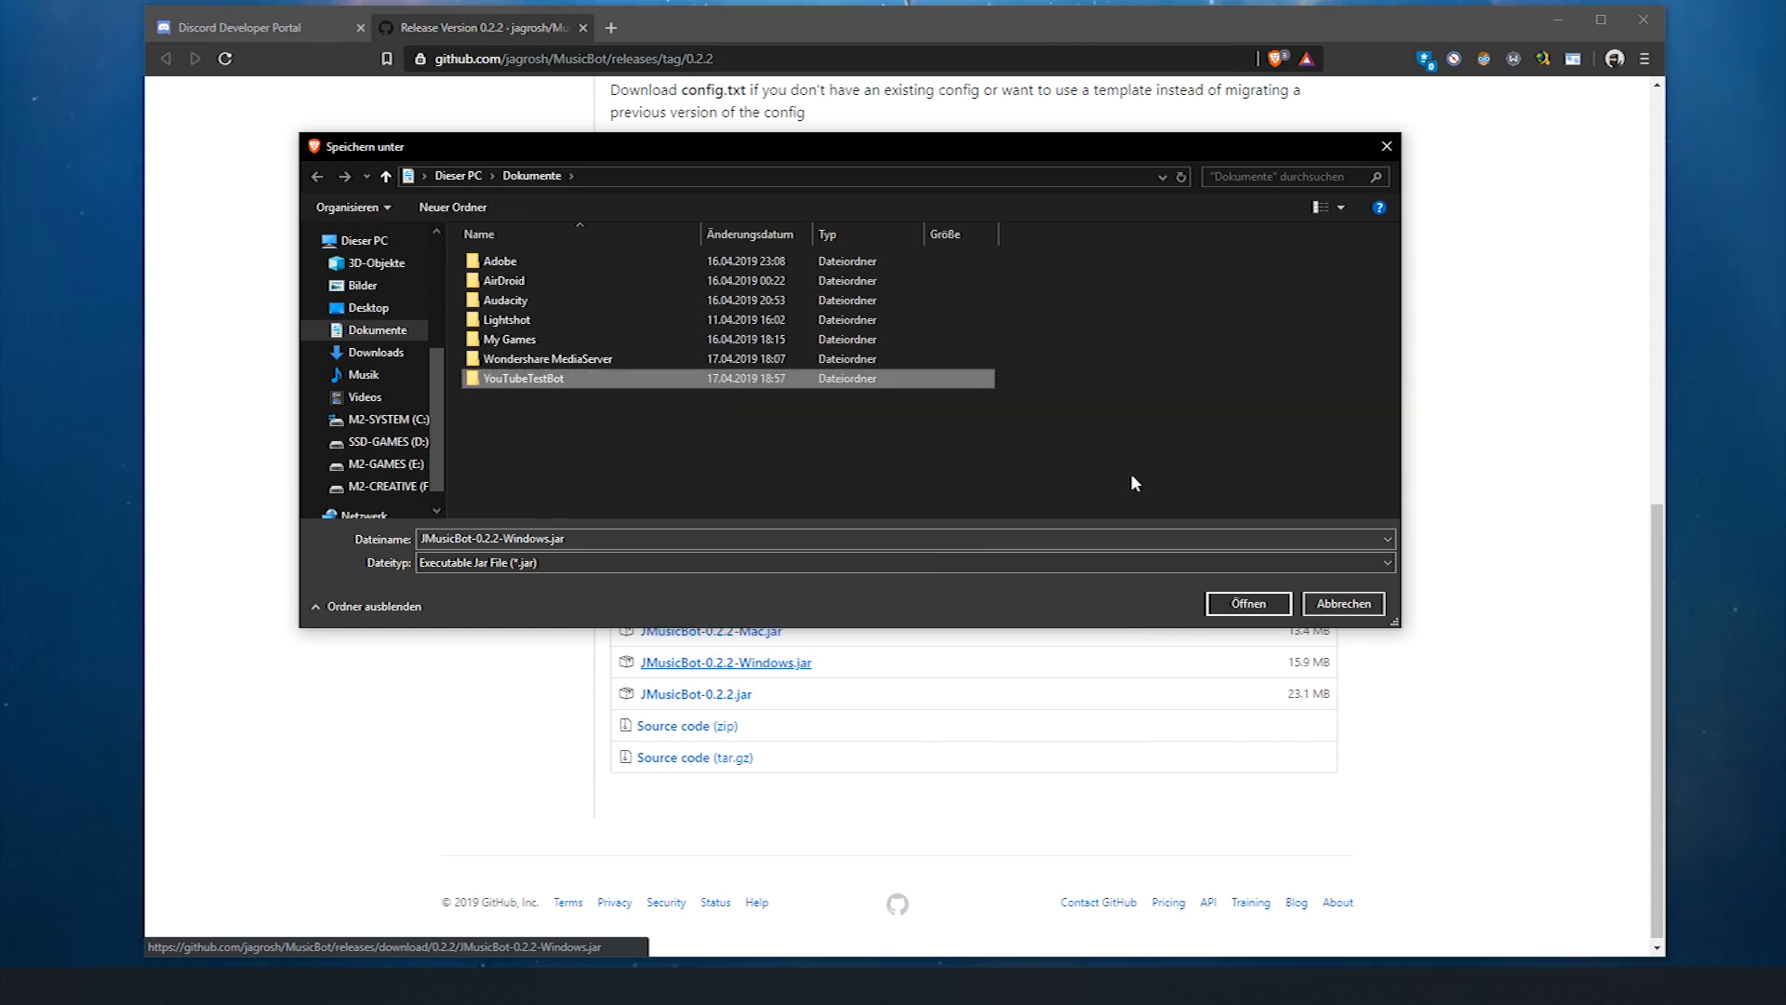
{"action": "left_click", "coordinate": [1236, 606]}
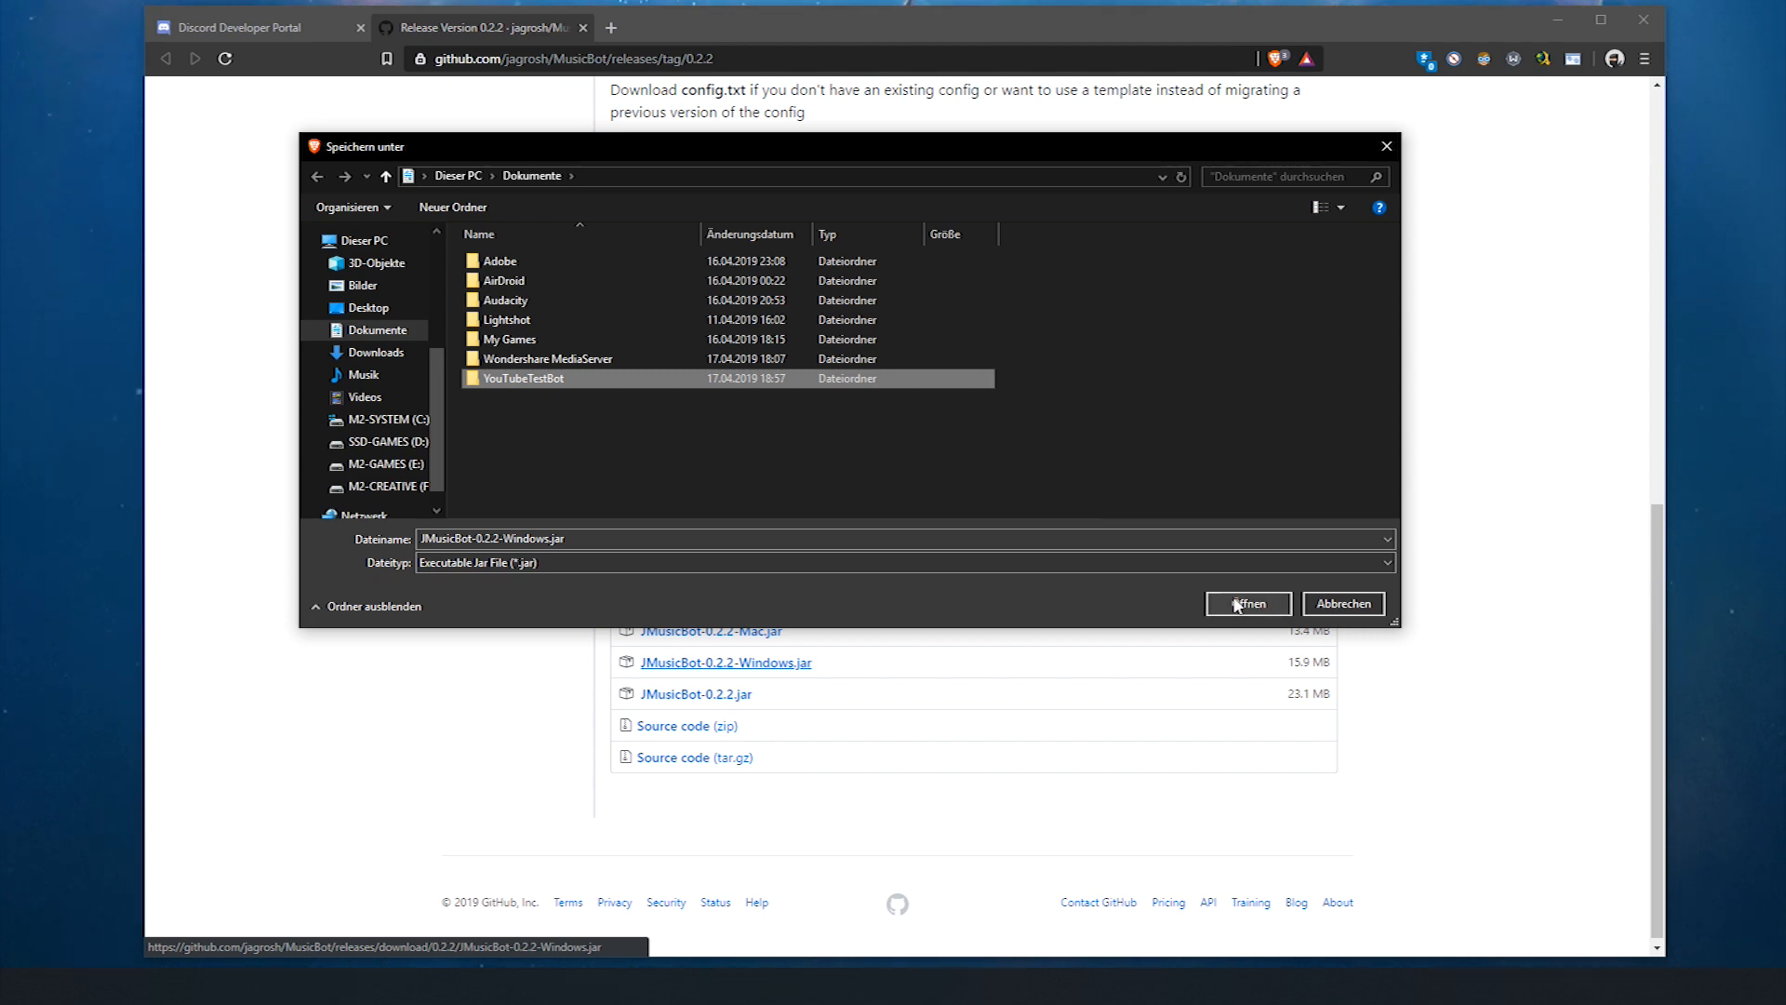
{"action": "left_click", "coordinate": [1247, 604]}
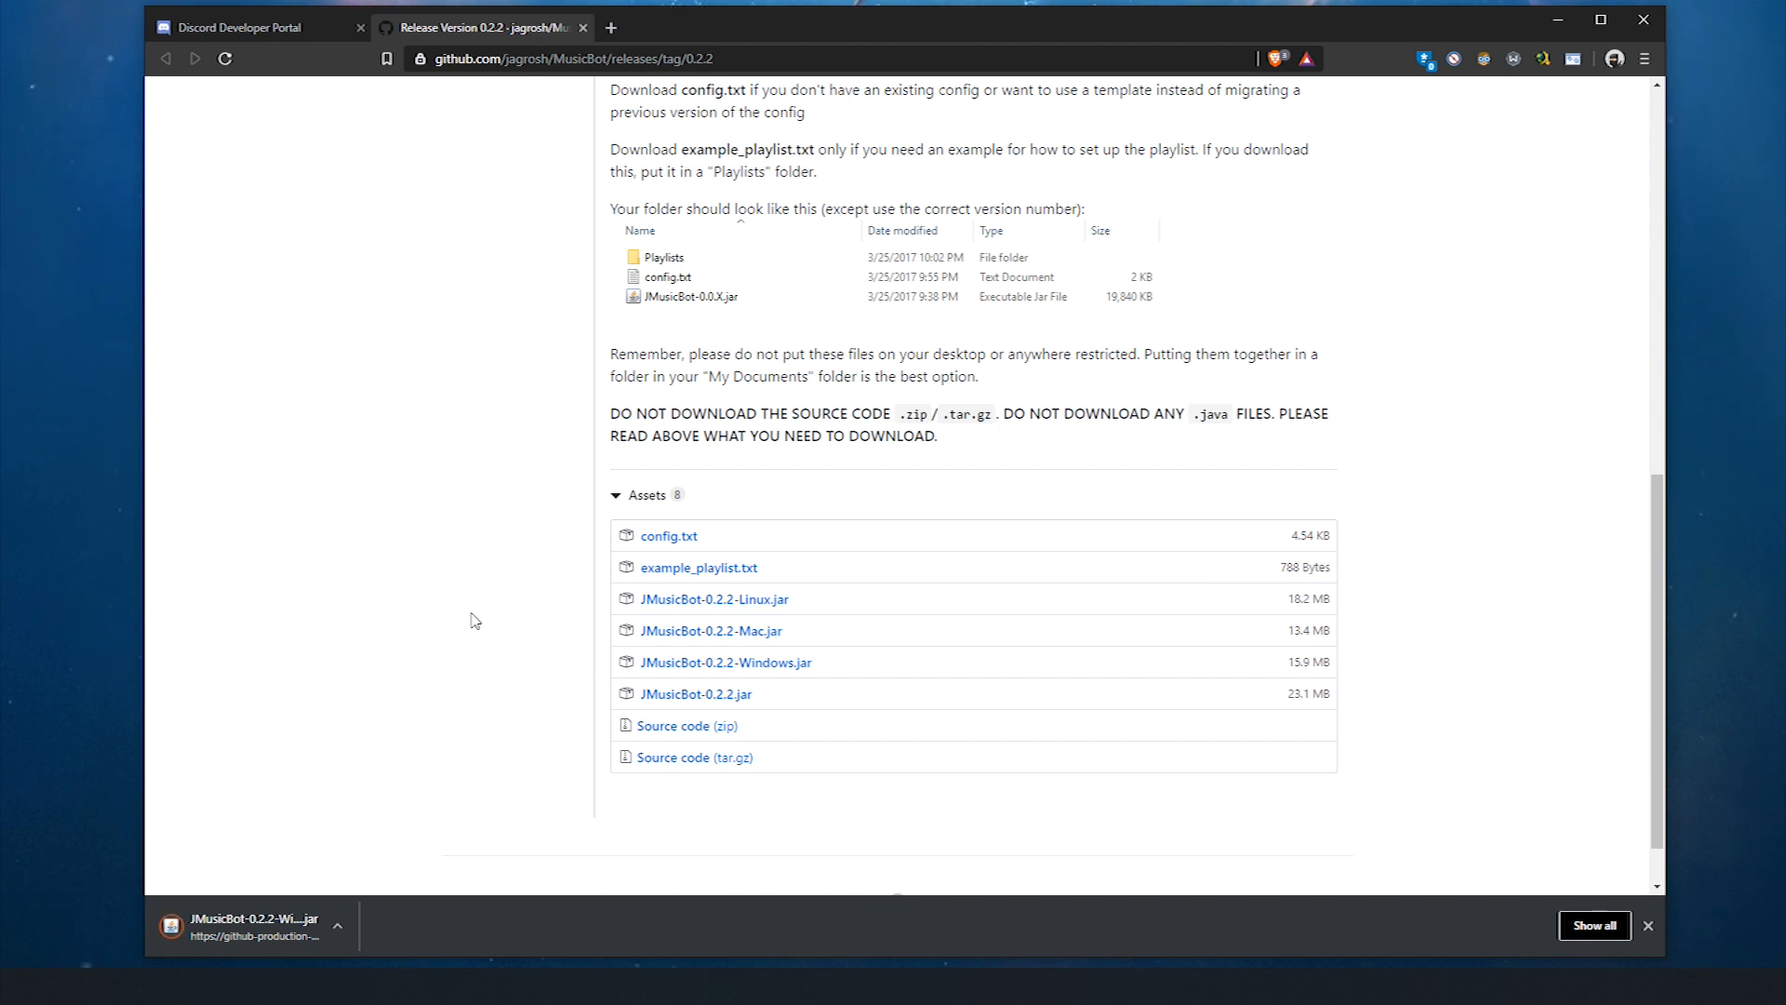
- Show the downloaded JMusicBot-0.2.2-Windows.jar in its folder and launch it
{"action": "left_click", "coordinate": [338, 929]}
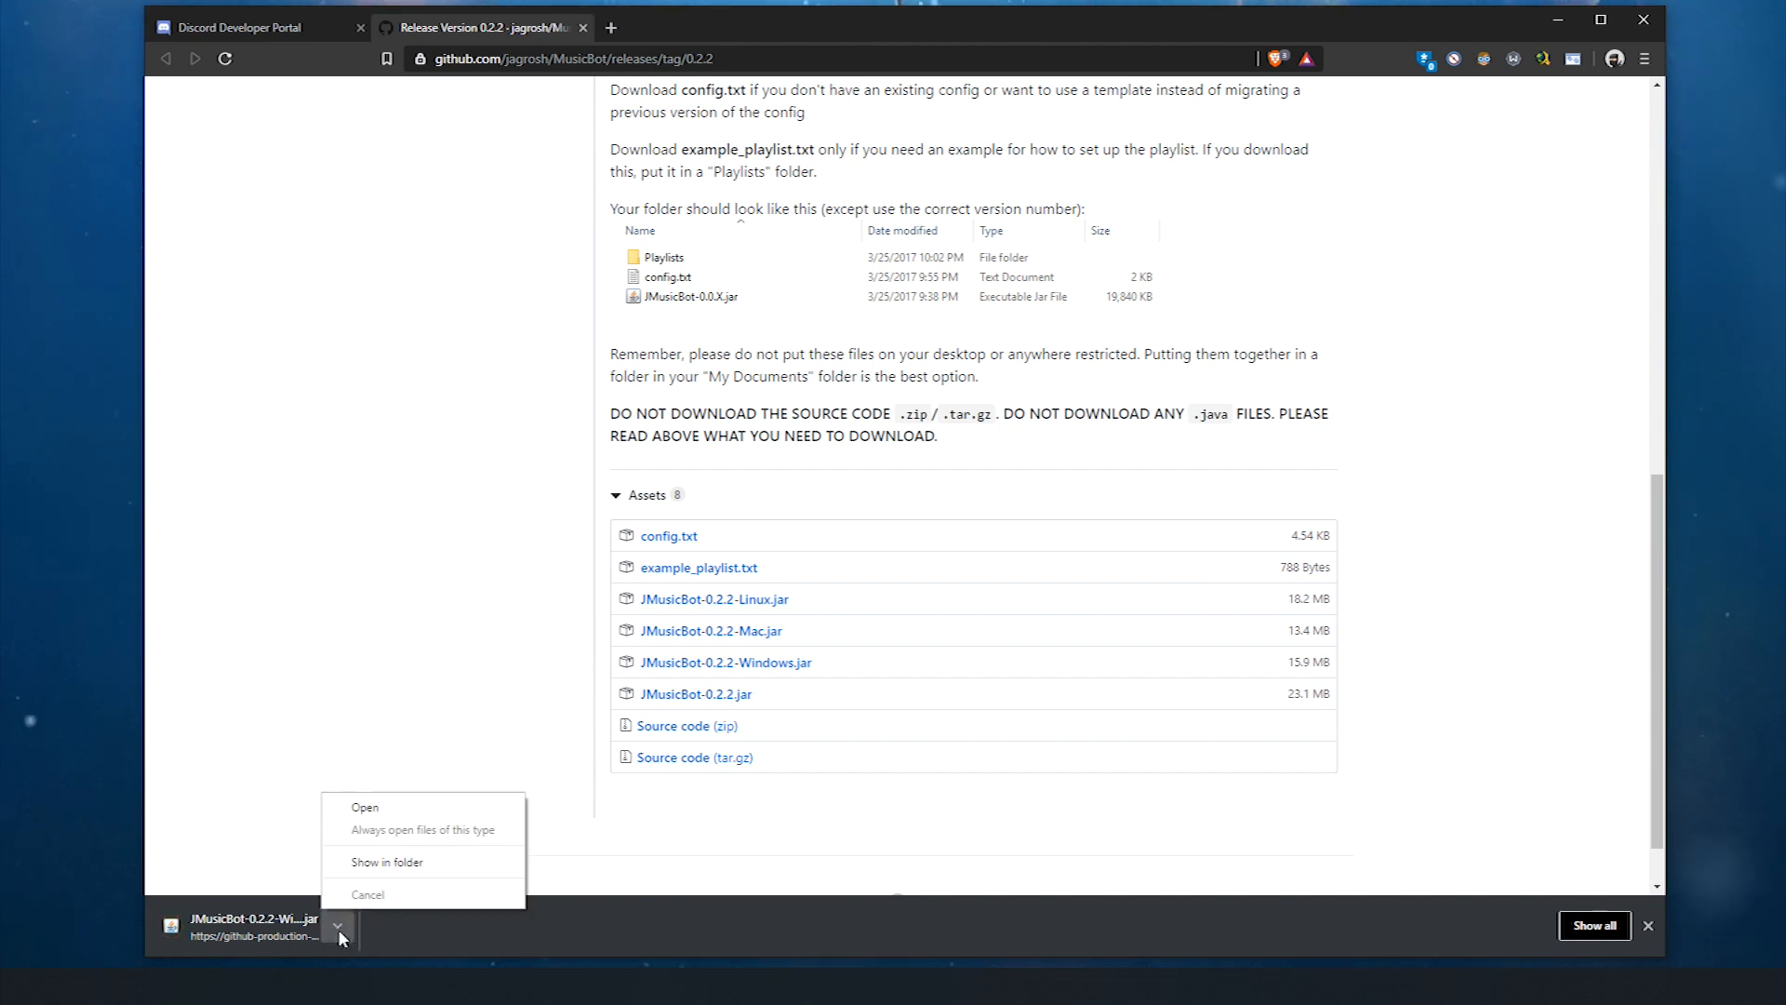
{"action": "left_click", "coordinate": [377, 863]}
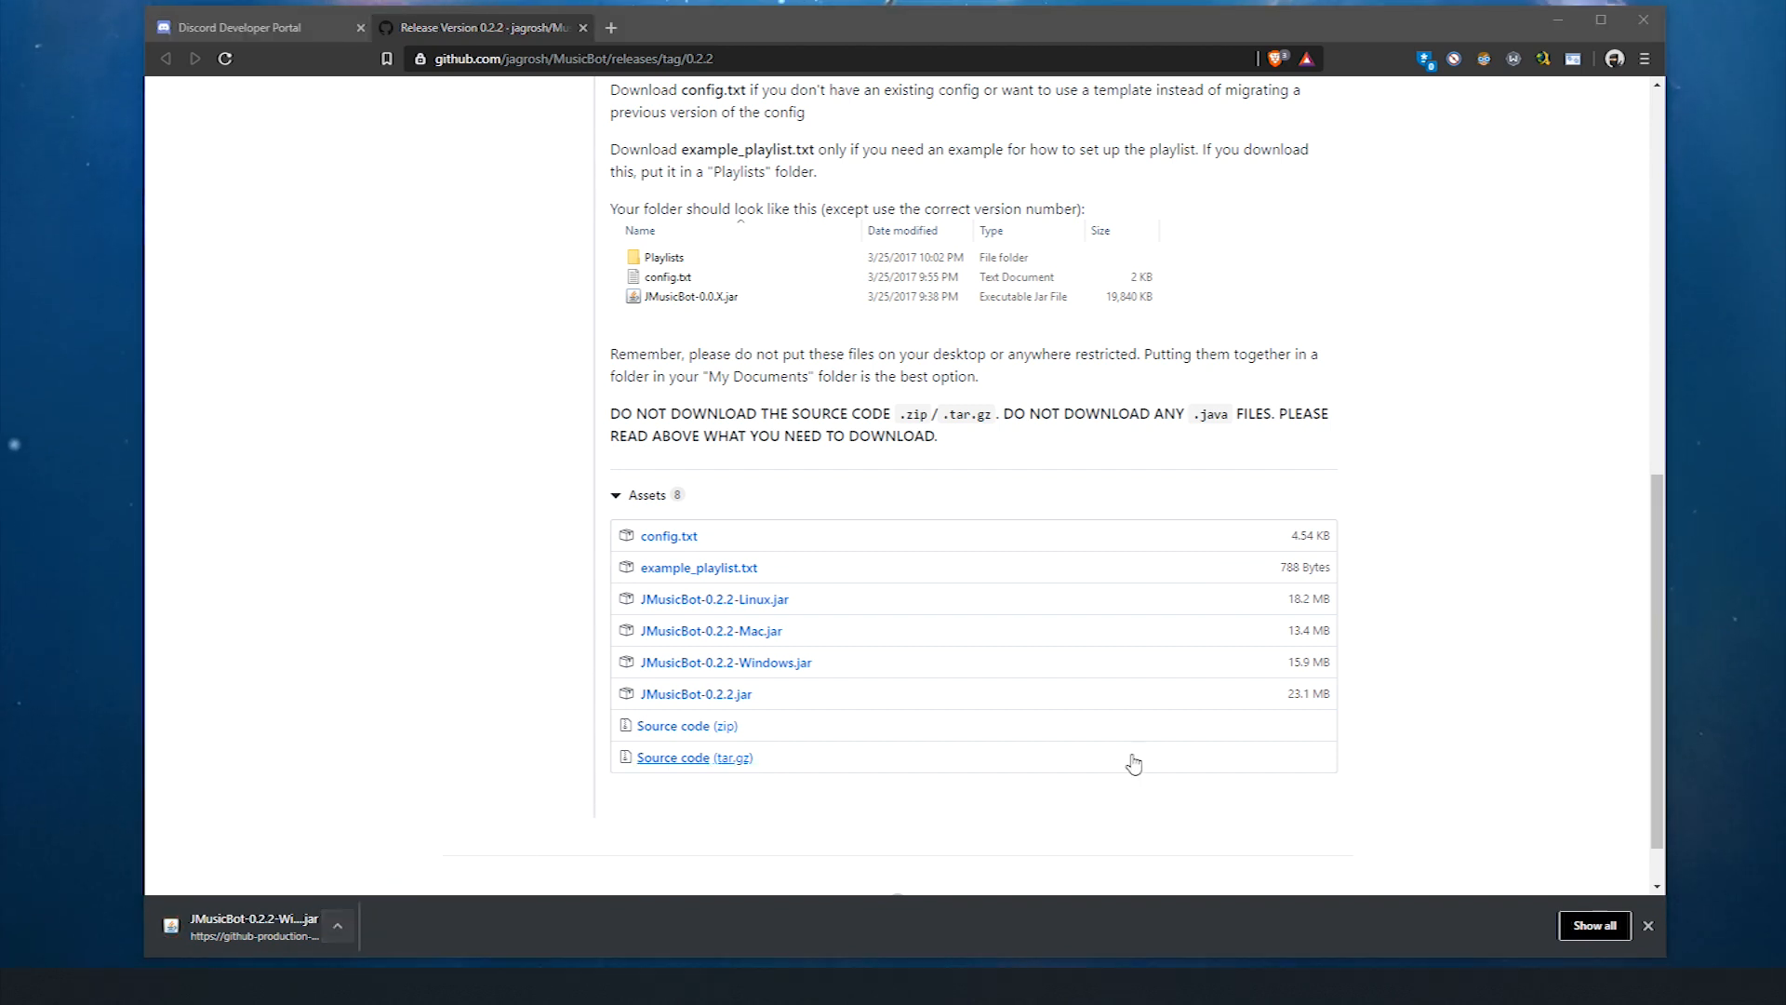
{"action": "left_click_drag", "start_coordinate": [961, 153], "coordinate": [887, 154]}
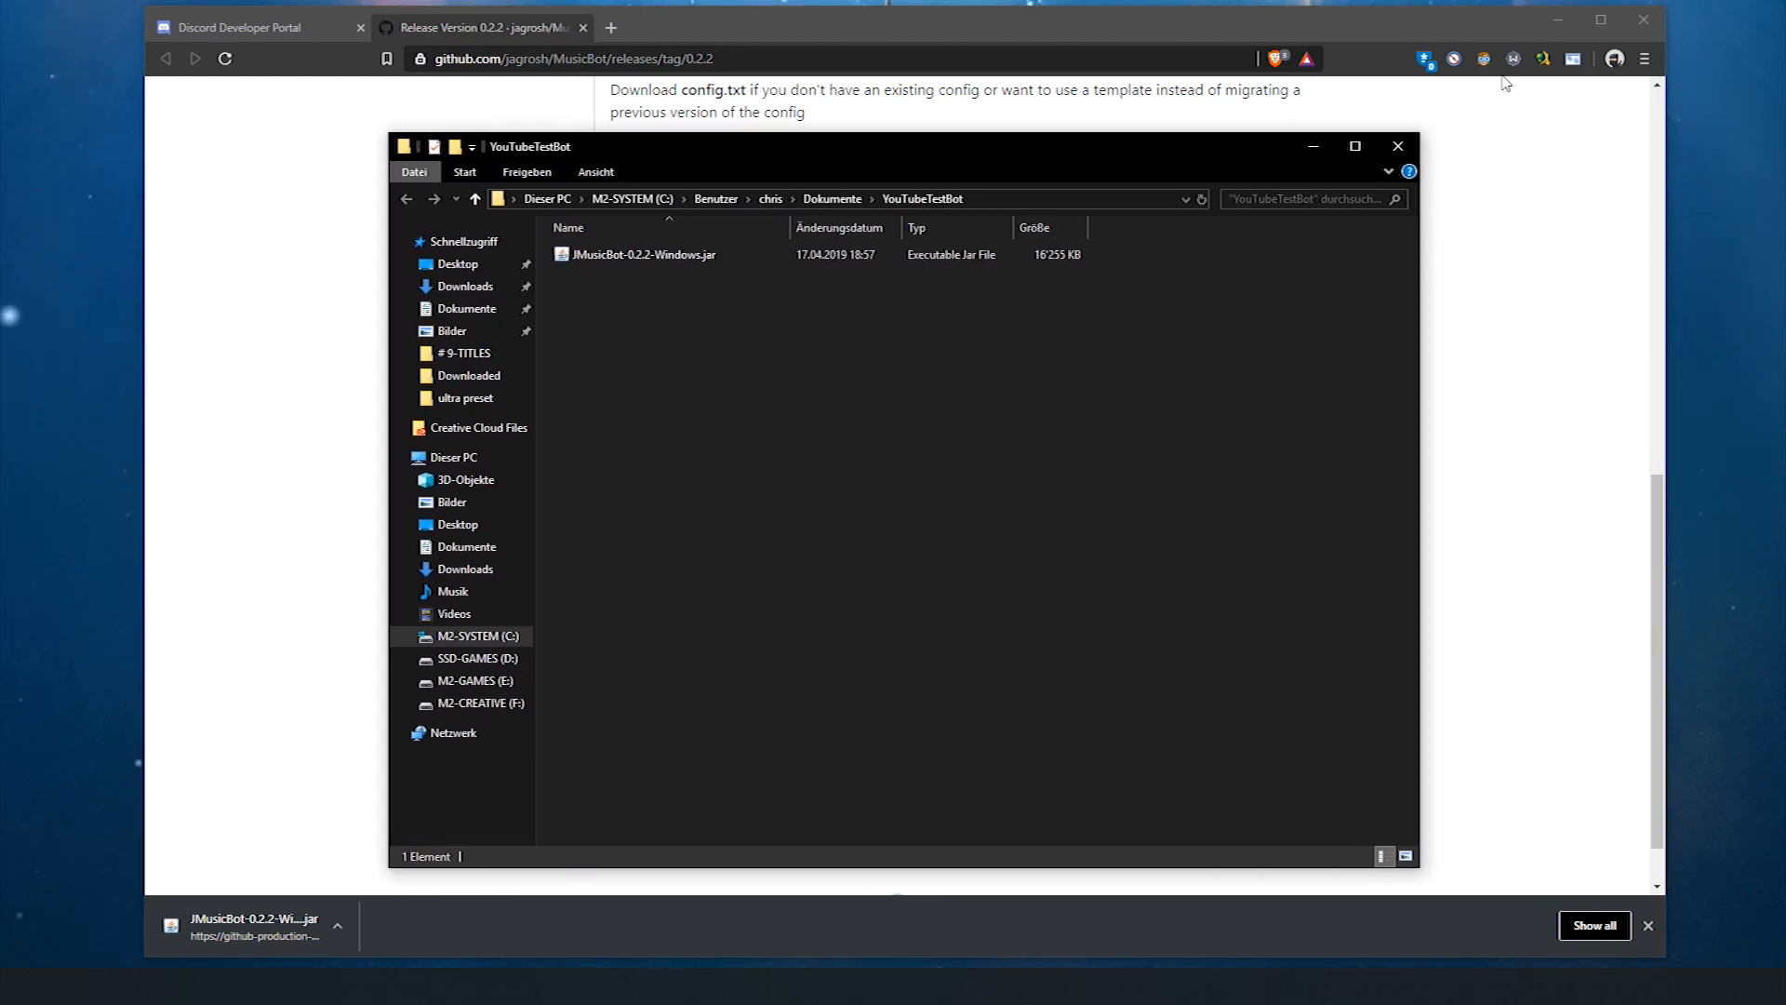
{"action": "left_click", "coordinate": [1558, 19]}
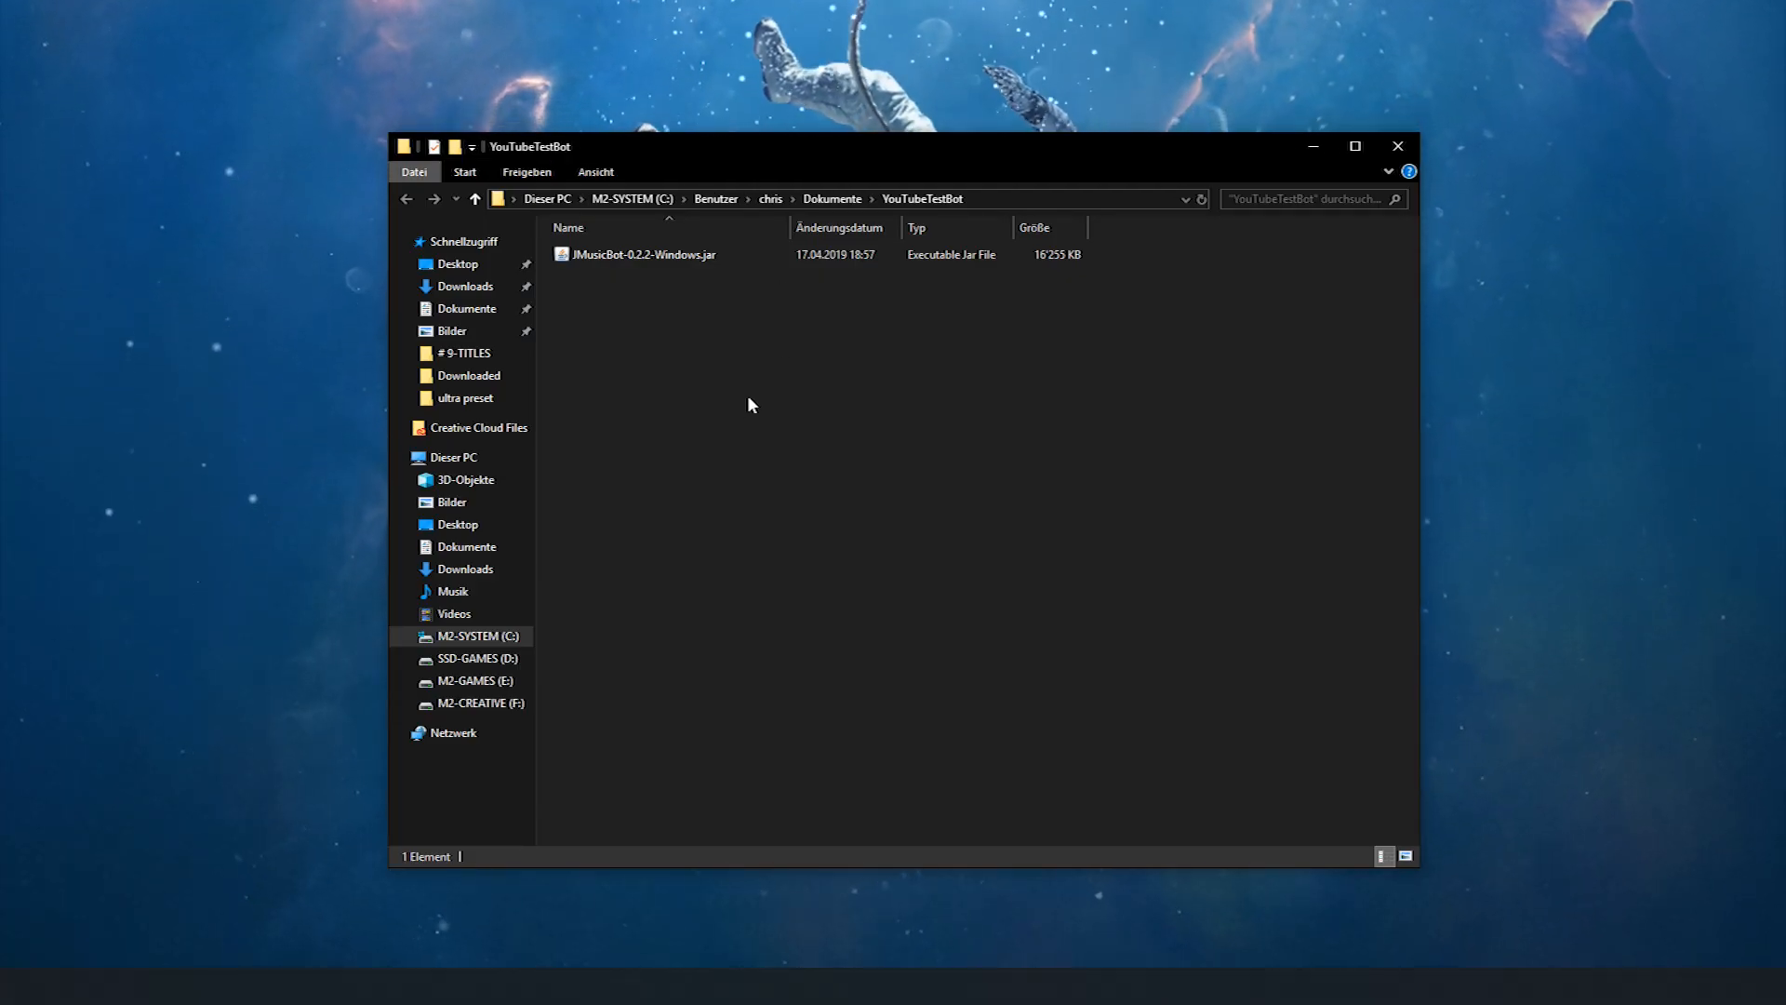
{"action": "double_click", "coordinate": [728, 255]}
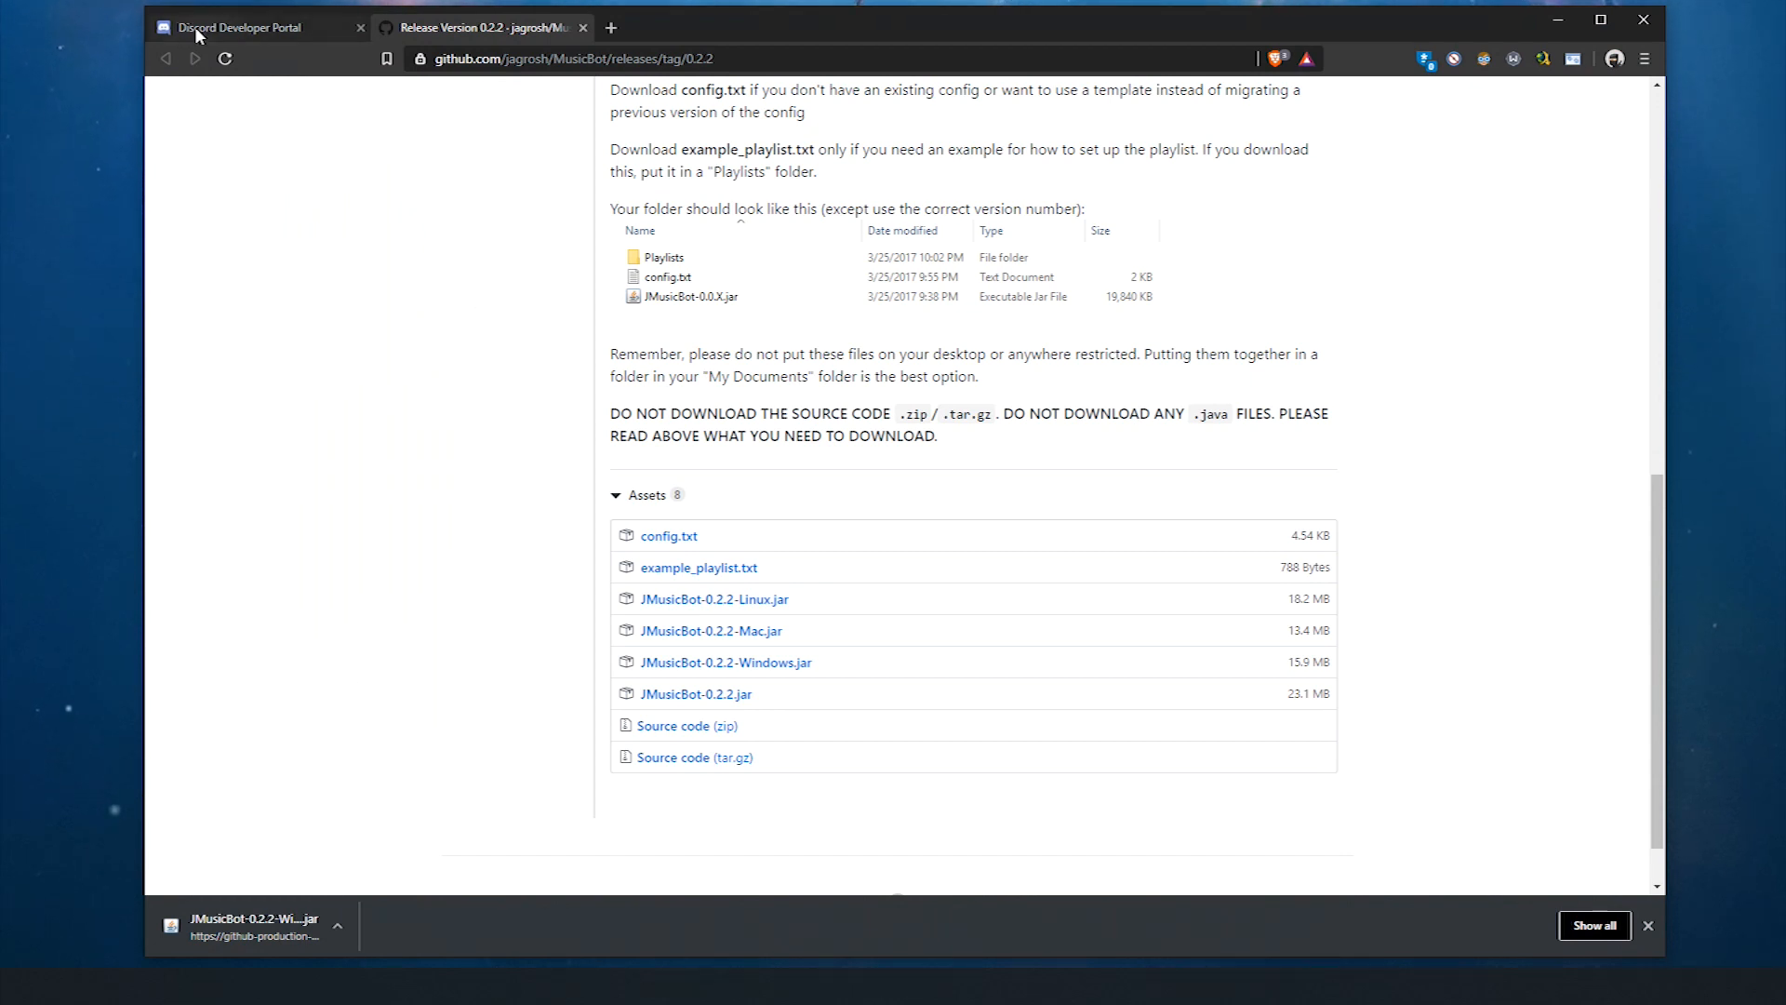
- Copy the bot token from the YouTube Test Bot's Bot page in the Developer Portal and submit it in JMusicBot's Bot Token prompt
{"action": "left_click", "coordinate": [196, 31]}
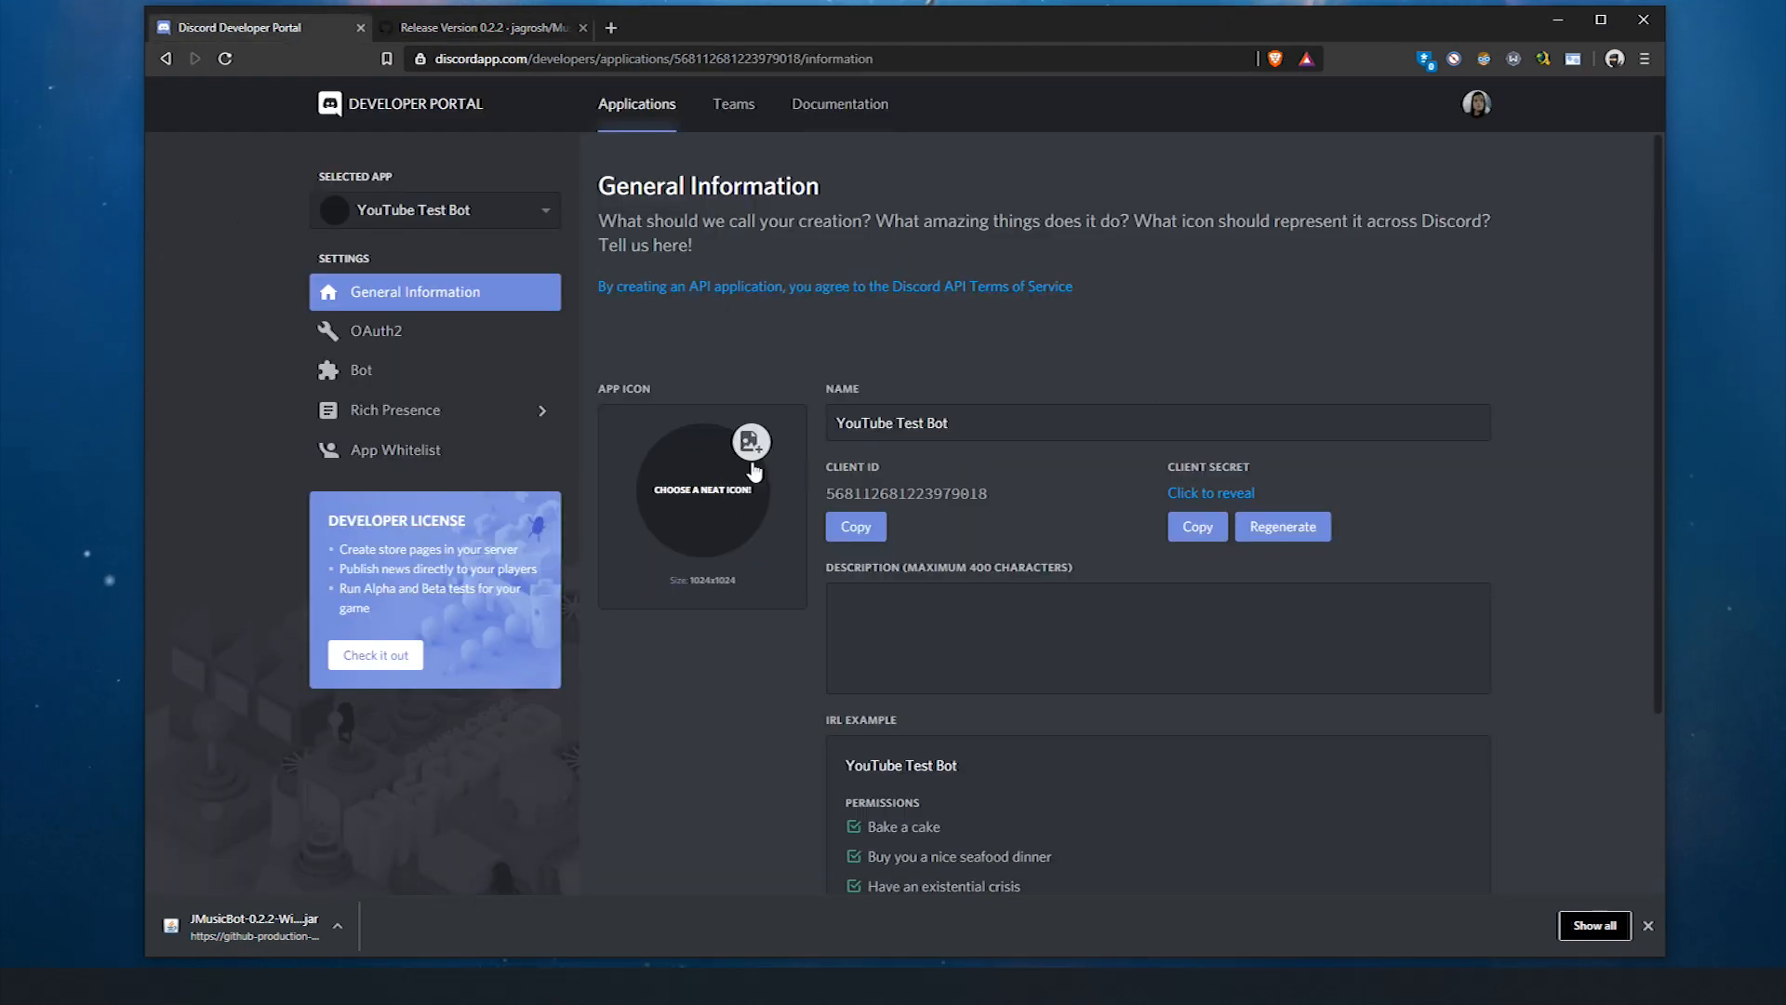
{"action": "left_click", "coordinate": [423, 369]}
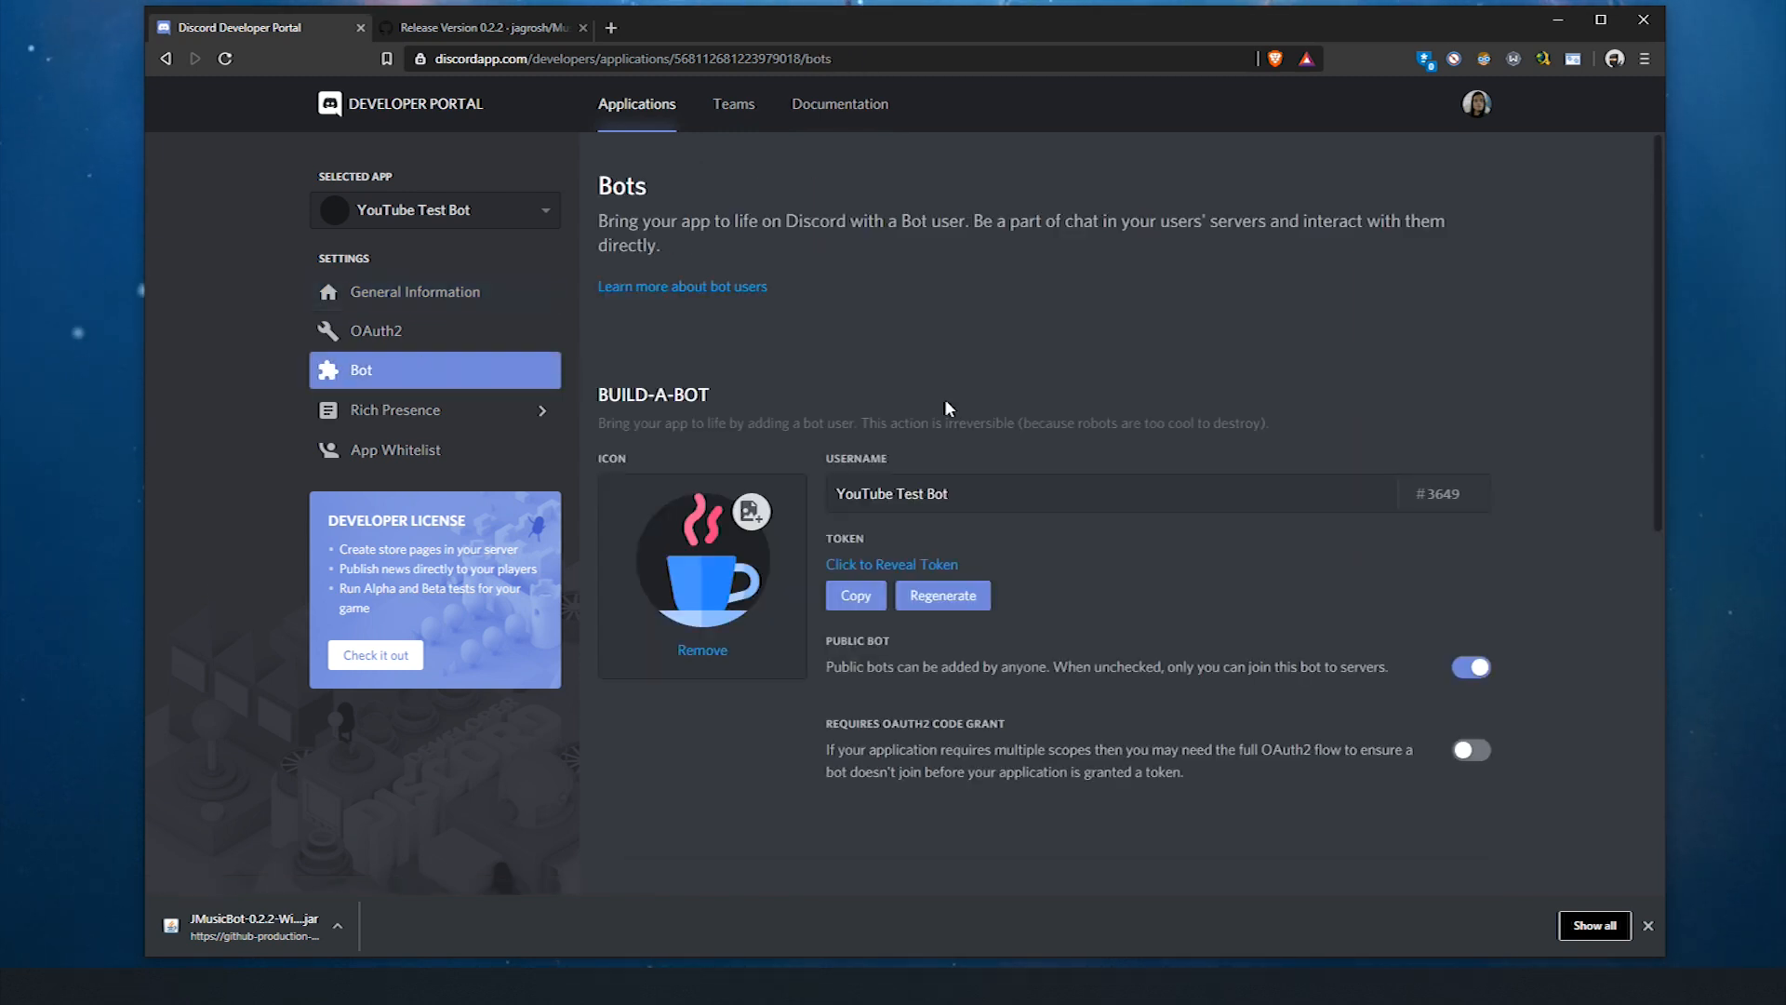
{"action": "left_click", "coordinate": [857, 600]}
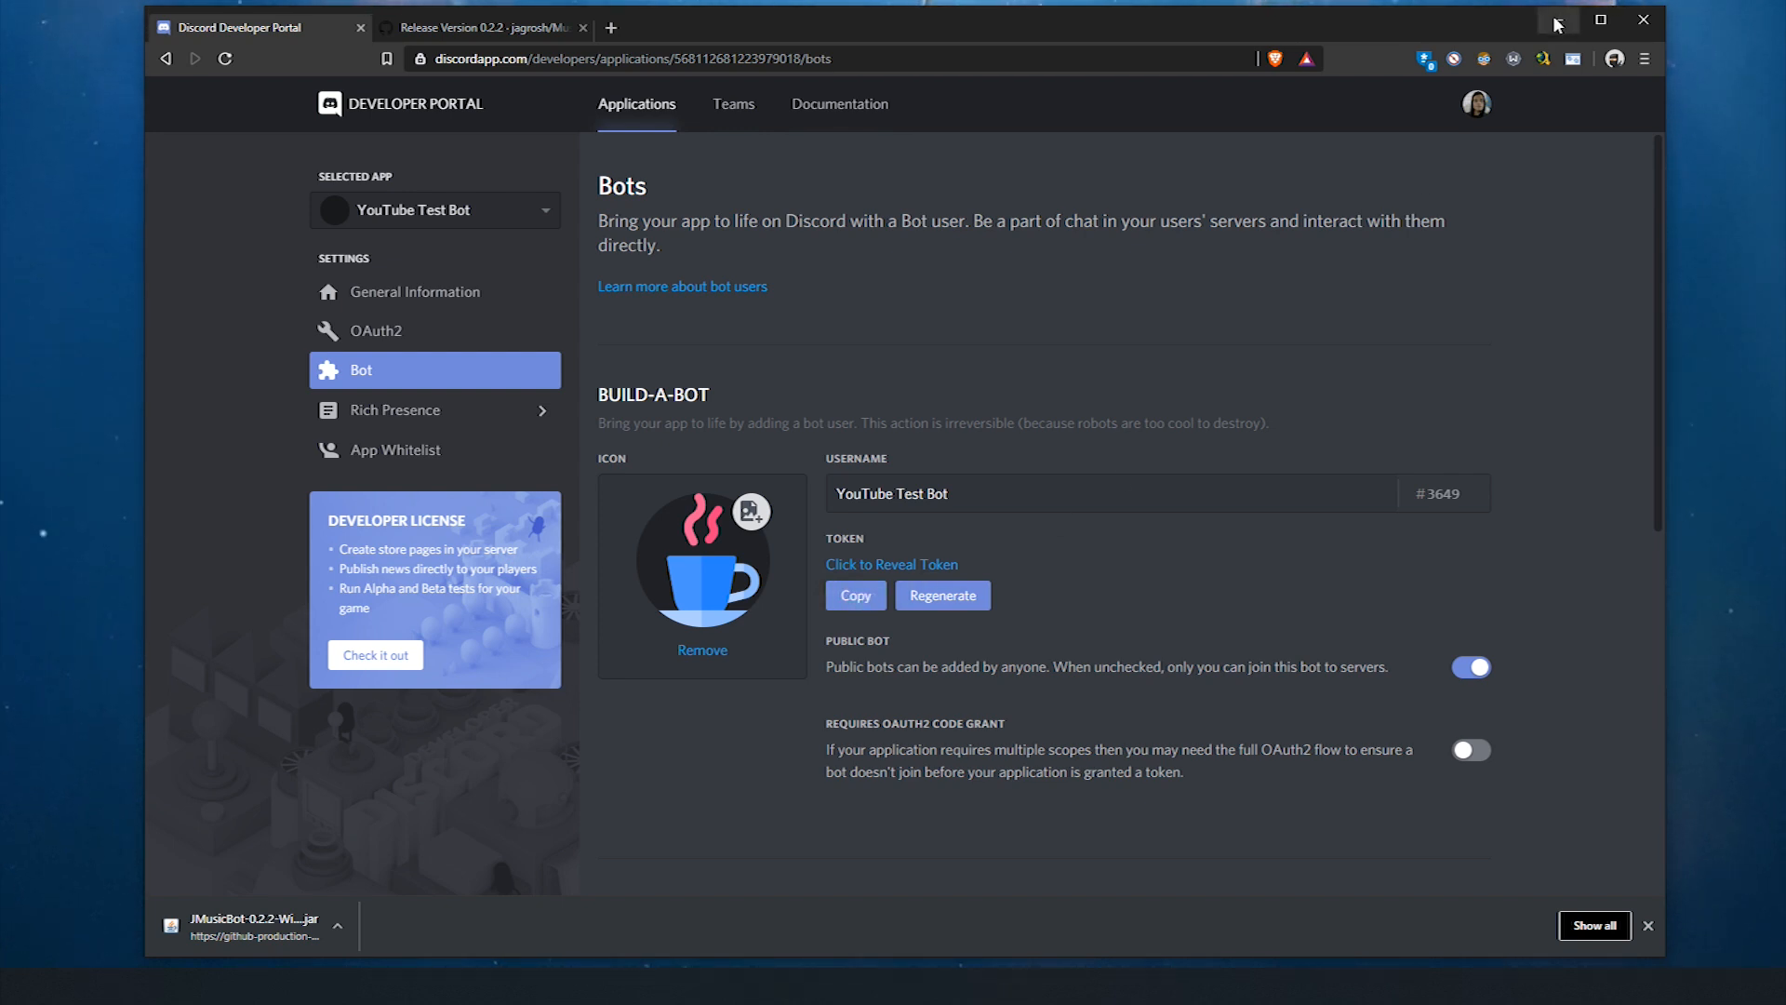
{"action": "left_click", "coordinate": [1555, 25]}
{"action": "left_click", "coordinate": [797, 511]}
{"action": "key", "text": "ctrl+v"}
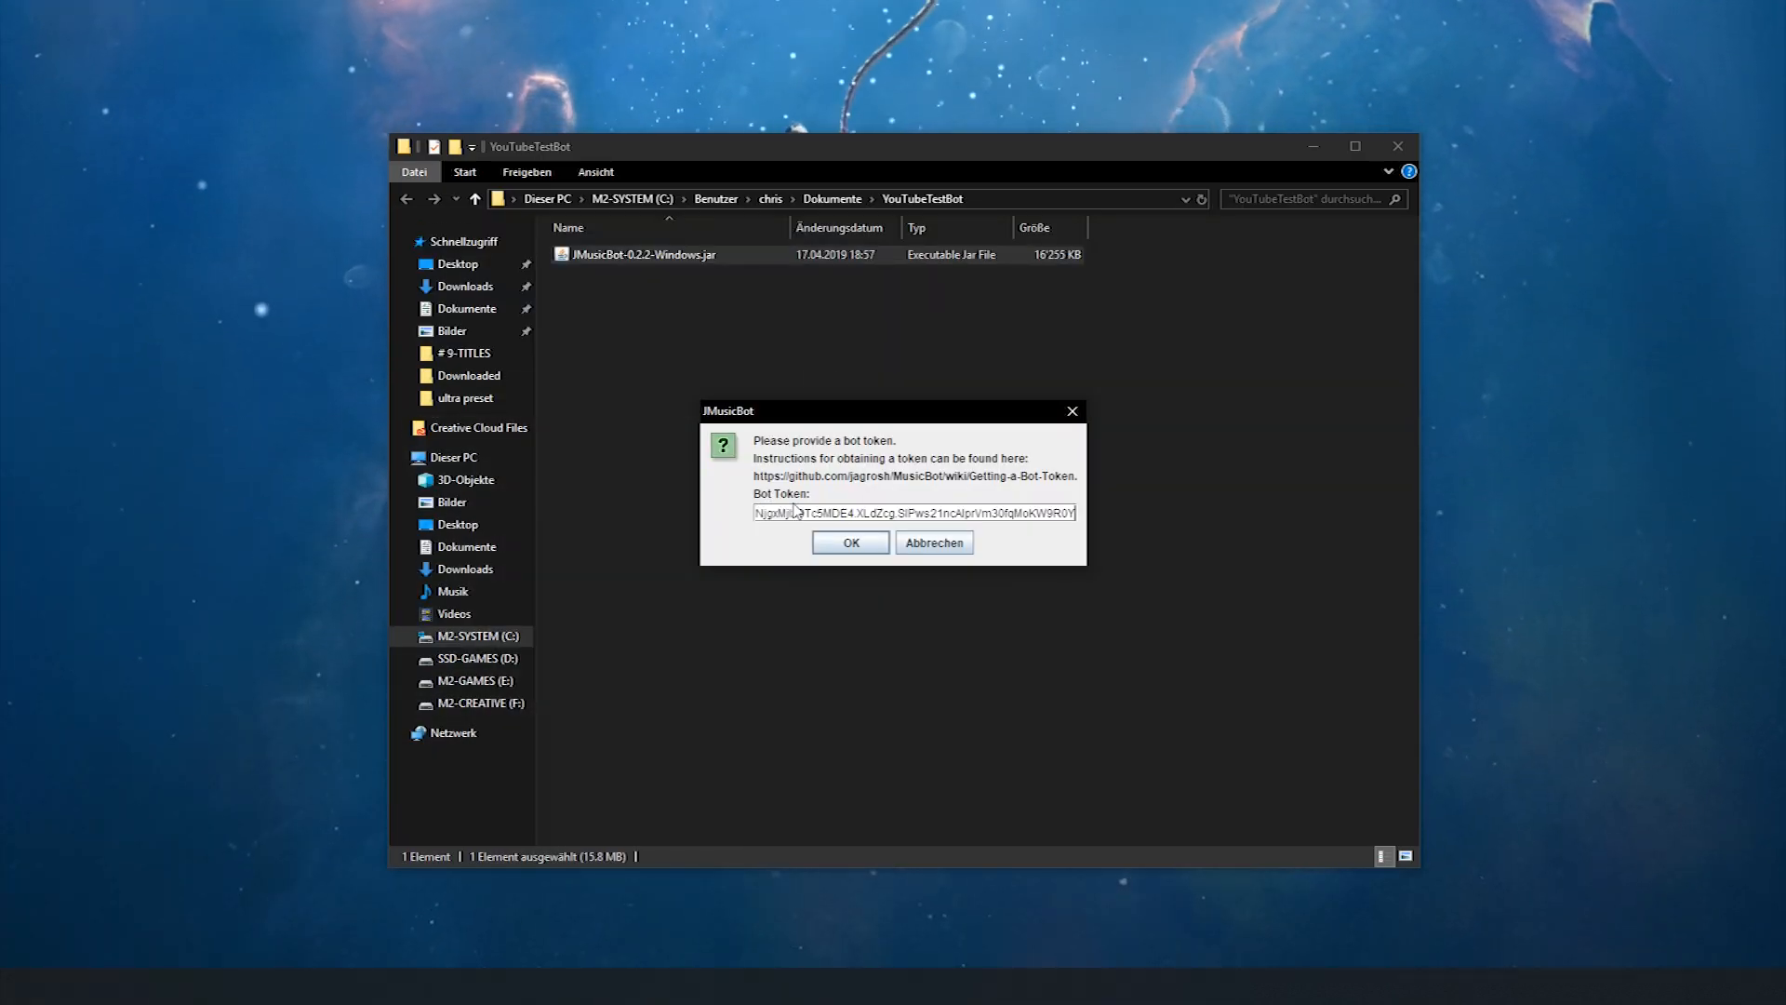
{"action": "left_click", "coordinate": [849, 547]}
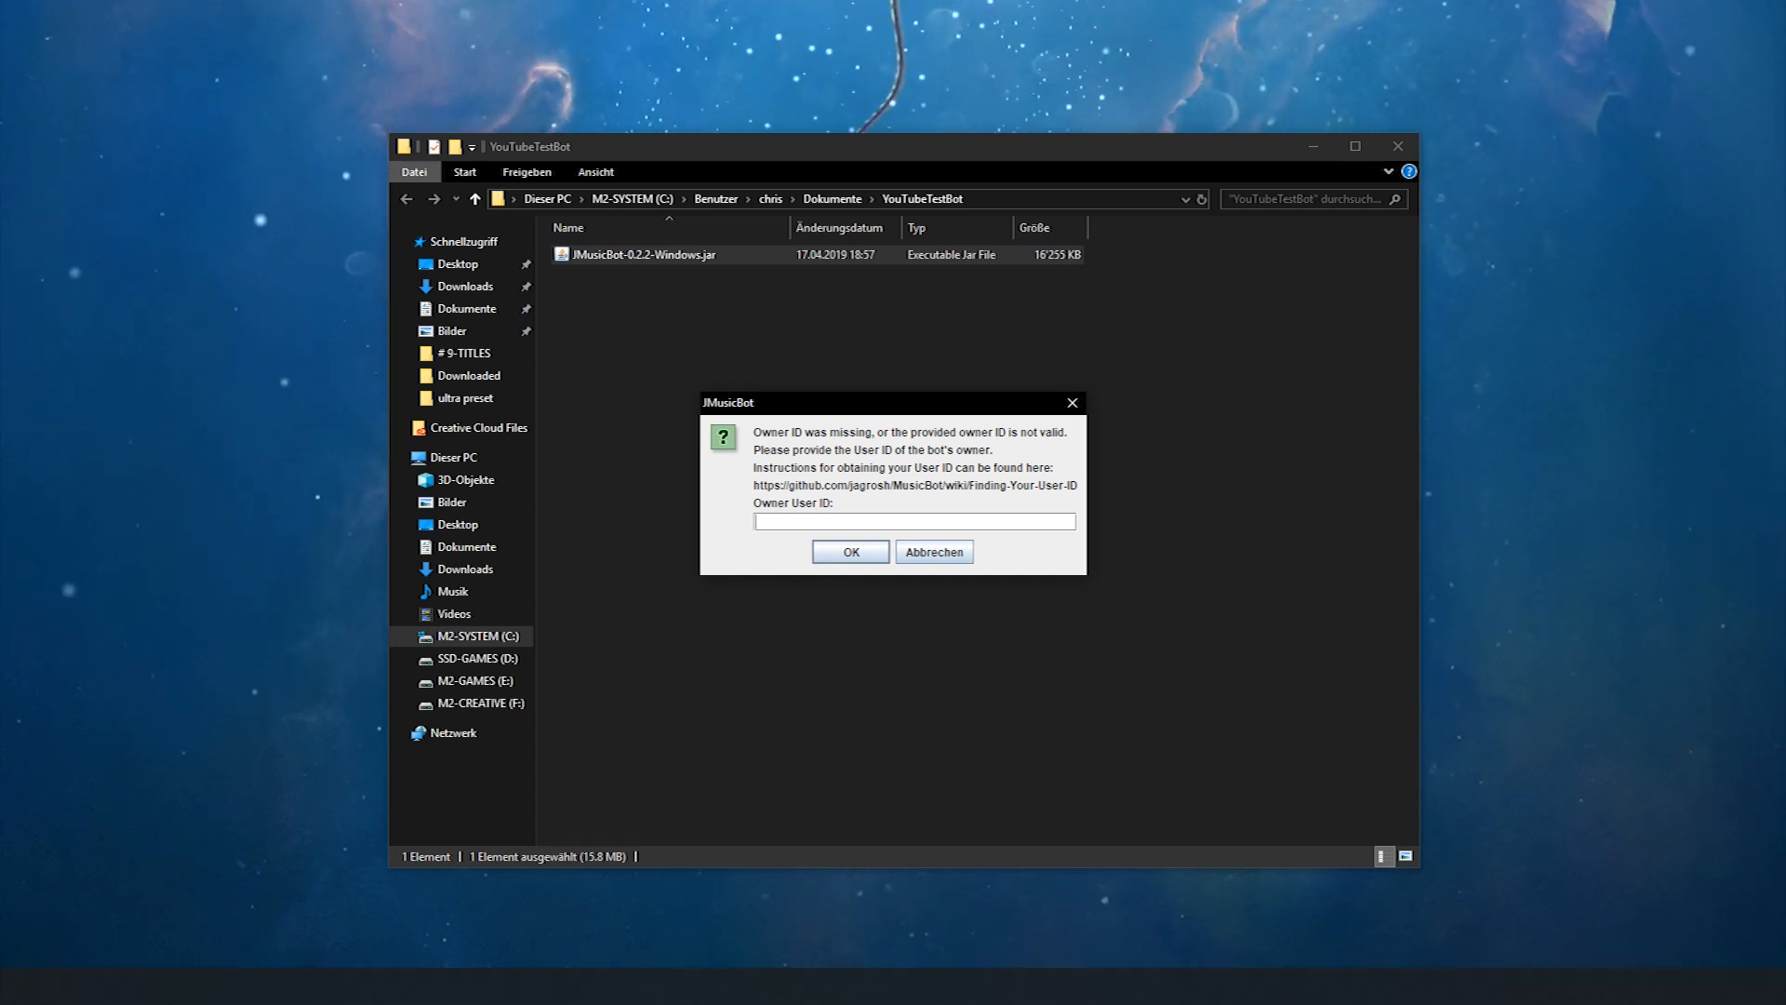
- Switch to Discord, open the Arctic Elements test server and check the options available for the owner's own account
{"action": "left_click", "coordinate": [446, 986]}
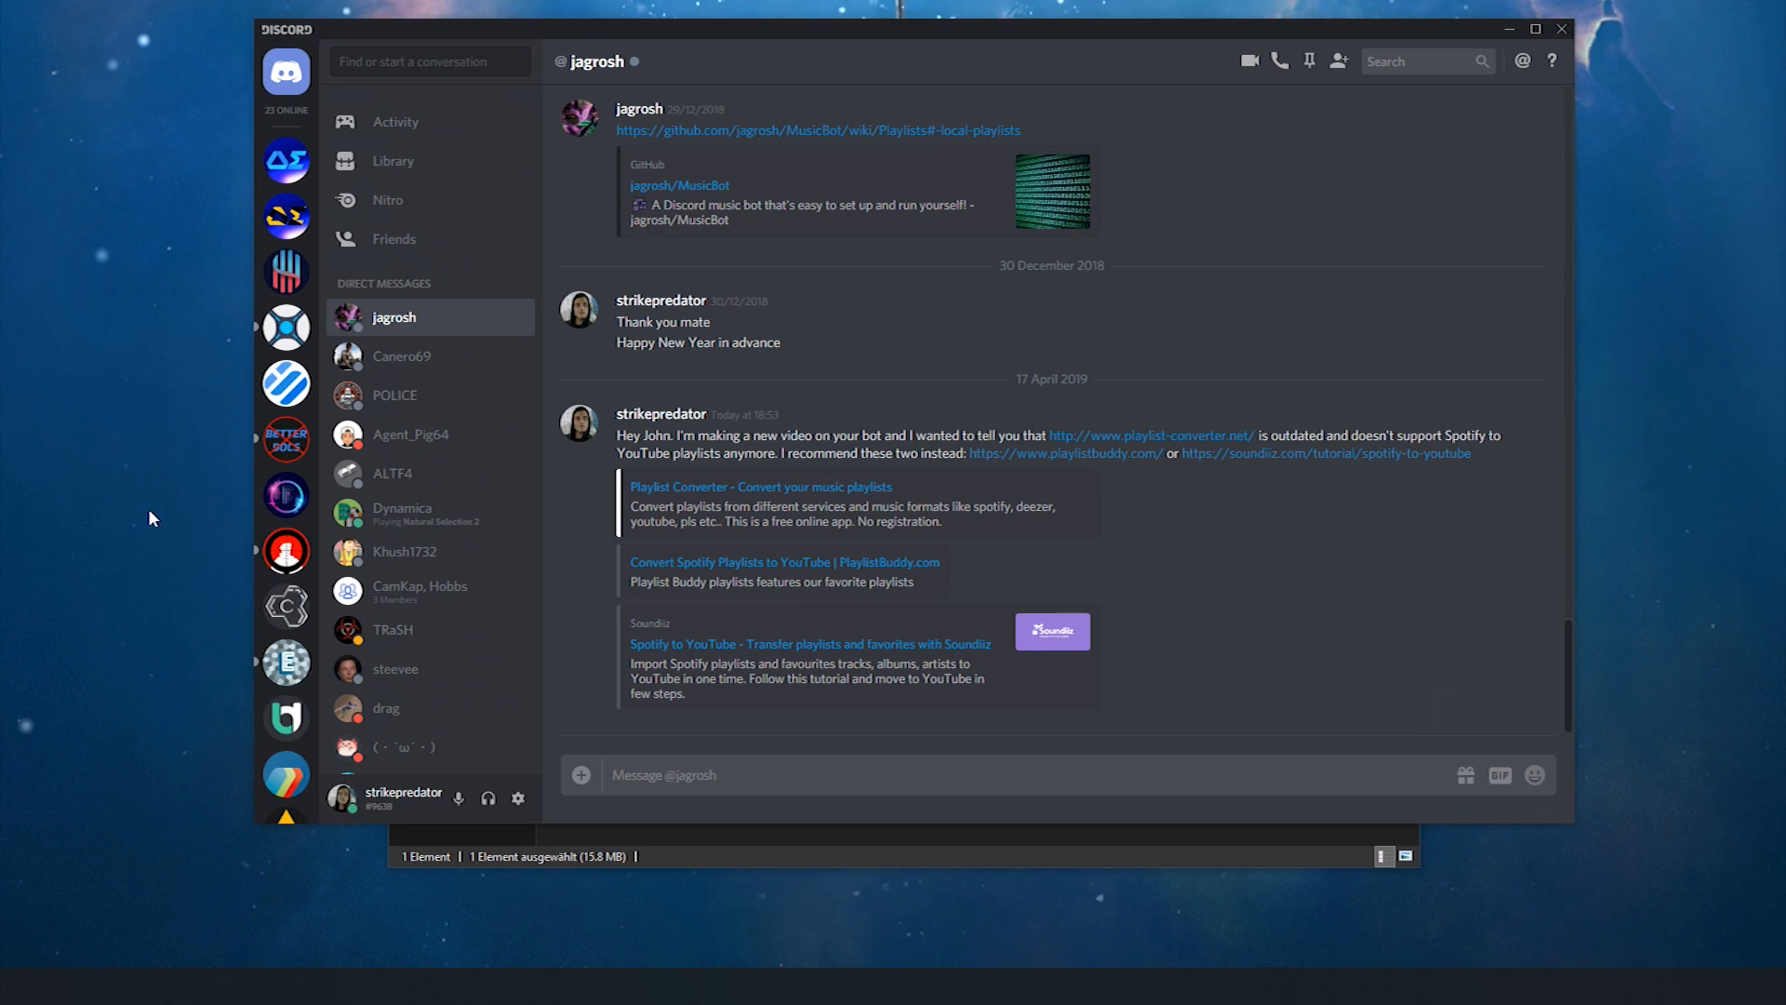
{"action": "left_click", "coordinate": [285, 216]}
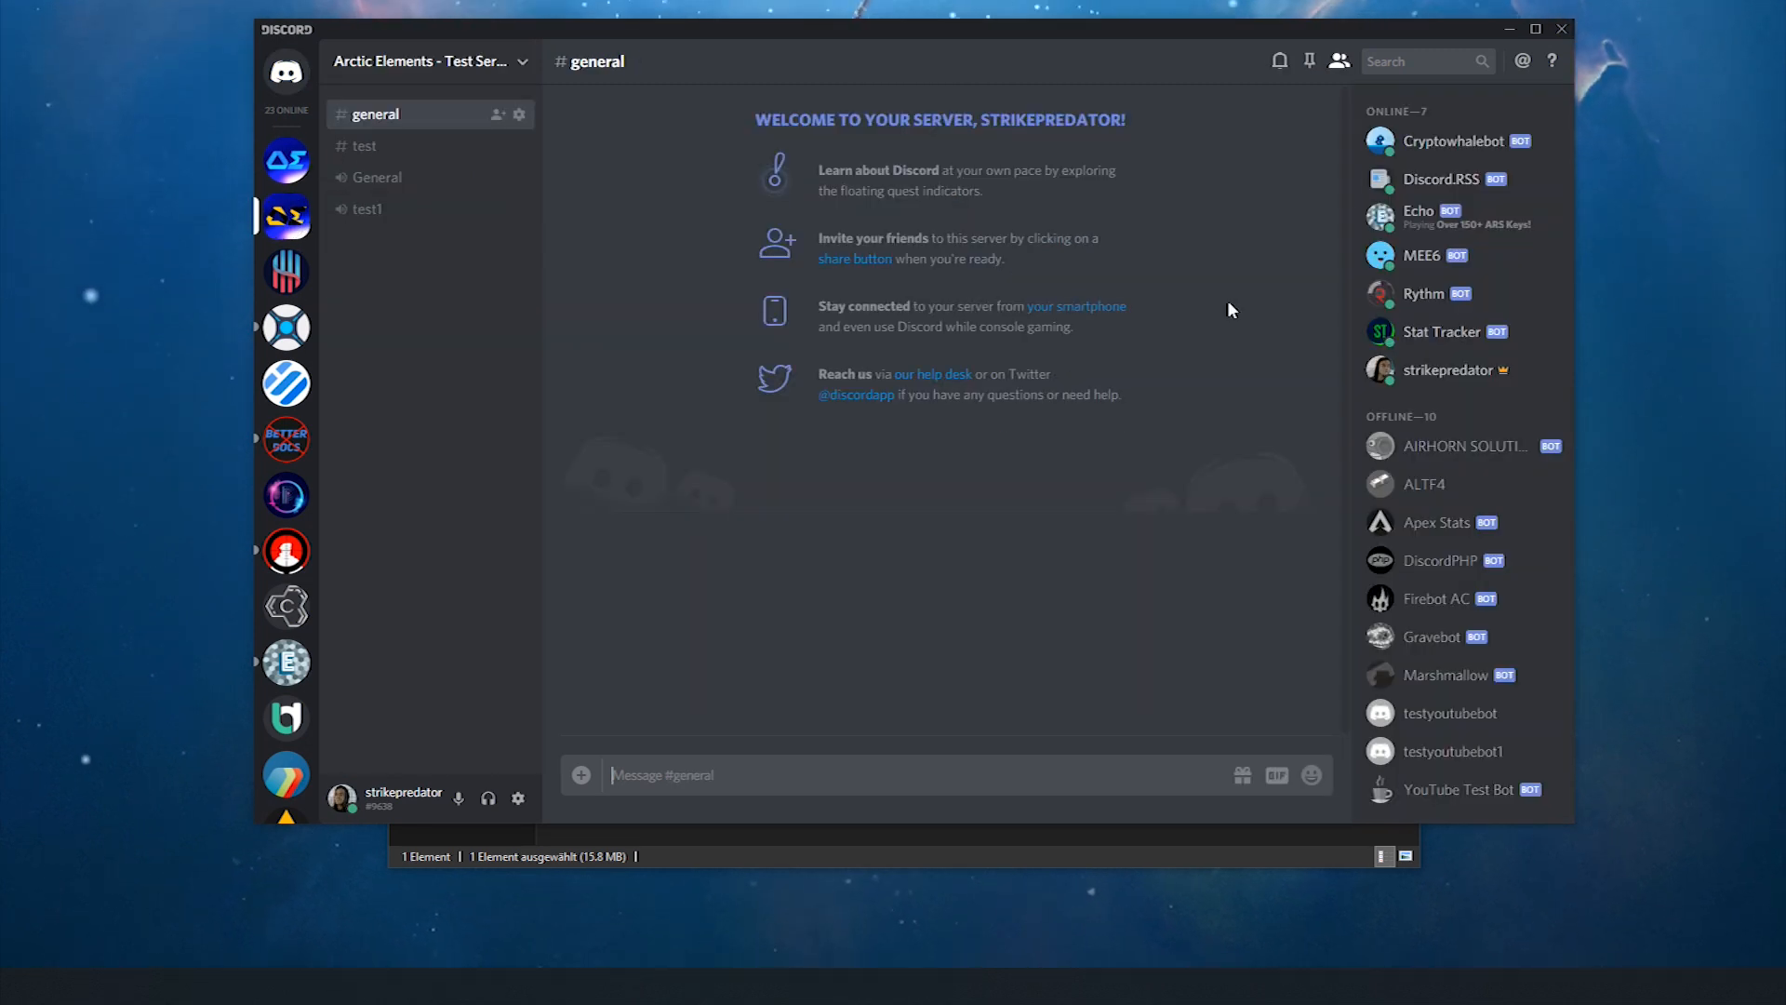
{"action": "right_click", "coordinate": [1430, 372]}
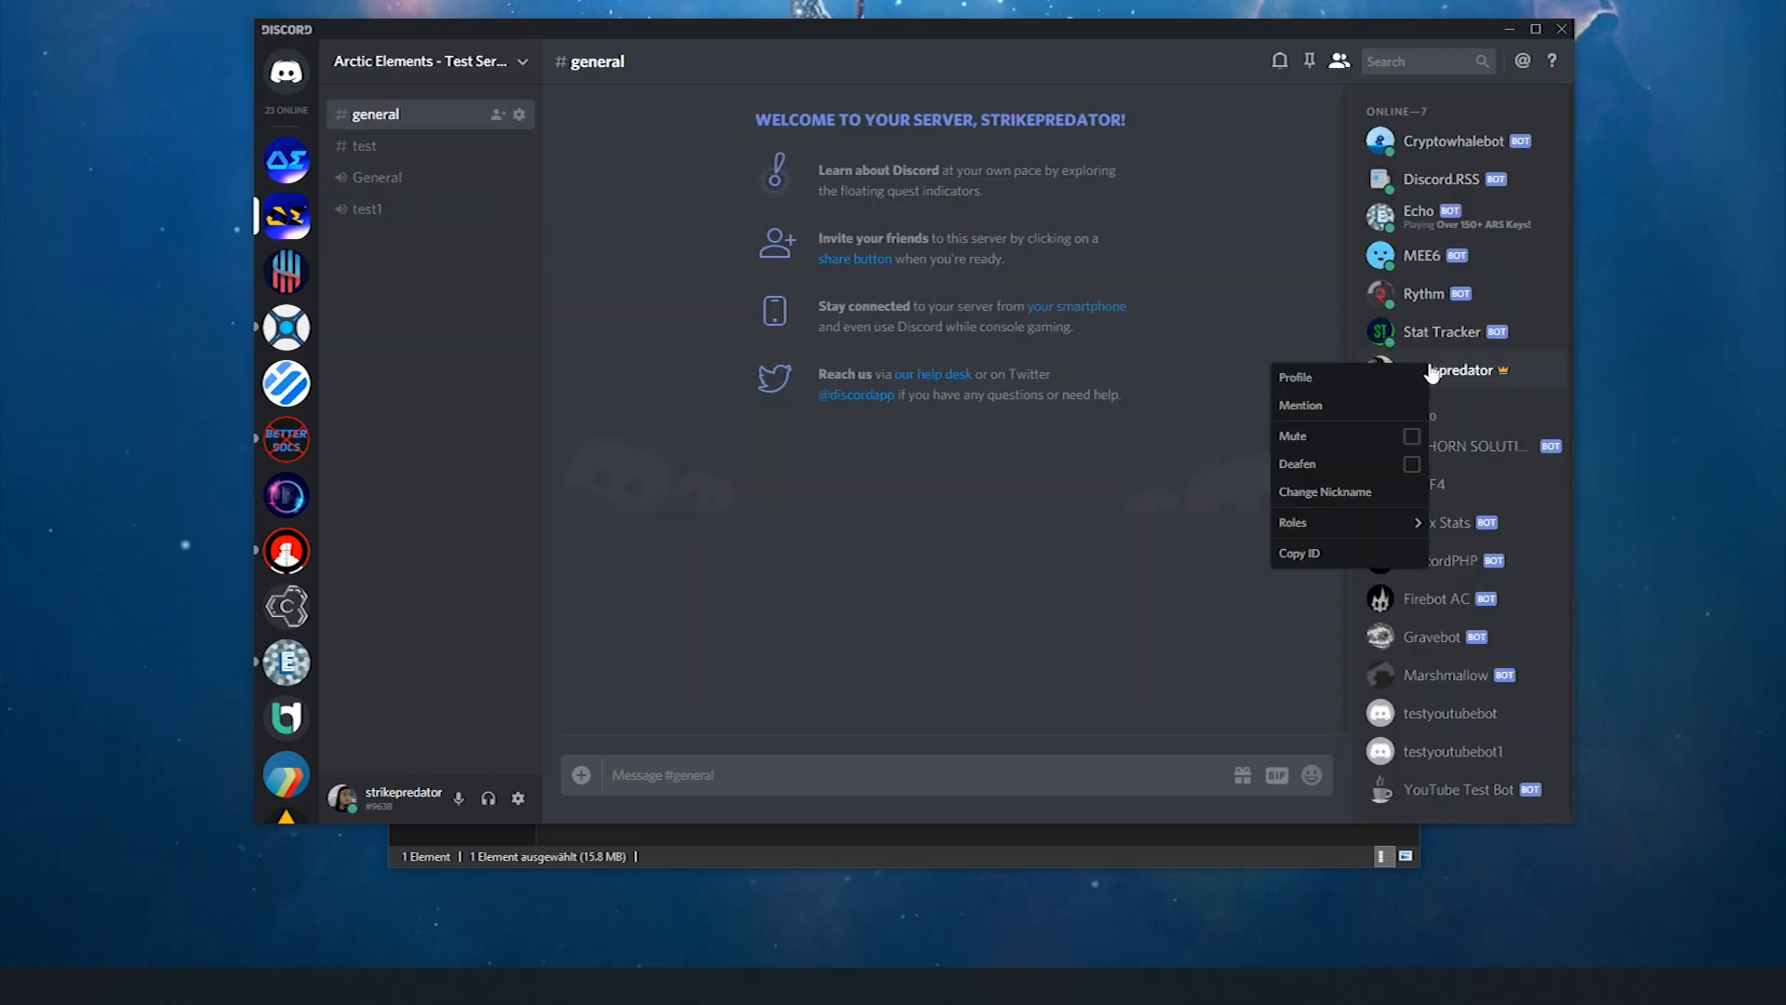
{"action": "left_click", "coordinate": [1256, 349]}
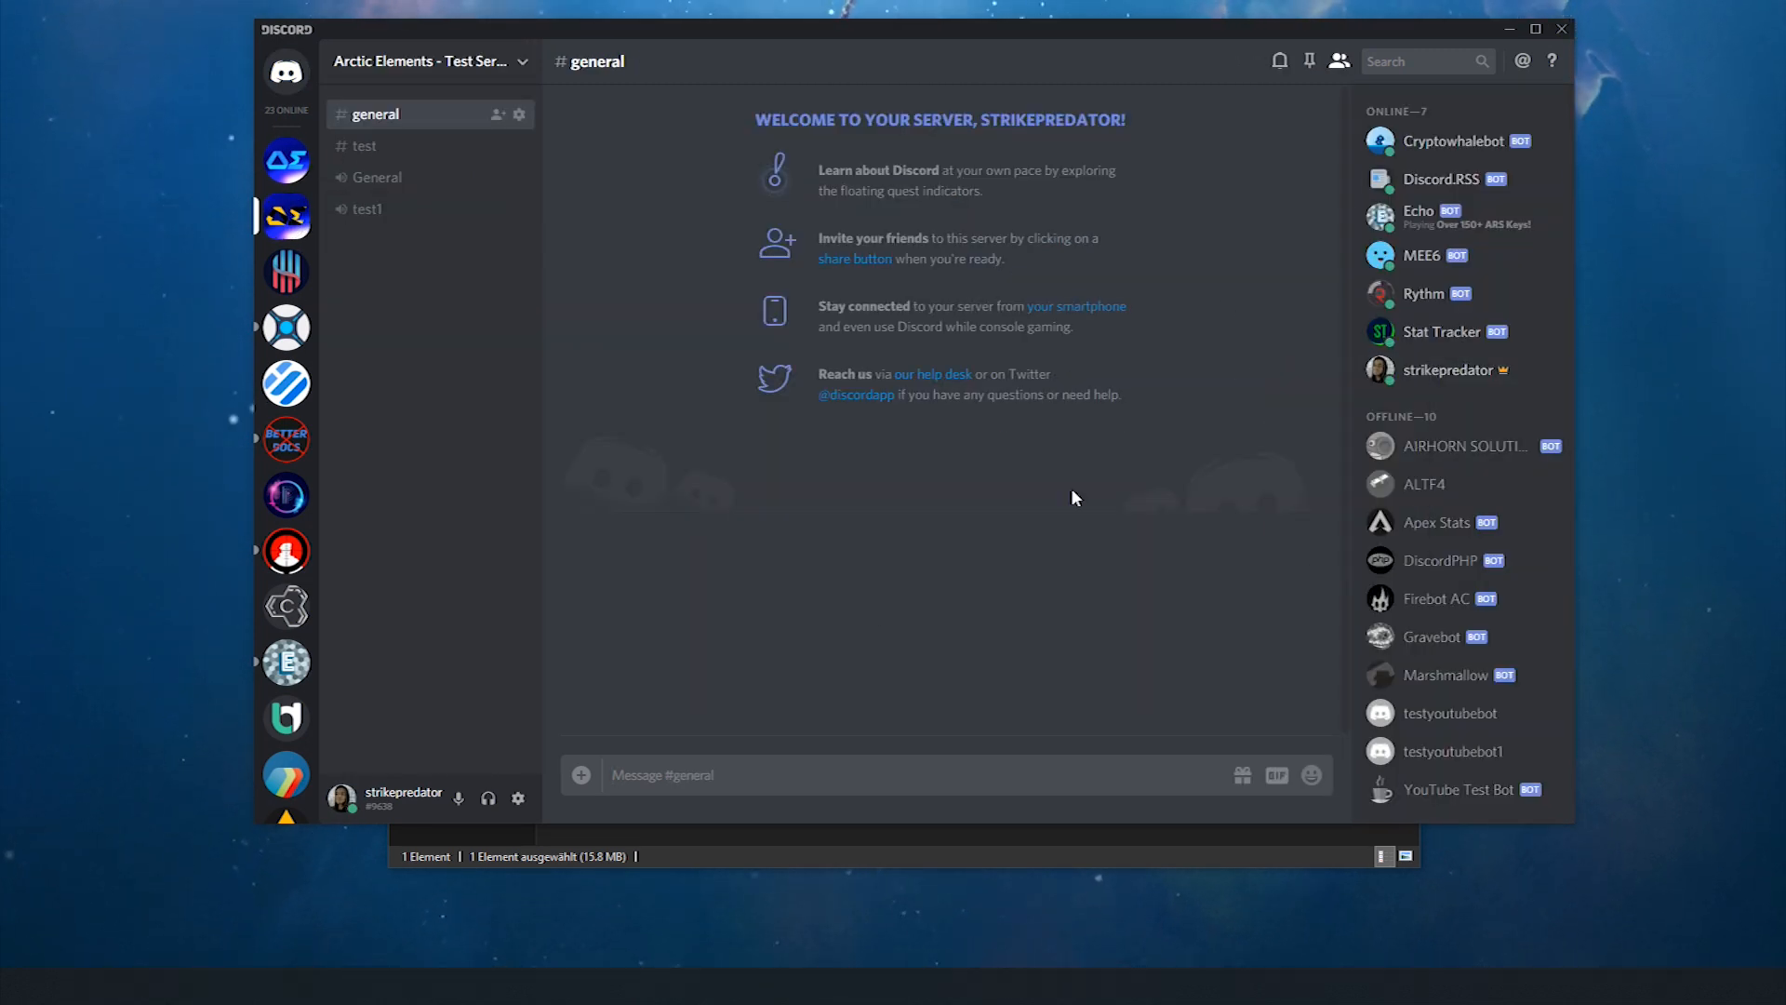
- Check the Developer Mode setting under Advanced in Discord's Appearance settings and return to the server
{"action": "left_click", "coordinate": [515, 798]}
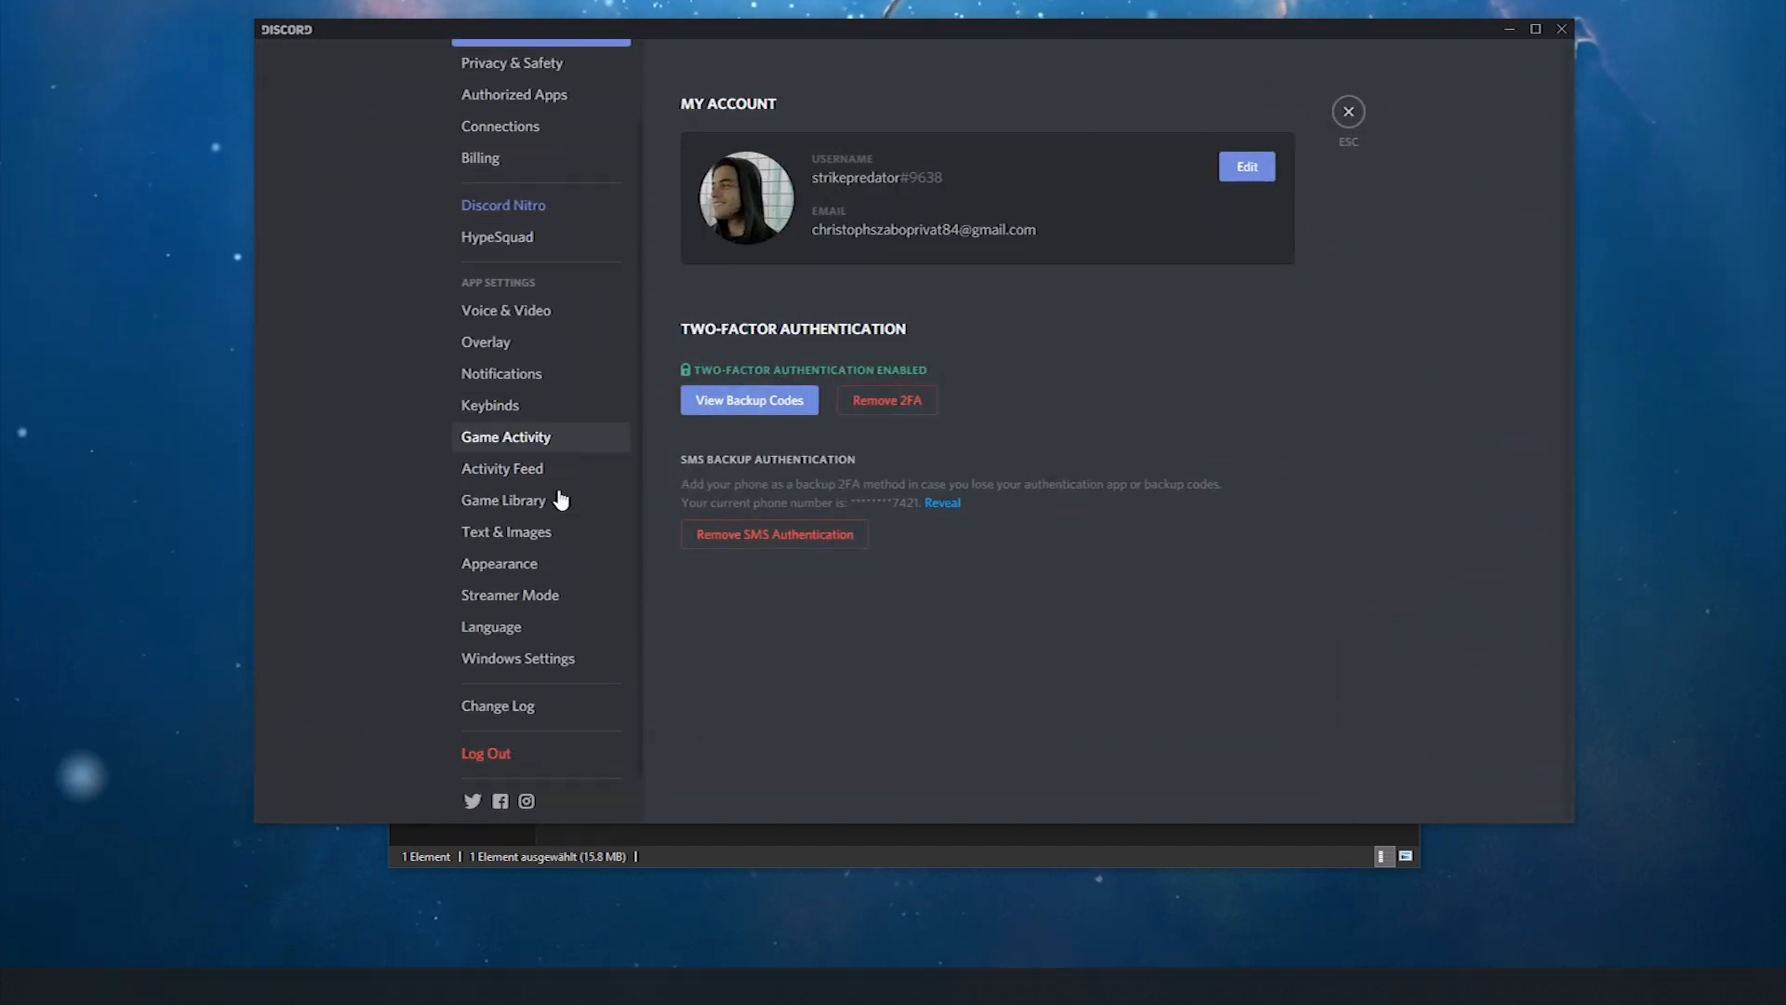
{"action": "scroll", "coordinate": [561, 500], "scroll_direction": "down", "scroll_amount": 2}
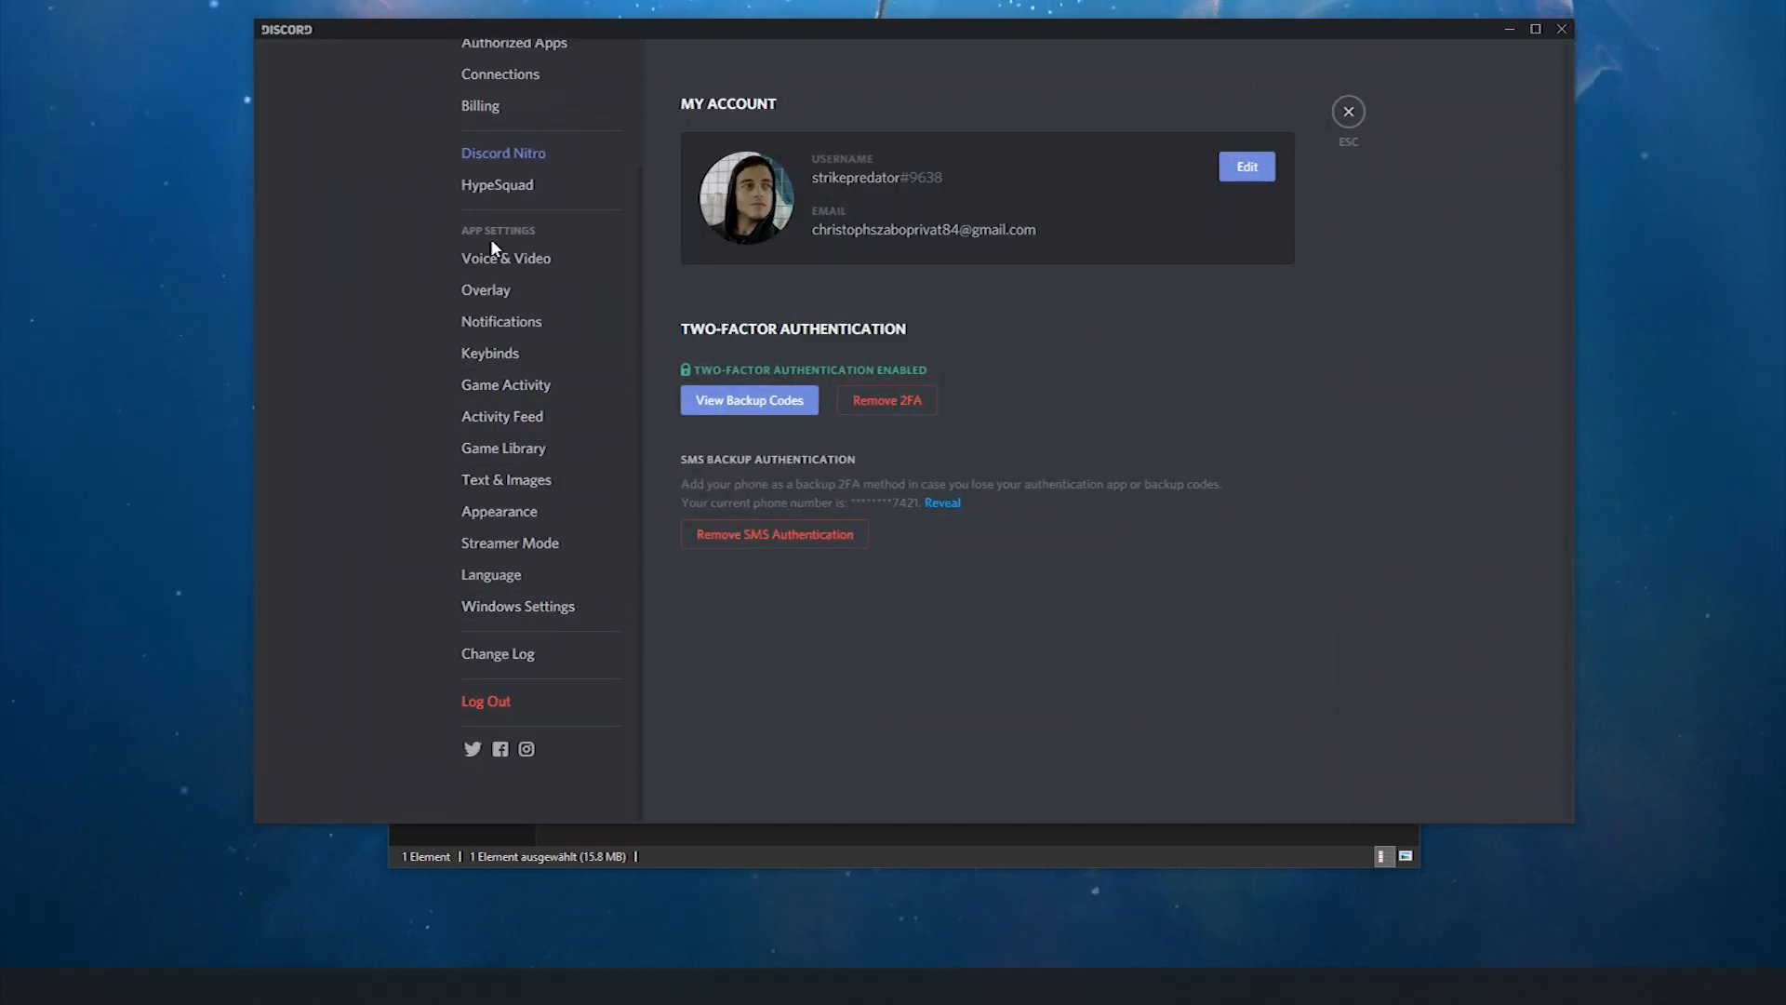
{"action": "scroll", "coordinate": [528, 177], "scroll_direction": "up", "scroll_amount": 3}
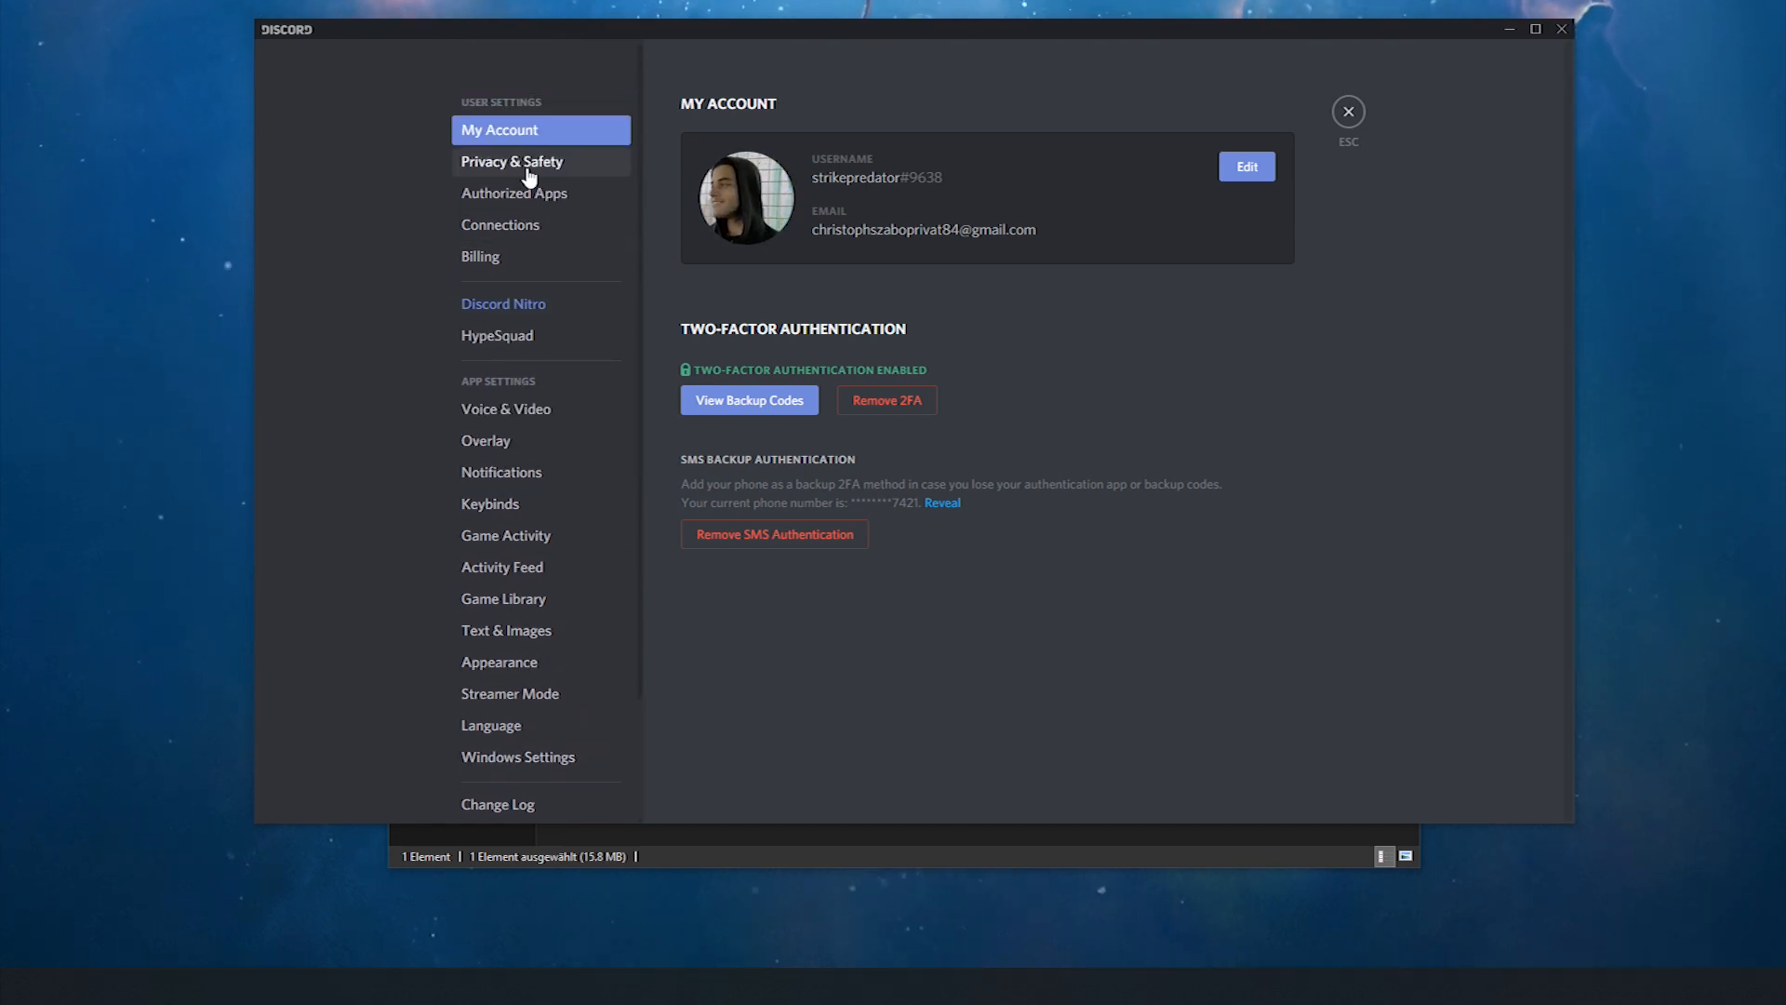
{"action": "scroll", "coordinate": [528, 372], "scroll_direction": "down", "scroll_amount": 2}
{"action": "left_click", "coordinate": [521, 606]}
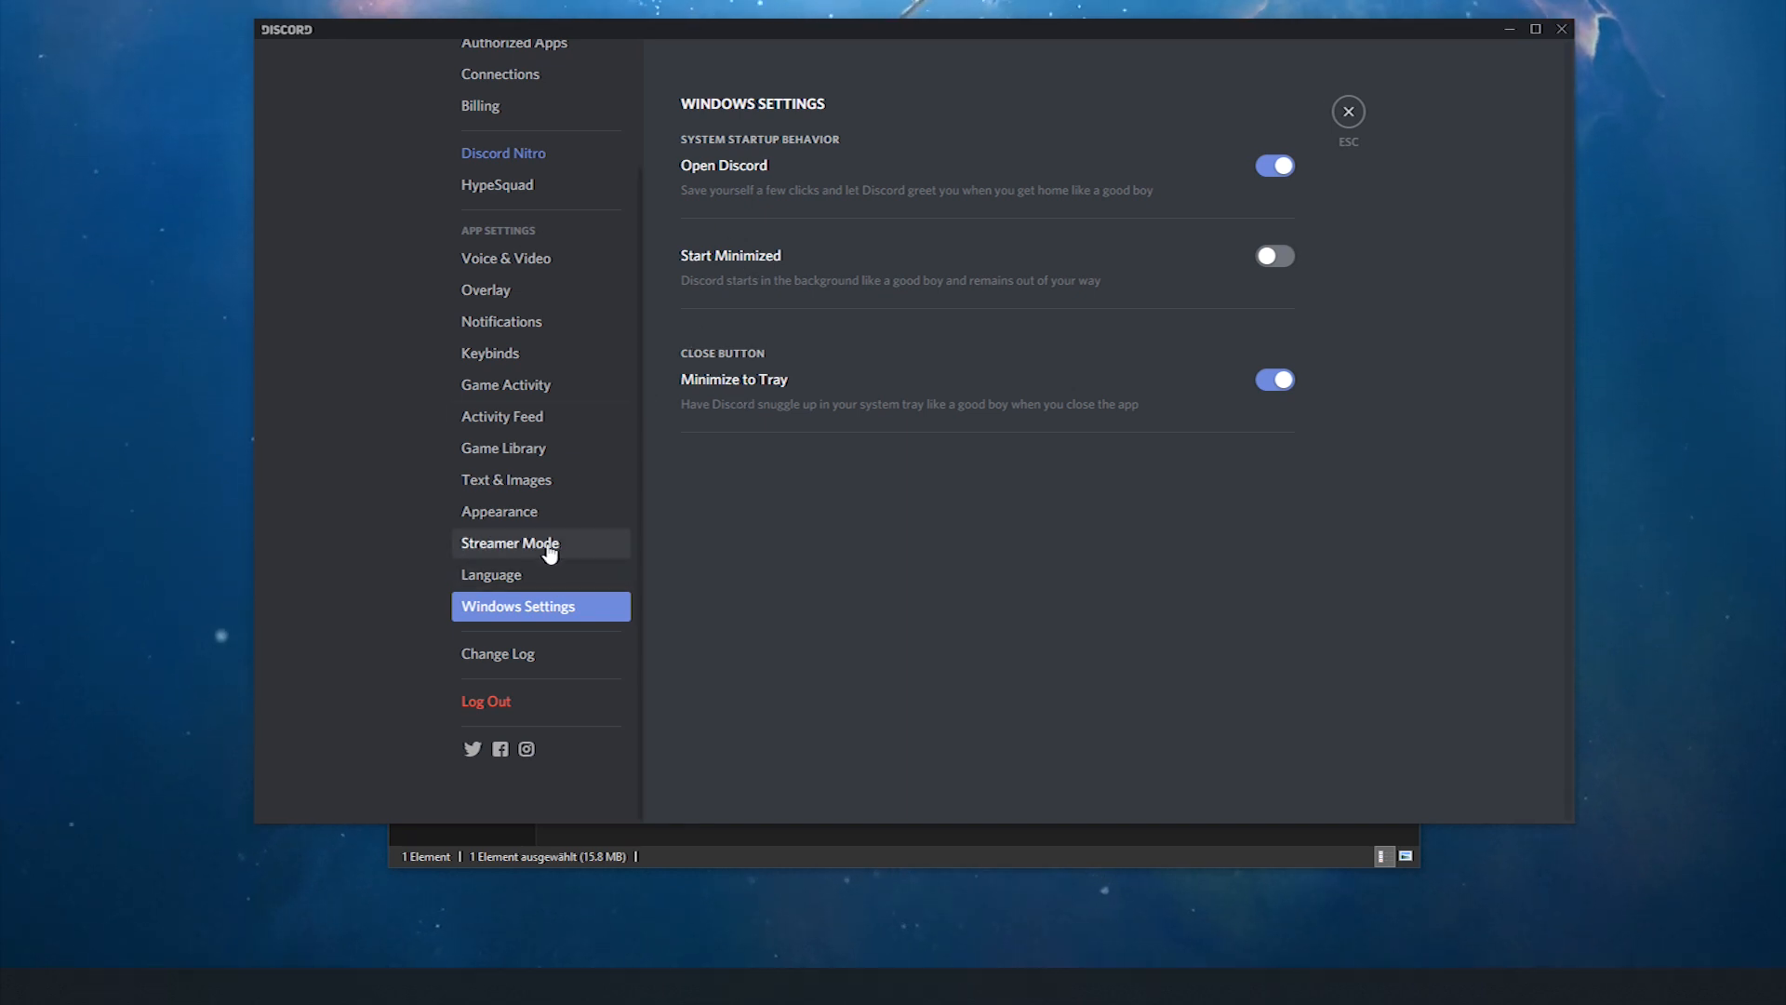
{"action": "left_click", "coordinate": [544, 508]}
{"action": "scroll", "coordinate": [1361, 569], "scroll_direction": "down", "scroll_amount": 7}
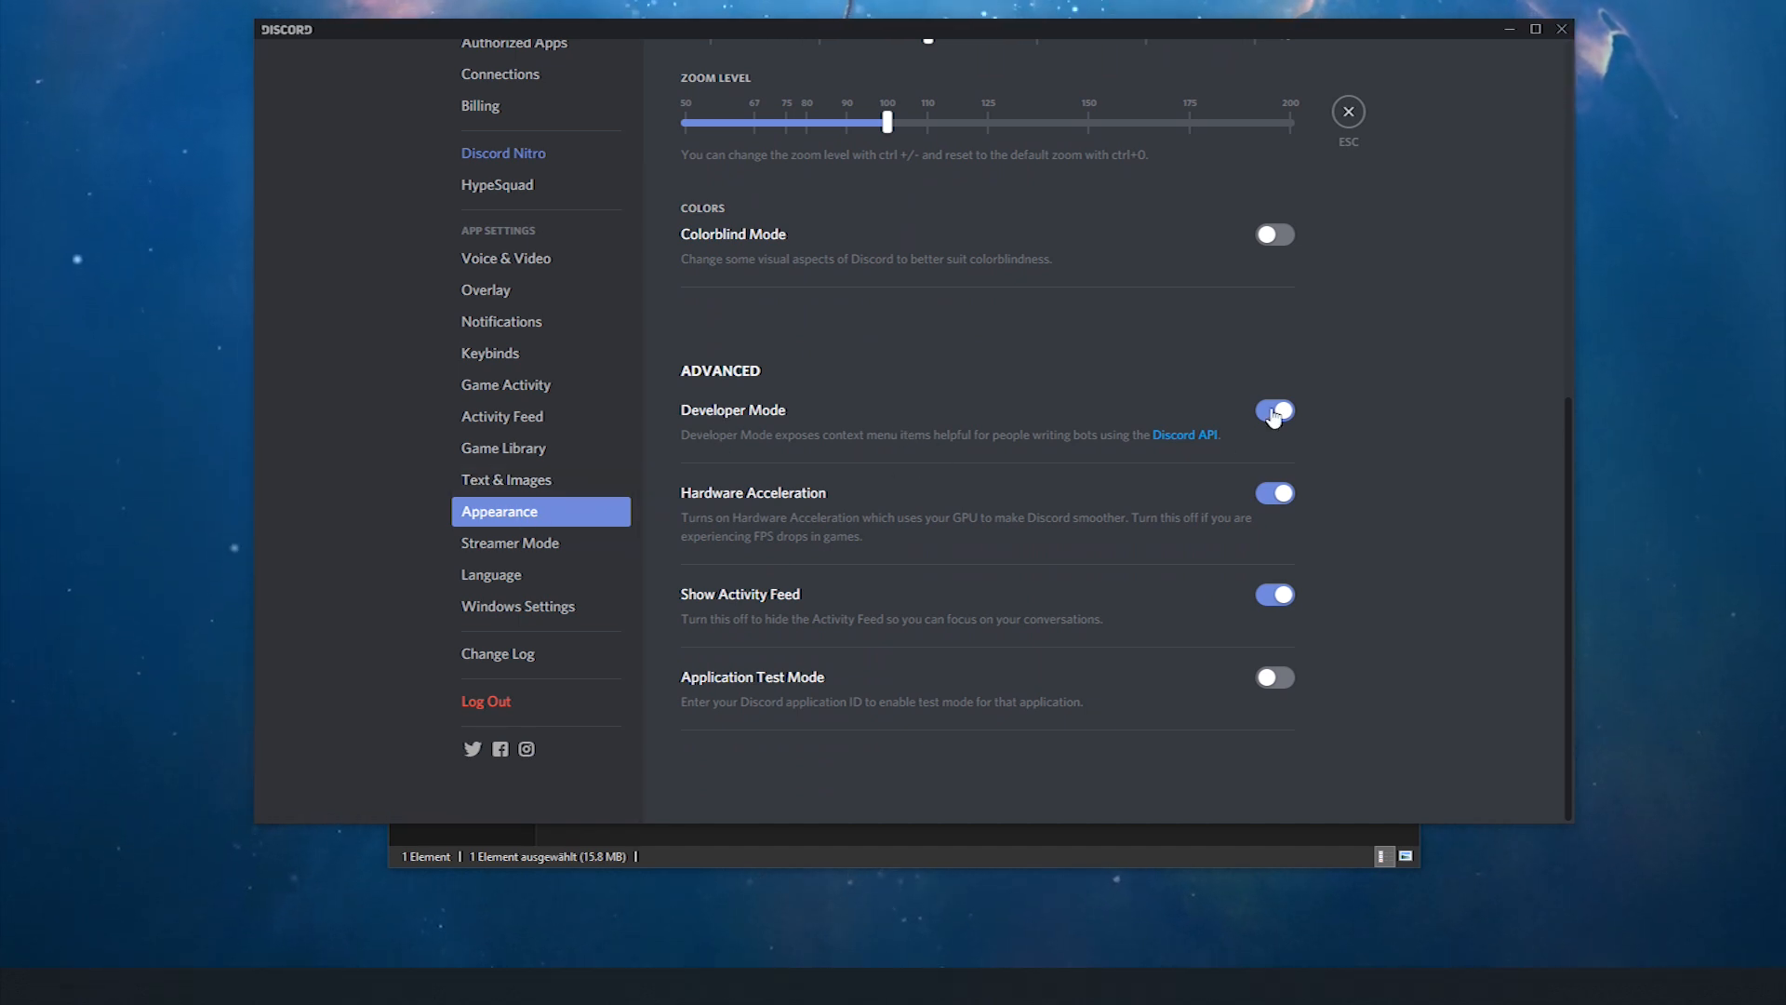
{"action": "left_click", "coordinate": [1348, 119]}
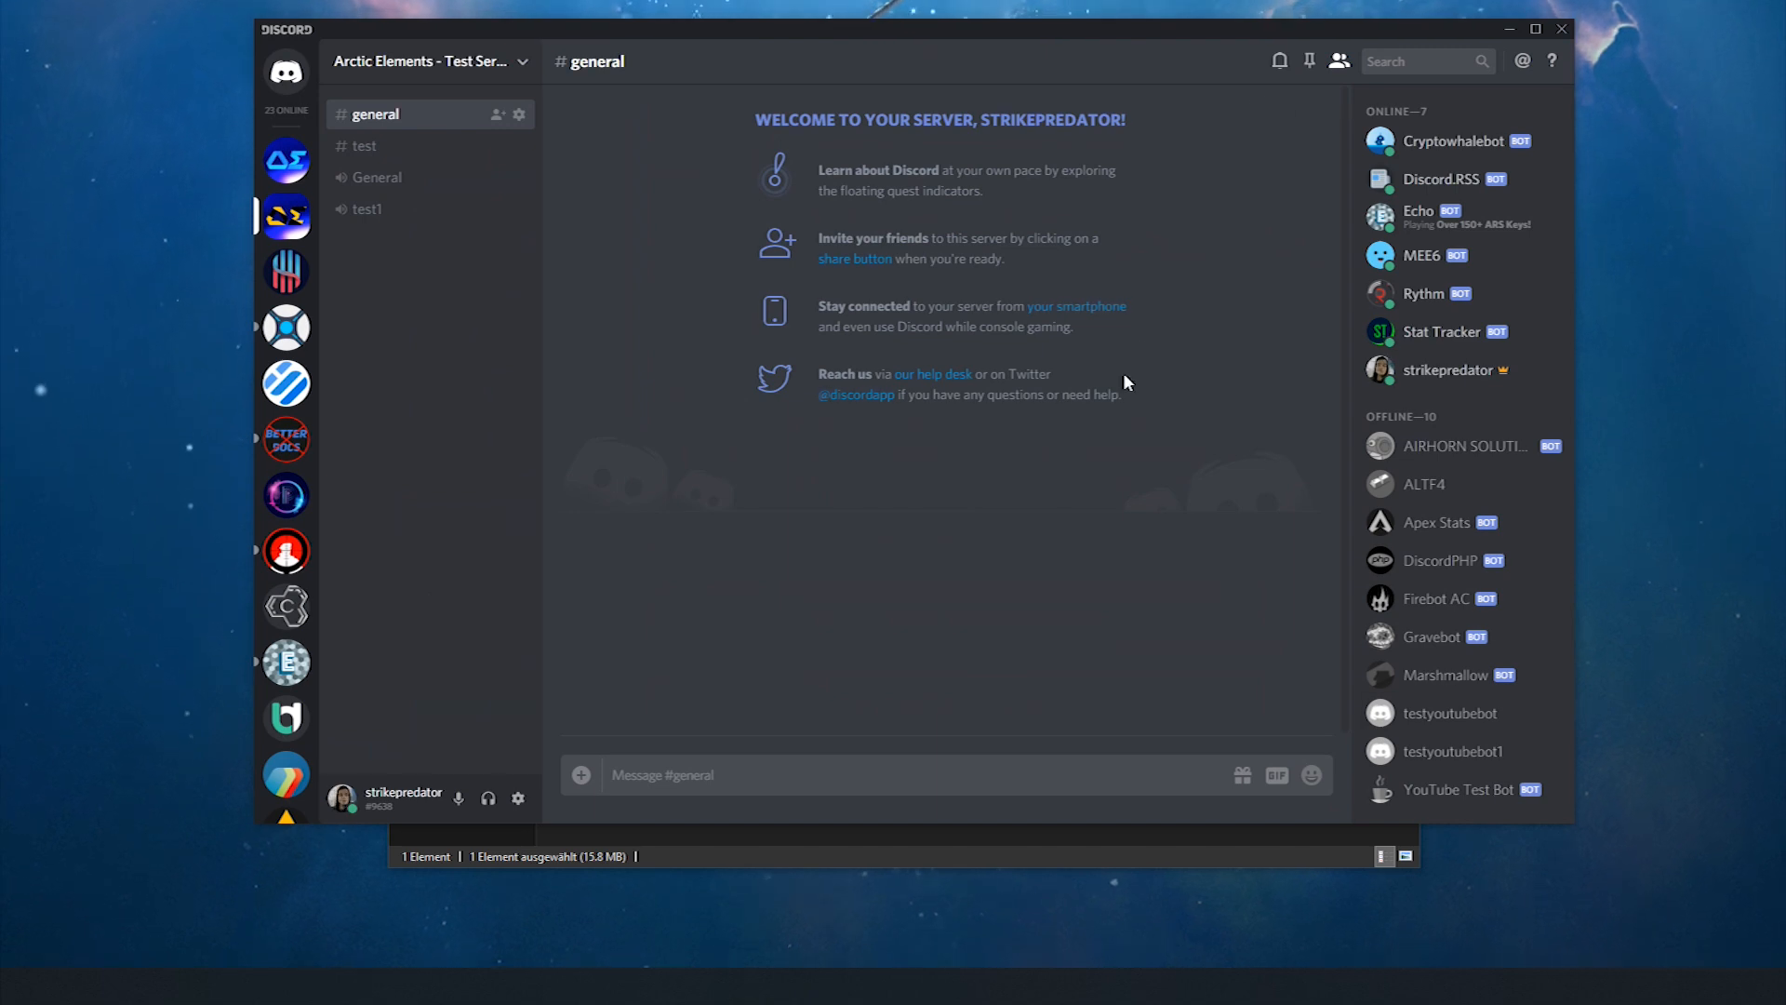
- Copy the server owner's user ID from the member list and submit it in JMusicBot's Owner User ID prompt
{"action": "right_click", "coordinate": [1432, 377]}
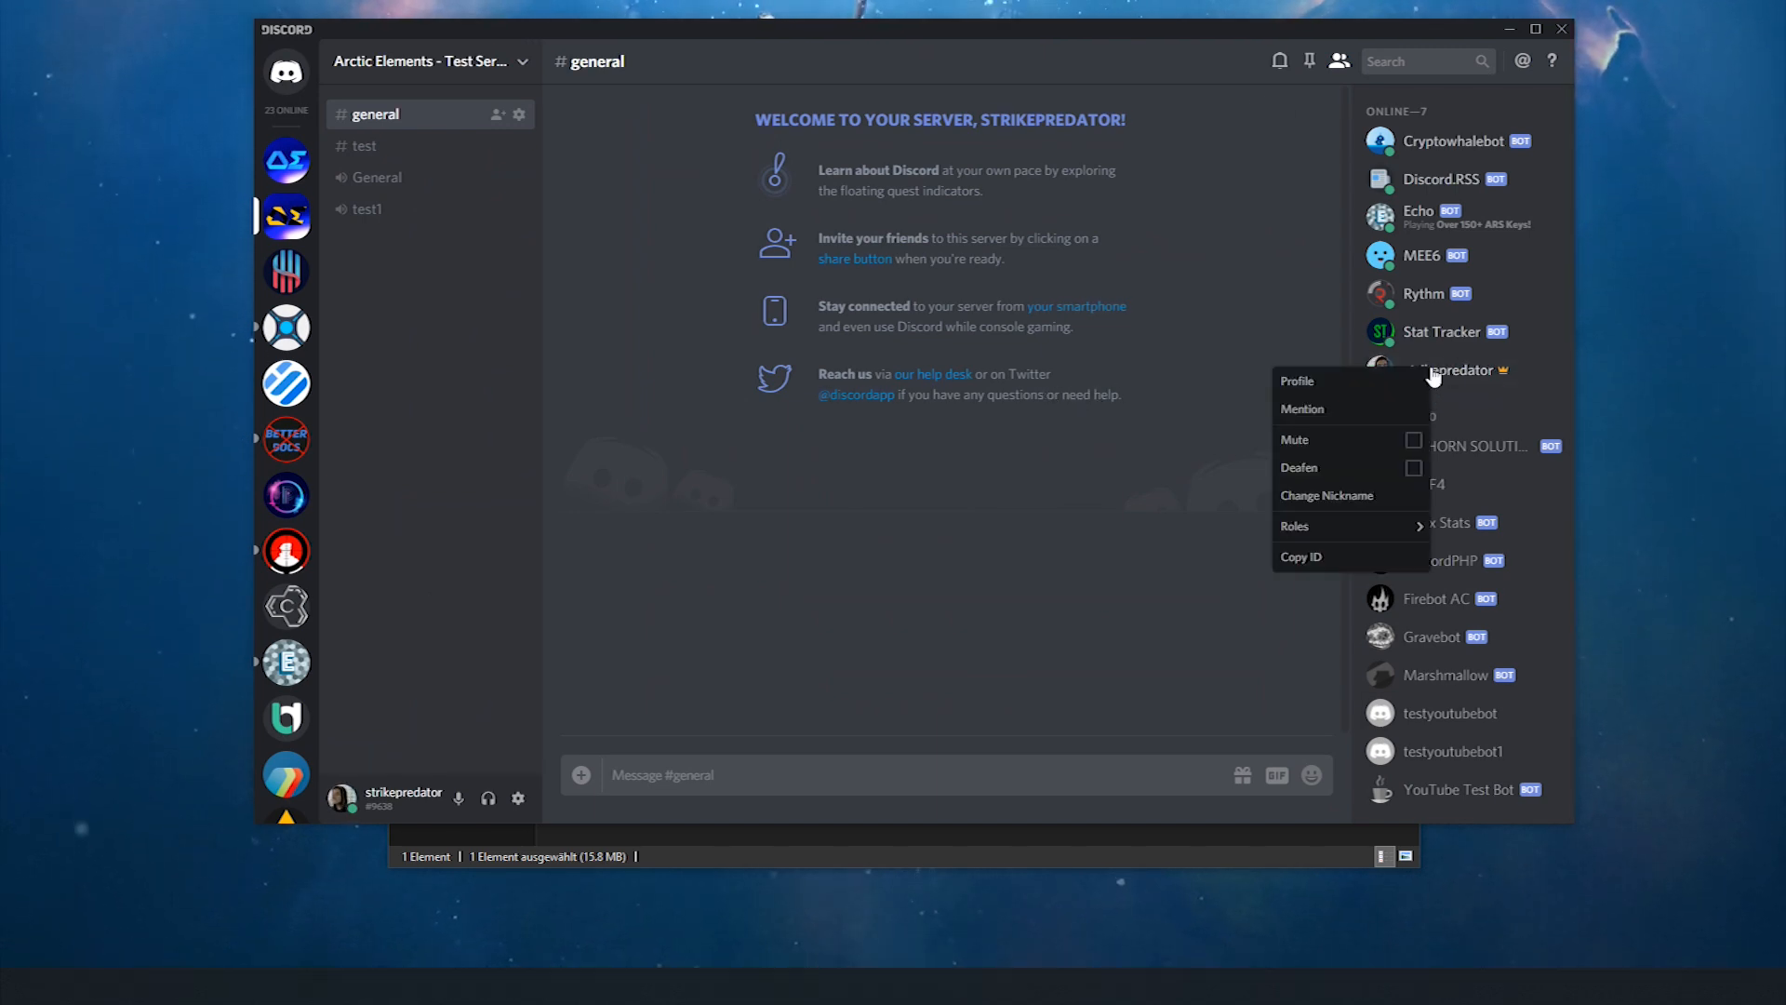
{"action": "left_click", "coordinate": [1302, 558]}
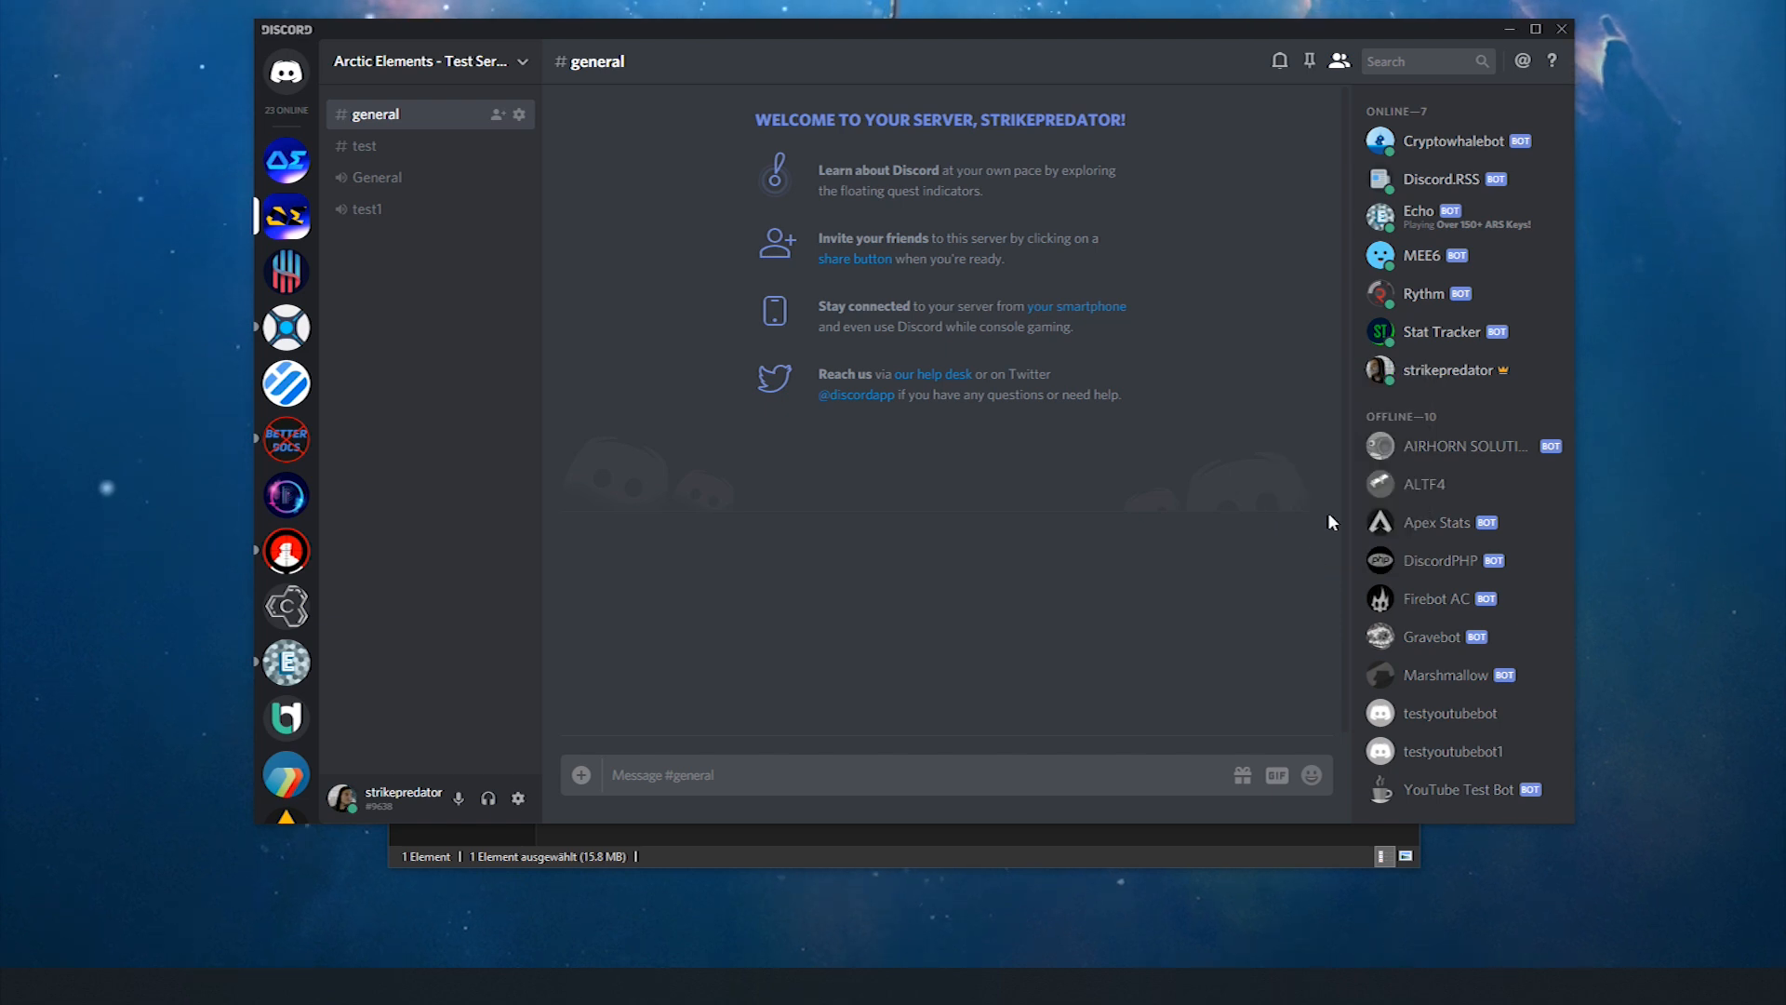
{"action": "left_click", "coordinate": [1509, 29]}
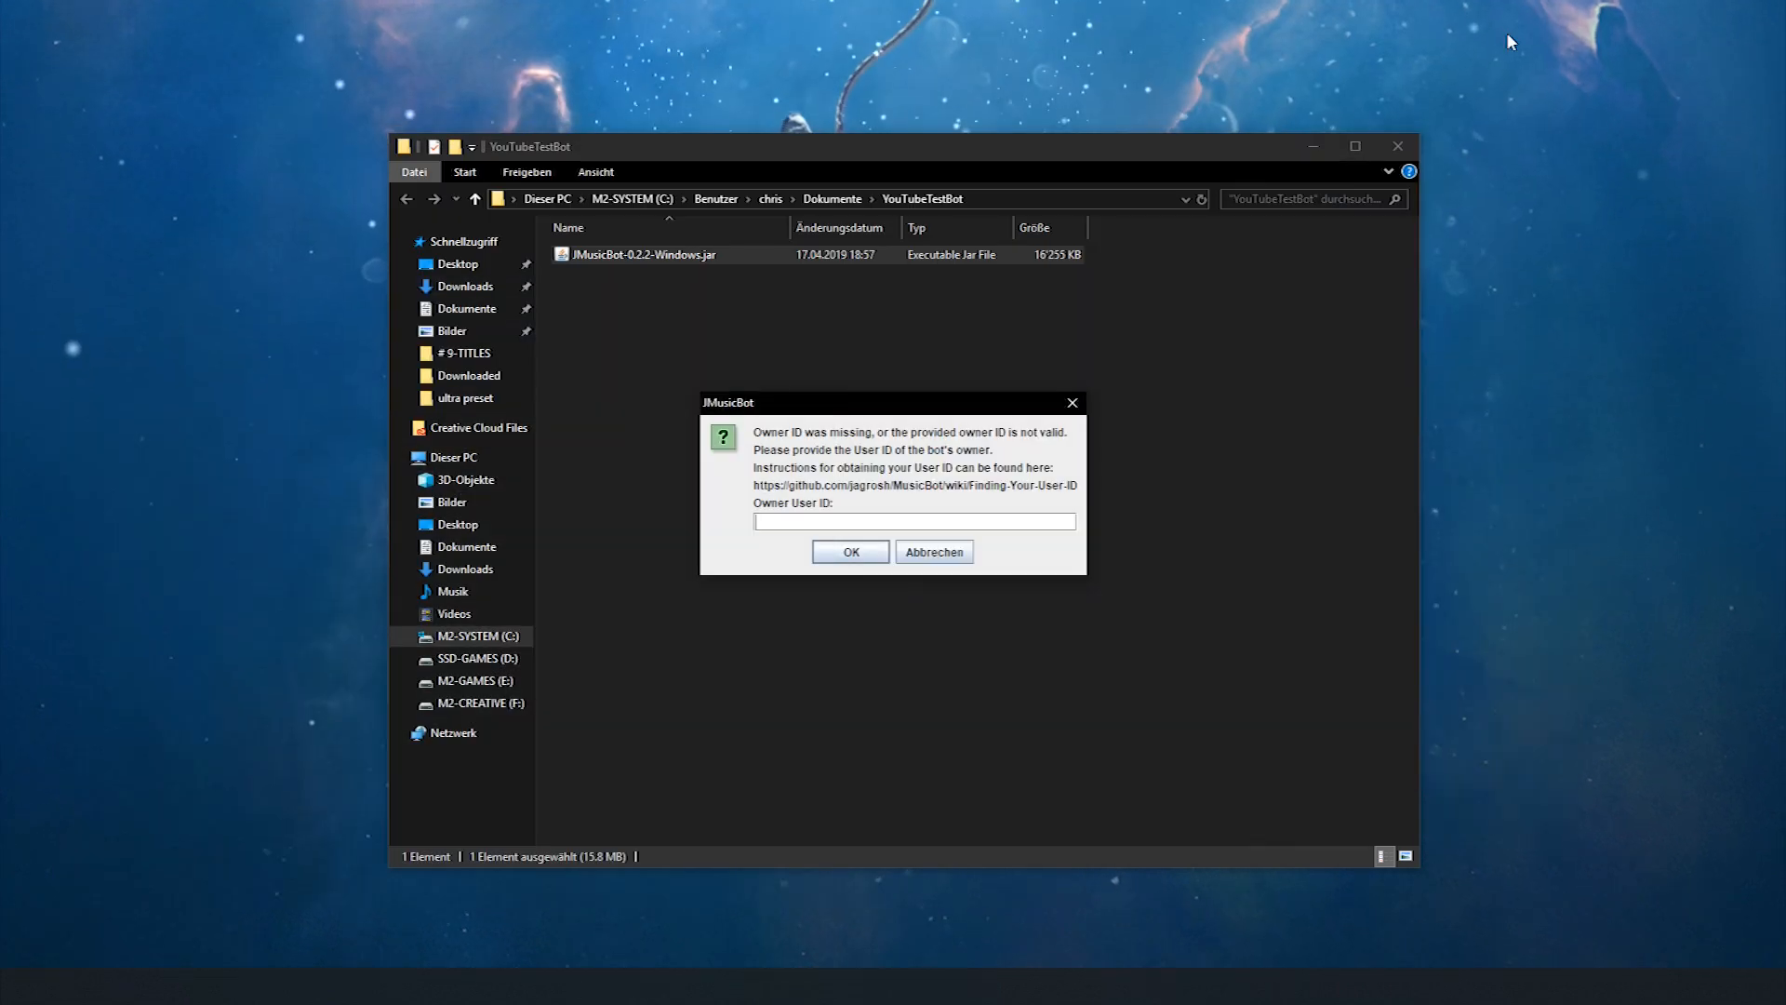
{"action": "left_click", "coordinate": [856, 521]}
{"action": "key", "text": "ctrl+v"}
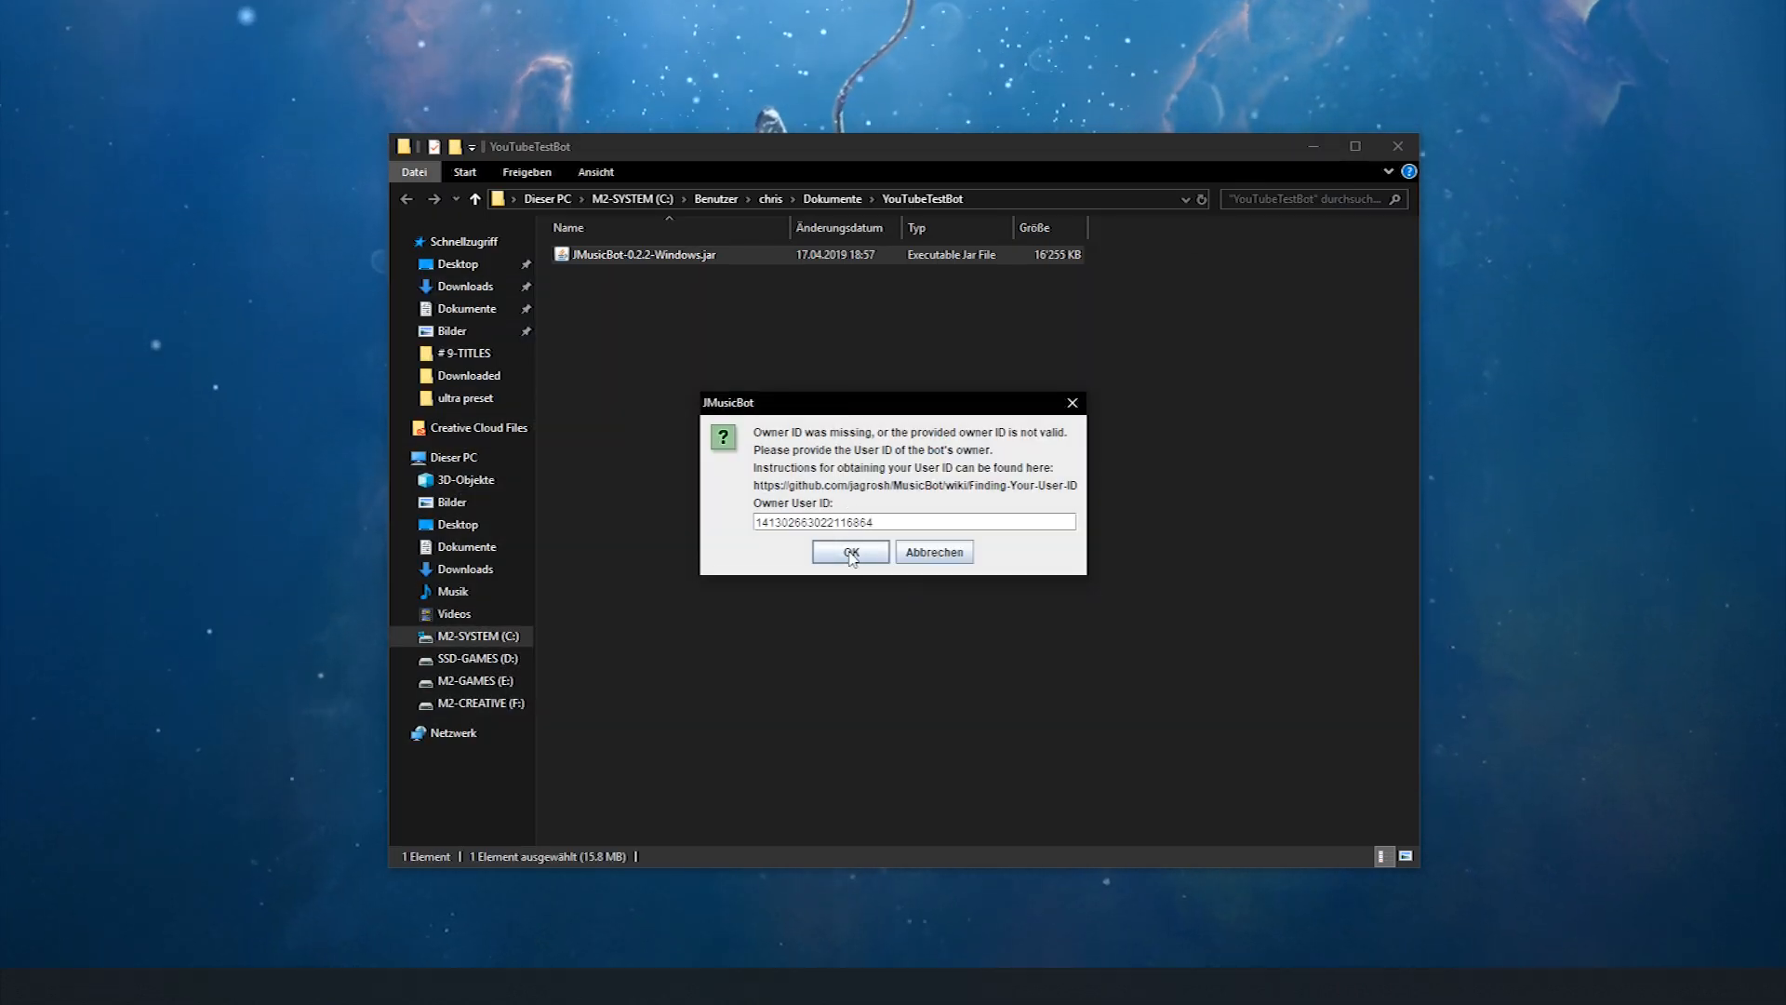
{"action": "left_click", "coordinate": [849, 553]}
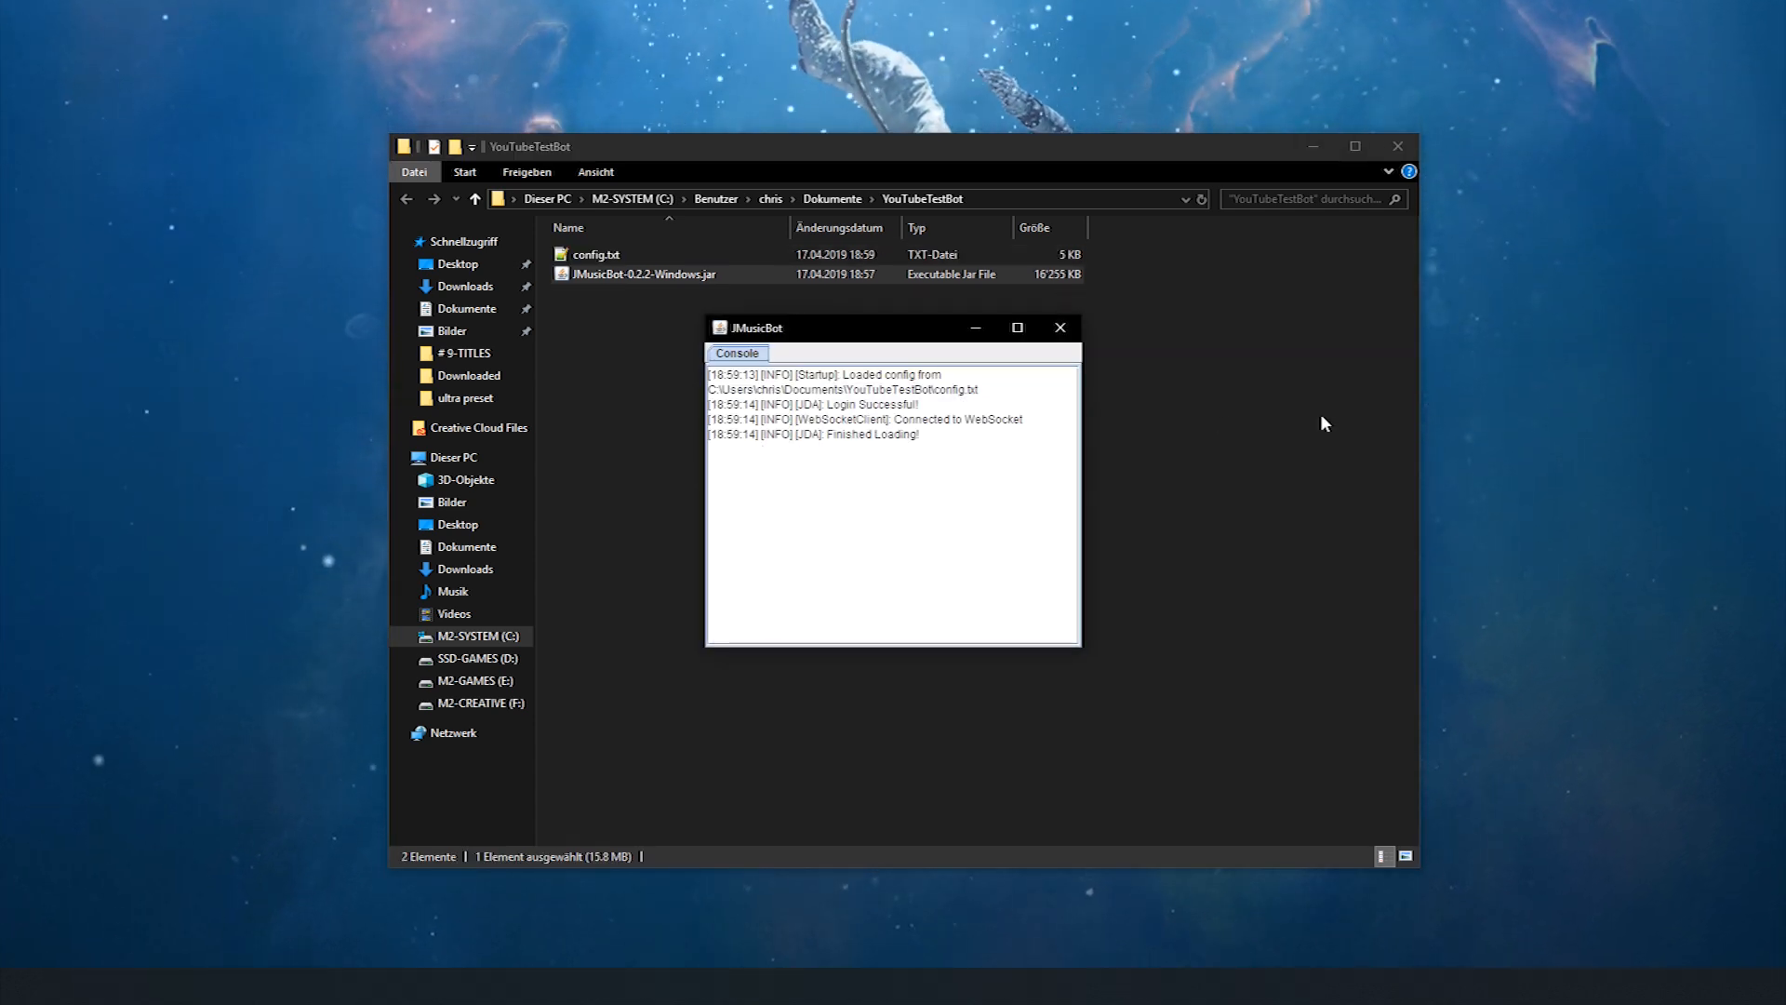
- Switch to Discord and examine YouTube Test Bot's online status, profile card and role assignment on the test server
{"action": "key", "text": "alt+Tab"}
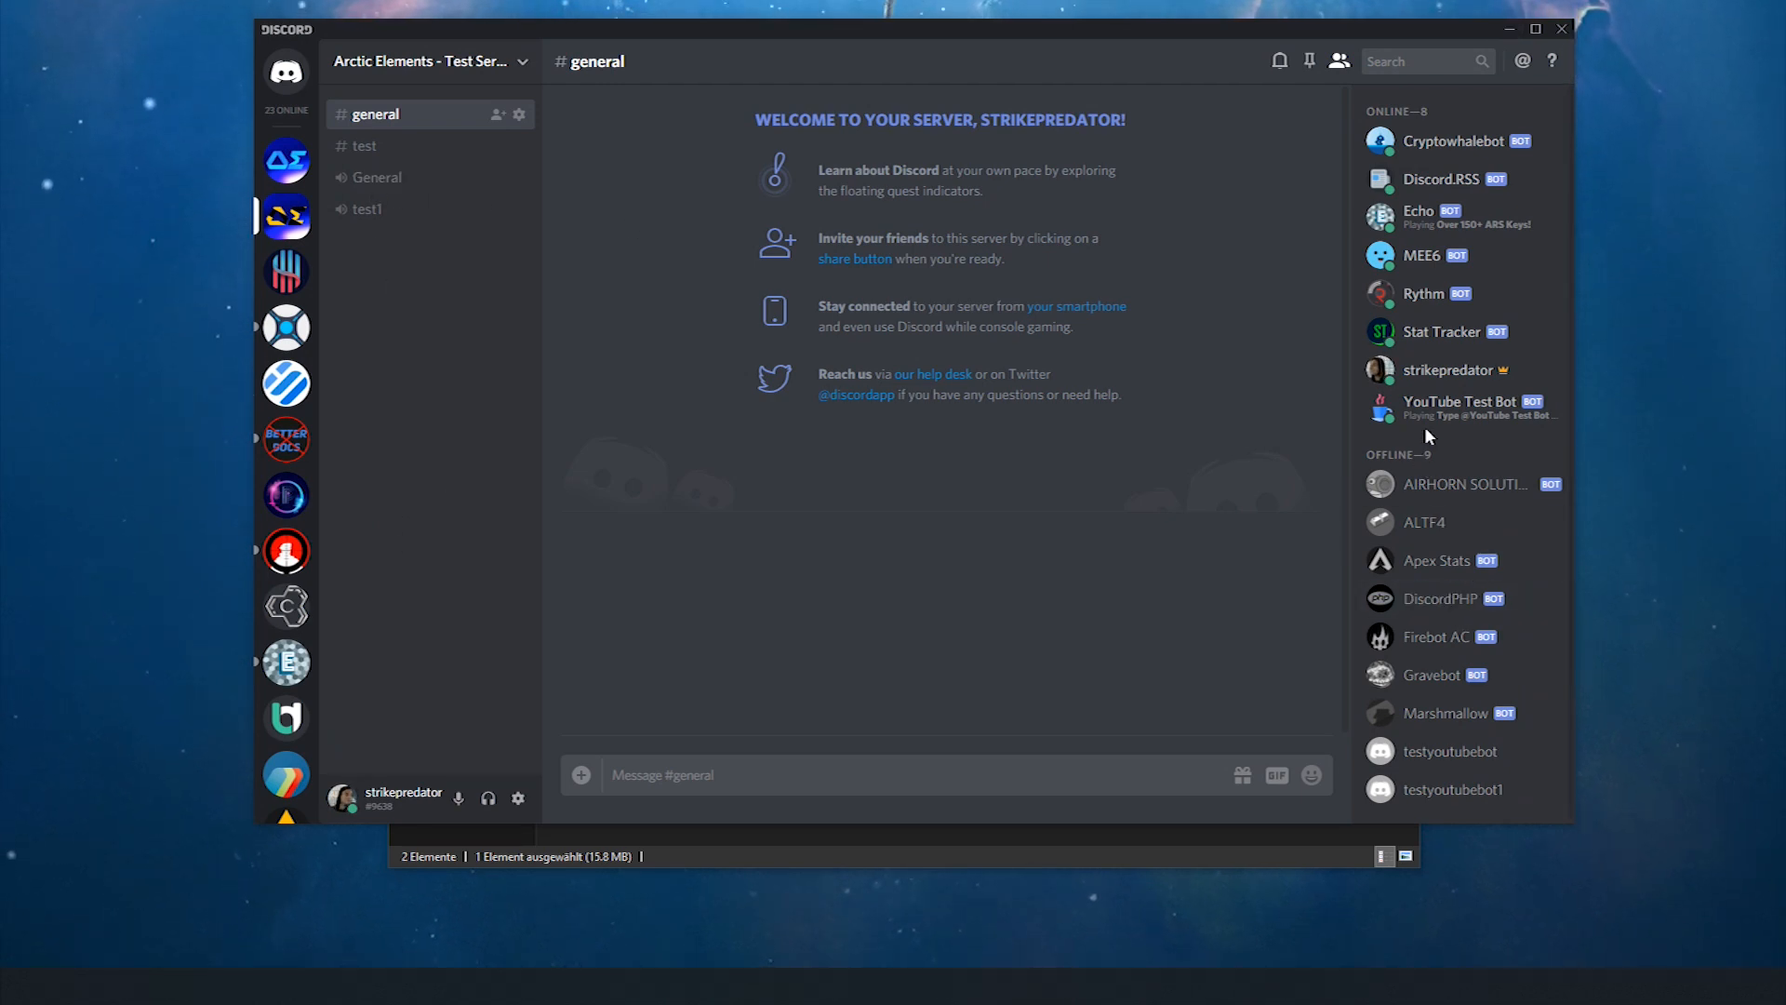
{"action": "left_click", "coordinate": [1450, 423]}
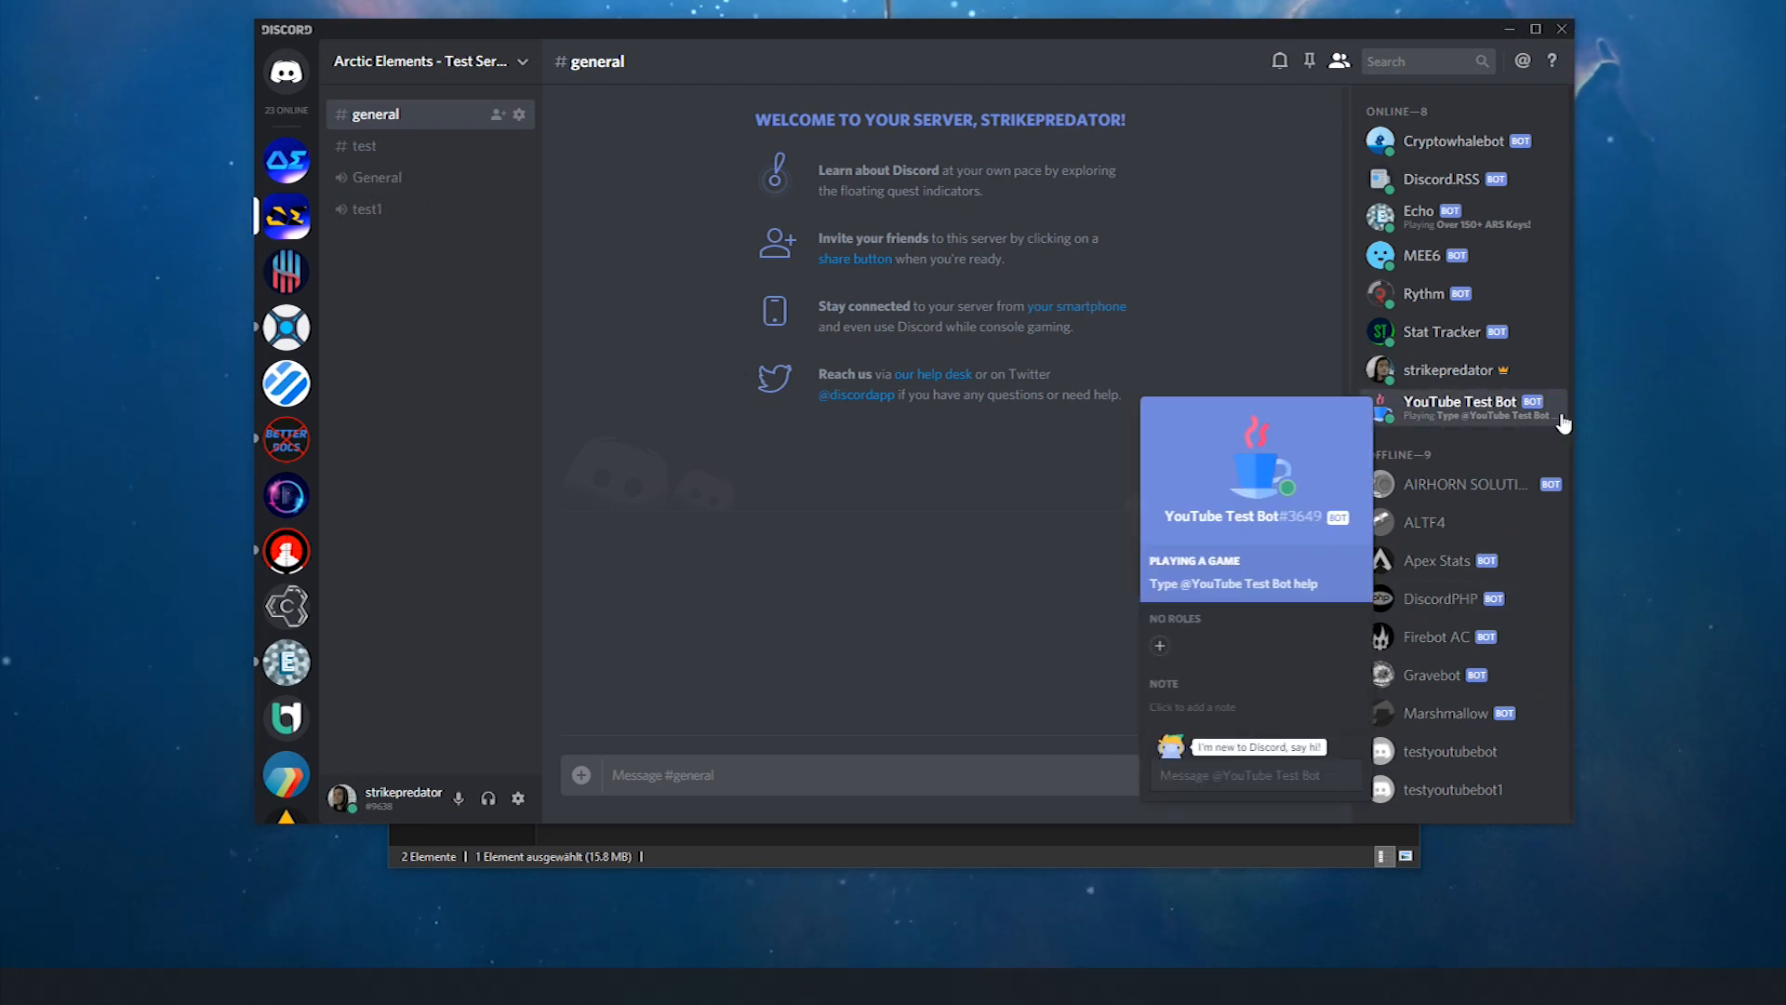
{"action": "left_click", "coordinate": [702, 512]}
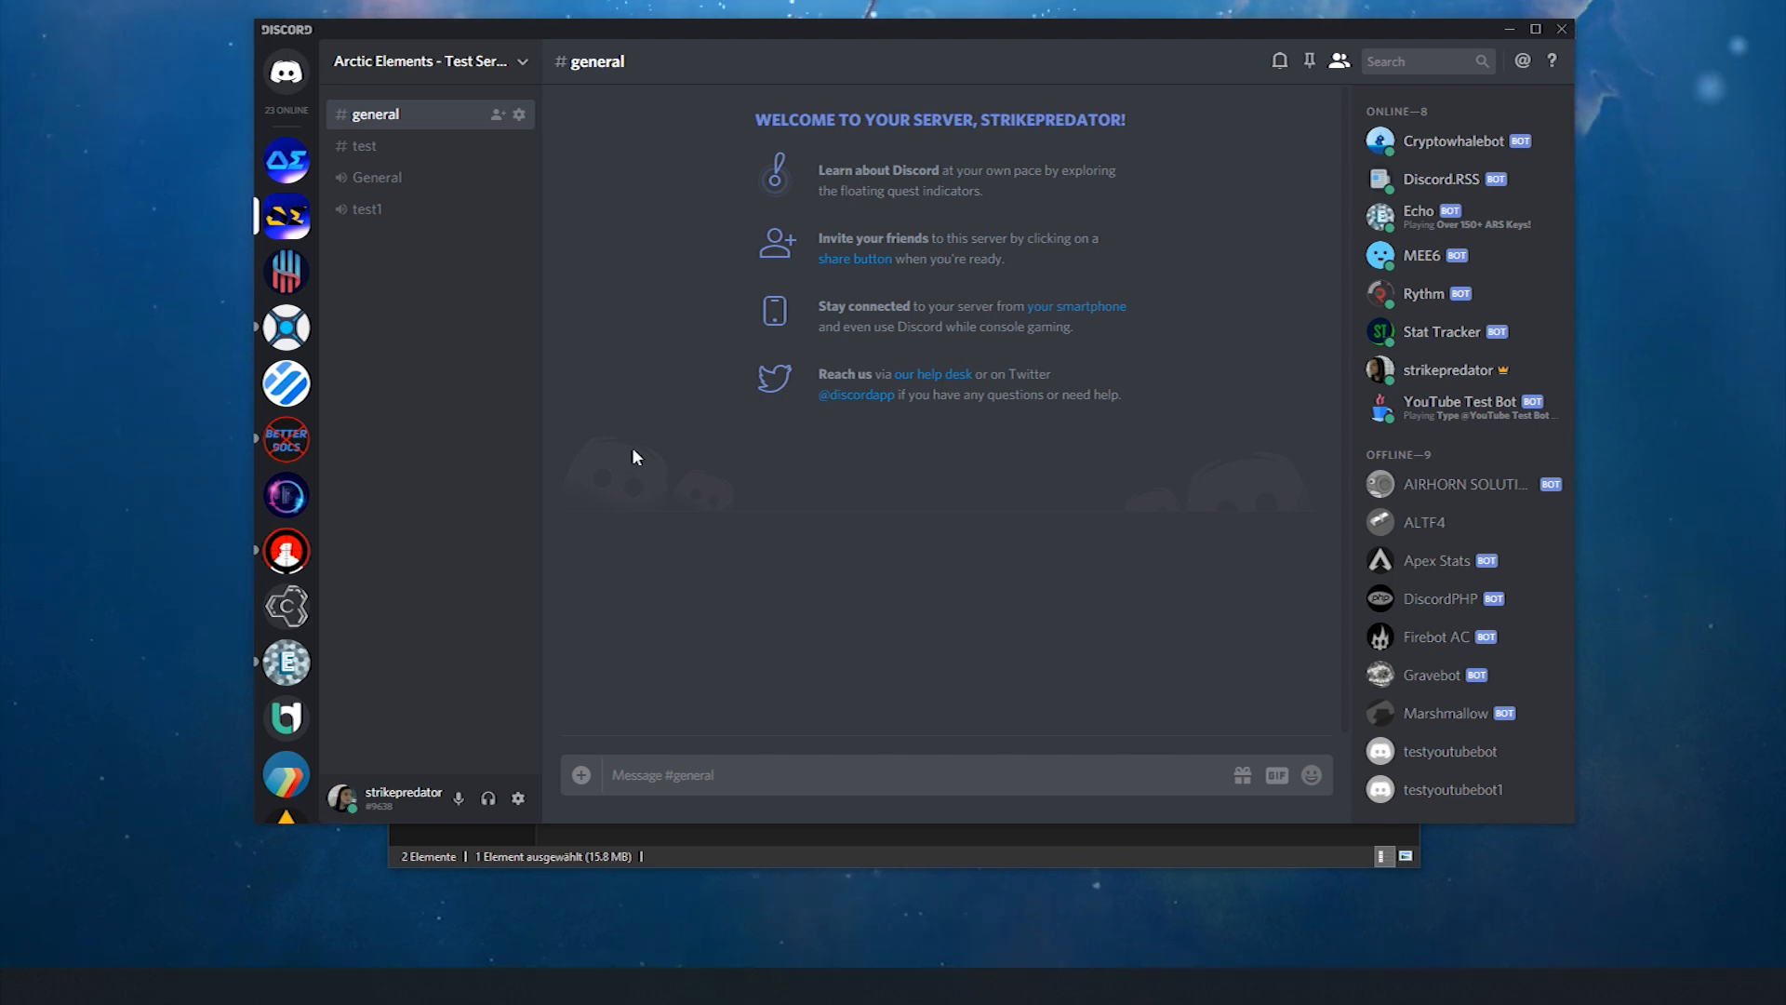
{"action": "left_click", "coordinate": [1456, 407]}
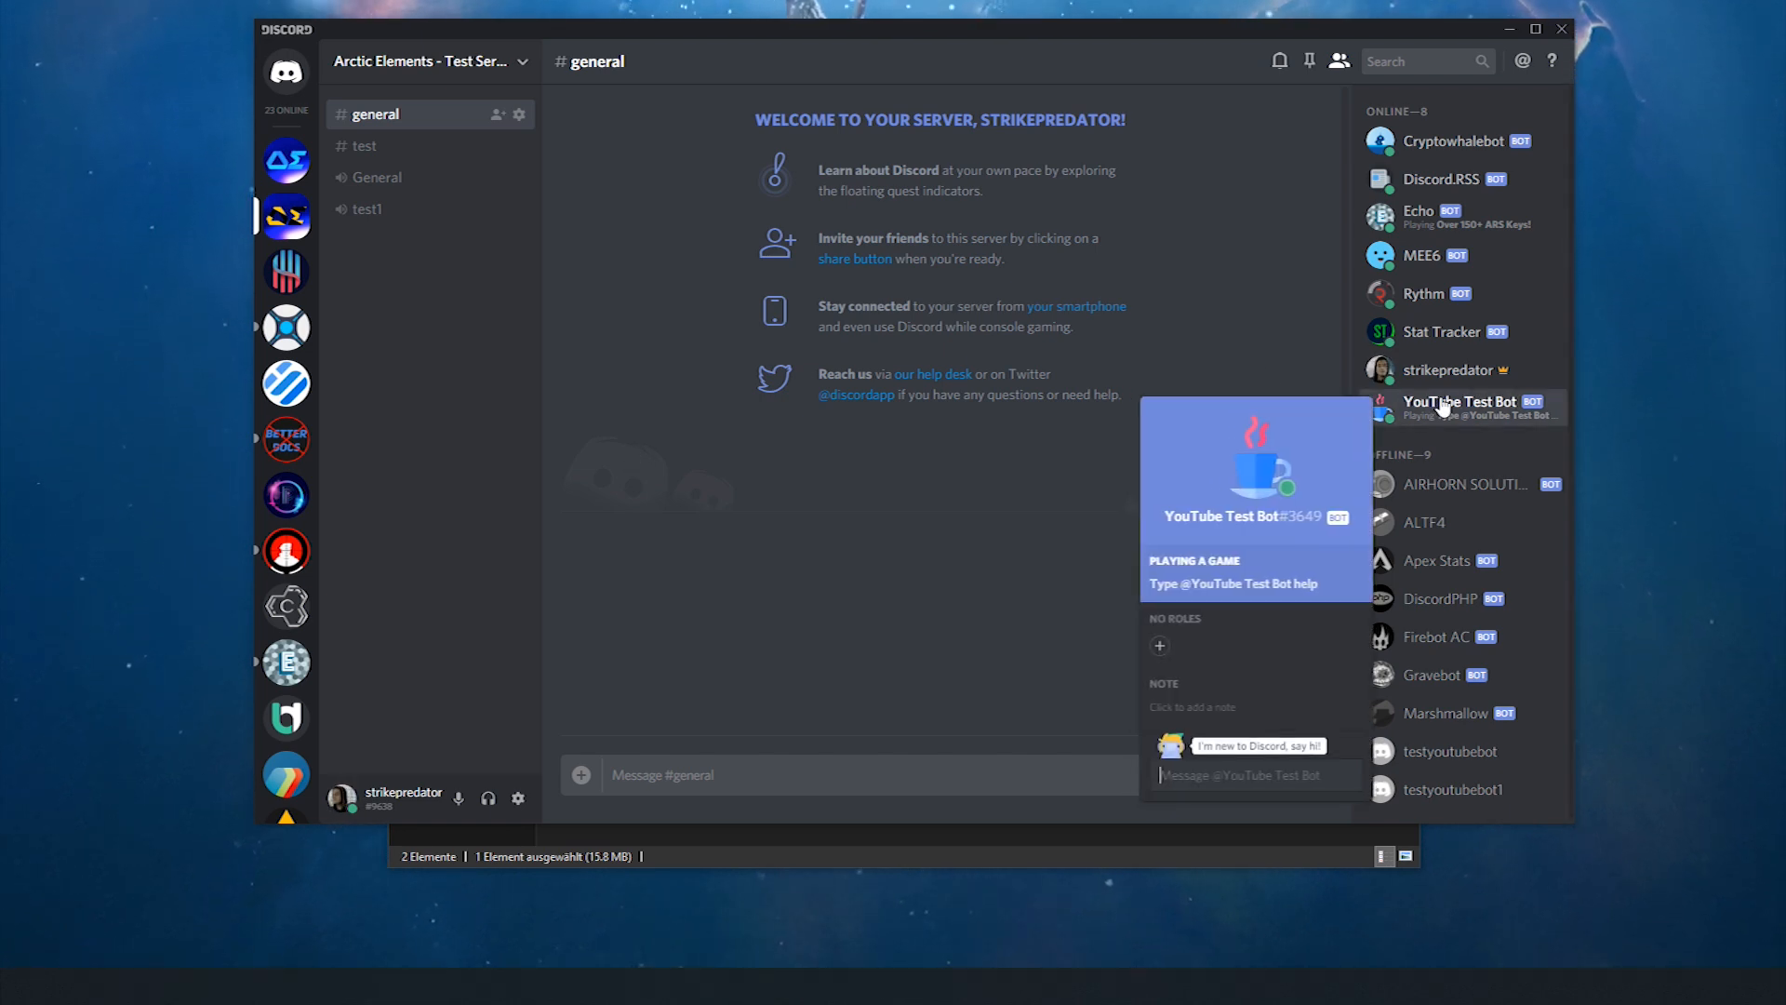
{"action": "left_click", "coordinate": [1159, 646]}
{"action": "key", "text": "Escape"}
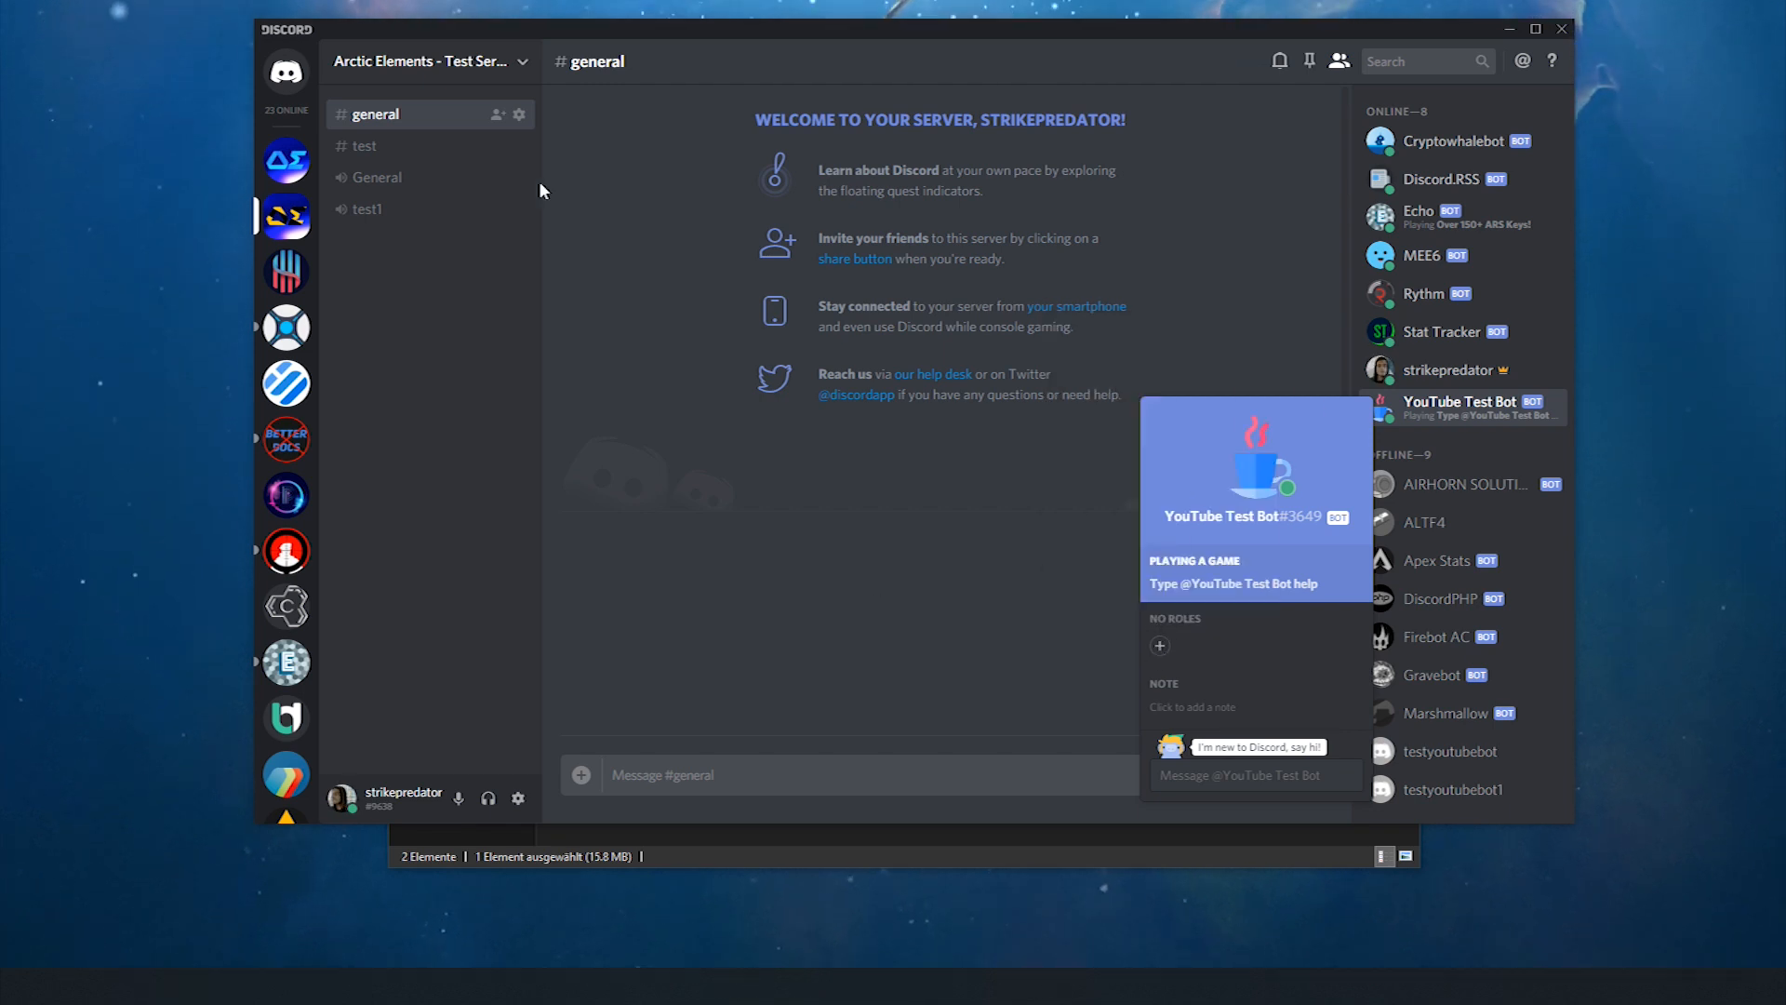
{"action": "left_click", "coordinate": [437, 147]}
{"action": "left_click", "coordinate": [421, 117]}
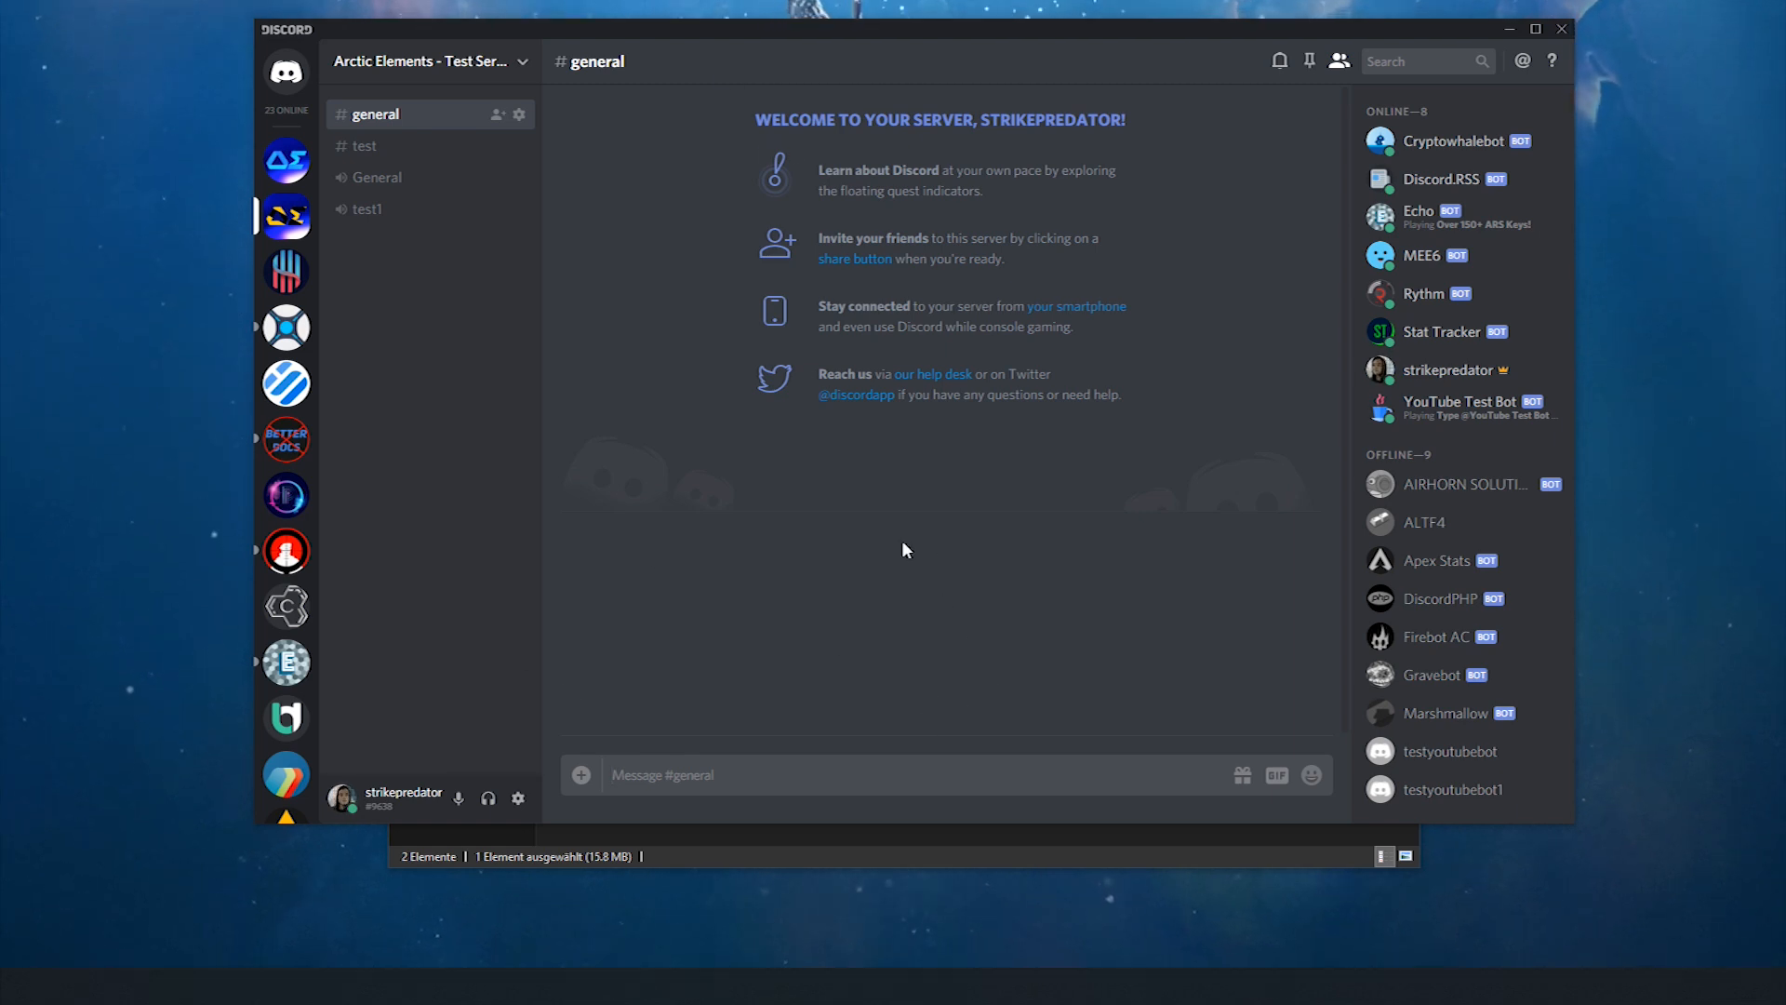
{"action": "left_click", "coordinate": [1470, 408]}
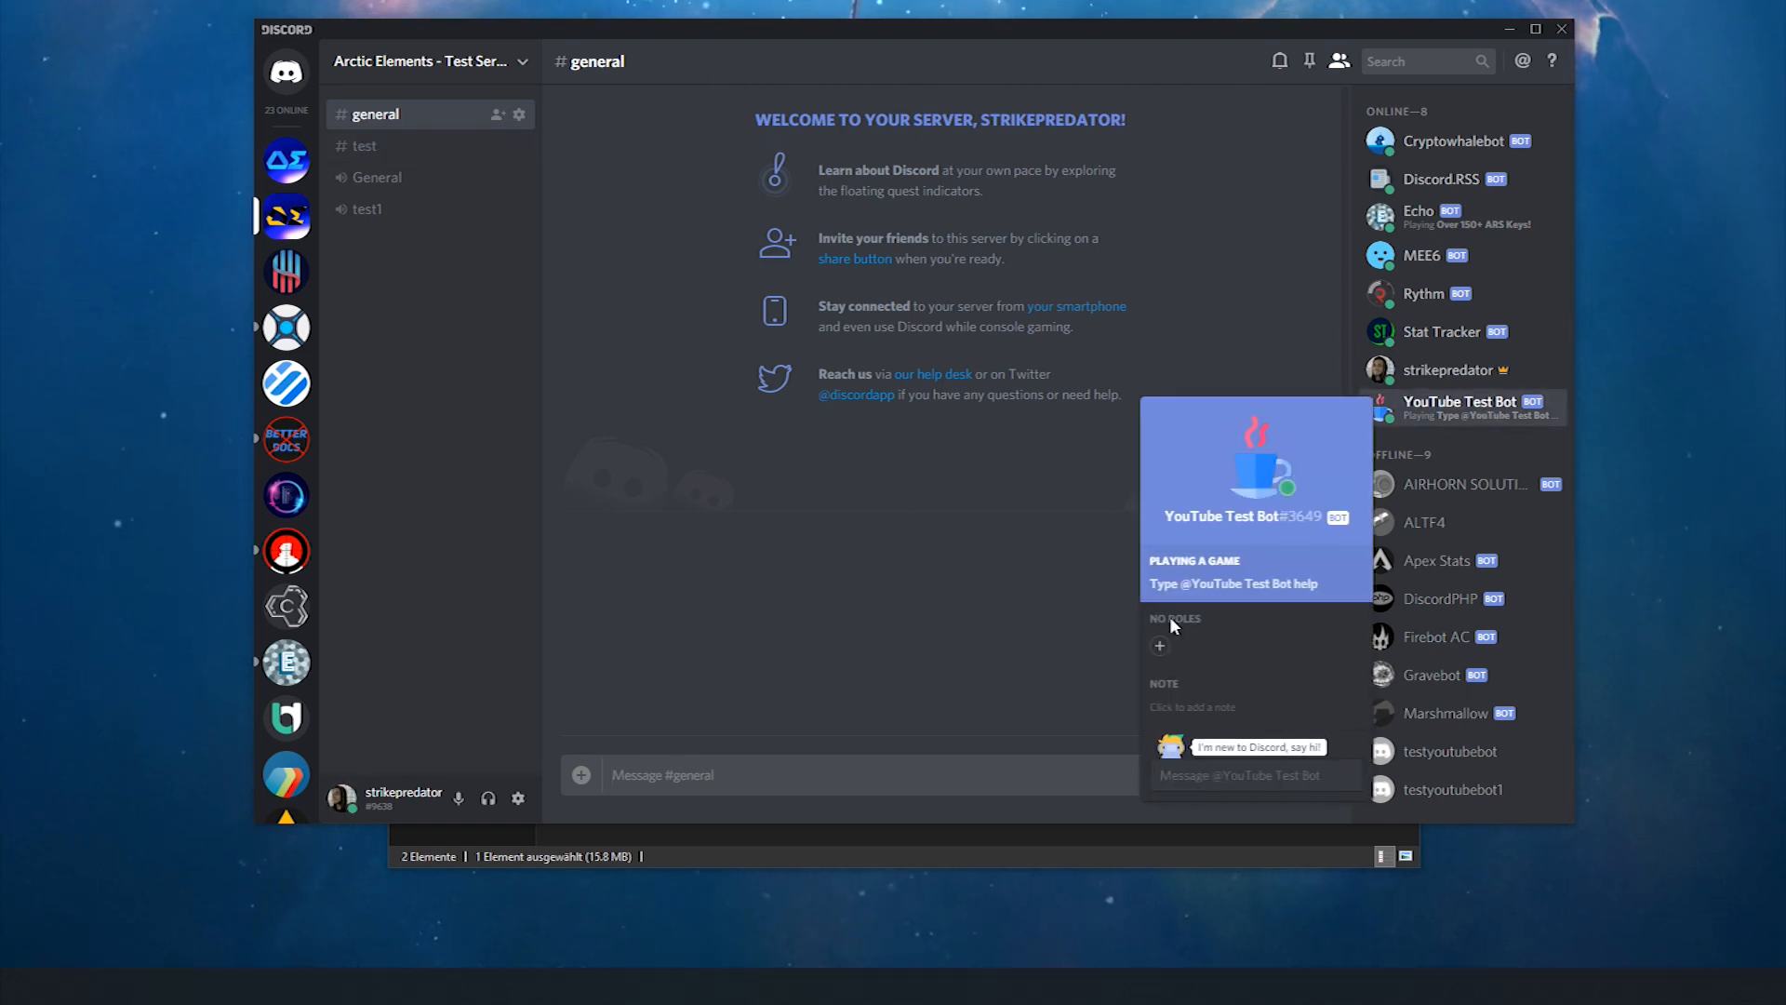
{"action": "left_click", "coordinate": [1221, 208]}
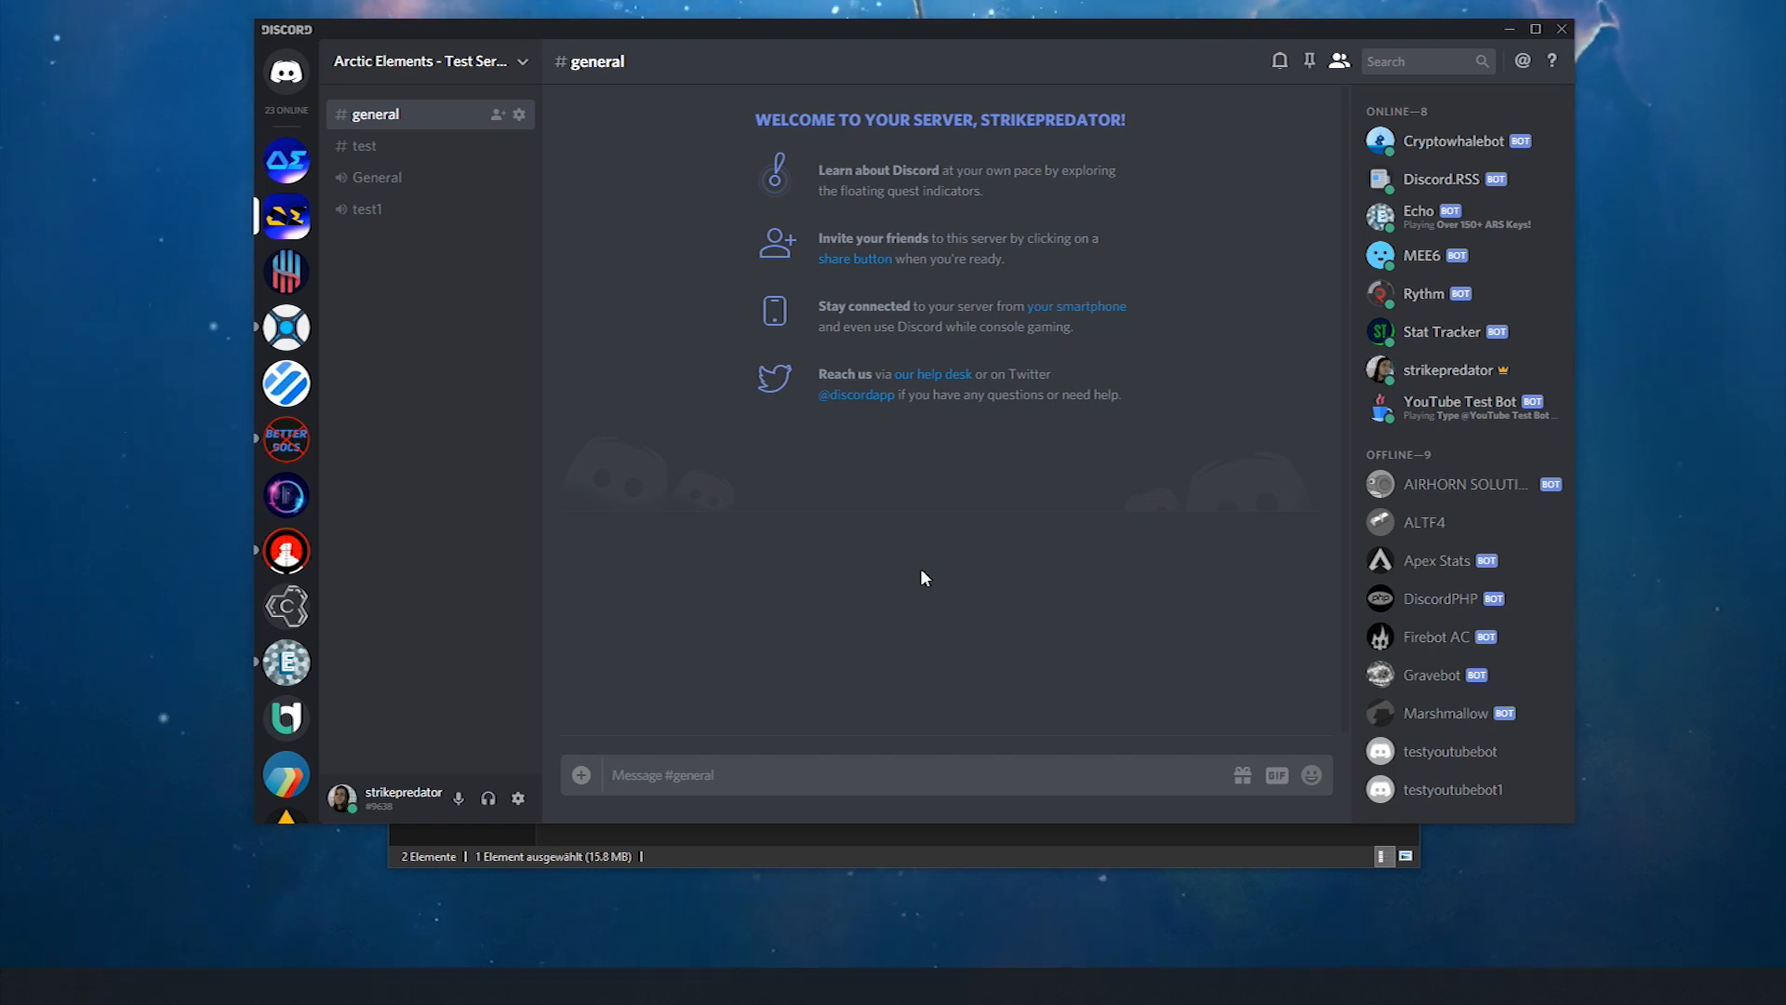
- Return to the YouTubeTestBot folder, close the running JMusicBot and open config.txt in Notepad++
{"action": "left_click", "coordinate": [661, 853]}
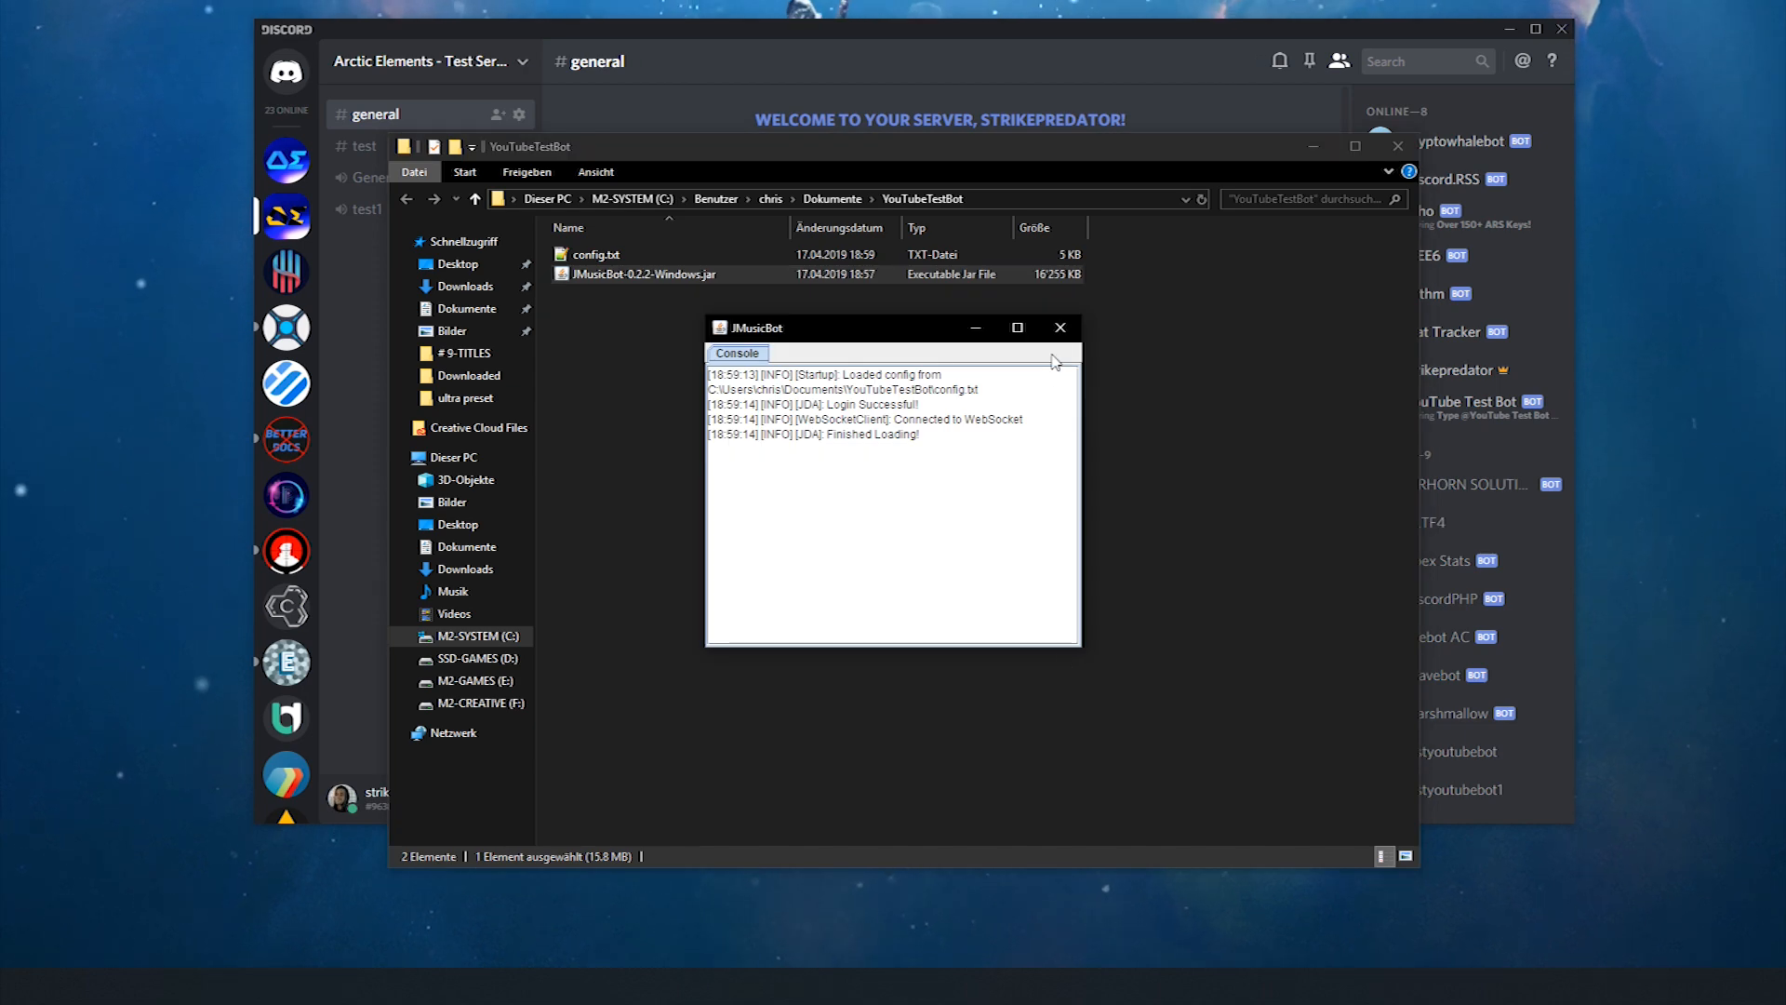
{"action": "left_click", "coordinate": [1060, 328]}
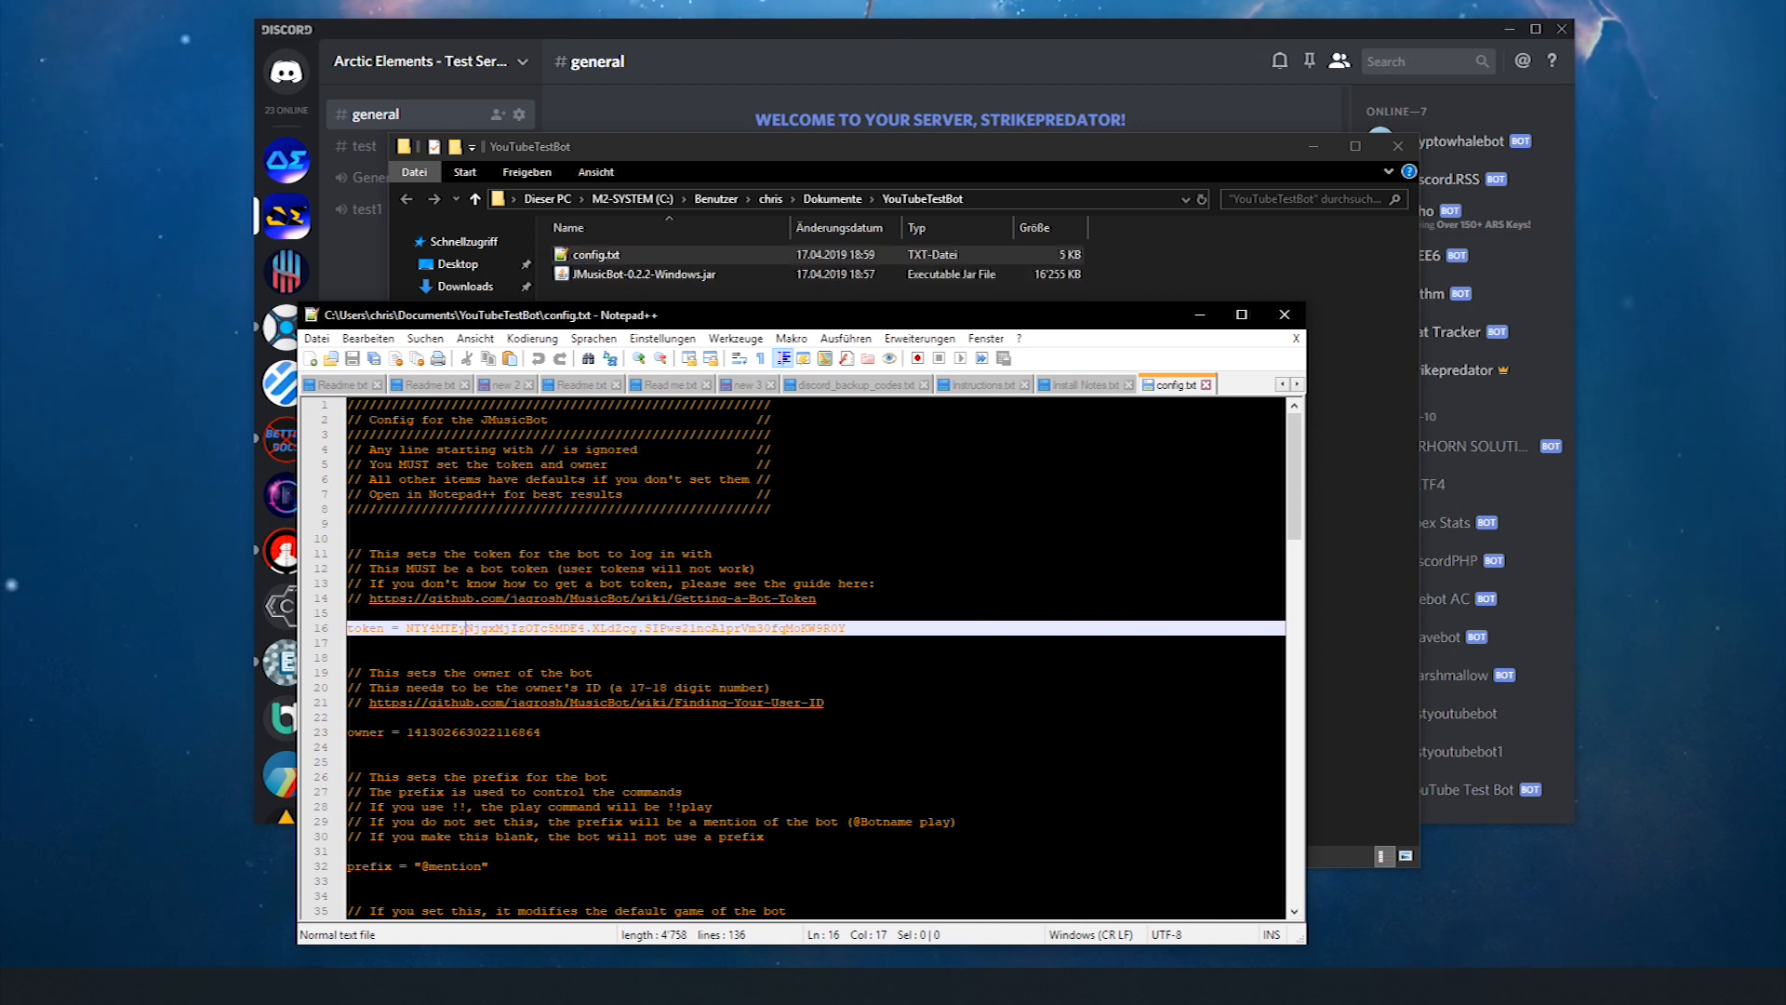
{"action": "left_click", "coordinate": [1129, 641]}
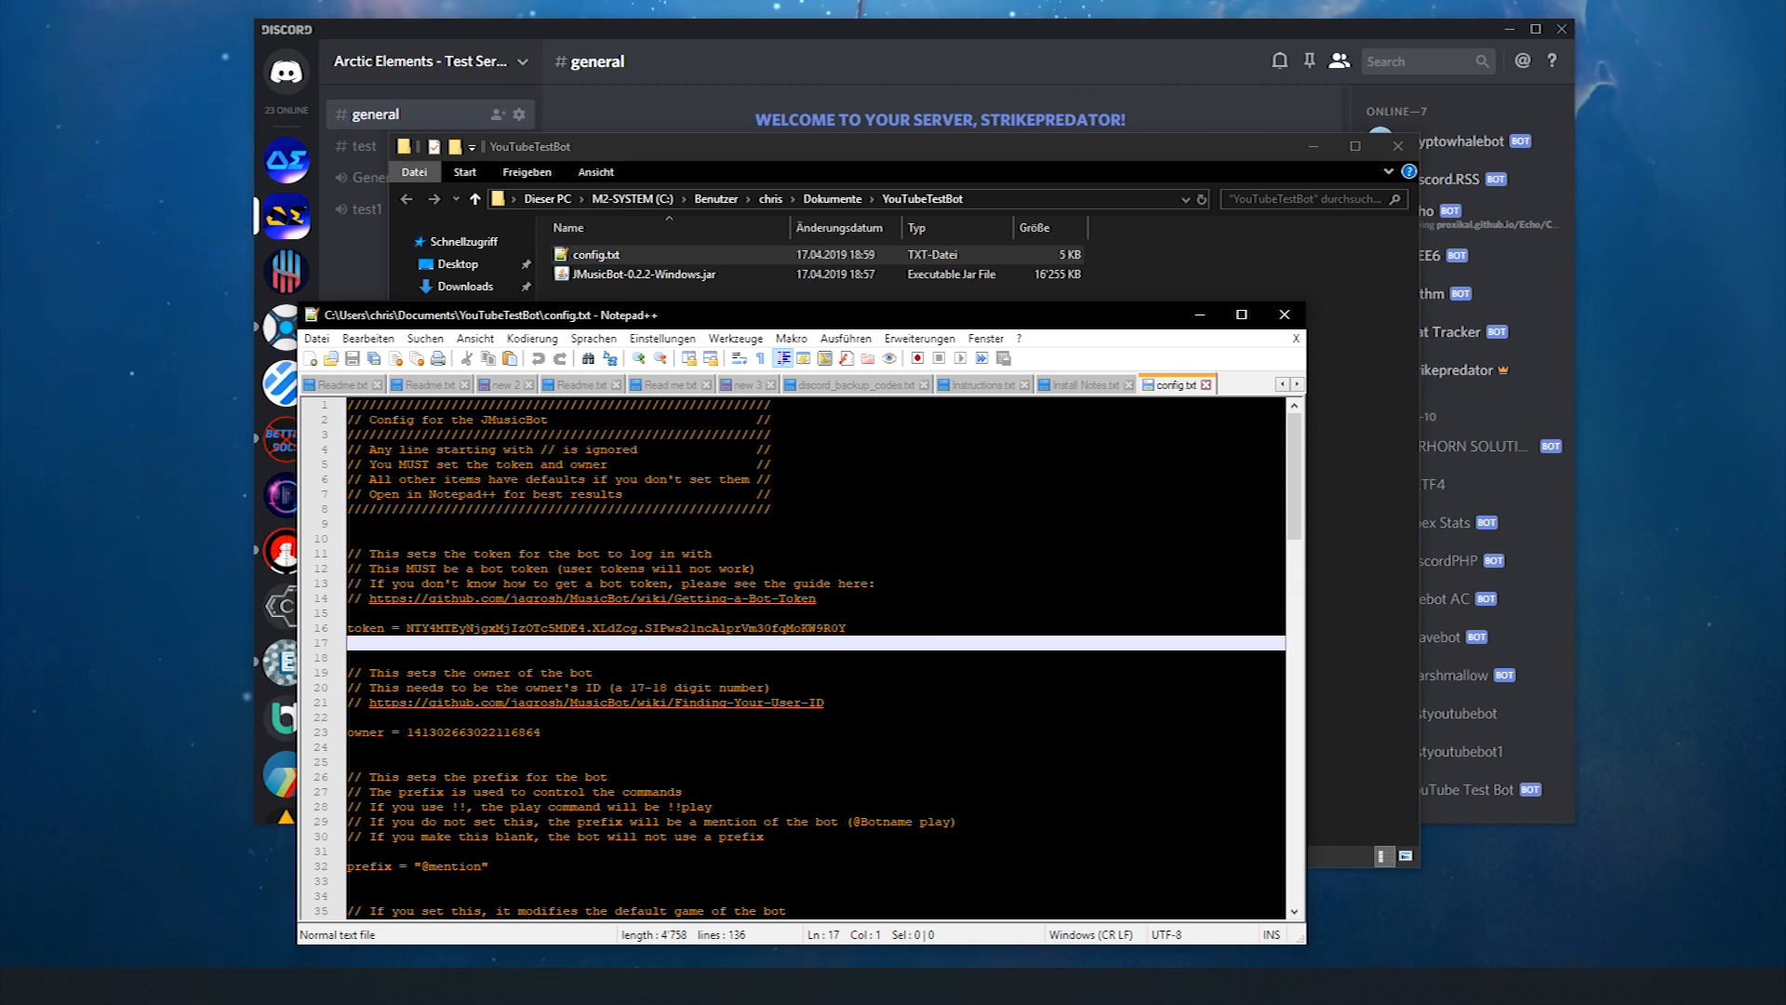
- Set the bot's command prefix to "!" in config.txt and save the file
{"action": "scroll", "coordinate": [824, 659], "scroll_direction": "down", "scroll_amount": 7}
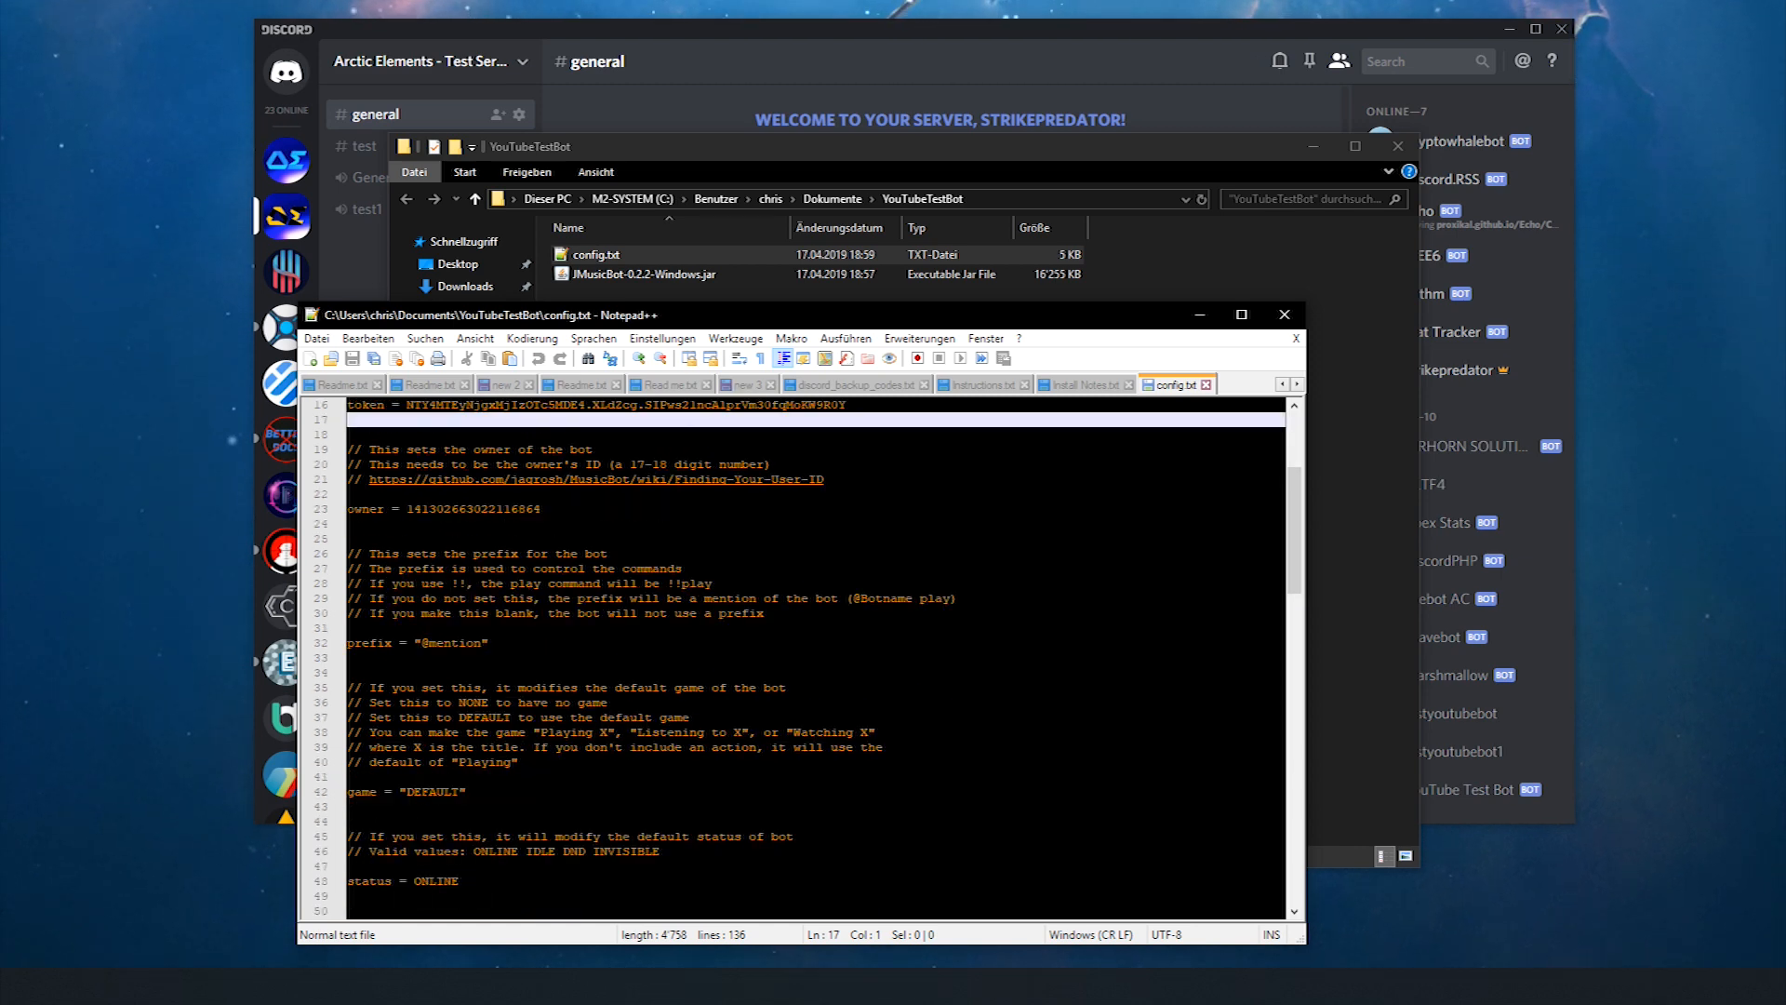
{"action": "scroll", "coordinate": [824, 658], "scroll_direction": "up", "scroll_amount": 4}
{"action": "left_click_drag", "start_coordinate": [421, 732], "coordinate": [451, 732]}
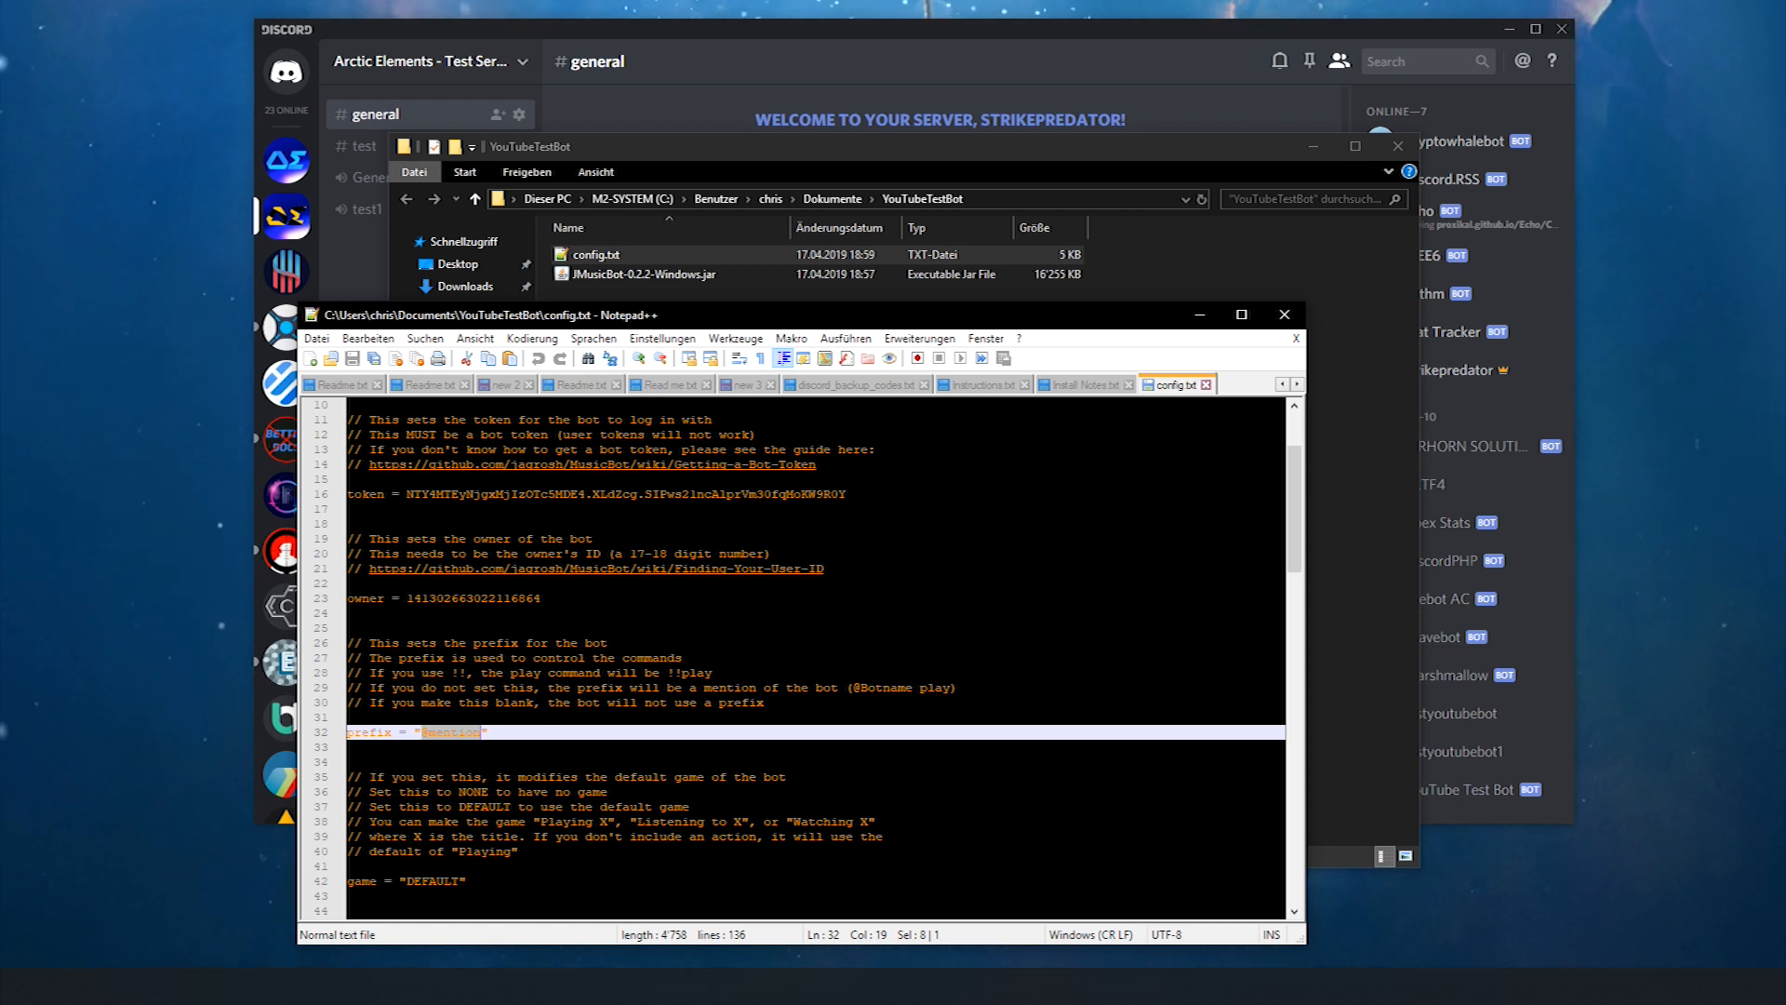
{"action": "key", "text": "BackSpace"}
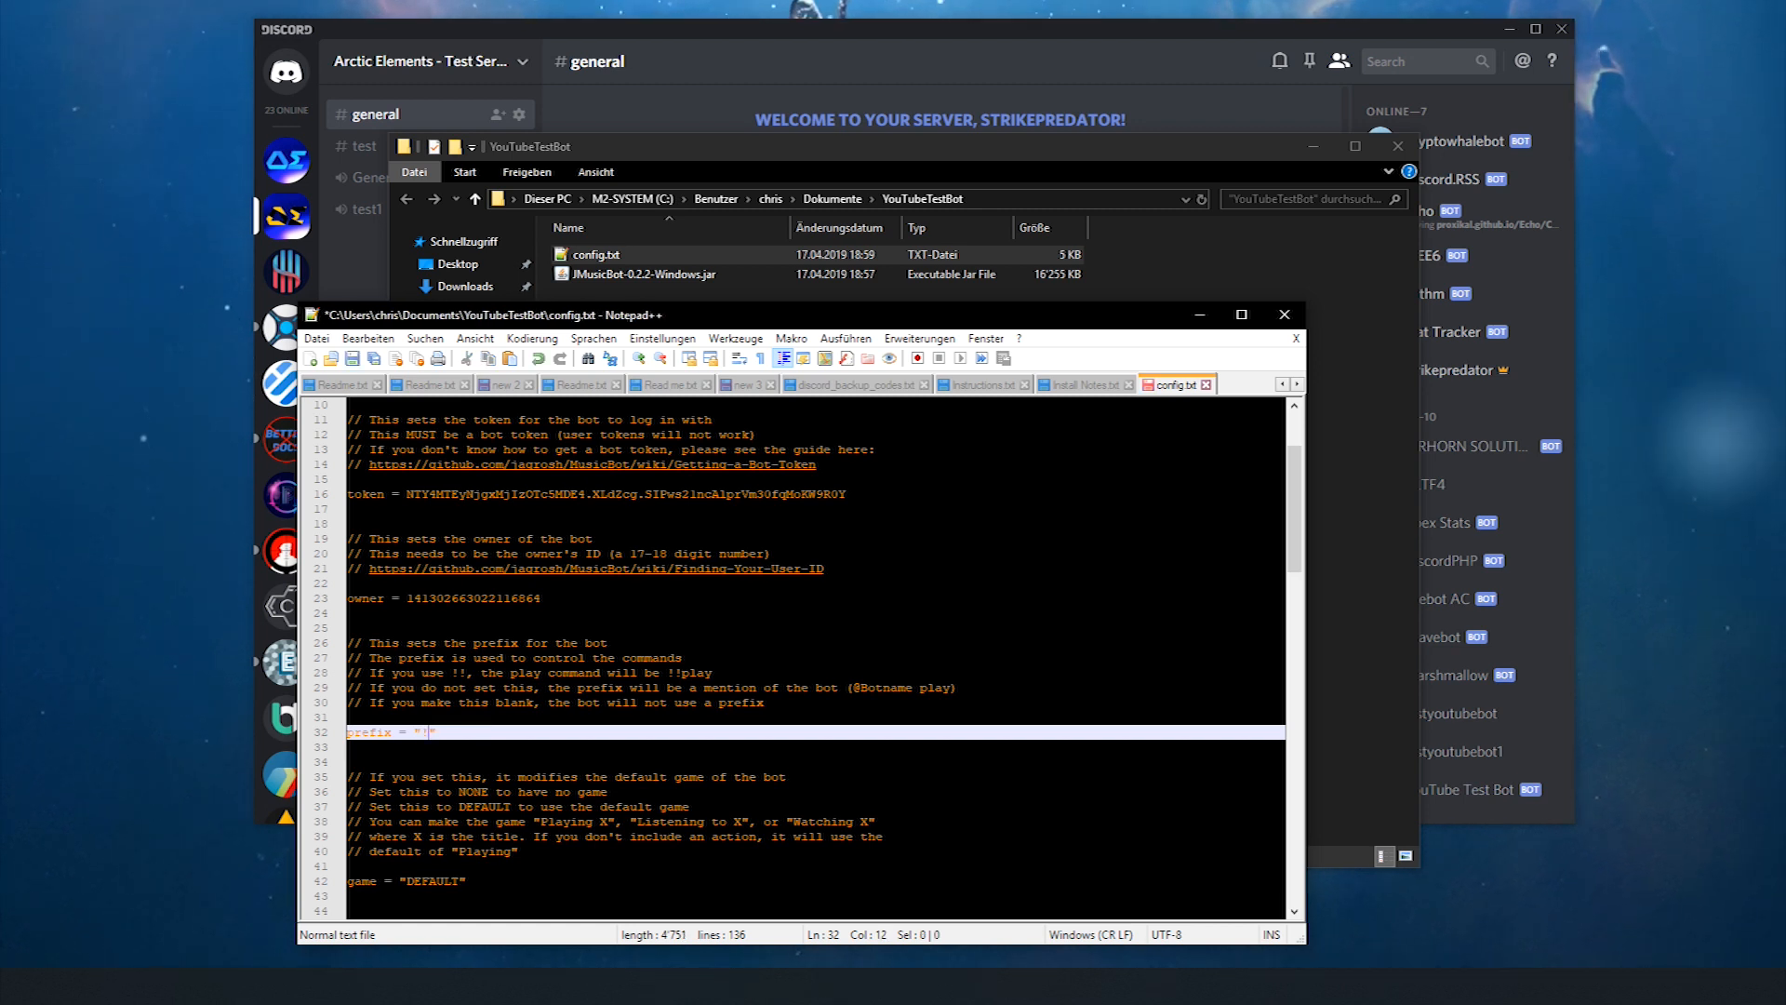
{"action": "left_click", "coordinate": [351, 358]}
{"action": "scroll", "coordinate": [790, 651], "scroll_direction": "down", "scroll_amount": 1}
{"action": "scroll", "coordinate": [791, 651], "scroll_direction": "down", "scroll_amount": 3}
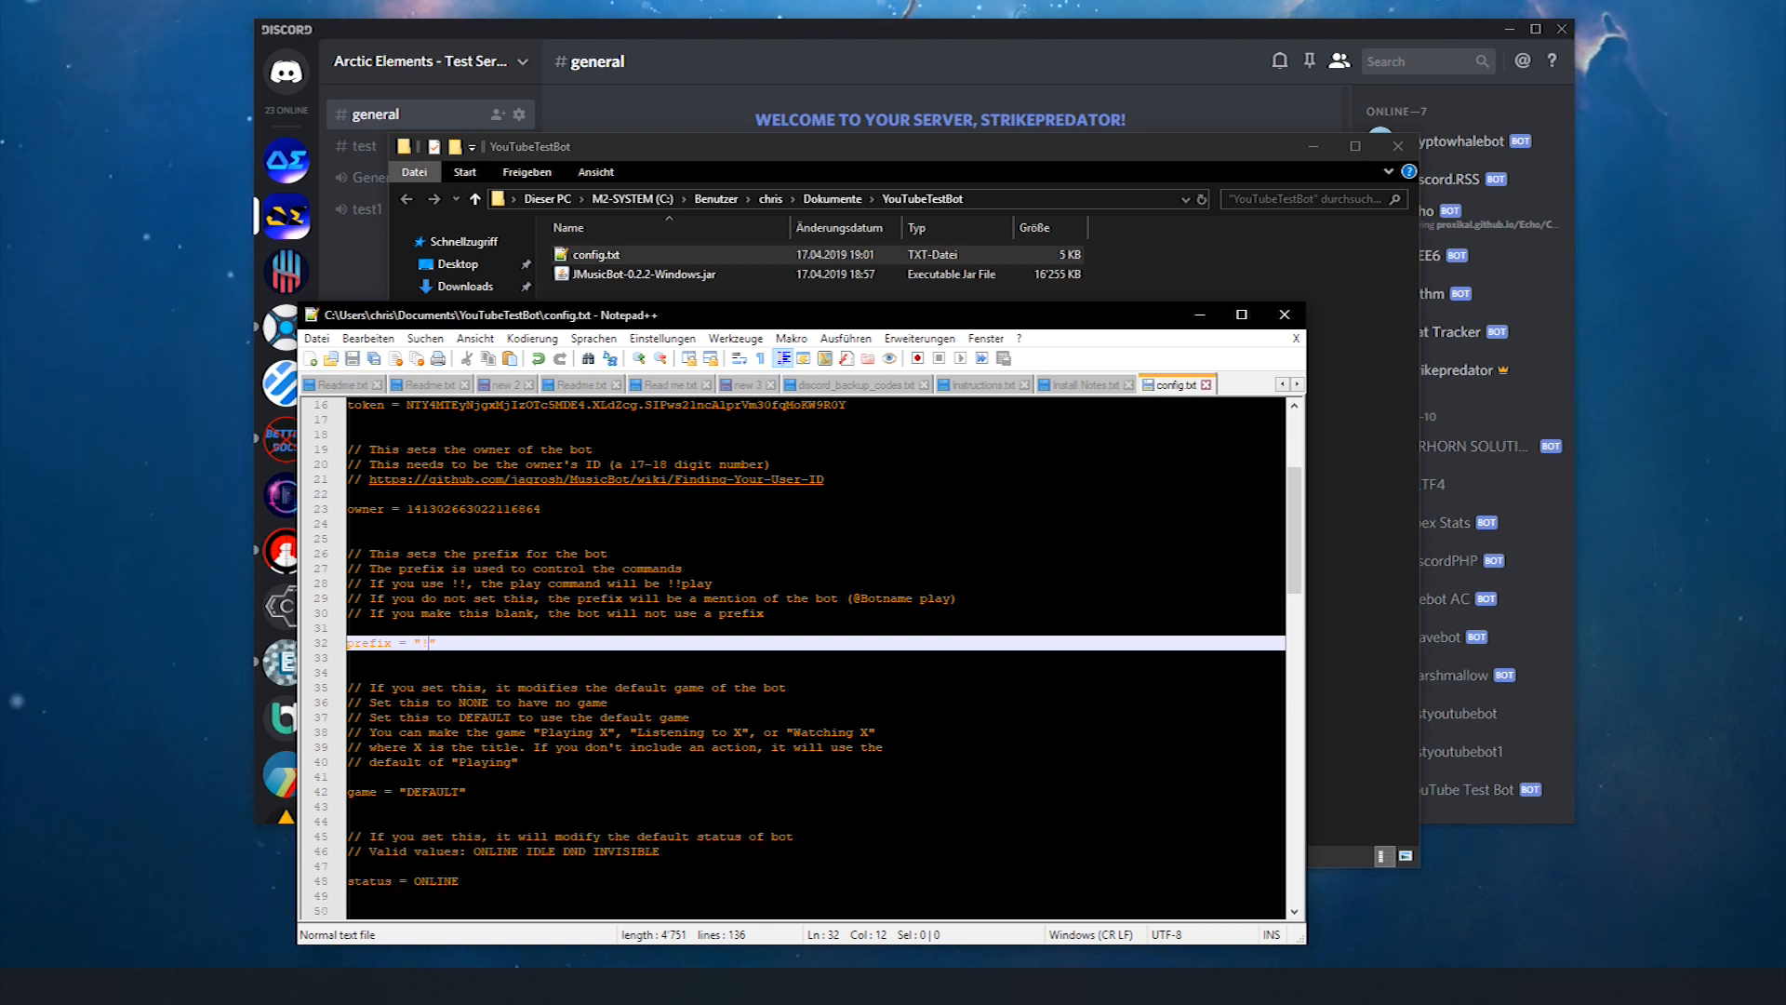
- Examine the game setting and its explanatory comments in config.txt, and check YouTube Test Bot's entry in Discord's member list
{"action": "left_click", "coordinate": [574, 658]}
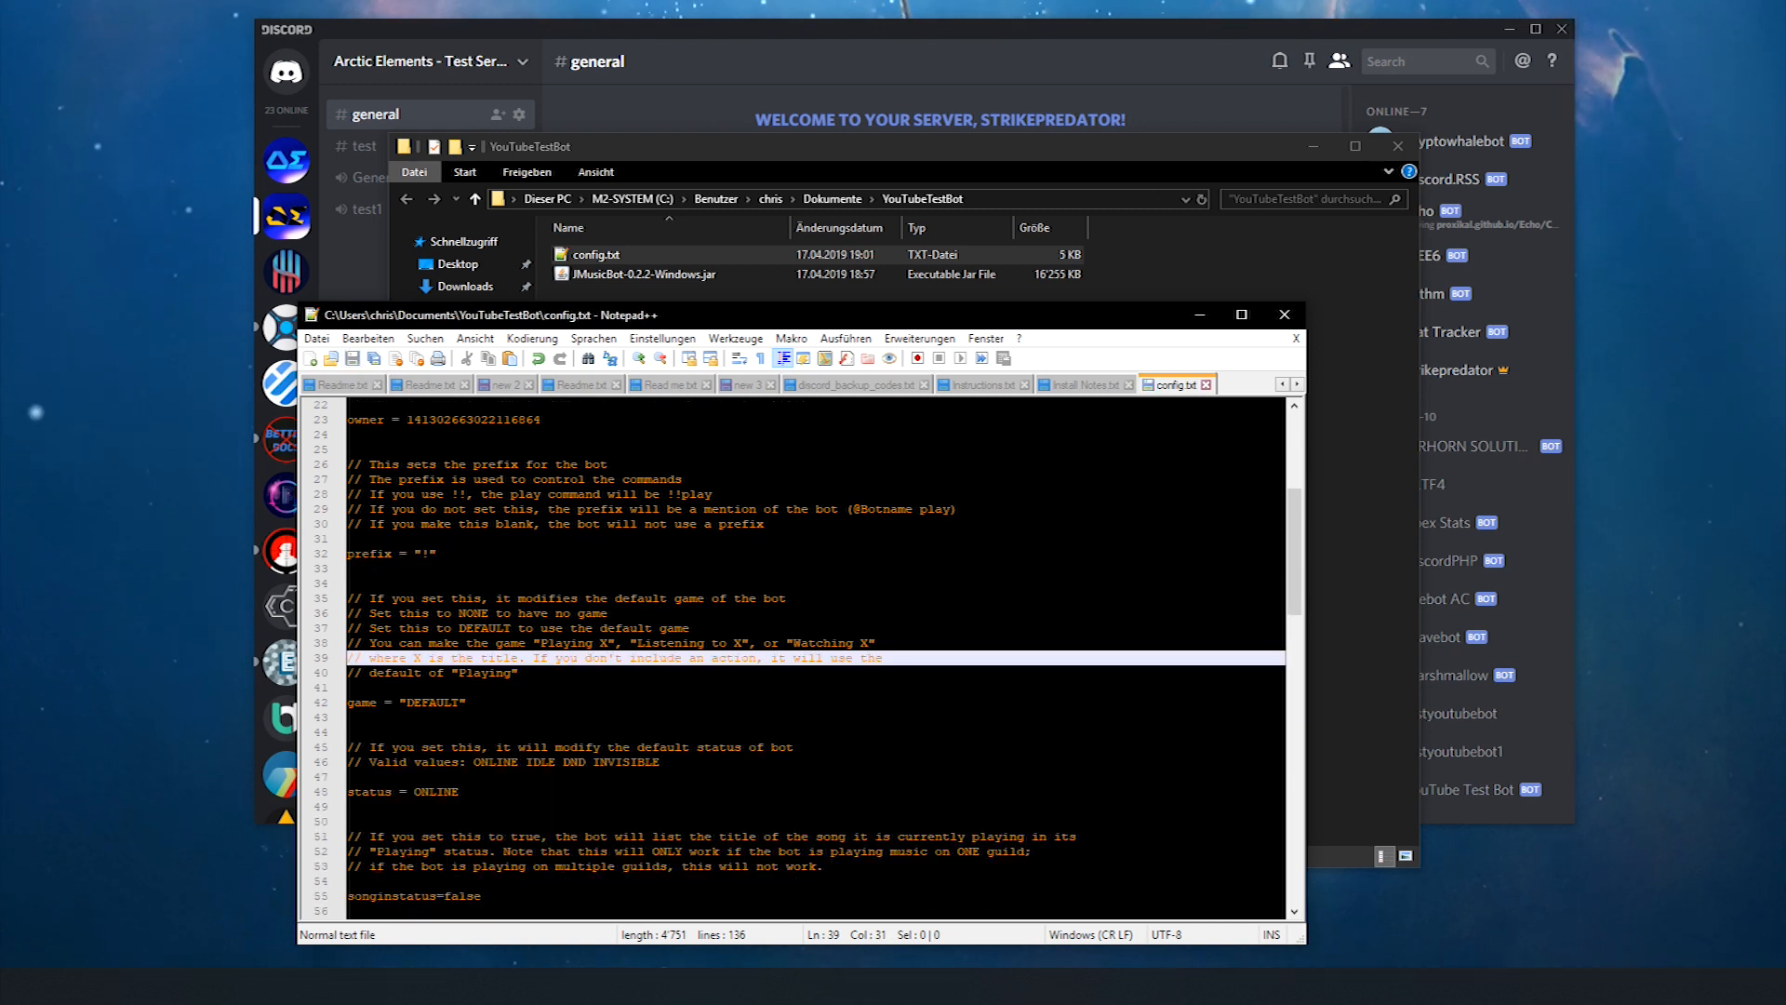
{"action": "double_click", "coordinate": [432, 702]}
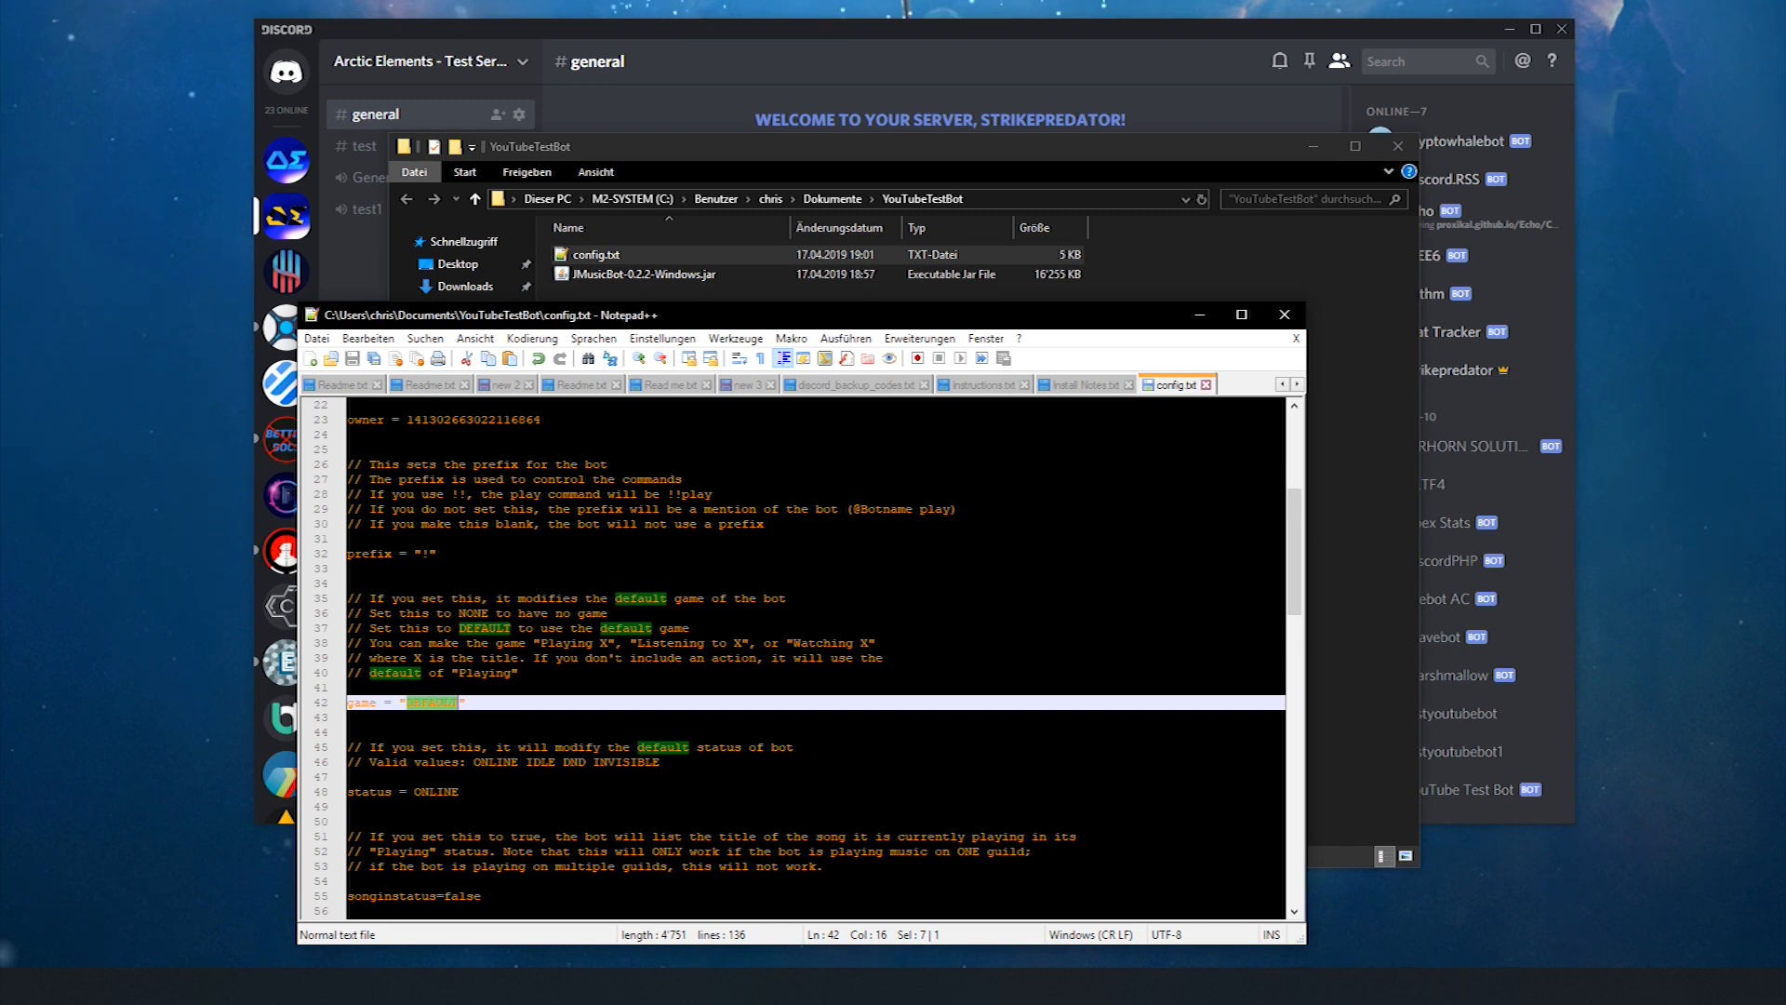
{"action": "left_click", "coordinate": [418, 658]}
{"action": "left_click_drag", "start_coordinate": [407, 643], "coordinate": [563, 629]}
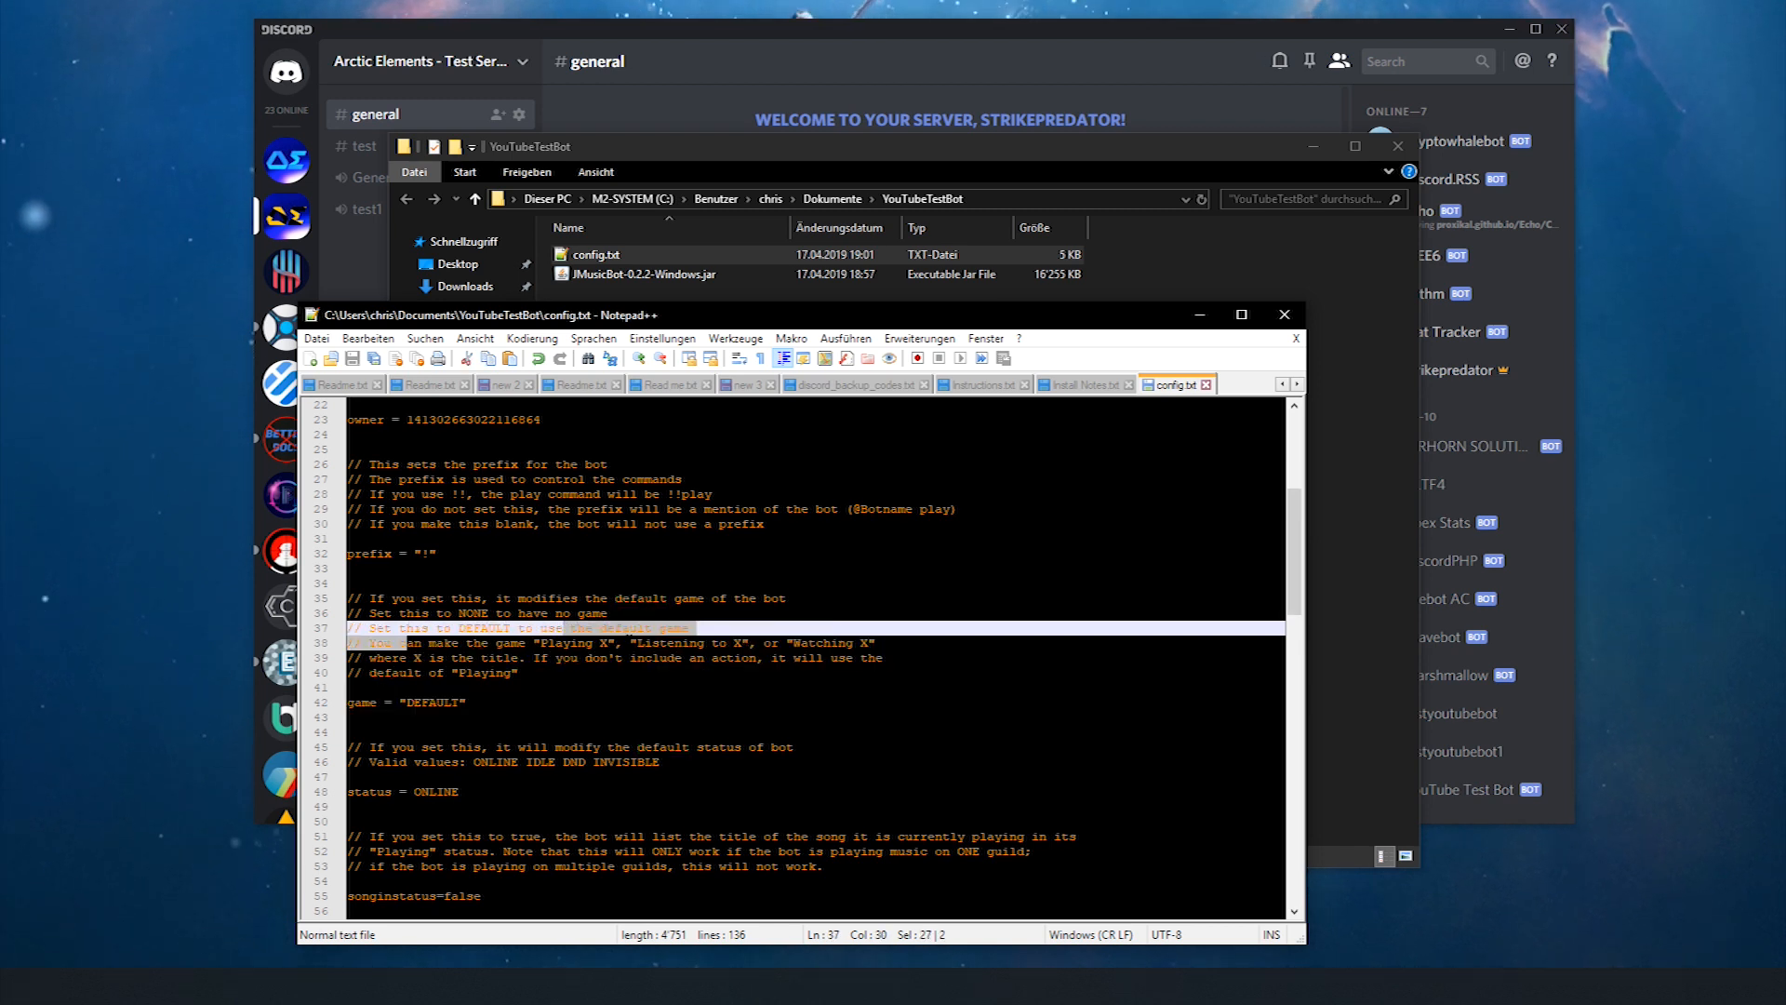
{"action": "left_click", "coordinate": [409, 643]}
{"action": "double_click", "coordinate": [414, 642]}
{"action": "left_click", "coordinate": [540, 642]}
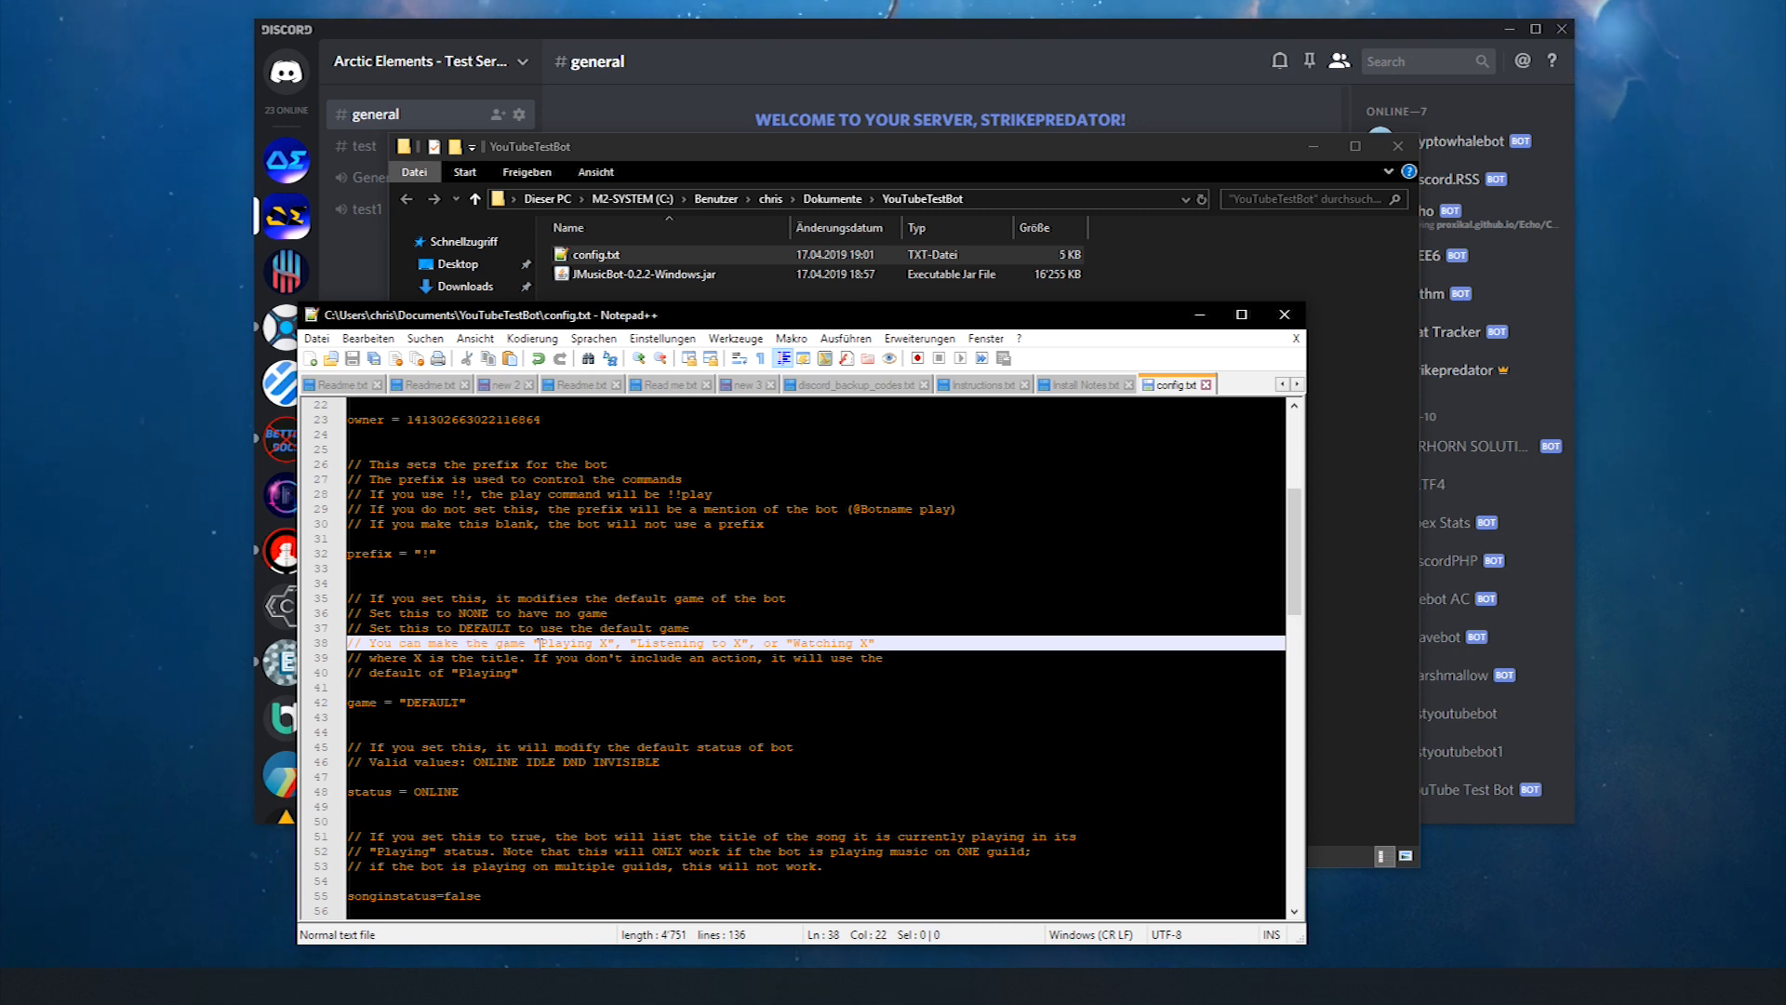
{"action": "left_click_drag", "start_coordinate": [815, 643], "coordinate": [862, 643]}
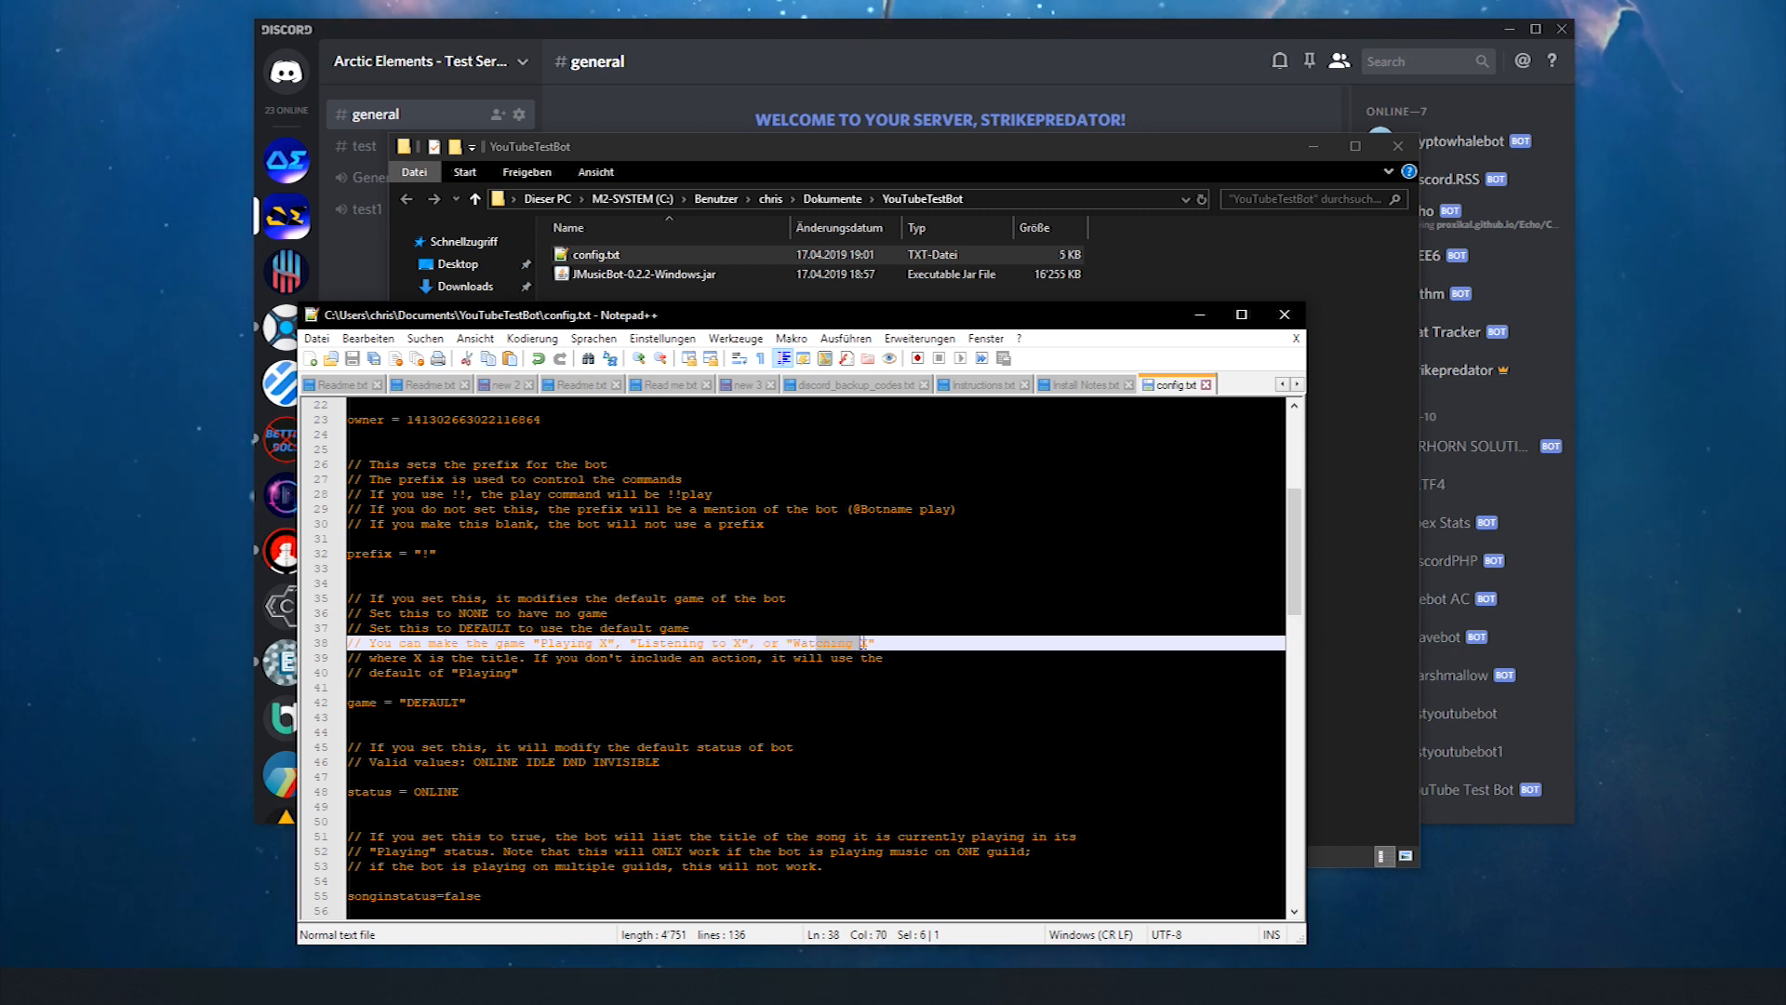
{"action": "left_click", "coordinate": [855, 702]}
{"action": "left_click", "coordinate": [606, 657]}
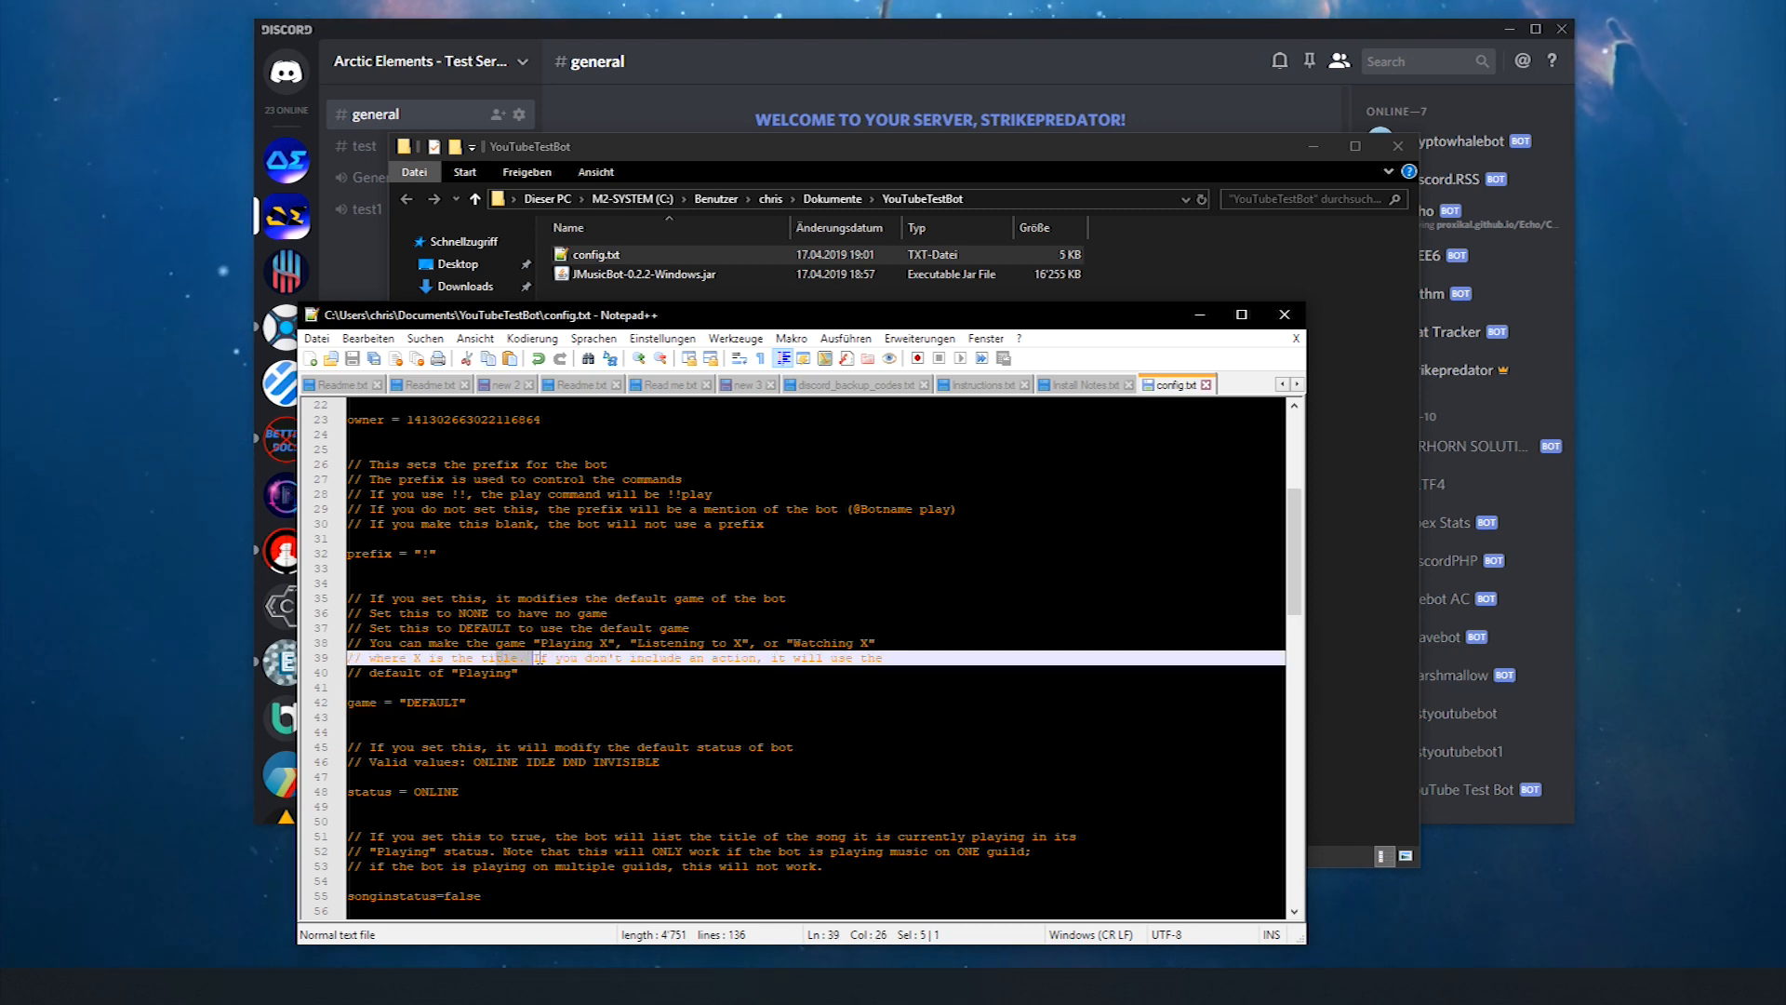
{"action": "left_click_drag", "start_coordinate": [413, 702], "coordinate": [459, 703]}
{"action": "left_click", "coordinate": [1383, 42]}
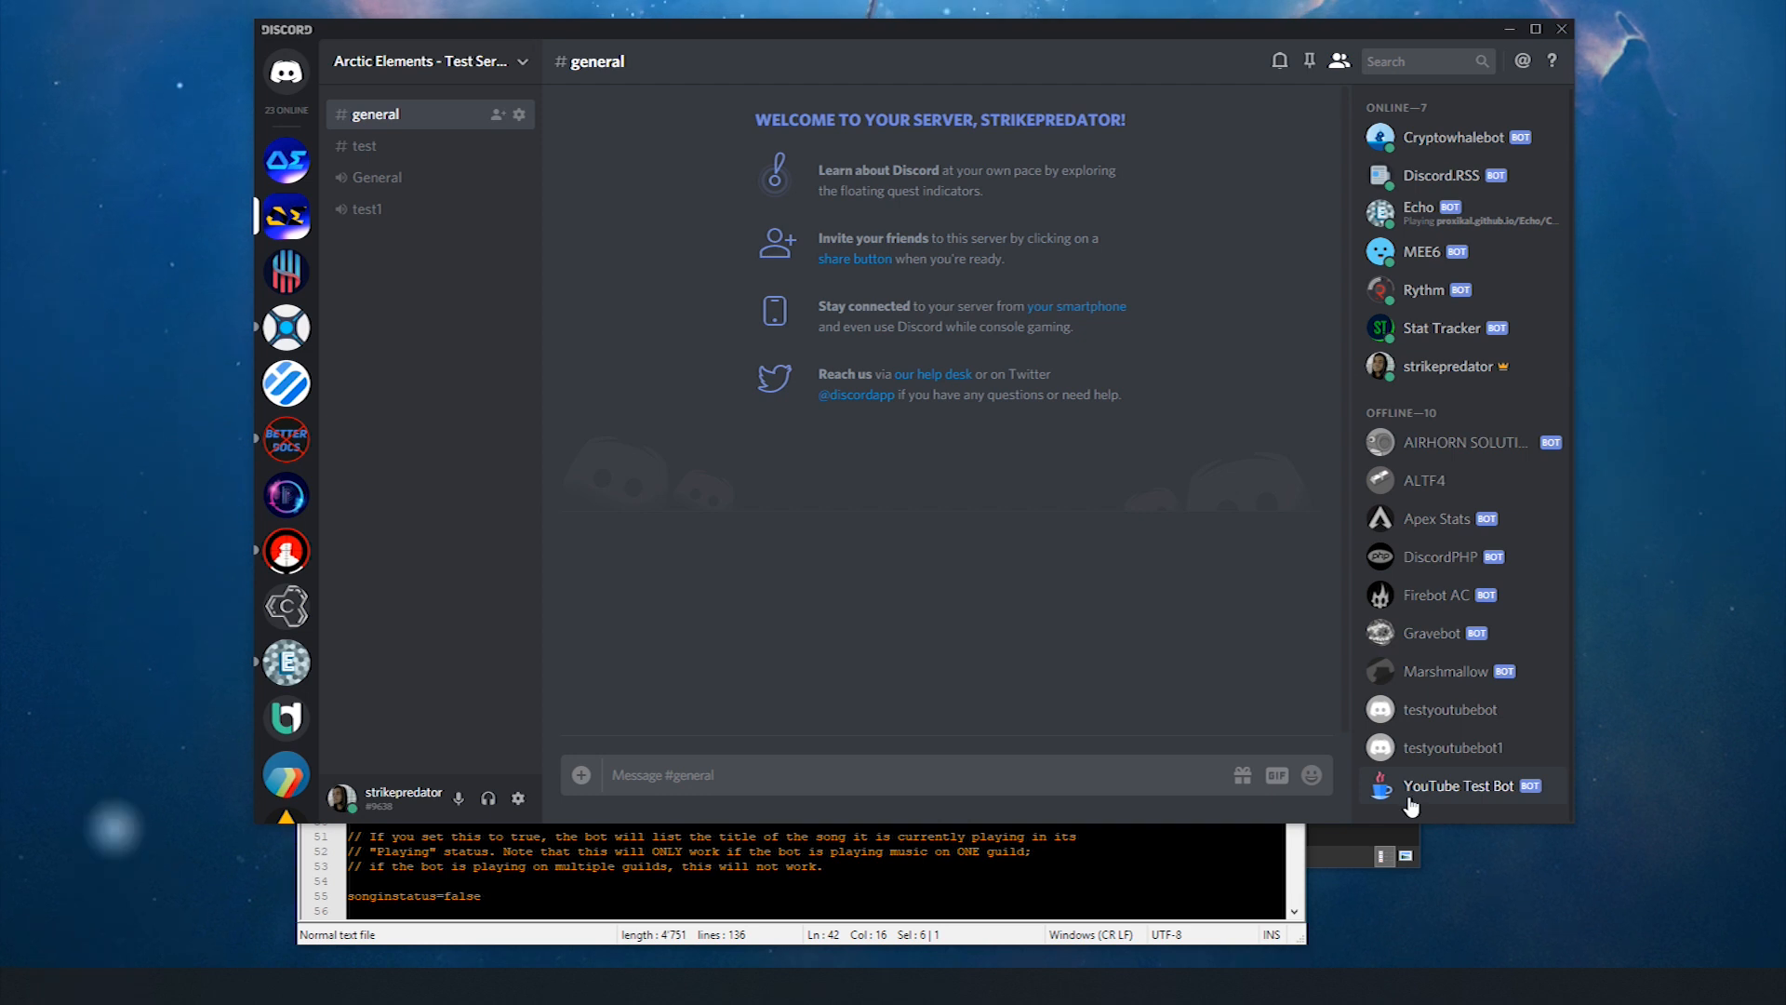
- Return to config.txt in Notepad++, set songinstatus to true and save the file
{"action": "left_click", "coordinate": [1138, 864]}
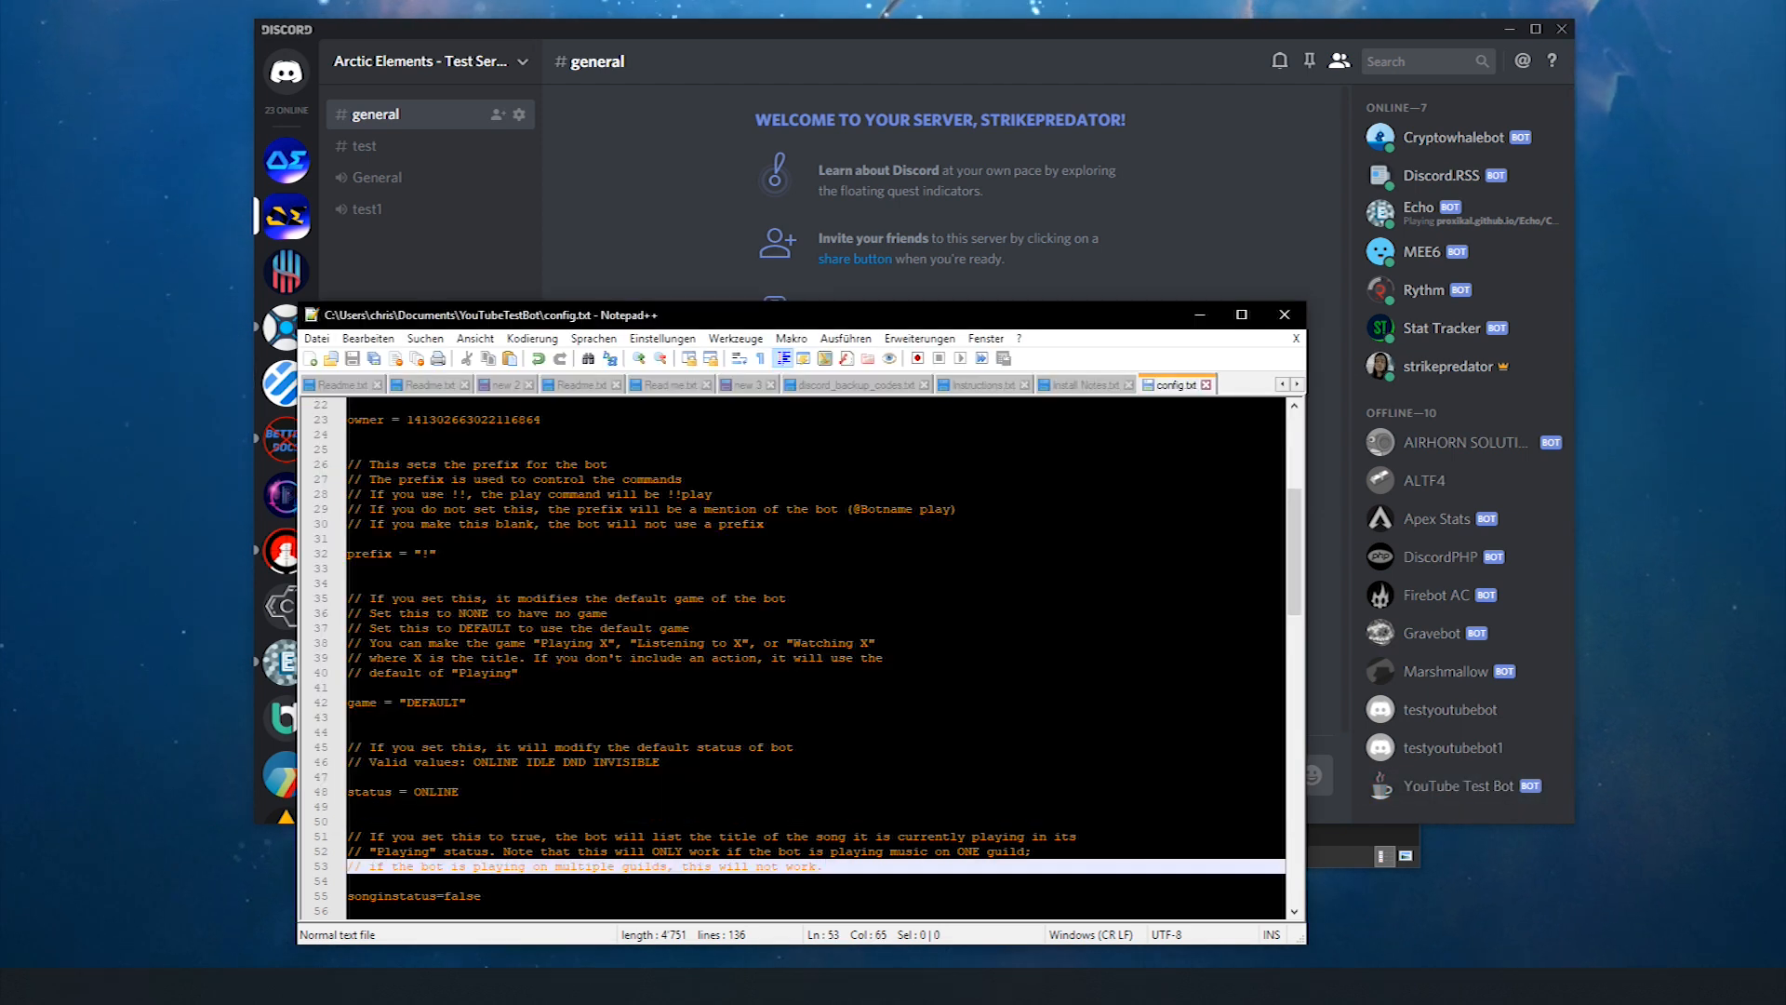
{"action": "scroll", "coordinate": [482, 627], "scroll_direction": "down", "scroll_amount": 6}
{"action": "left_click", "coordinate": [482, 627]}
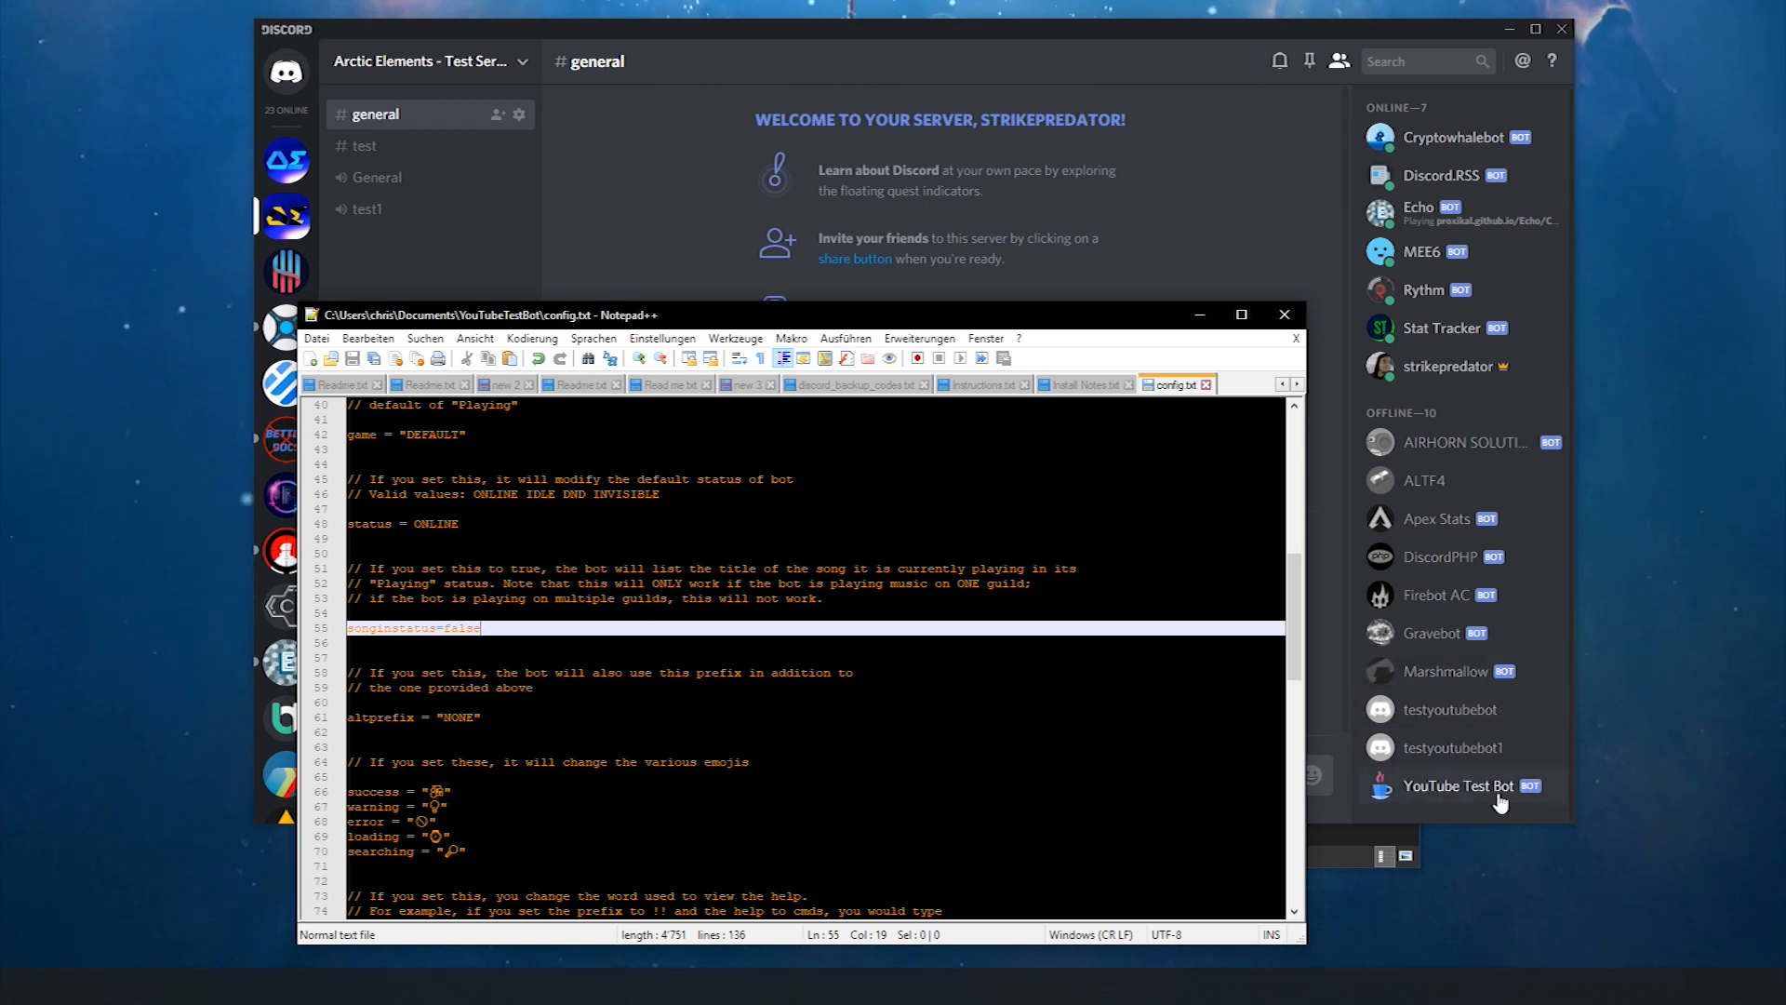
{"action": "left_click_drag", "start_coordinate": [481, 627], "coordinate": [443, 627]}
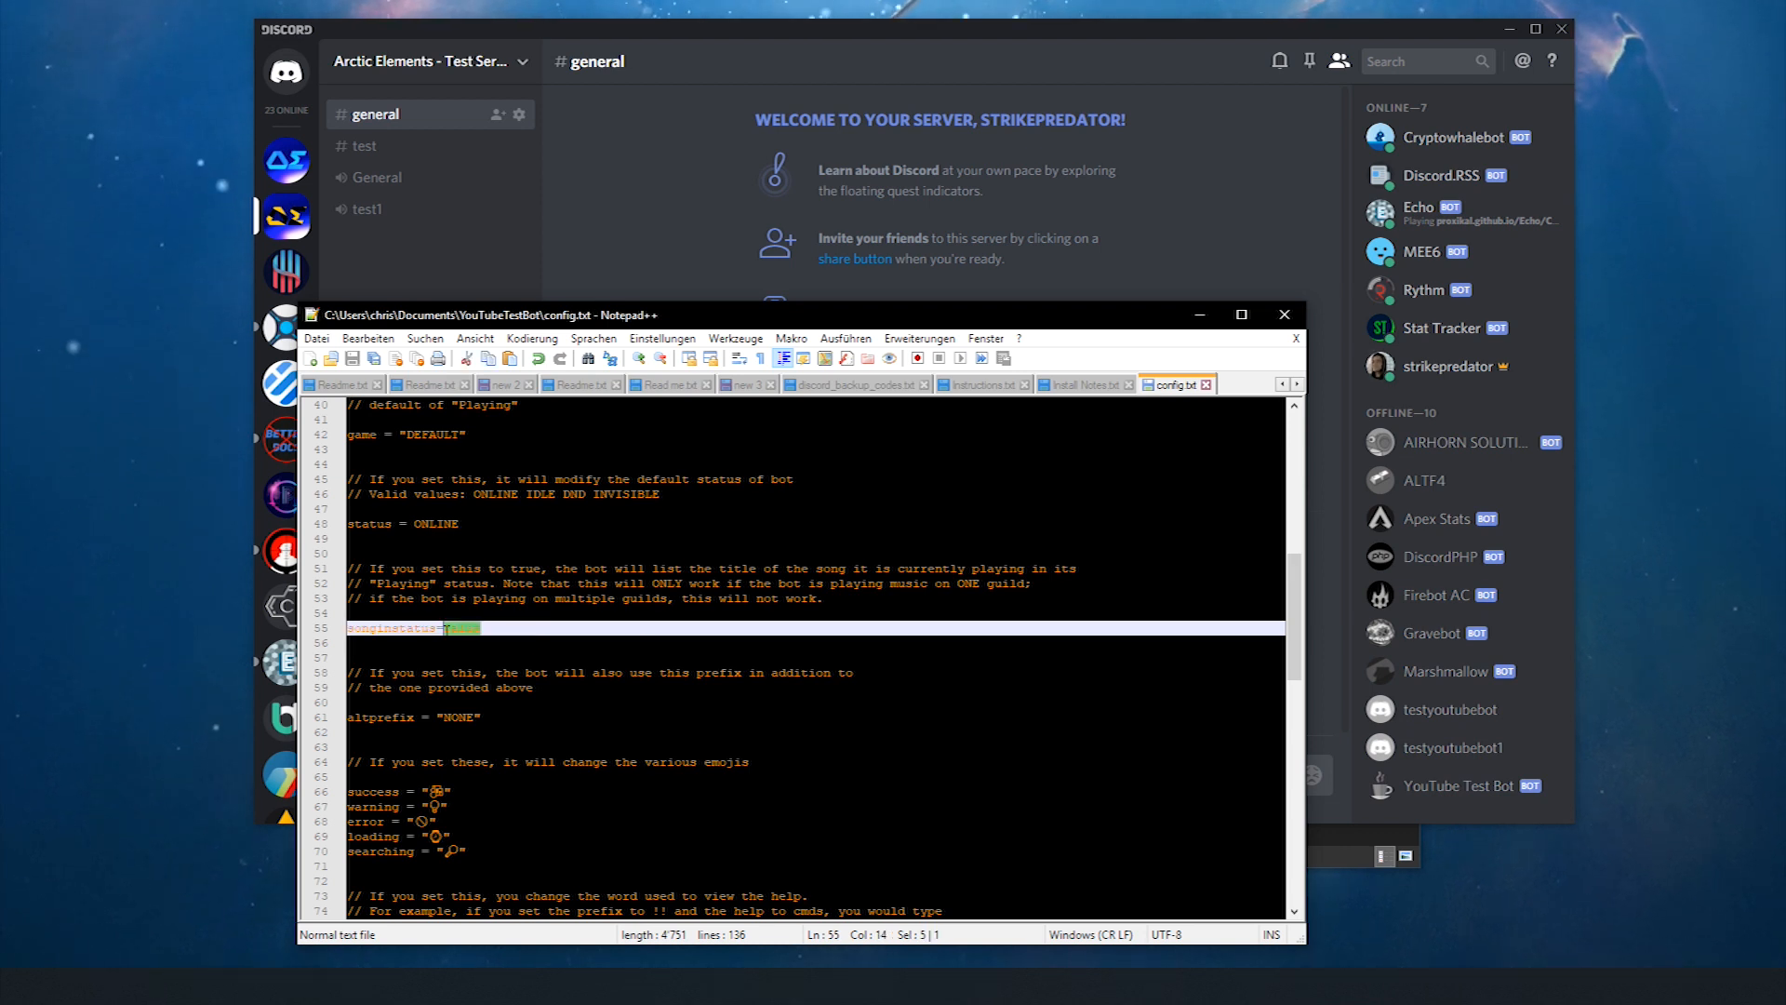
{"action": "type", "text": "true"}
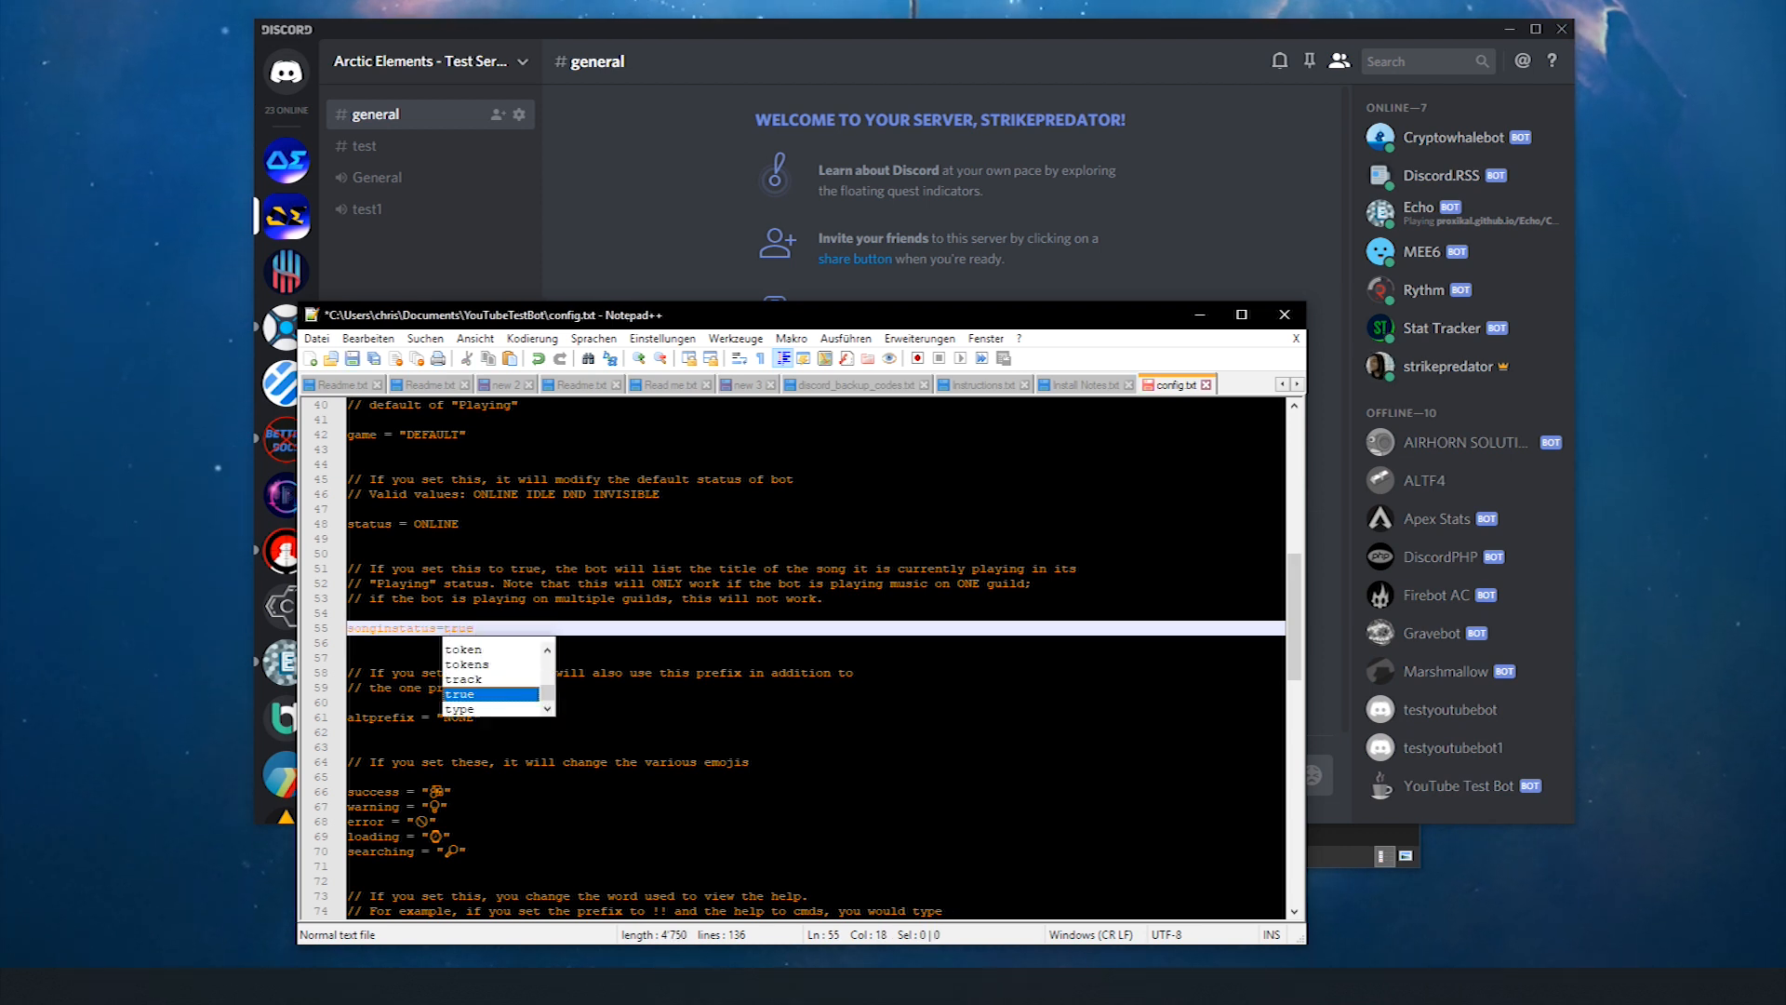
{"action": "left_click", "coordinate": [353, 359]}
{"action": "left_click", "coordinate": [651, 539]}
- Examine the altprefix setting in config.txt and the comment describing the additional prefix
{"action": "scroll", "coordinate": [652, 539], "scroll_direction": "down", "scroll_amount": 3}
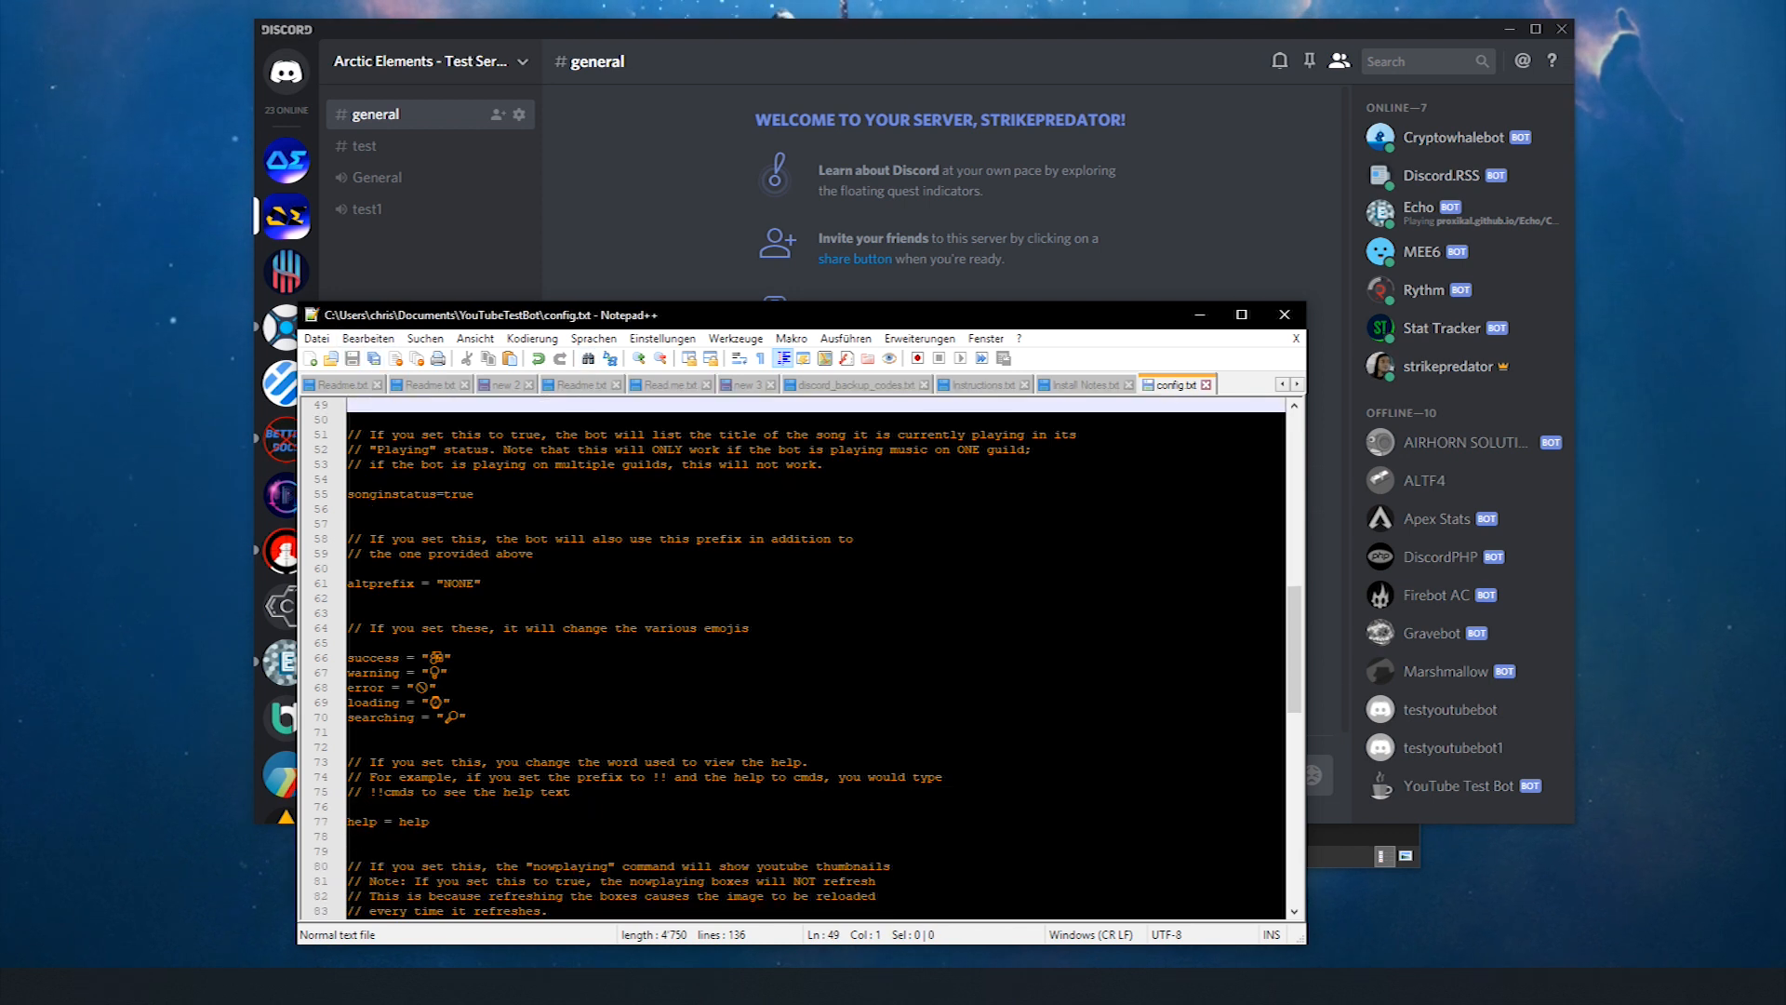
{"action": "left_click_drag", "start_coordinate": [375, 538], "coordinate": [840, 538]}
{"action": "left_click", "coordinate": [509, 553]}
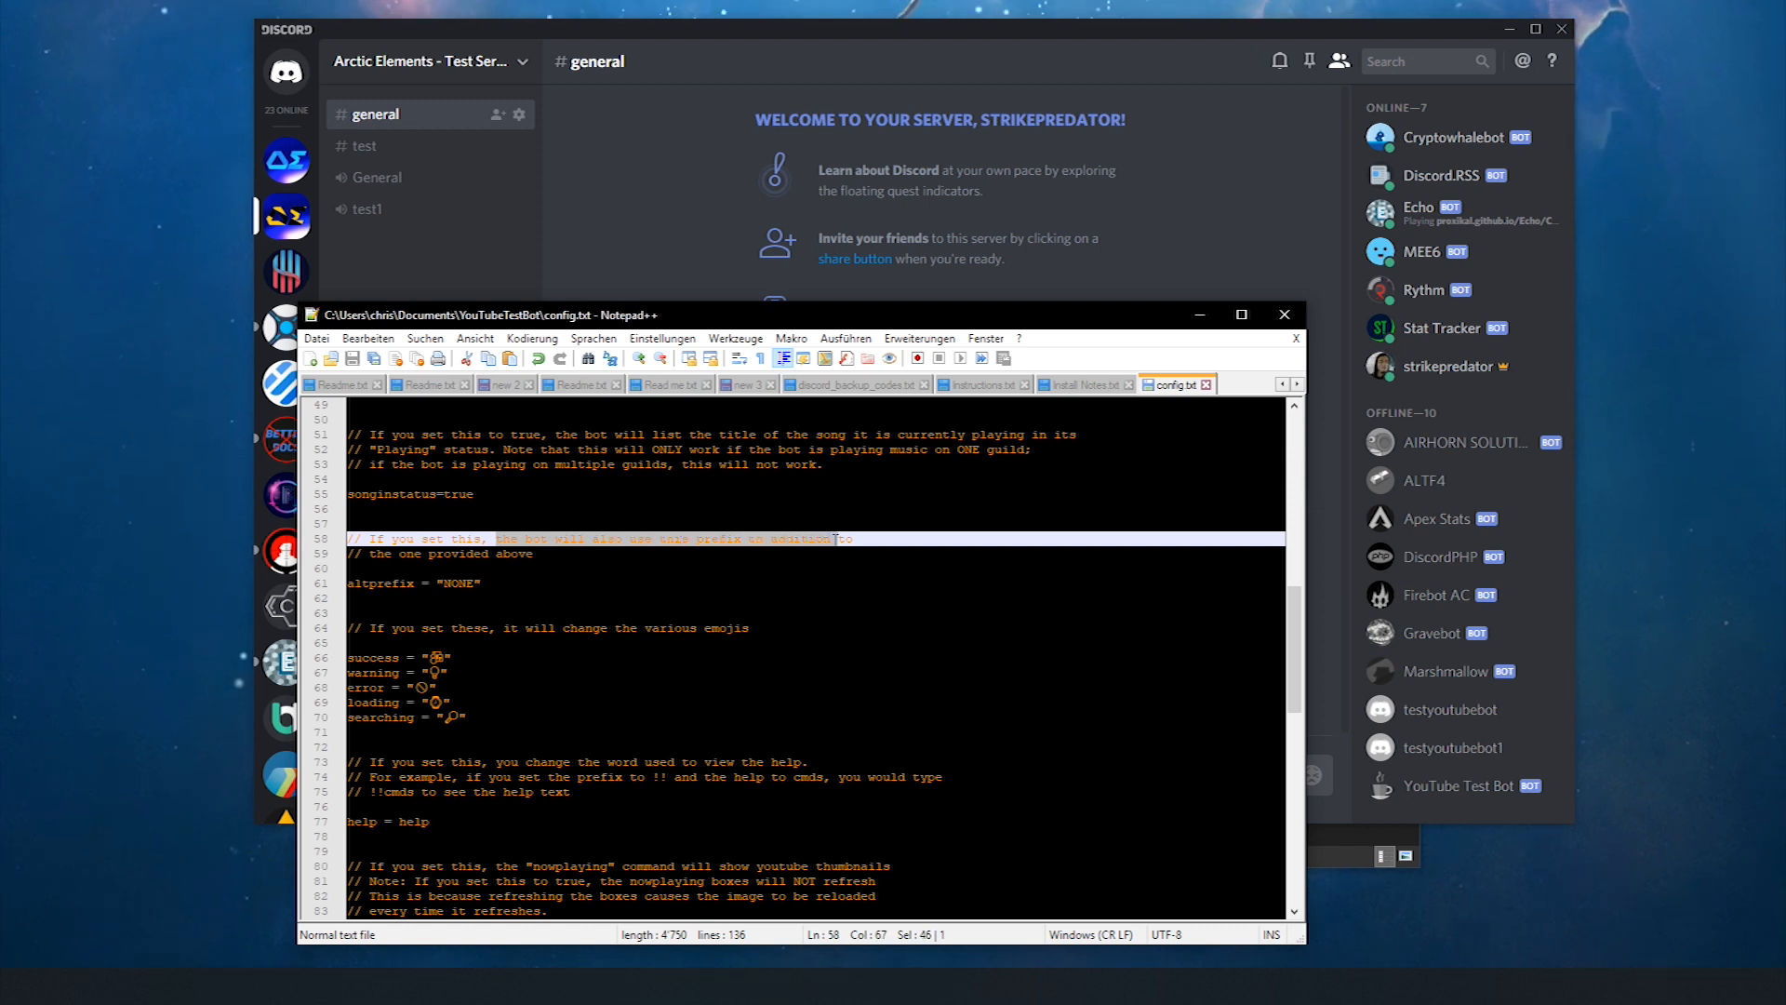
{"action": "left_click", "coordinate": [915, 614]}
{"action": "left_click_drag", "start_coordinate": [399, 553], "coordinate": [488, 553]}
{"action": "left_click", "coordinate": [484, 598]}
{"action": "left_click", "coordinate": [385, 583]}
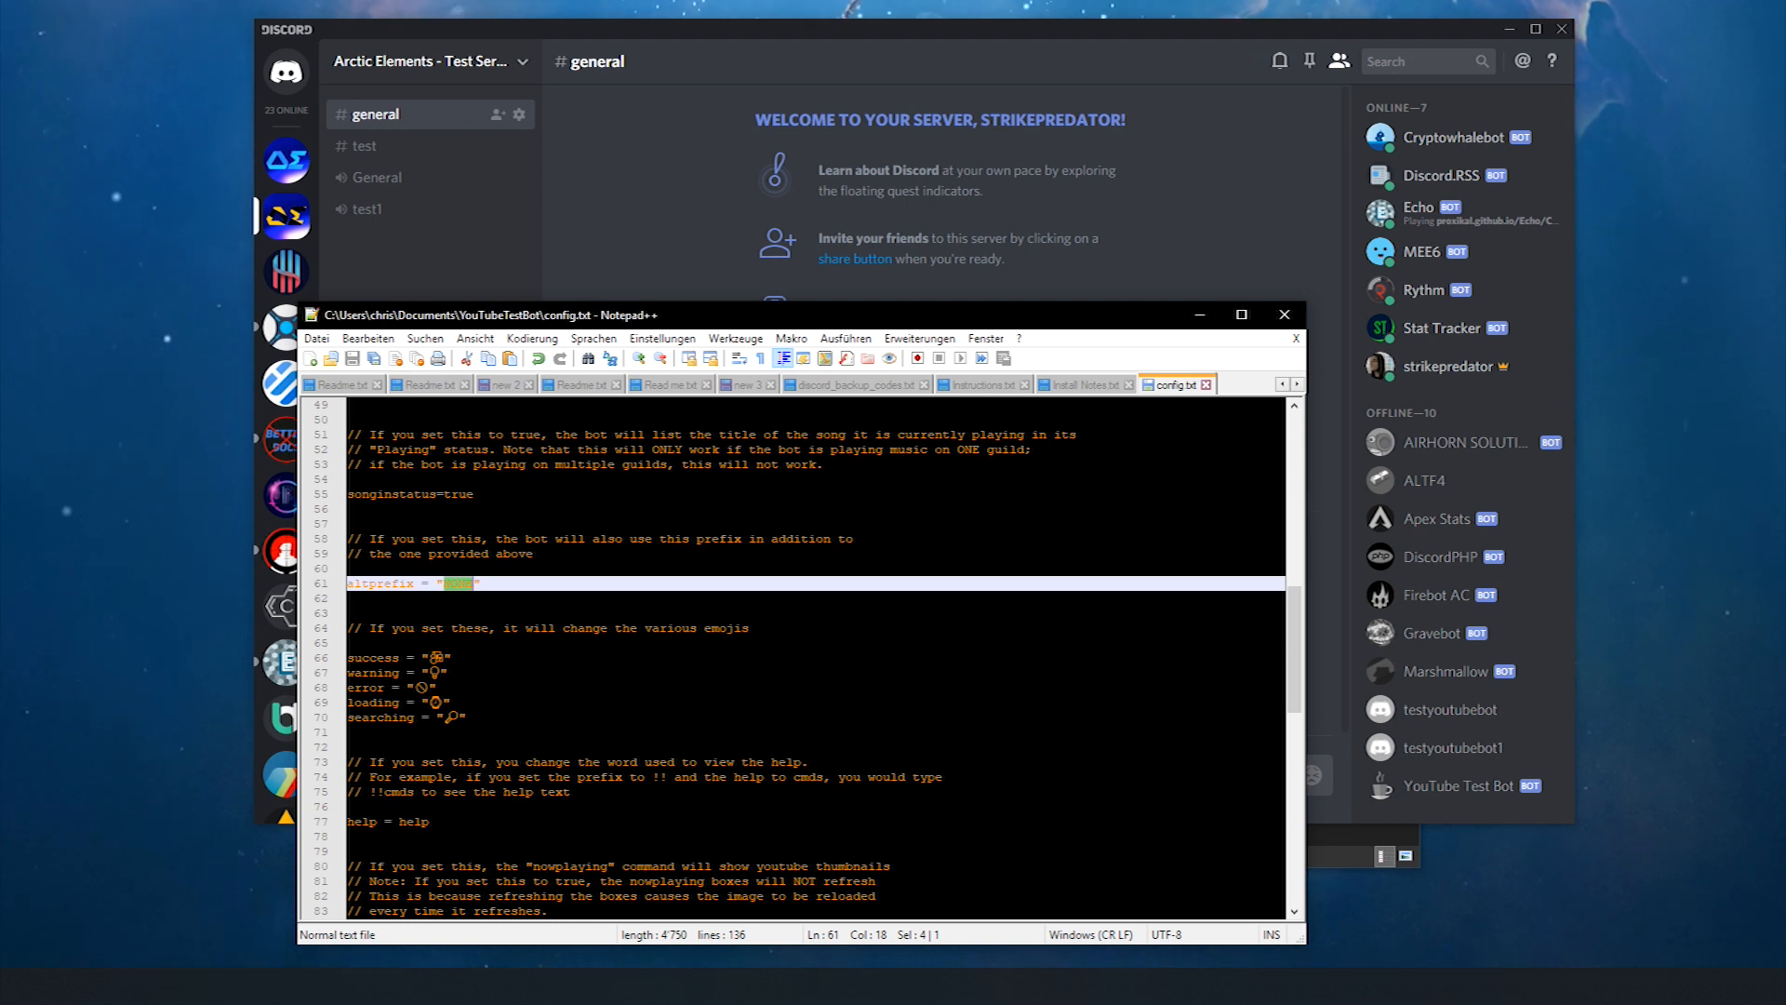
{"action": "left_click", "coordinate": [636, 556]}
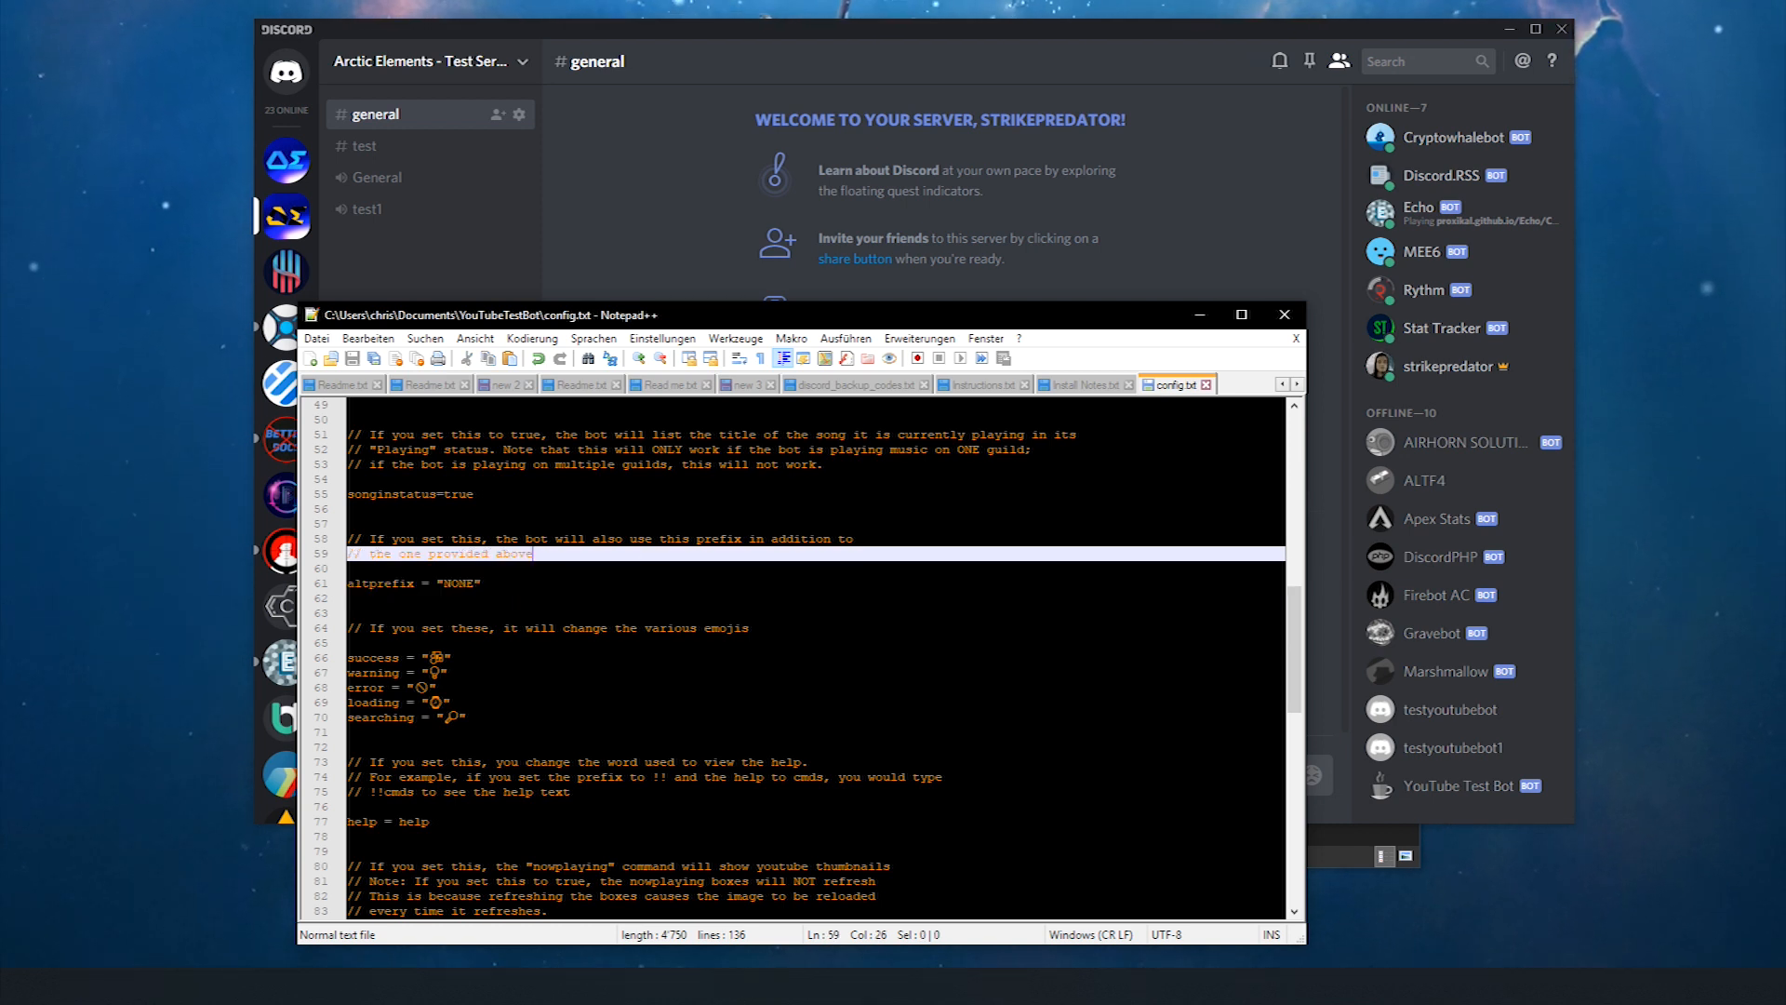
- Examine the npimages and stayinchannel settings in config.txt together with their explanatory comments
{"action": "scroll", "coordinate": [636, 555], "scroll_direction": "down", "scroll_amount": 4}
{"action": "scroll", "coordinate": [636, 556], "scroll_direction": "down", "scroll_amount": 2}
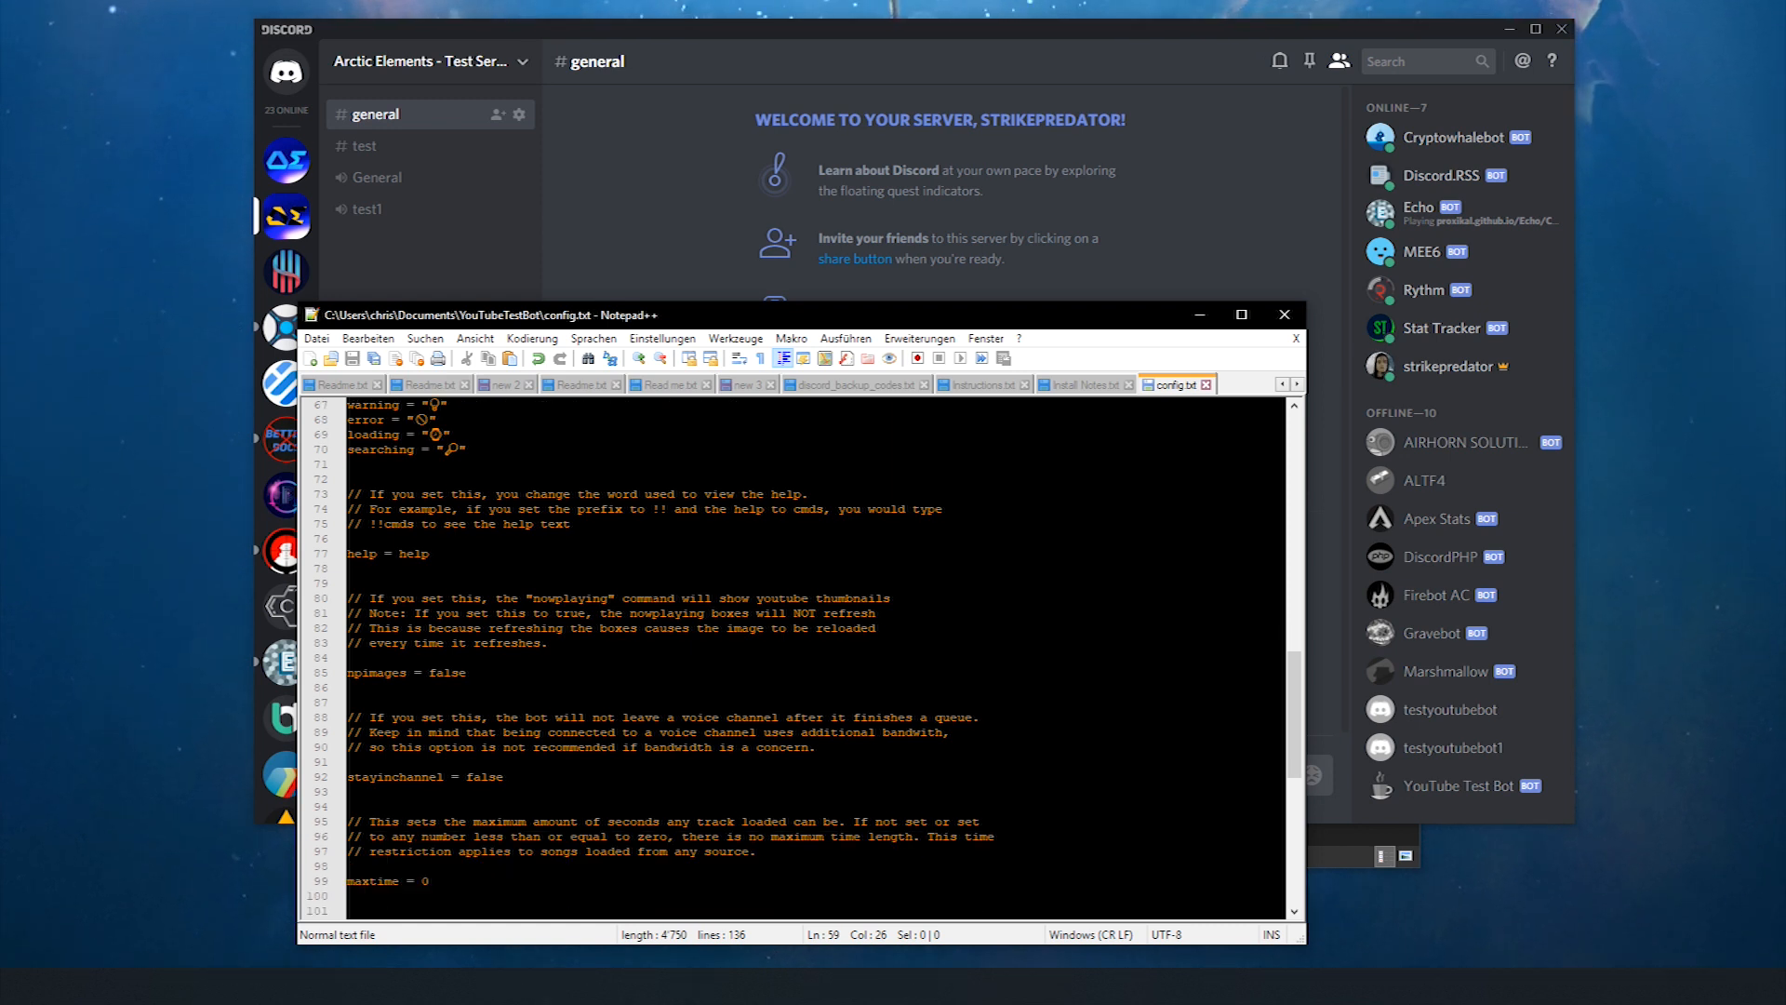
{"action": "left_click", "coordinate": [888, 614]}
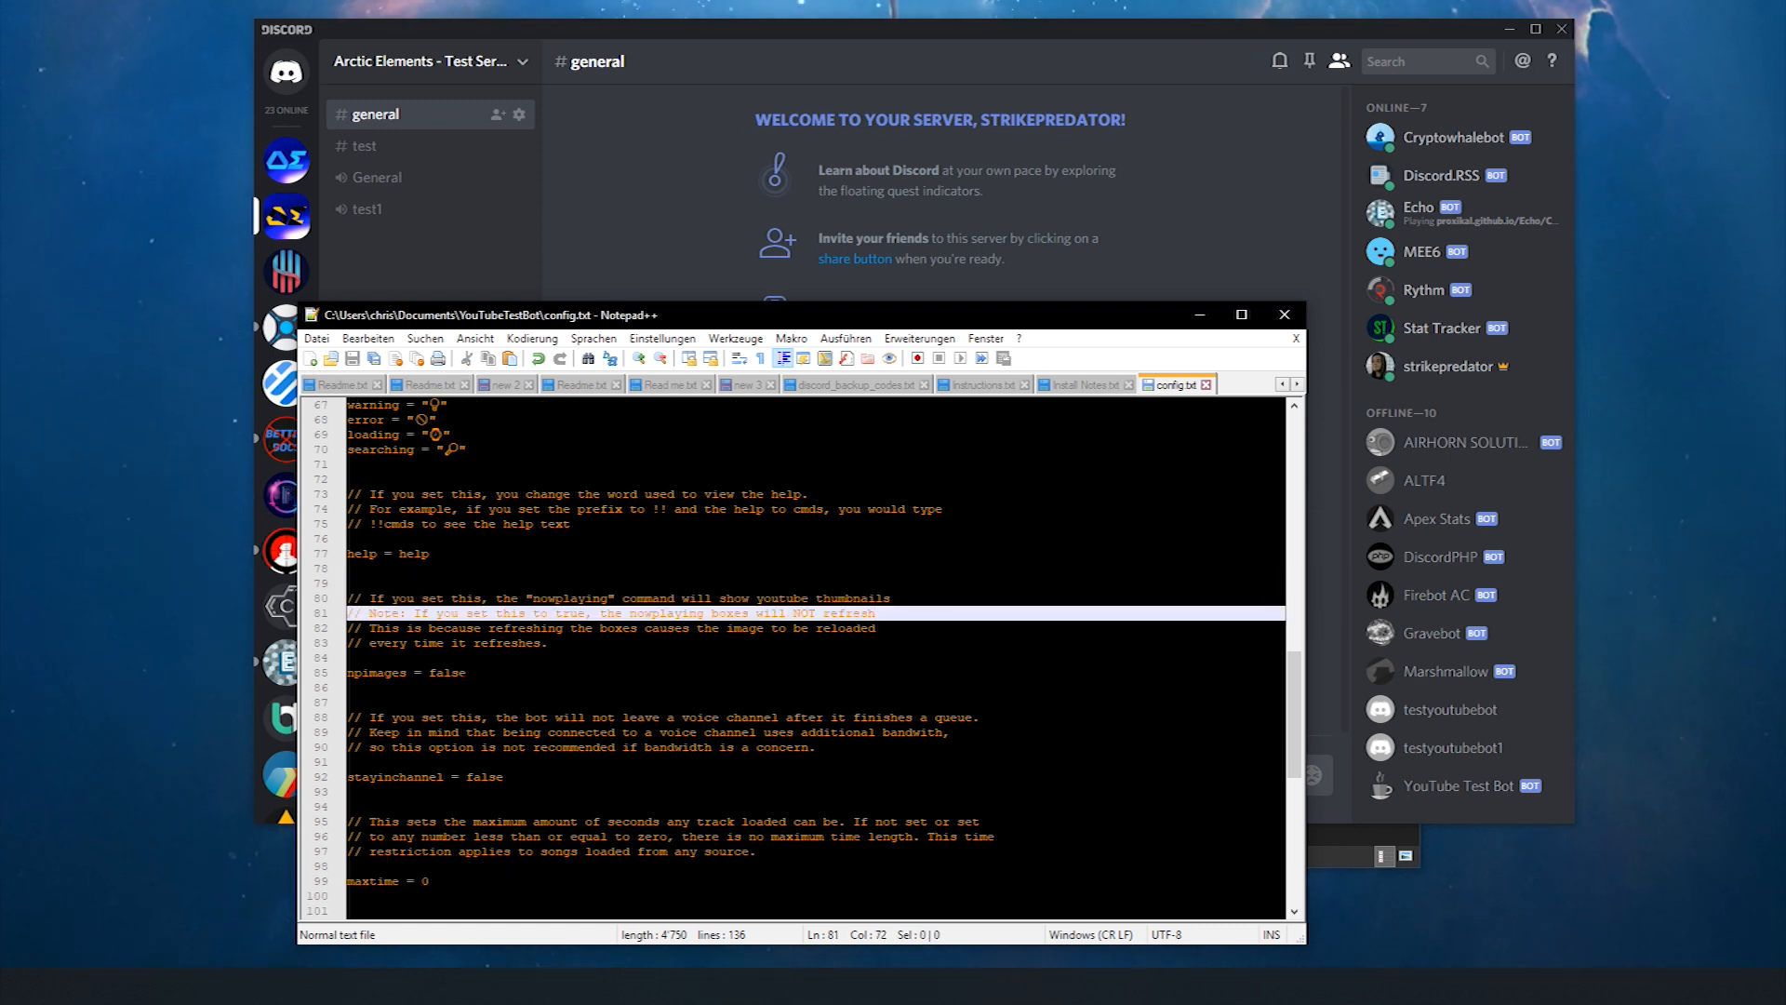
{"action": "left_click", "coordinate": [467, 686]}
{"action": "left_click", "coordinate": [480, 673]}
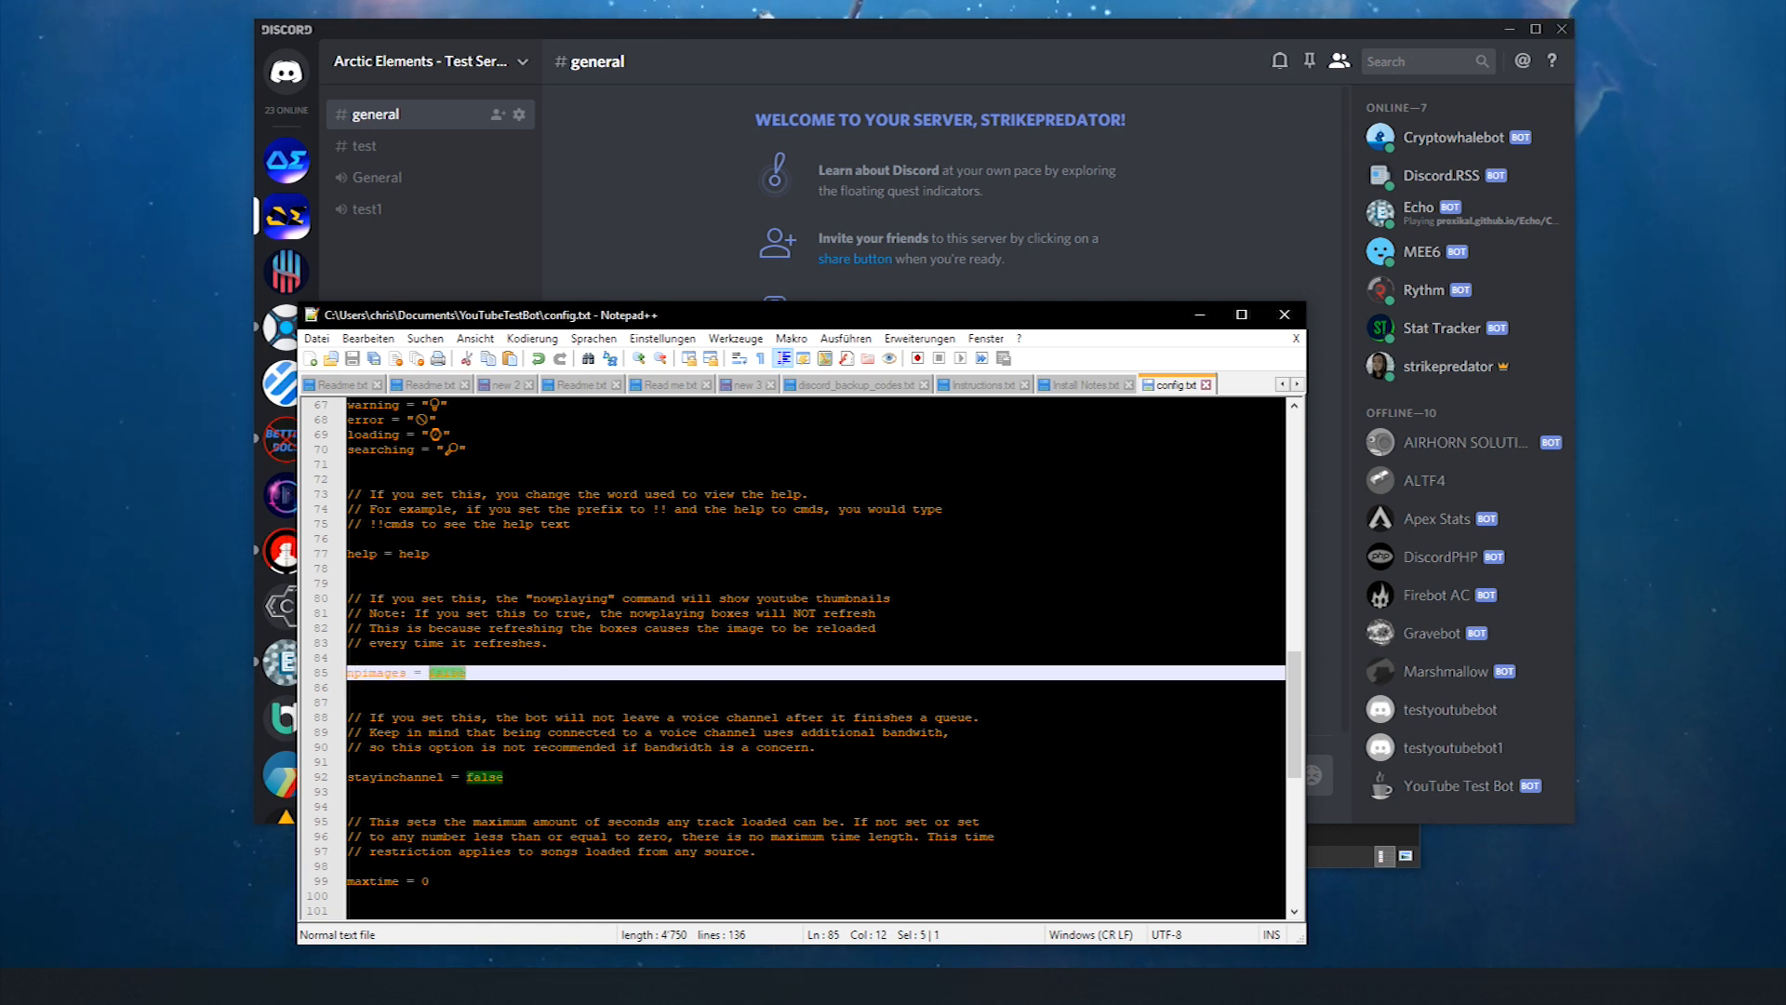
{"action": "left_click", "coordinate": [541, 747]}
{"action": "scroll", "coordinate": [540, 747], "scroll_direction": "down", "scroll_amount": 2}
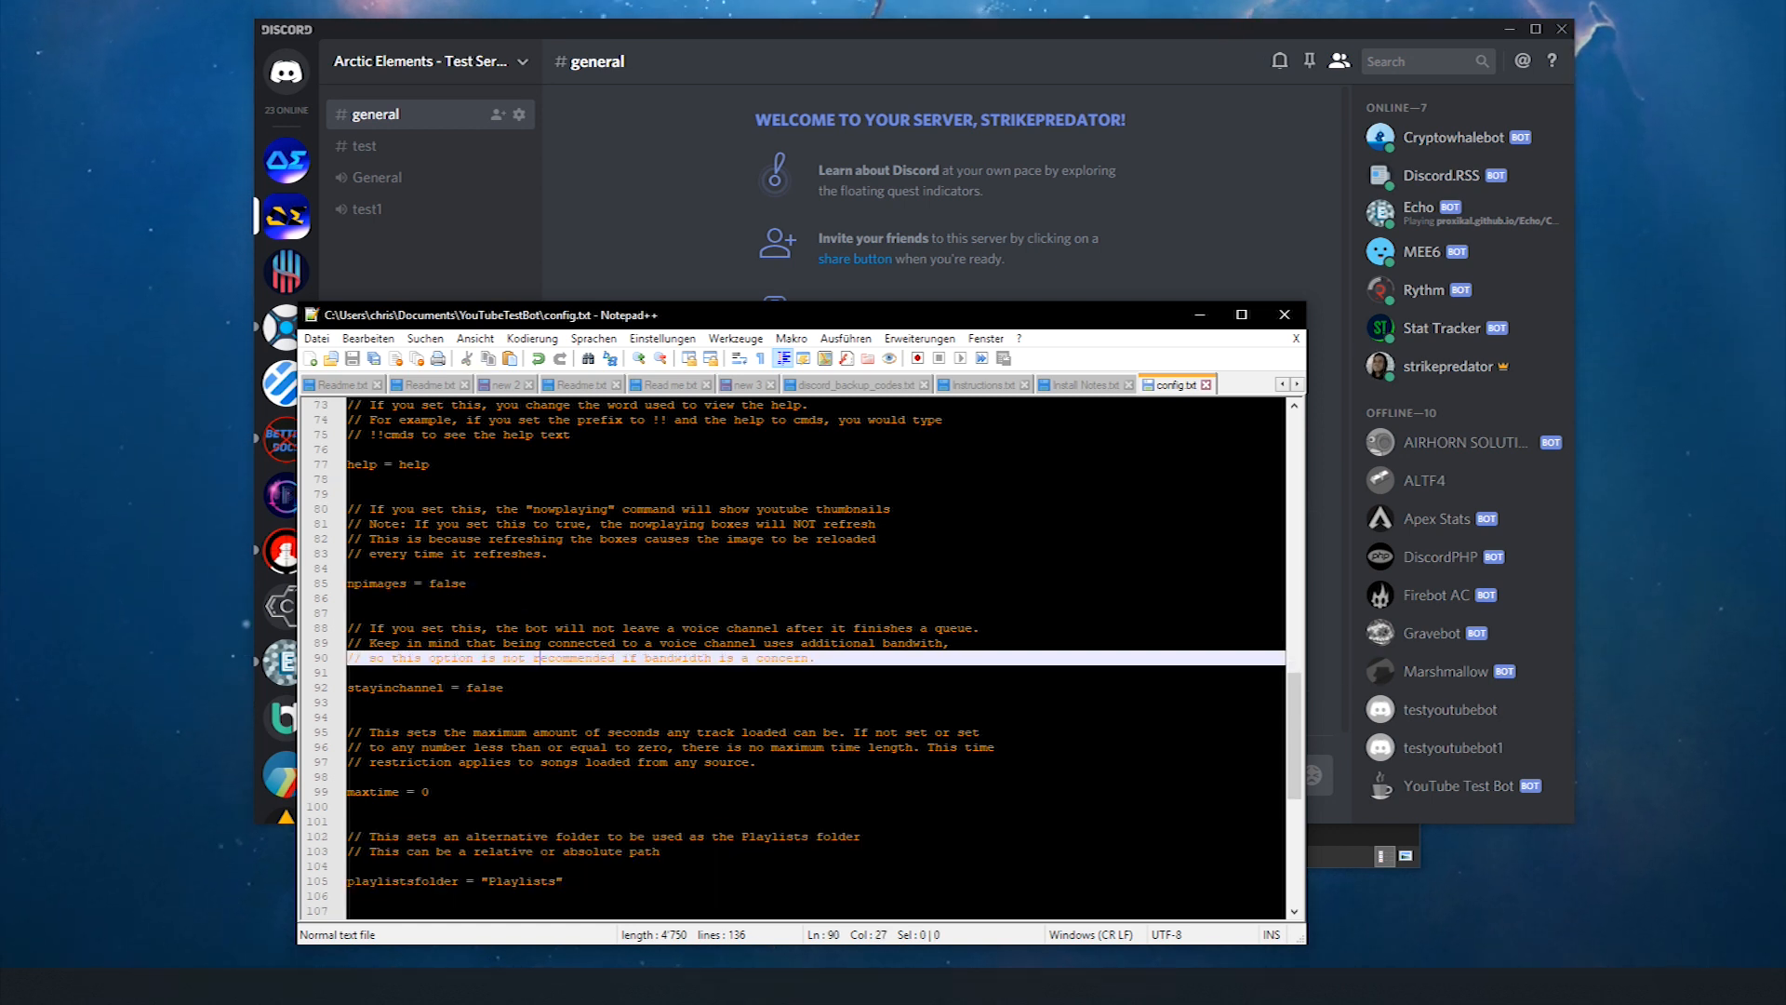
{"action": "left_click", "coordinate": [473, 583]}
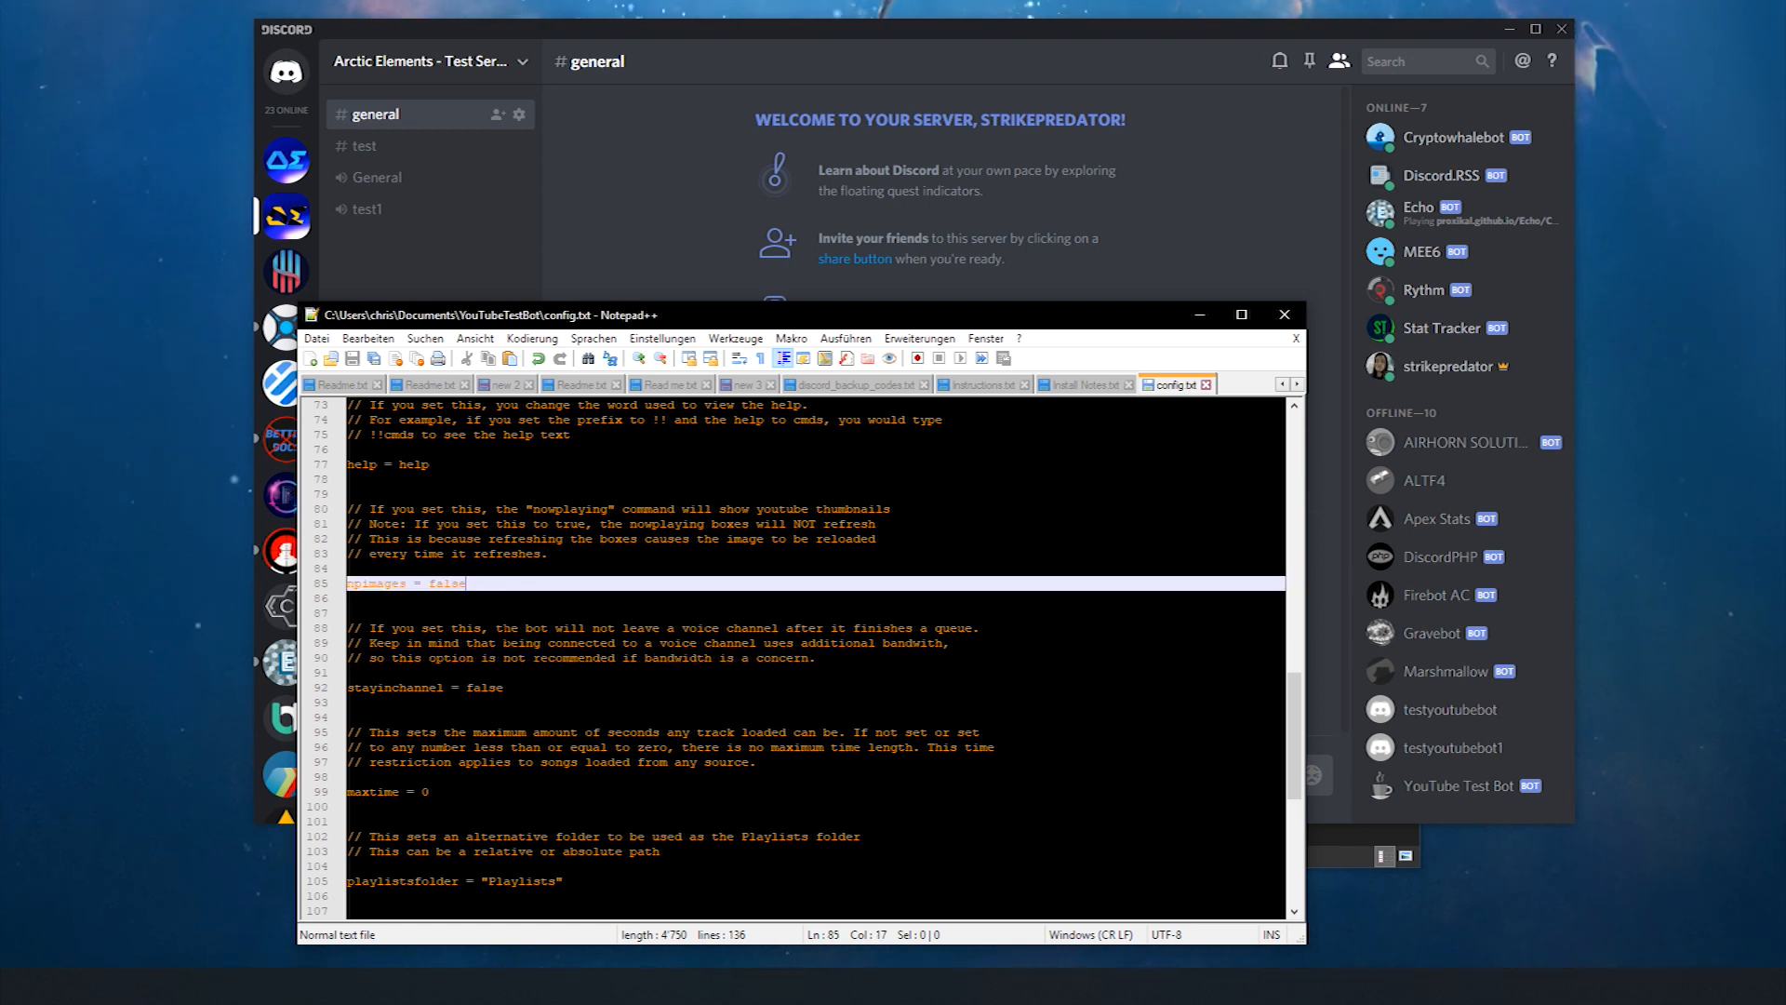
{"action": "left_click", "coordinate": [396, 628]}
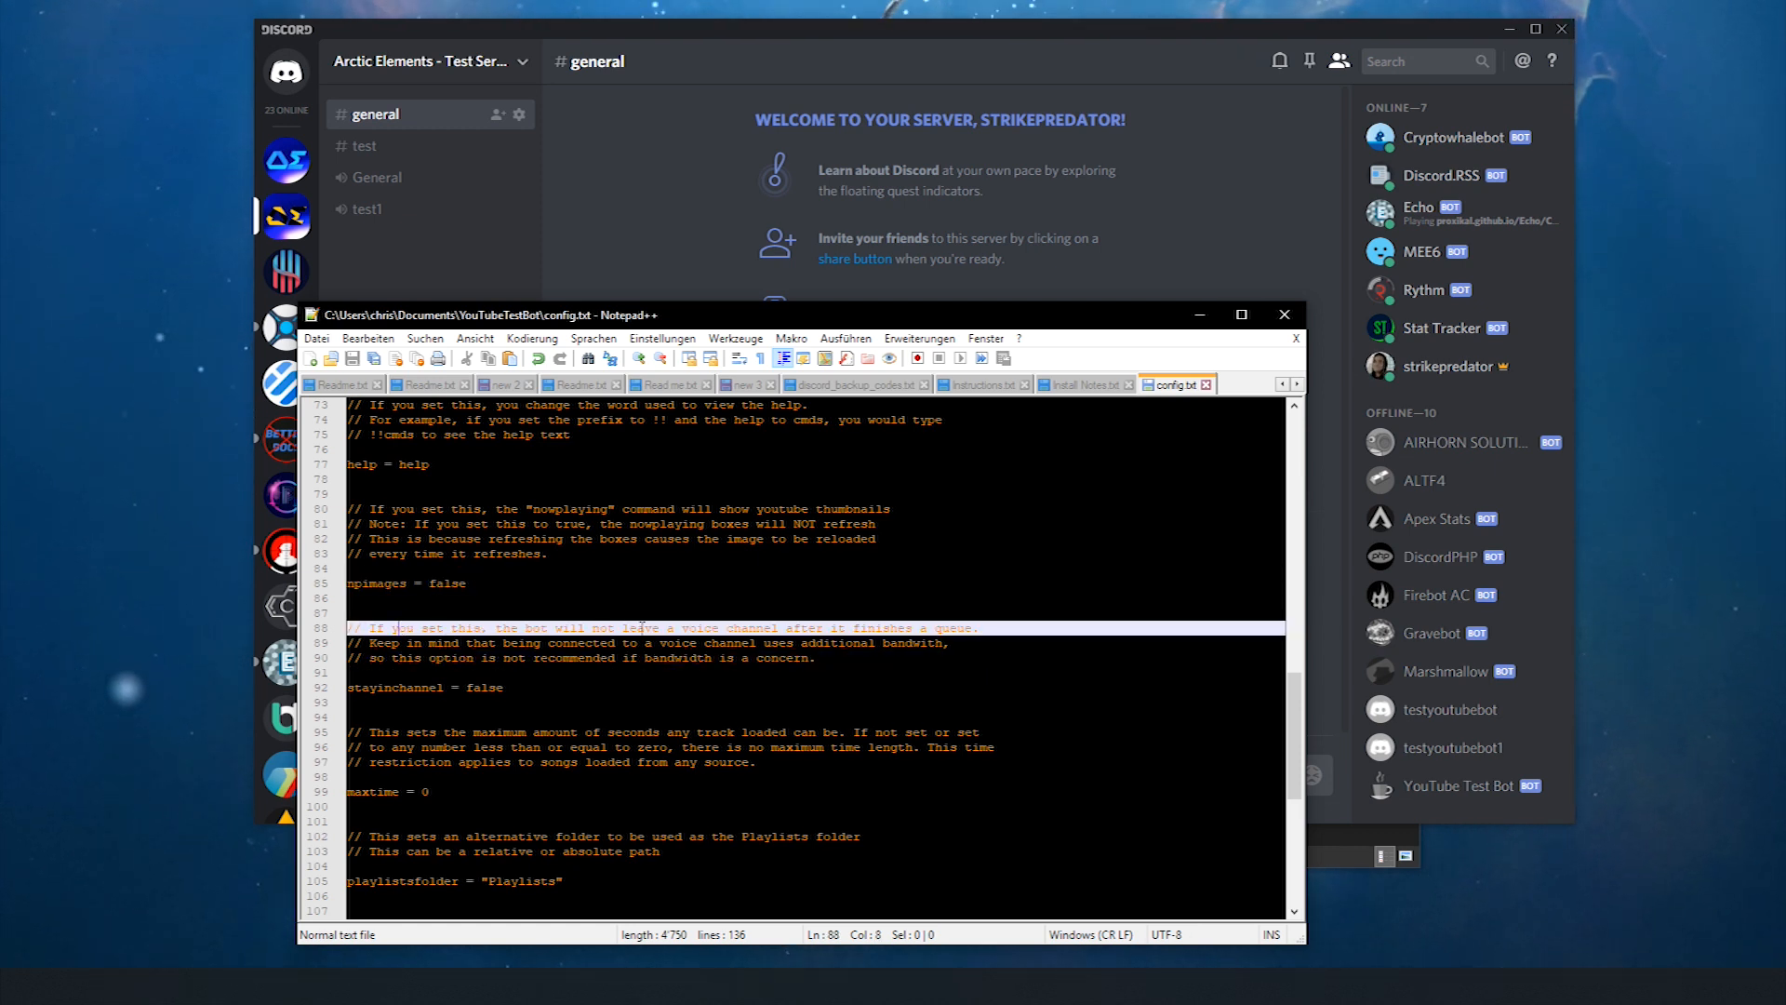
{"action": "left_click", "coordinate": [513, 688]}
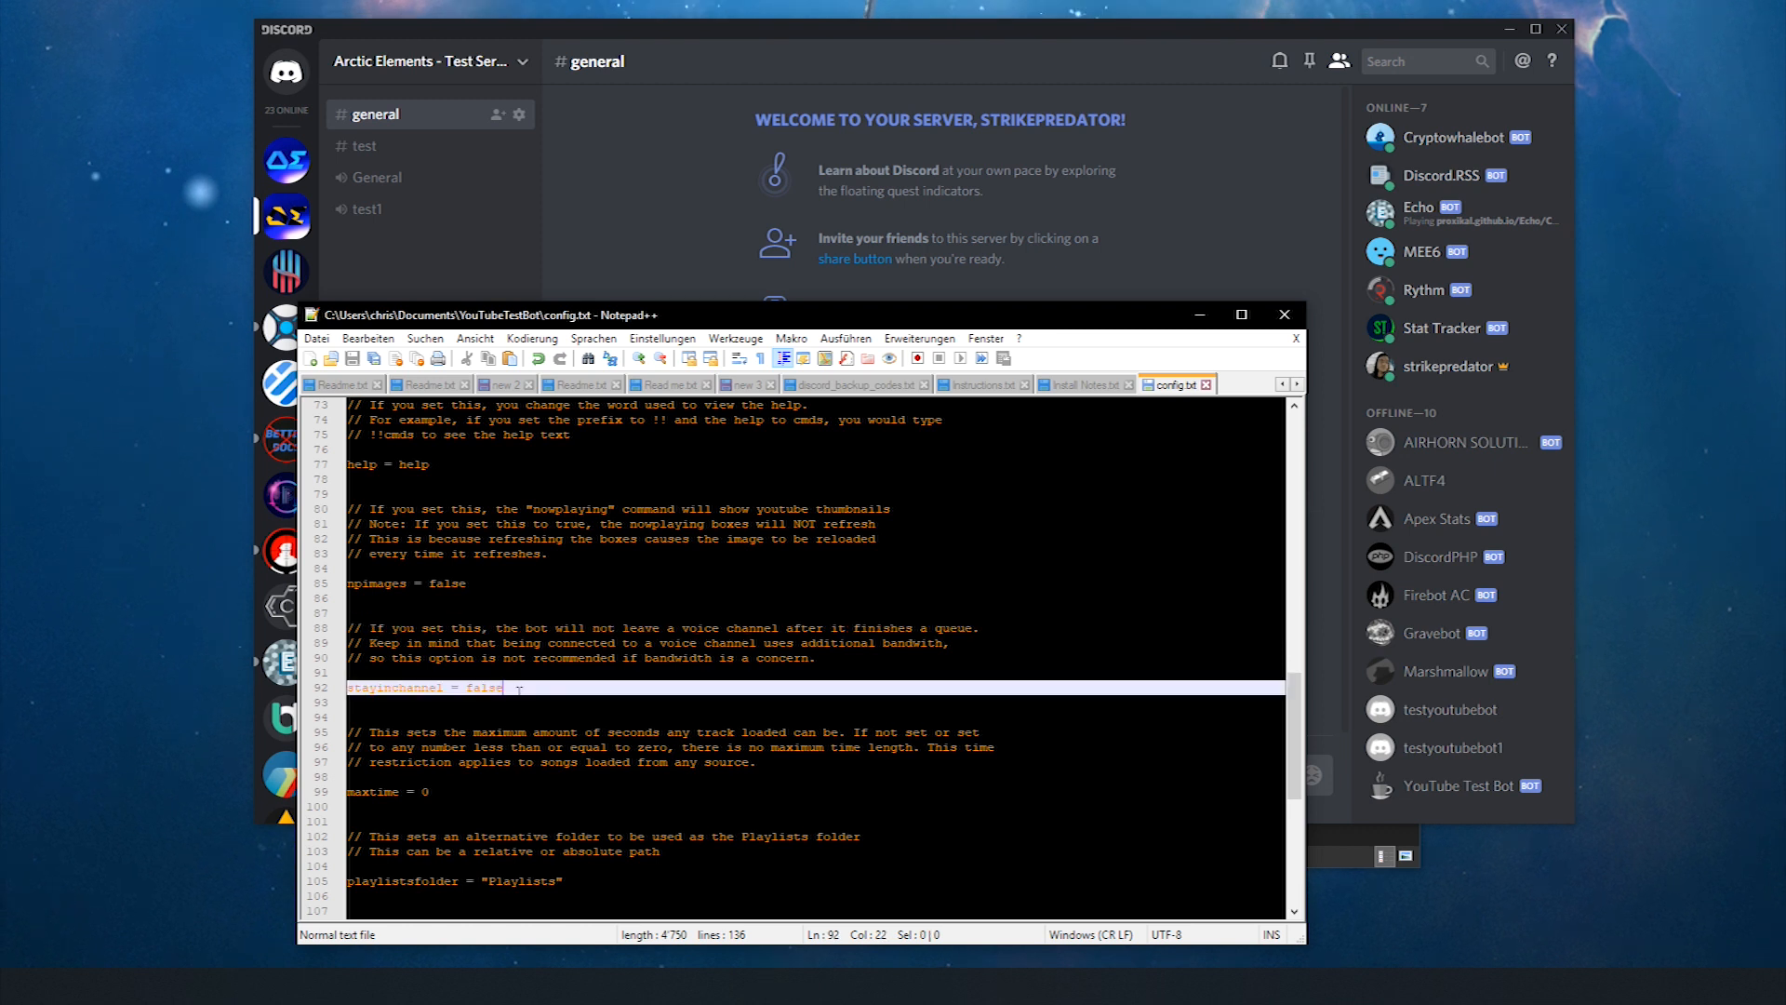
{"action": "left_click_drag", "start_coordinate": [468, 687], "coordinate": [495, 688]}
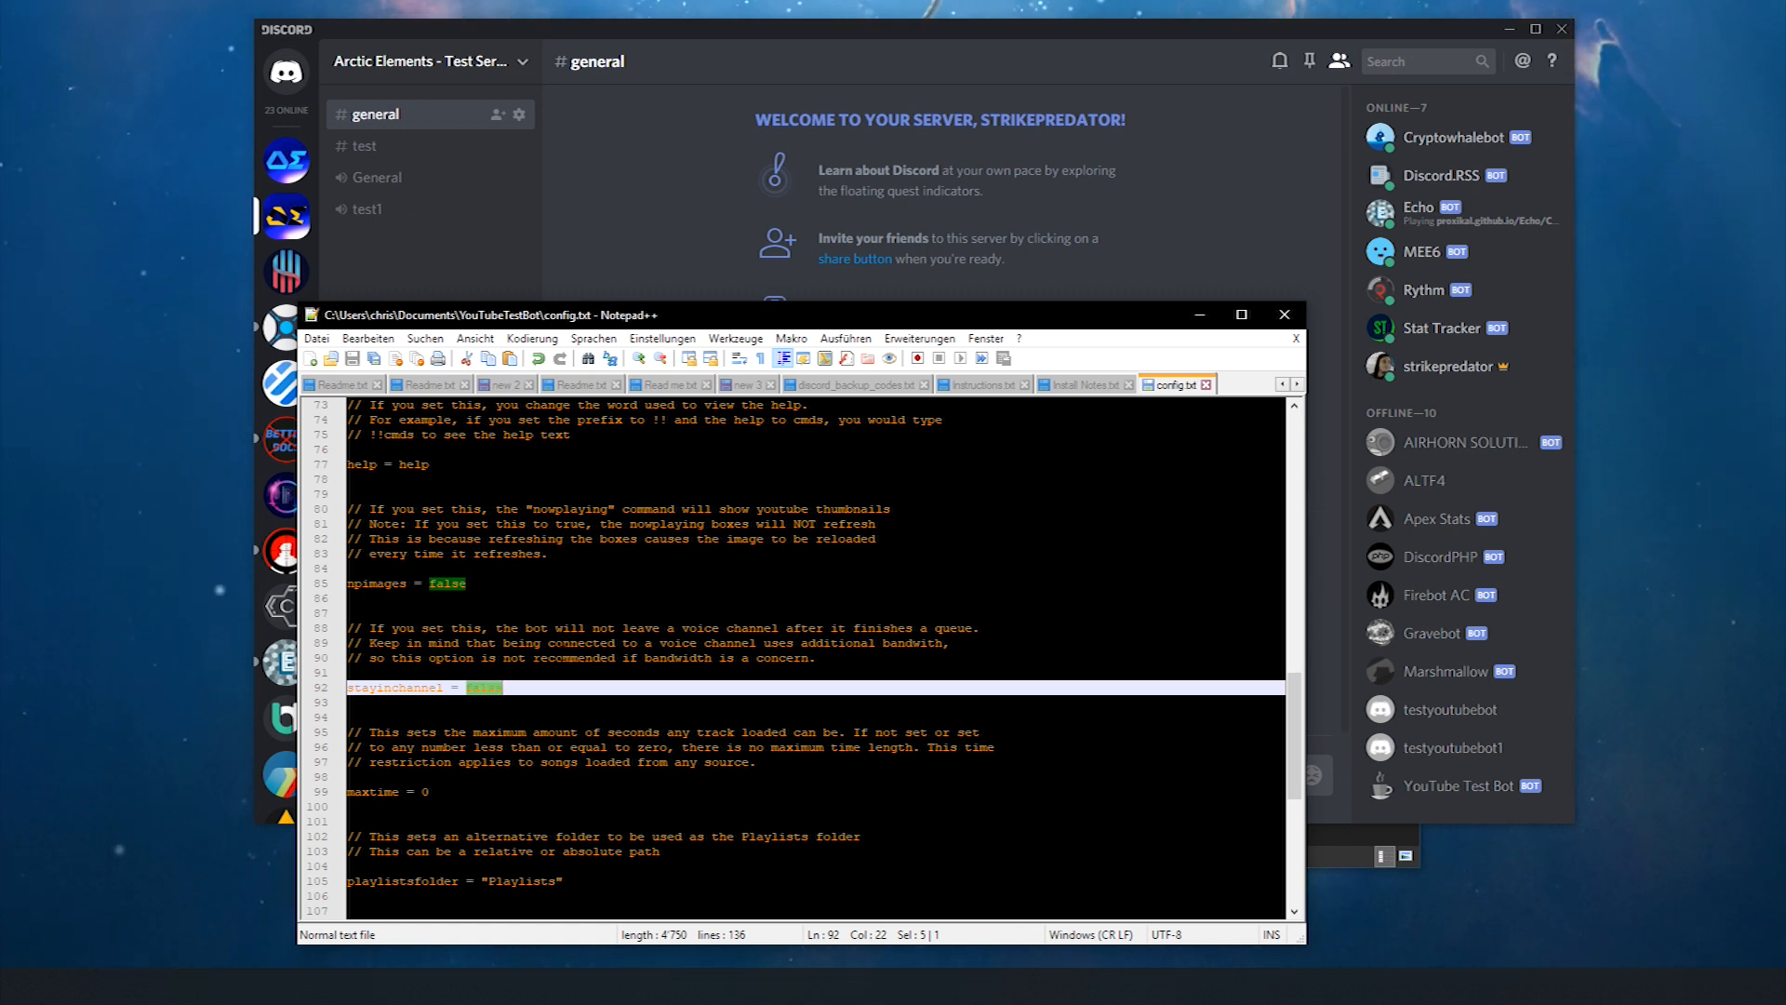
- Examine the playlistsfolder, updatealerts and lyrics provider settings in the last part of config.txt
{"action": "scroll", "coordinate": [793, 658], "scroll_direction": "down", "scroll_amount": 4}
{"action": "left_click", "coordinate": [555, 702]}
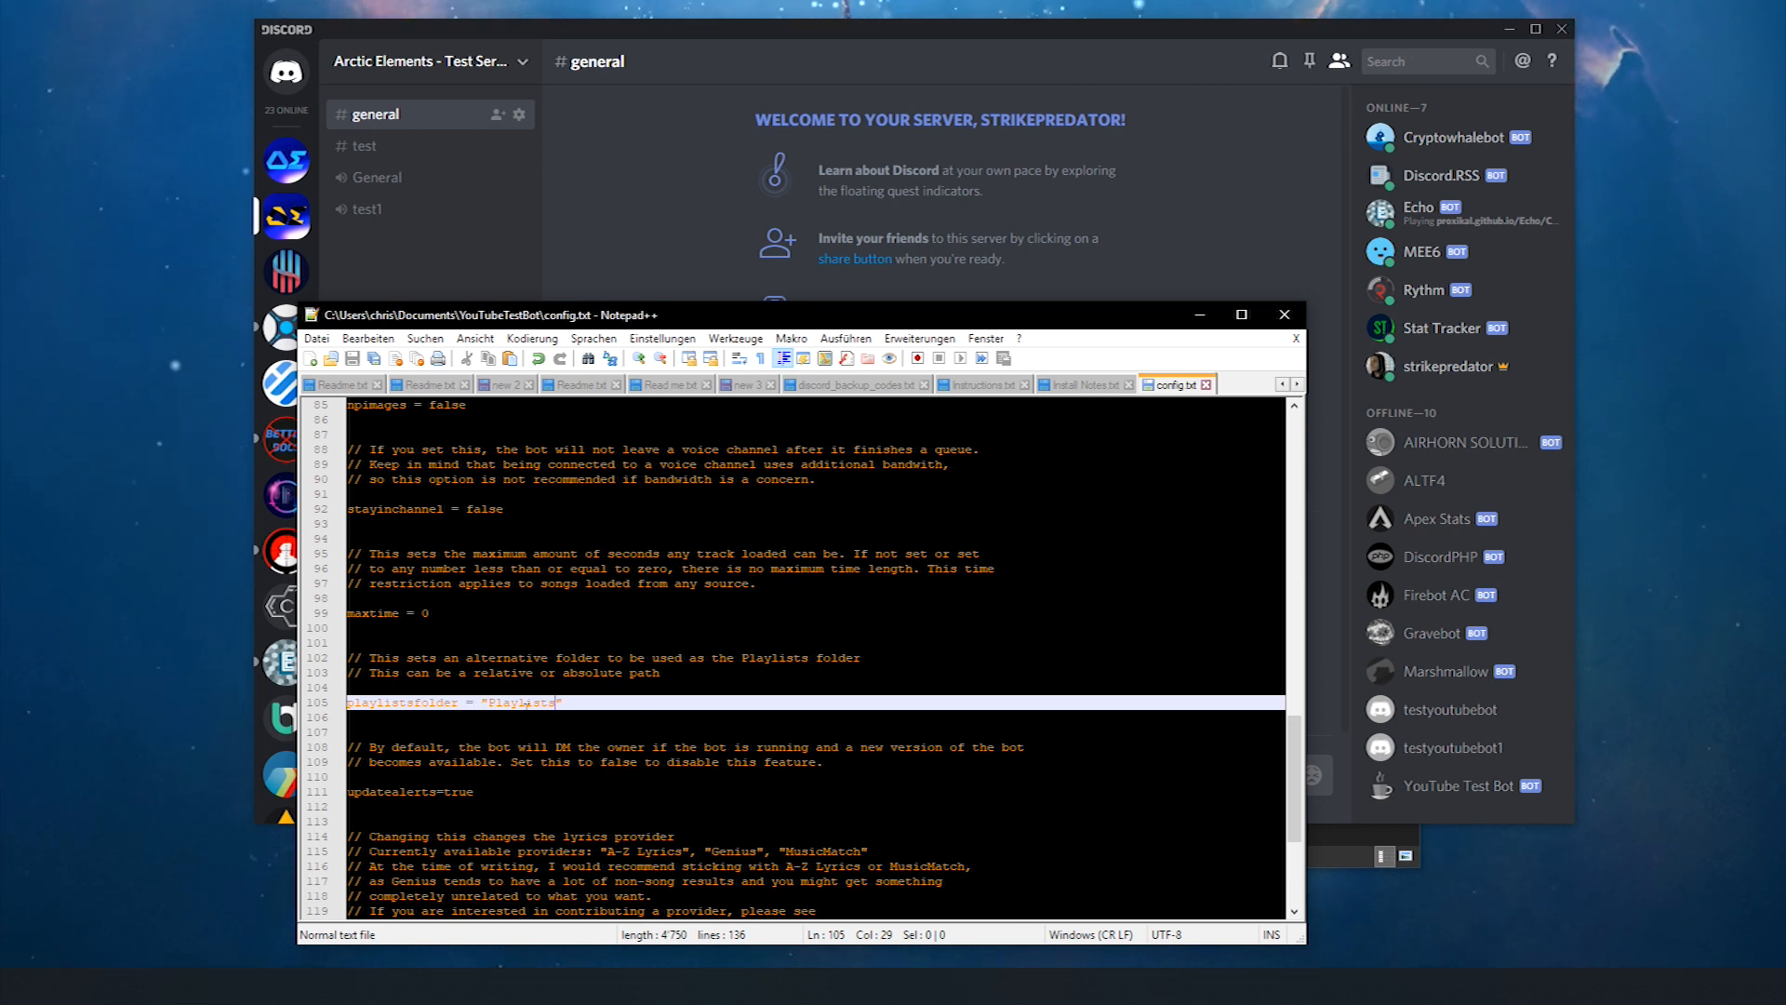
{"action": "scroll", "coordinate": [522, 704], "scroll_direction": "down", "scroll_amount": 3}
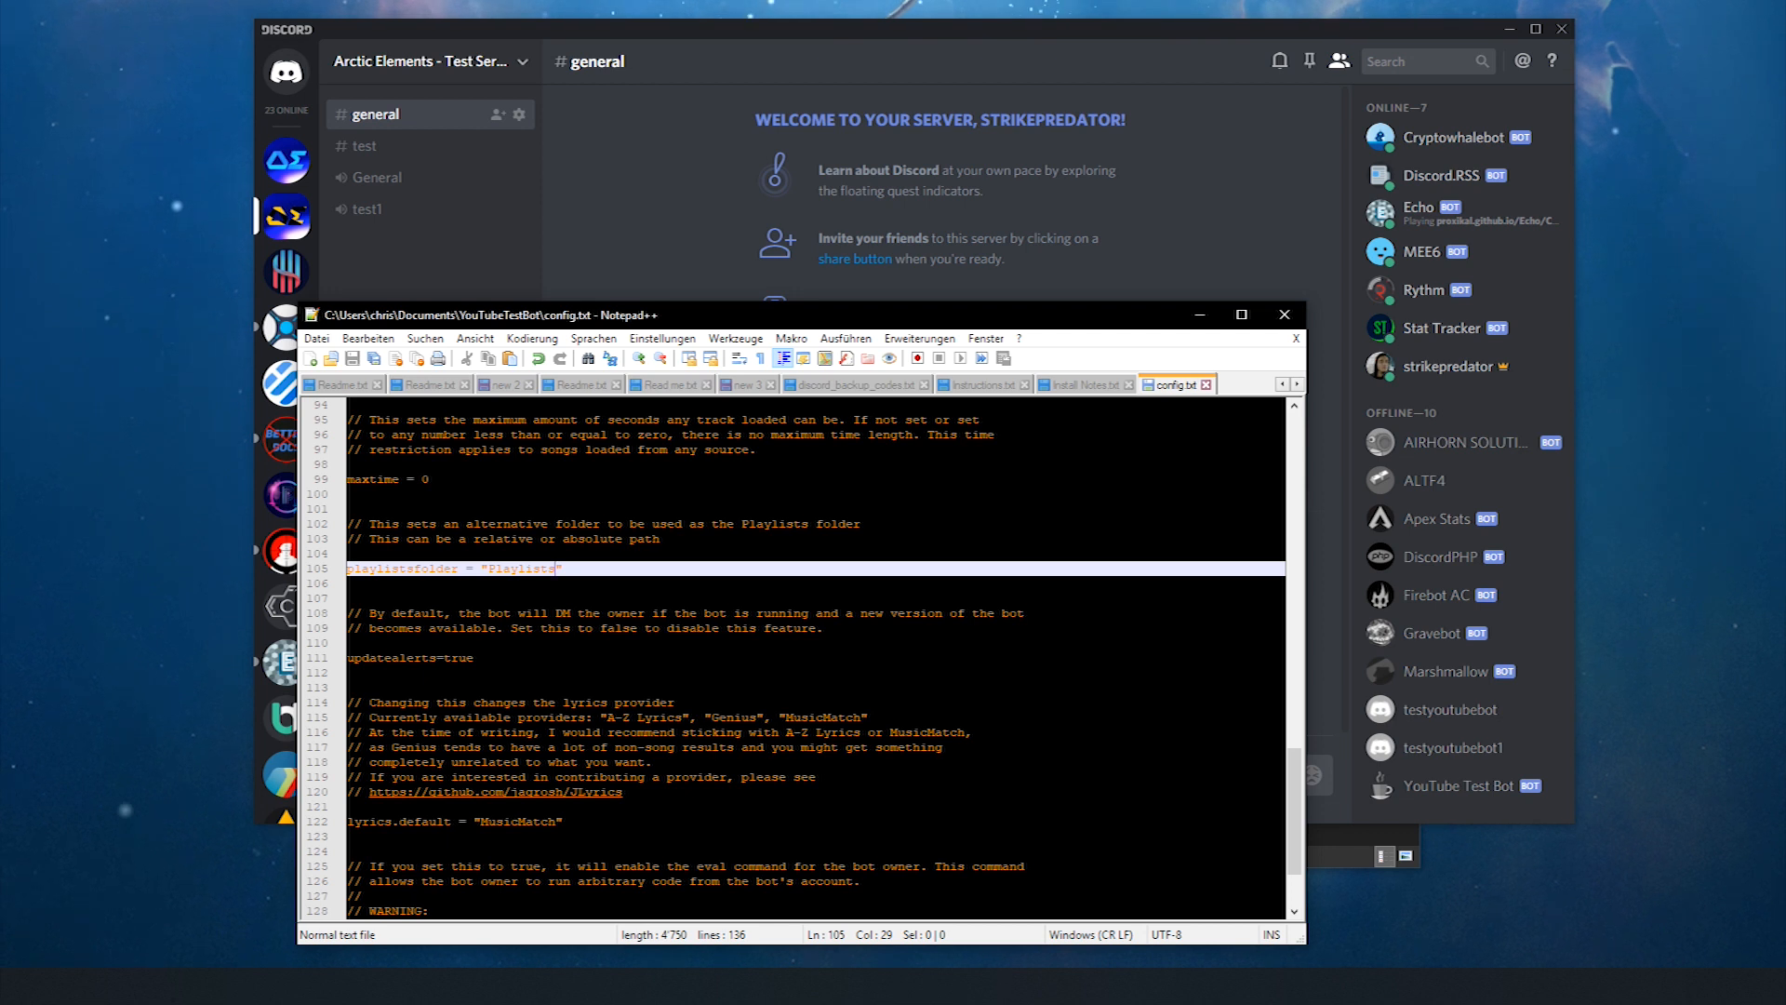
{"action": "double_click", "coordinate": [459, 658]}
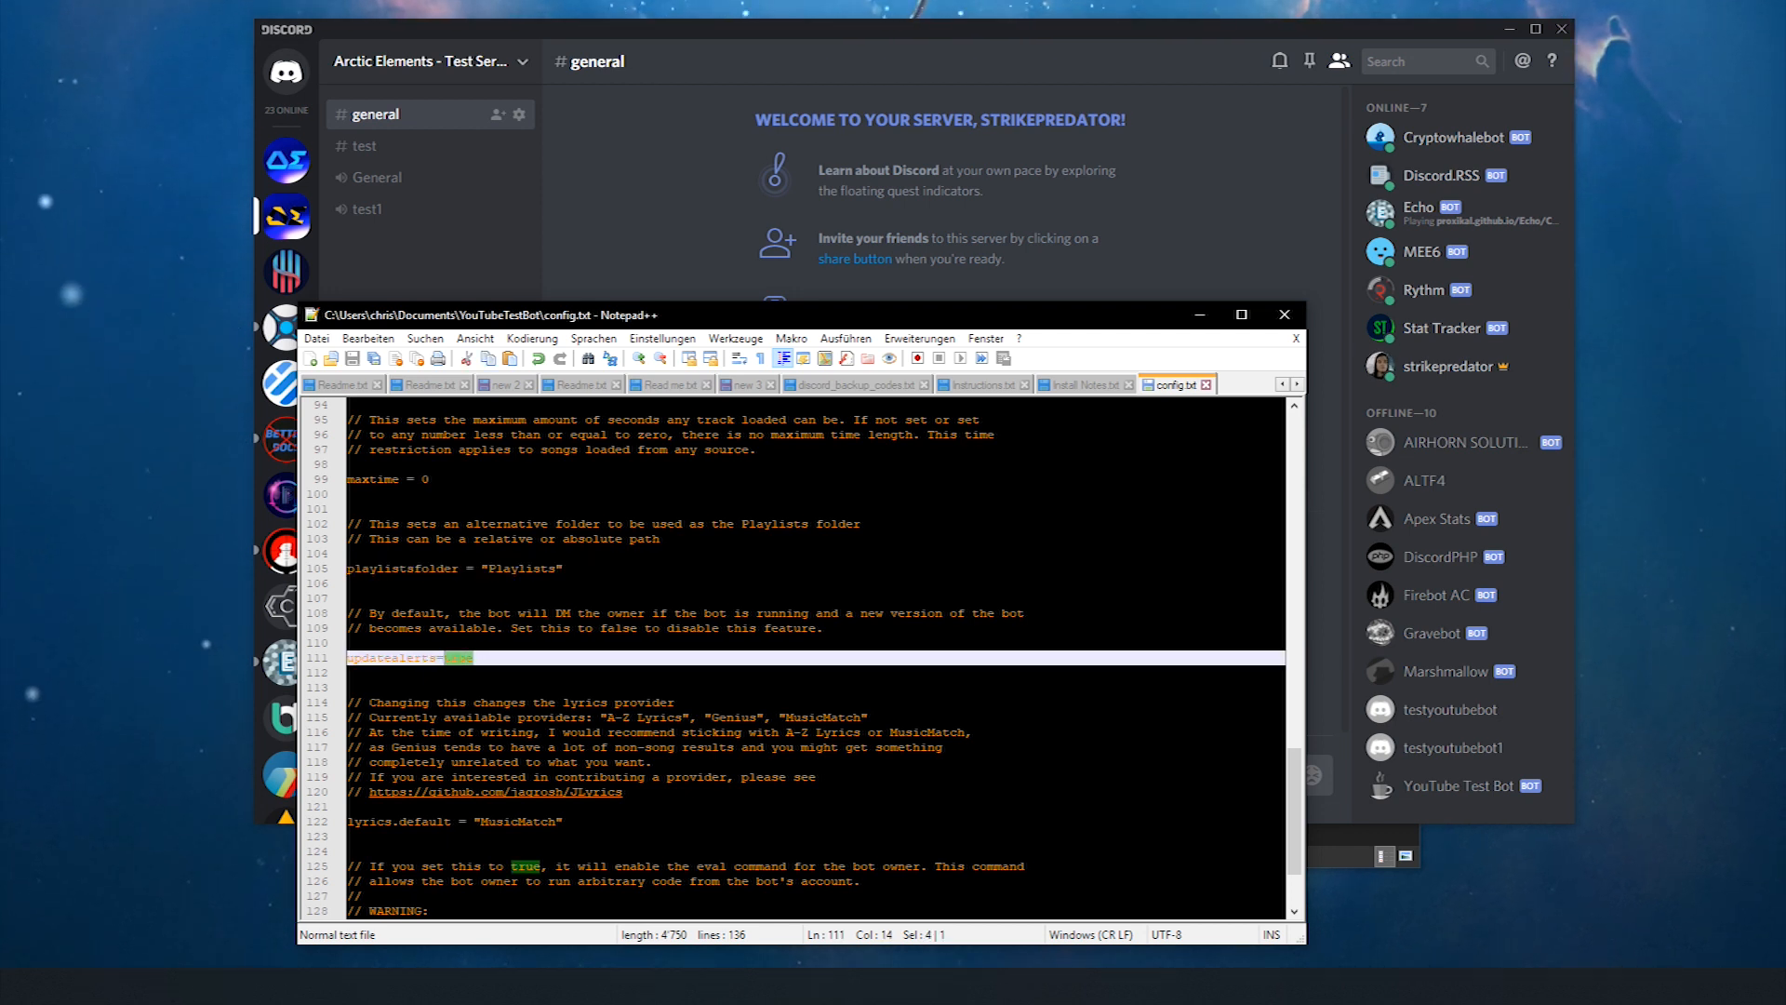
{"action": "left_click", "coordinate": [652, 732]}
{"action": "scroll", "coordinate": [652, 732], "scroll_direction": "down", "scroll_amount": 3}
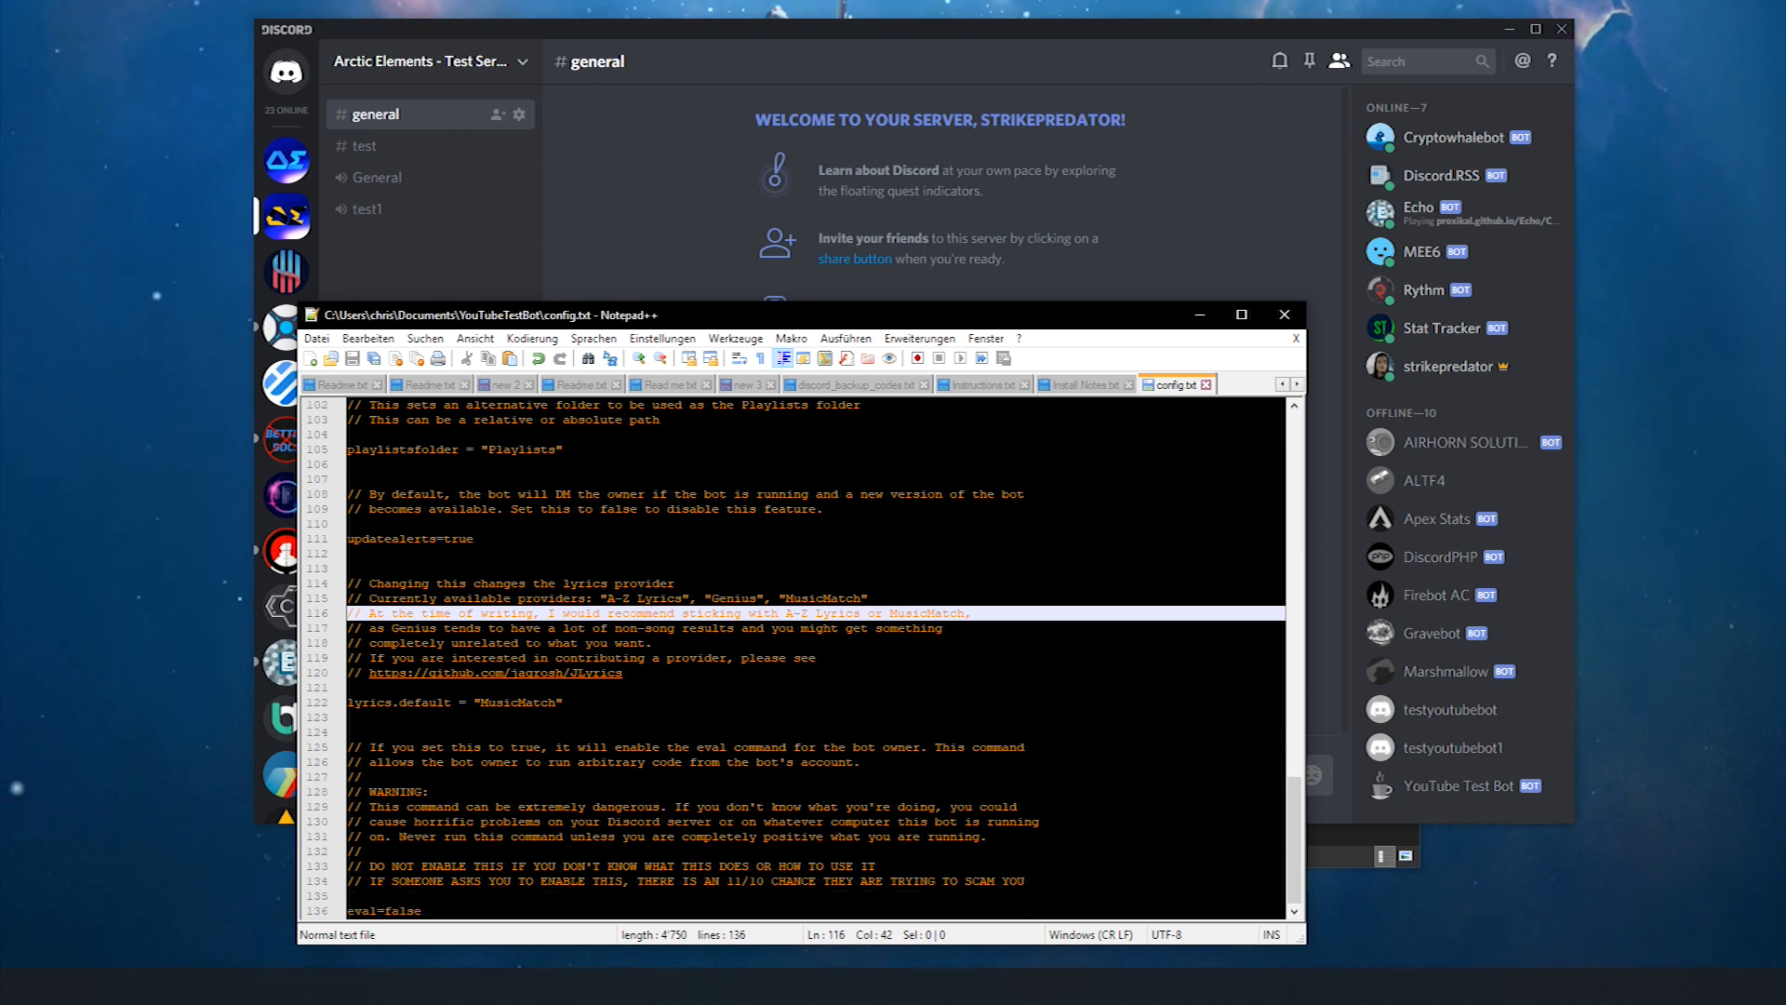
{"action": "left_click", "coordinate": [803, 648]}
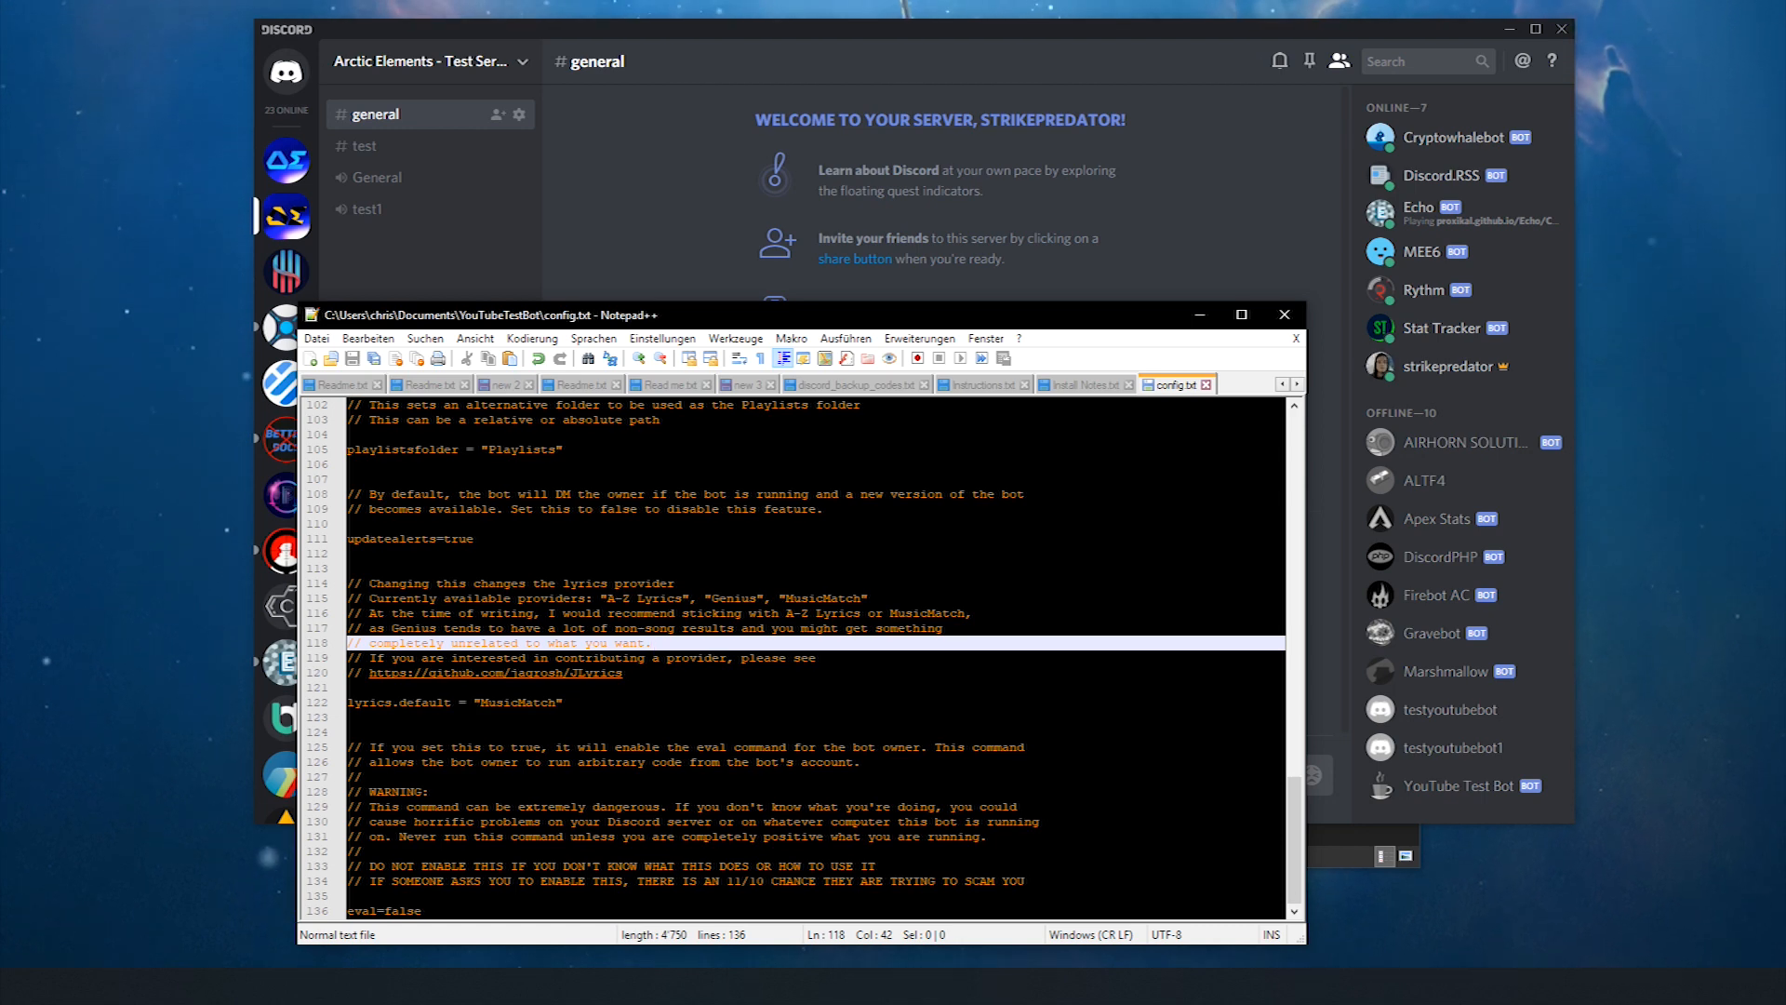
- Review config.txt again from its beginning, from the token and owner entries through the prefix, game, status and songinstatus settings
{"action": "scroll", "coordinate": [799, 655], "scroll_direction": "up", "scroll_amount": 20}
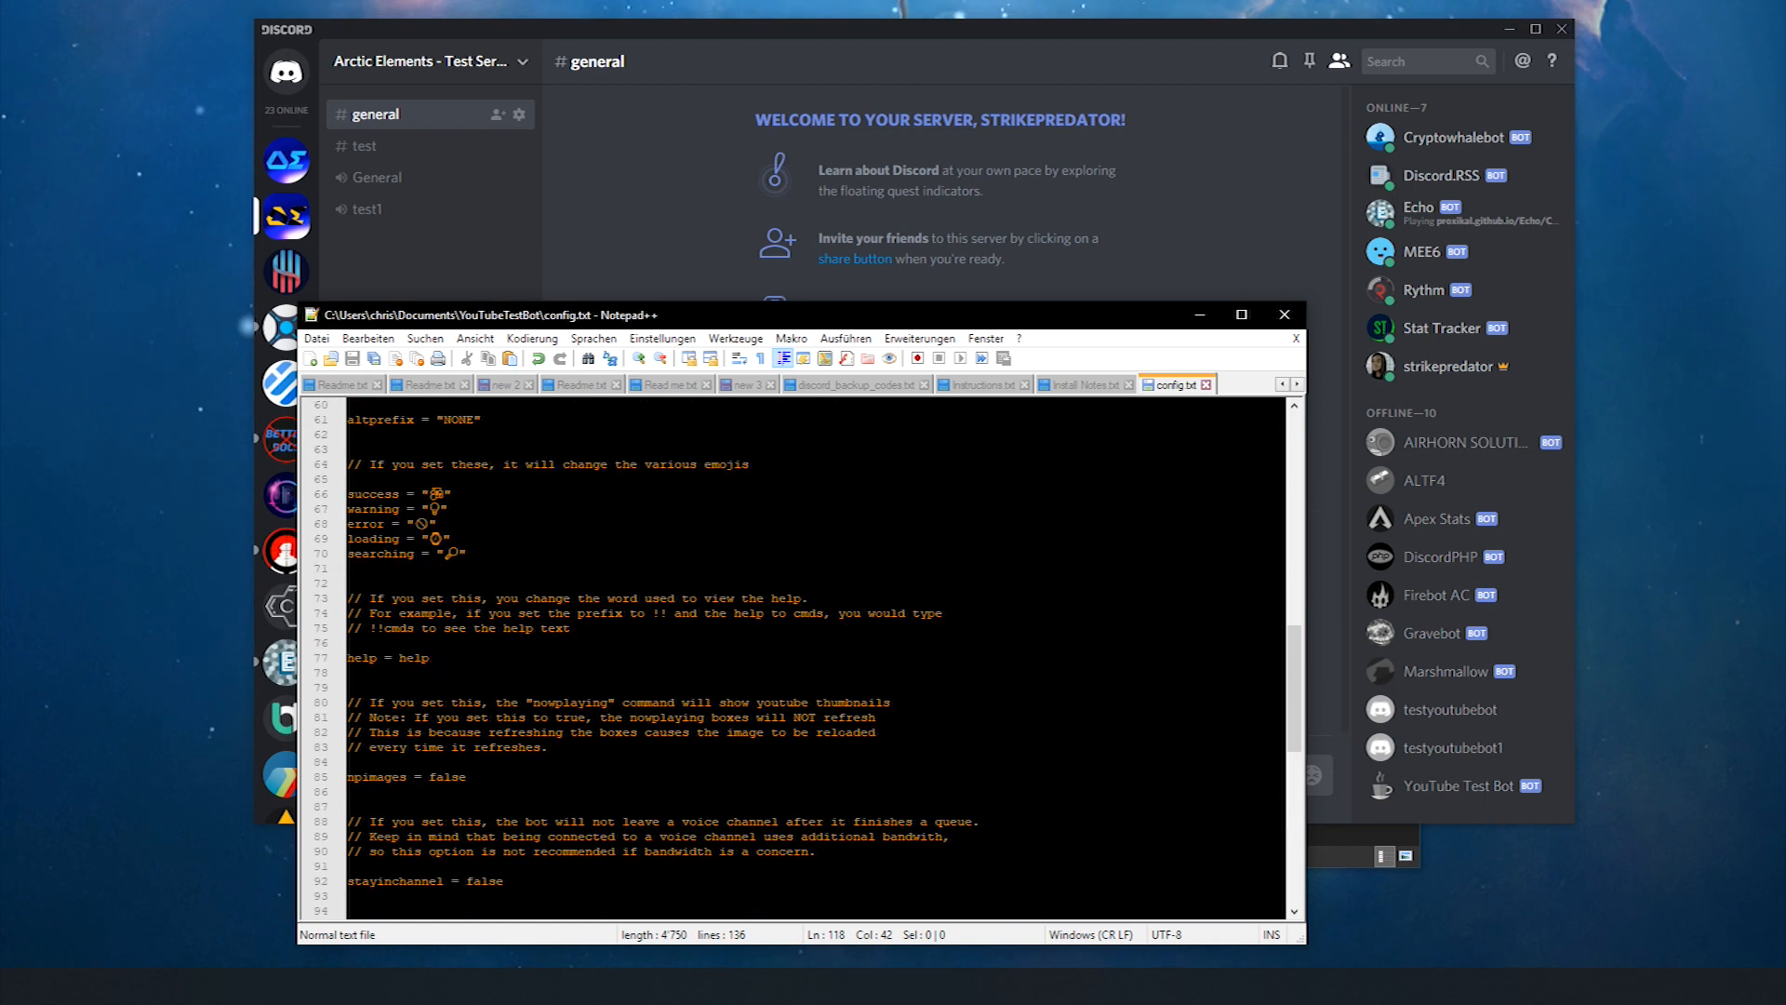
{"action": "scroll", "coordinate": [800, 656], "scroll_direction": "up", "scroll_amount": 9}
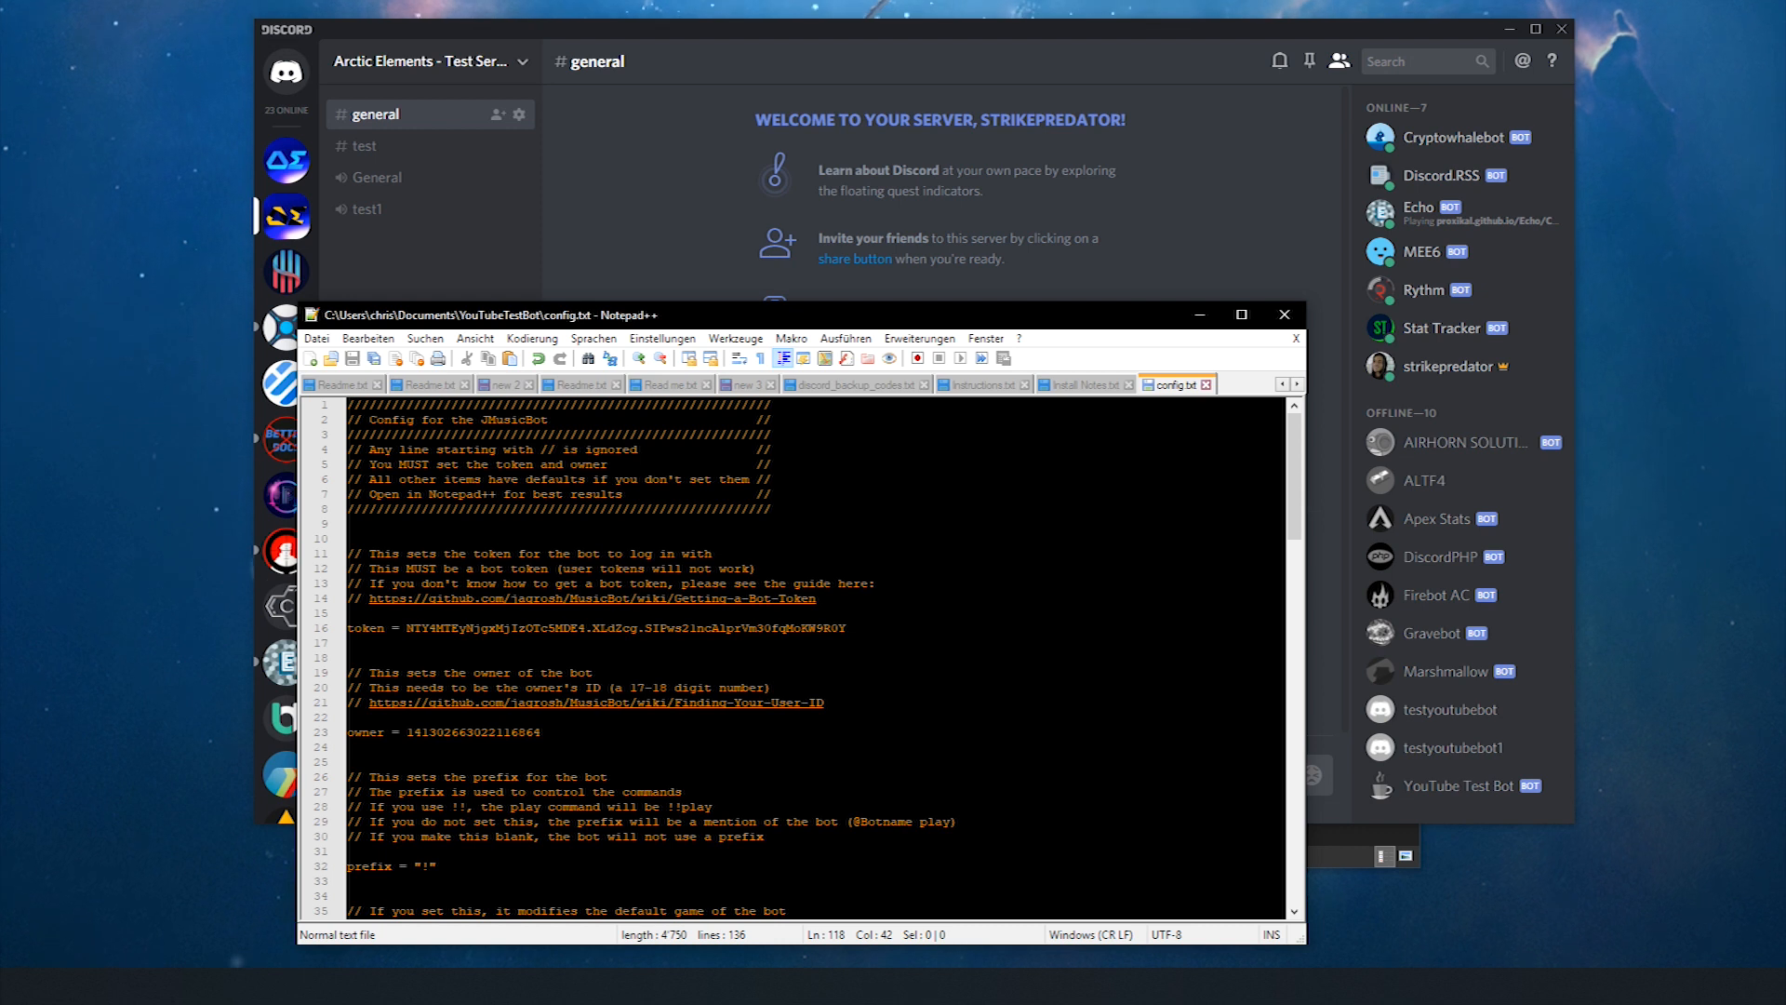
{"action": "scroll", "coordinate": [799, 656], "scroll_direction": "down", "scroll_amount": 3}
{"action": "scroll", "coordinate": [800, 656], "scroll_direction": "up", "scroll_amount": 3}
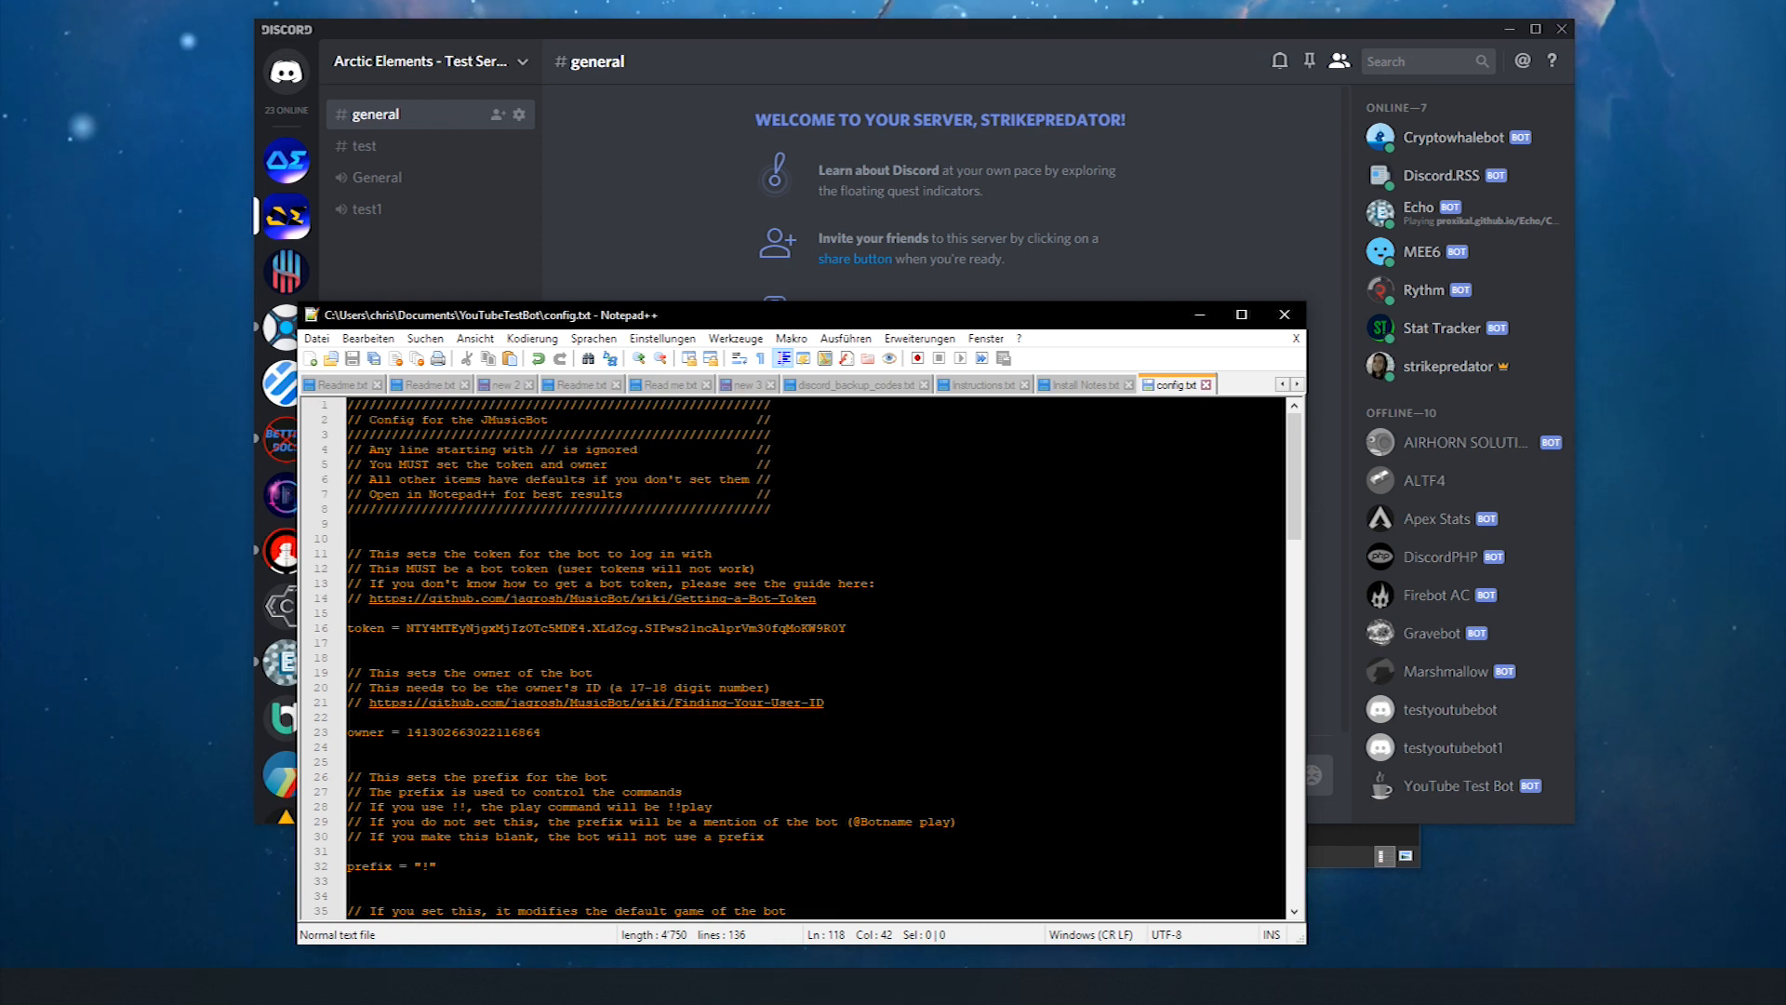
{"action": "scroll", "coordinate": [800, 656], "scroll_direction": "down", "scroll_amount": 3}
{"action": "scroll", "coordinate": [800, 656], "scroll_direction": "down", "scroll_amount": 4}
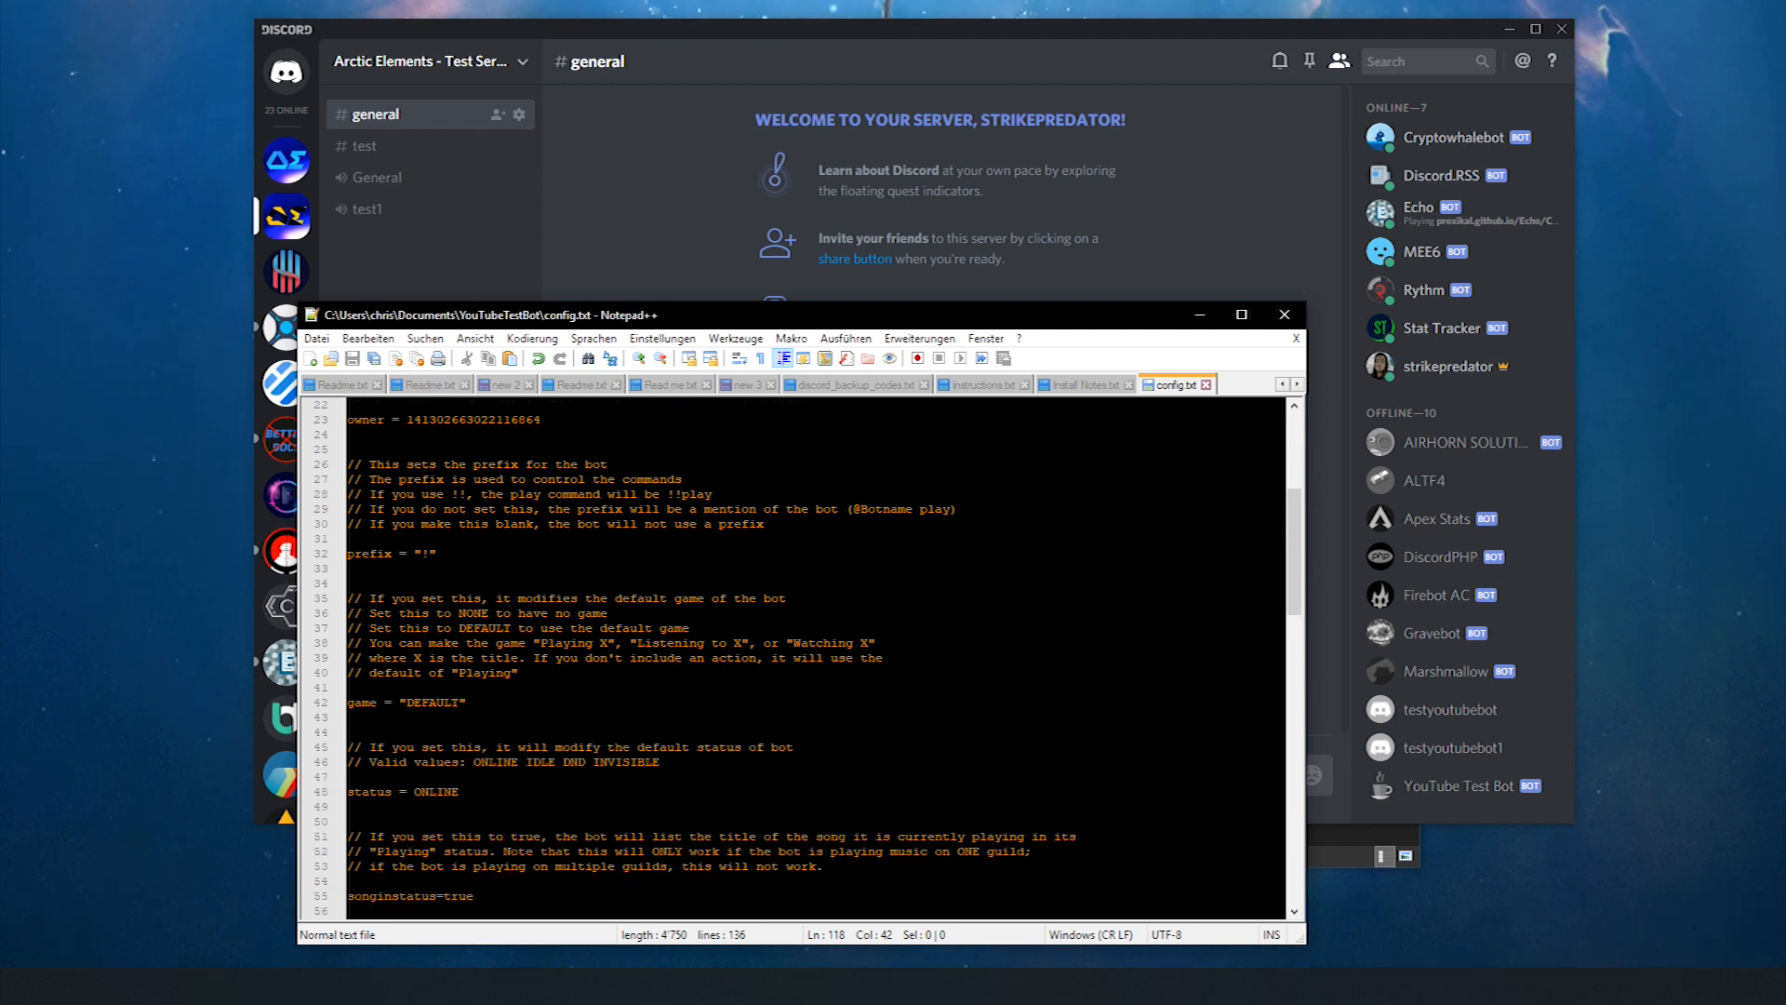
{"action": "scroll", "coordinate": [800, 656], "scroll_direction": "down", "scroll_amount": 6}
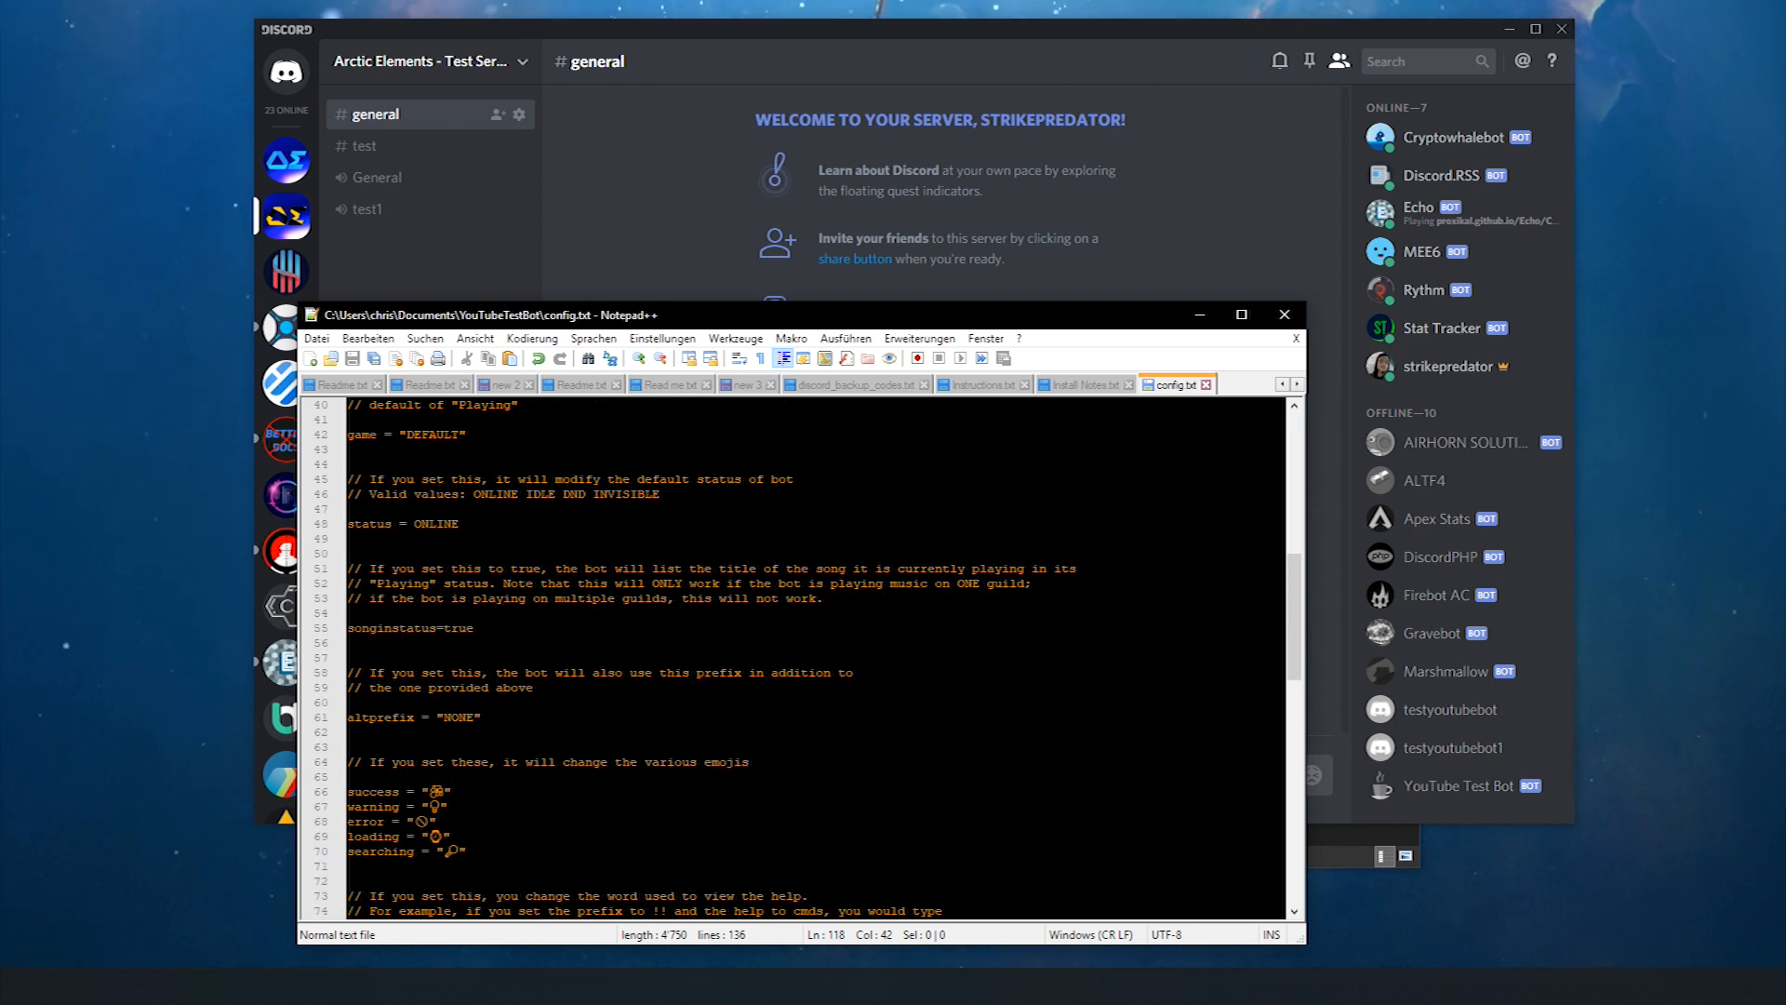
- Close Notepad++ and bring the YouTubeTestBot folder window to the front
{"action": "left_click", "coordinate": [1285, 315]}
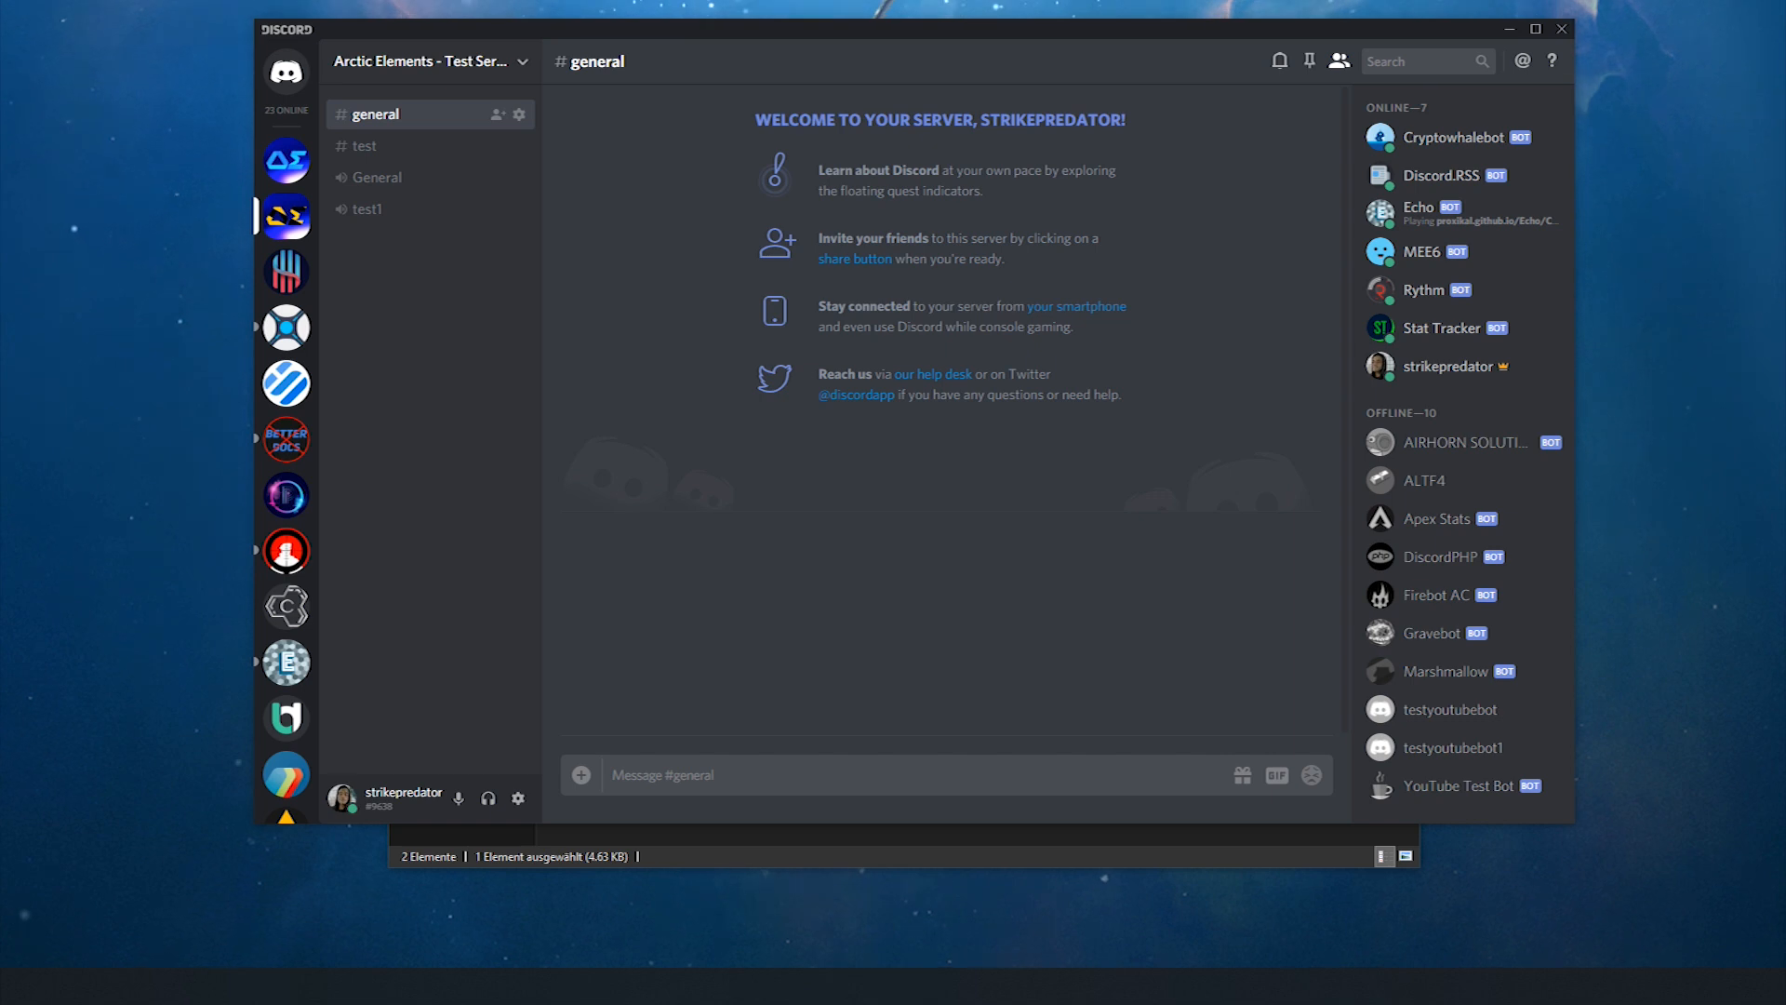
{"action": "key", "text": "alt+Tab"}
{"action": "left_click", "coordinate": [665, 345]}
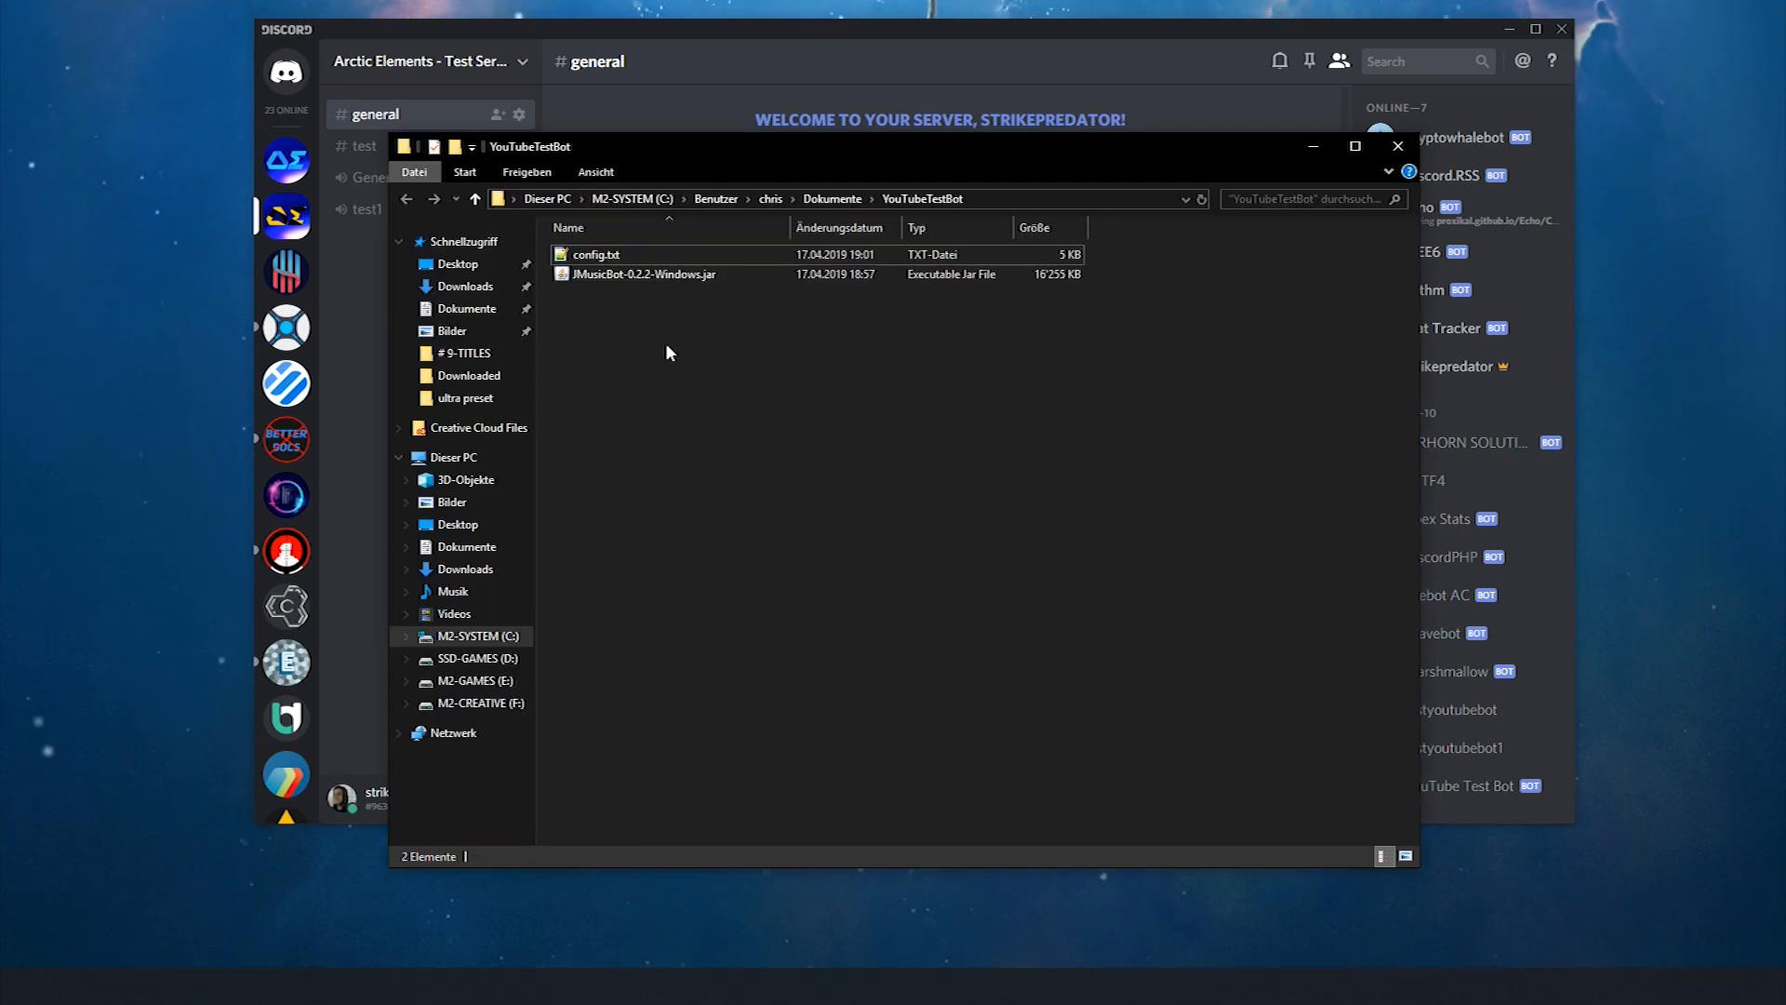
- Start the bot from JMusicBot-0.2.2-Windows.jar and minimize the YouTubeTestBot folder window
{"action": "double_click", "coordinate": [689, 274]}
{"action": "left_click", "coordinate": [997, 478]}
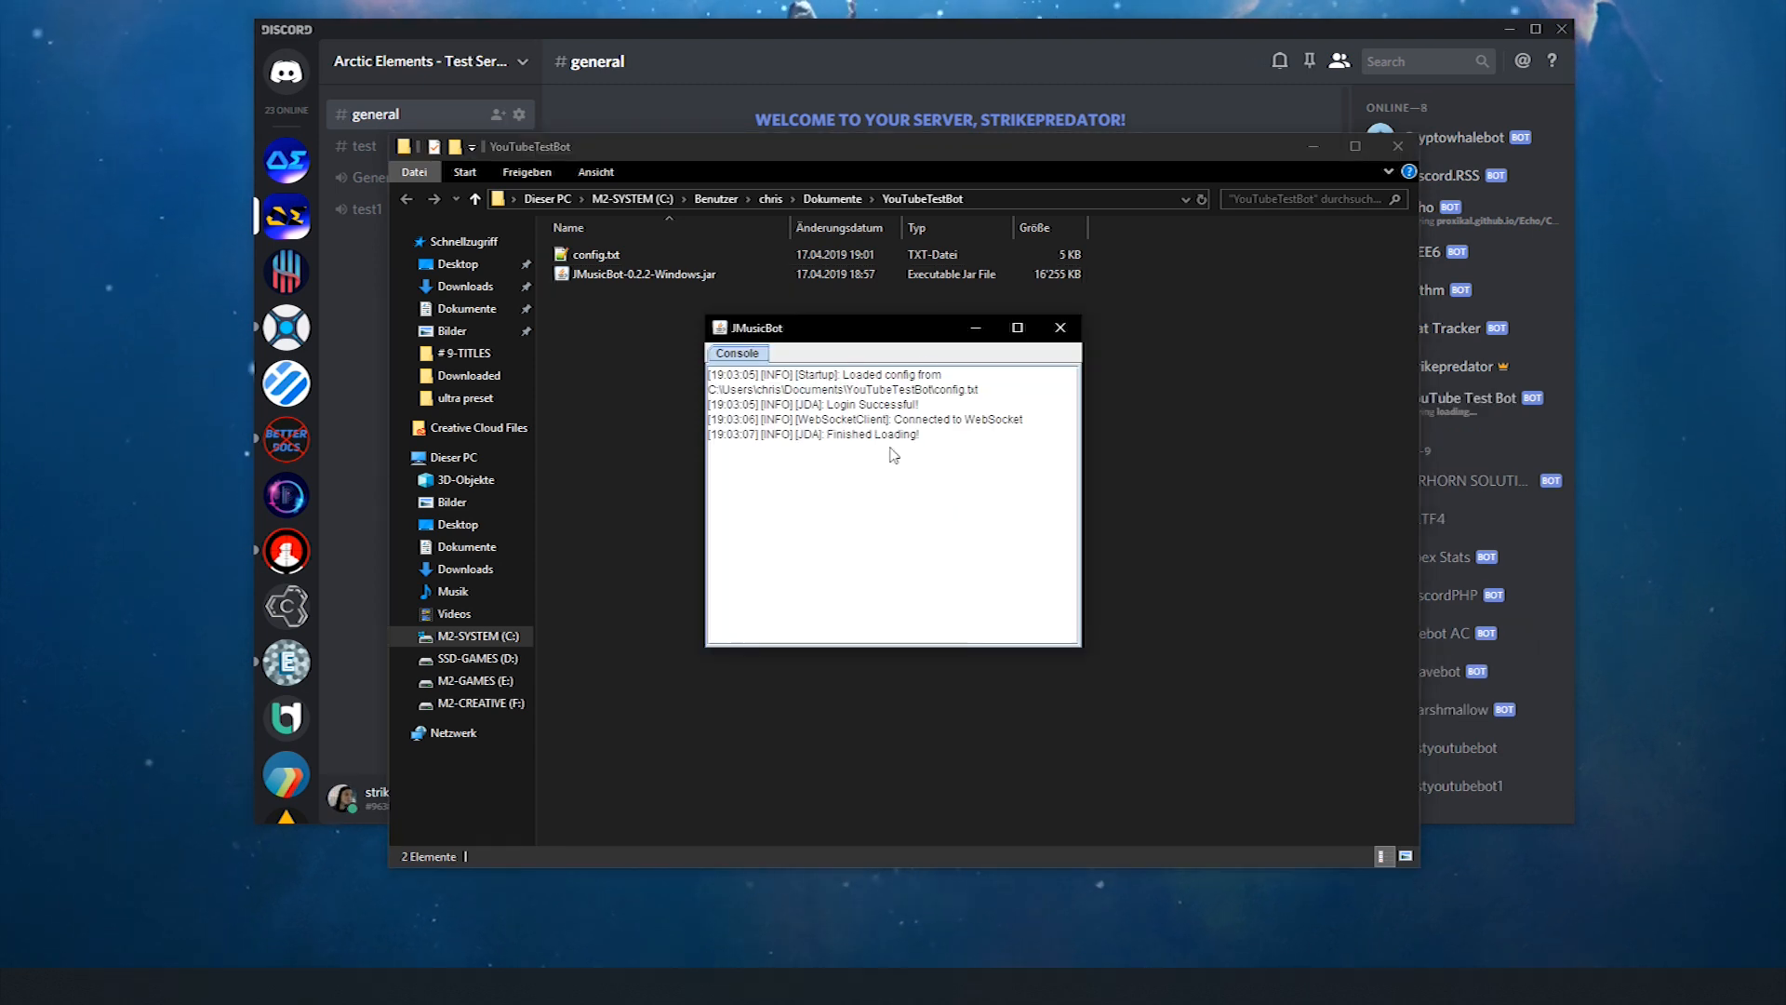
{"action": "left_click", "coordinate": [1311, 150]}
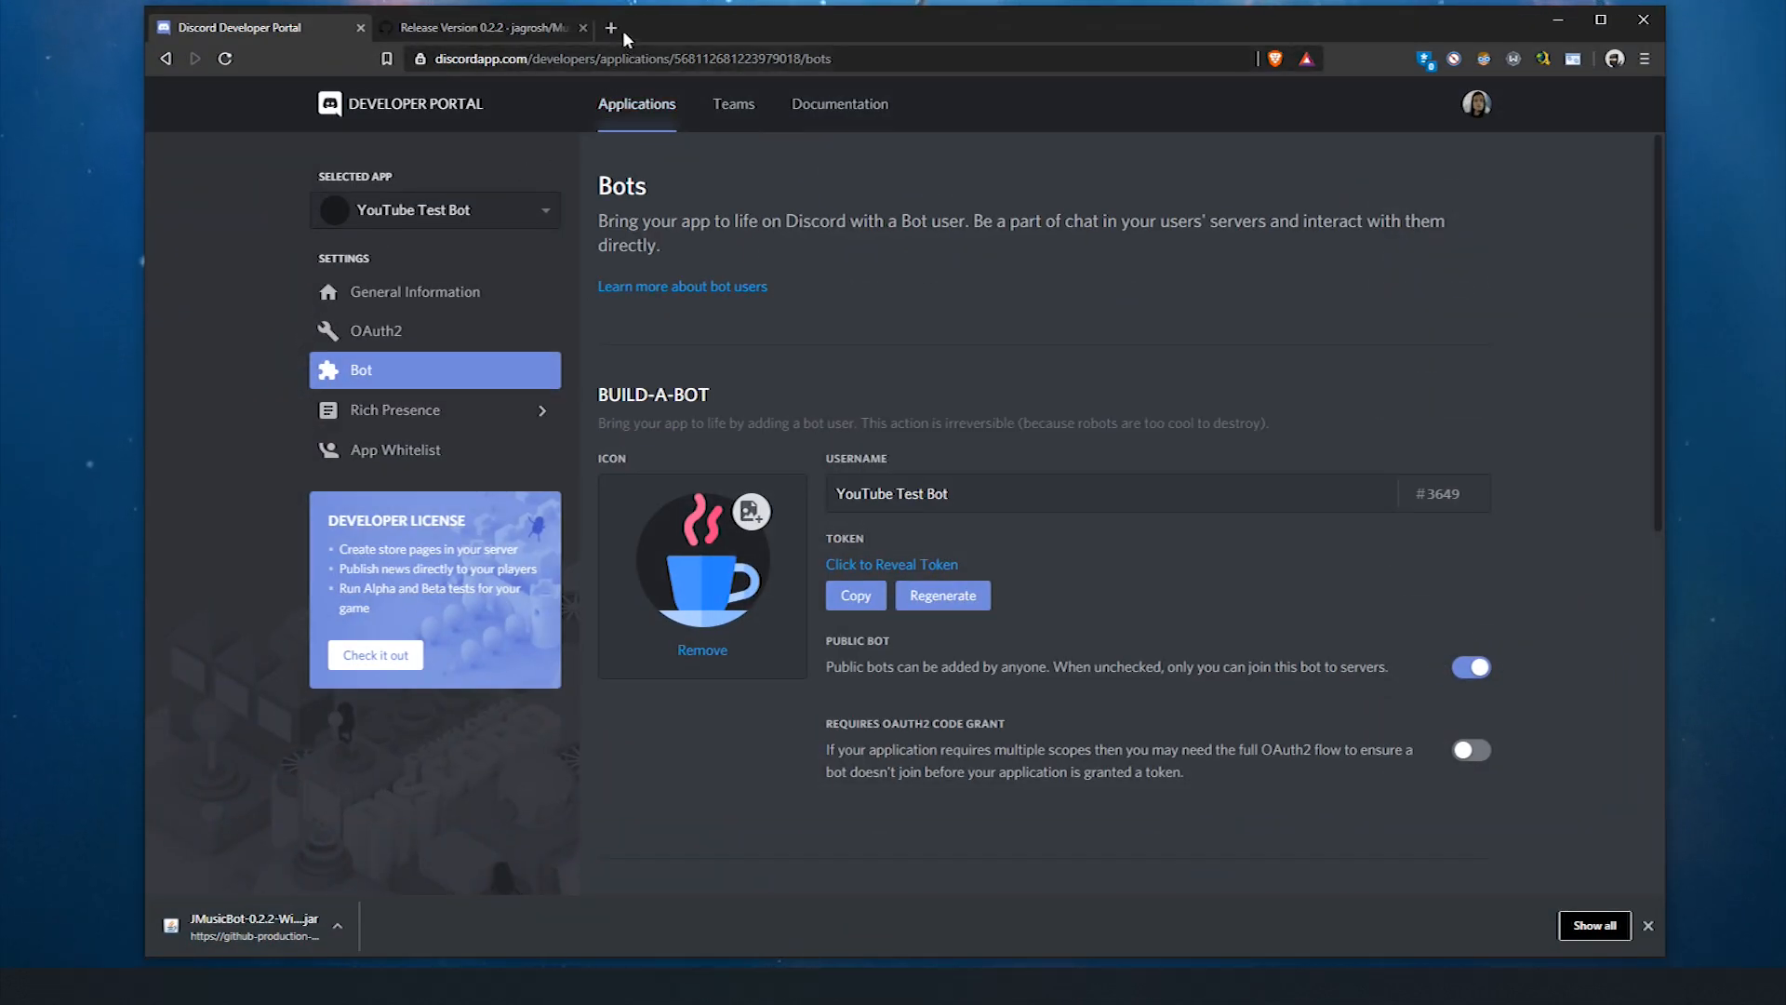
- Open youtube.com in a new browser tab and search it for "no copyright sounds"
{"action": "left_click", "coordinate": [611, 28]}
{"action": "type", "text": "youtube.com"}
{"action": "key", "text": "Return"}
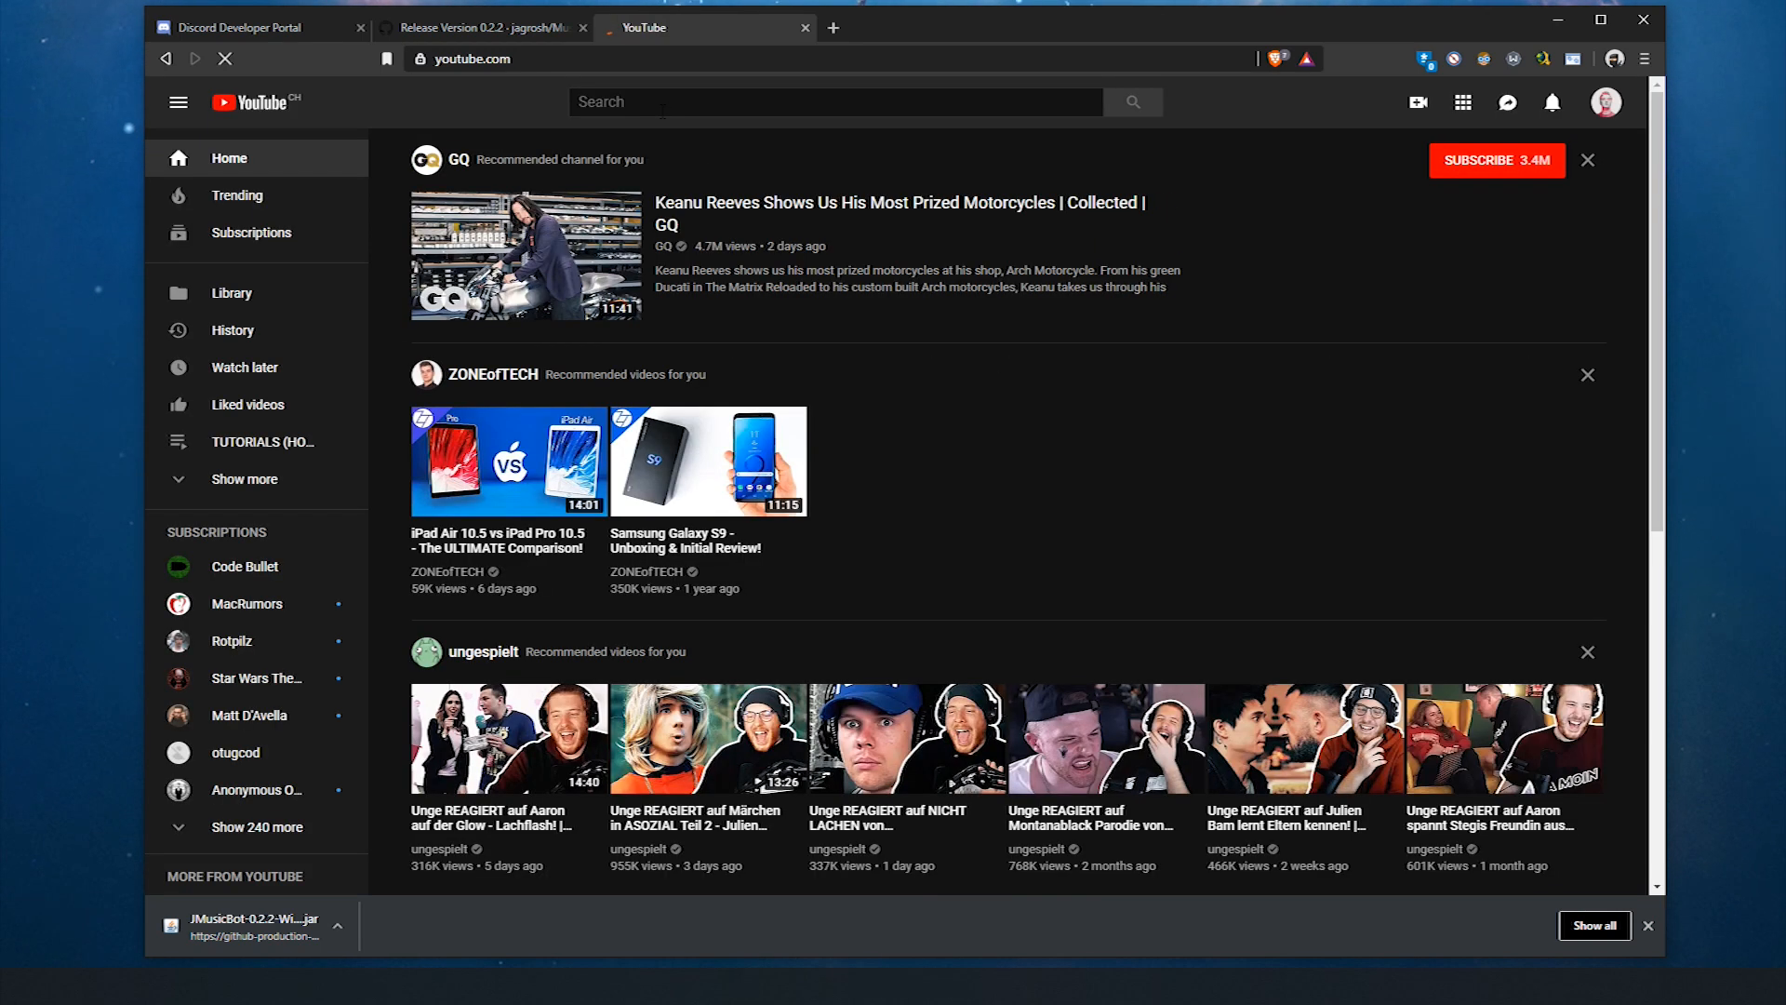
{"action": "left_click", "coordinate": [666, 103]}
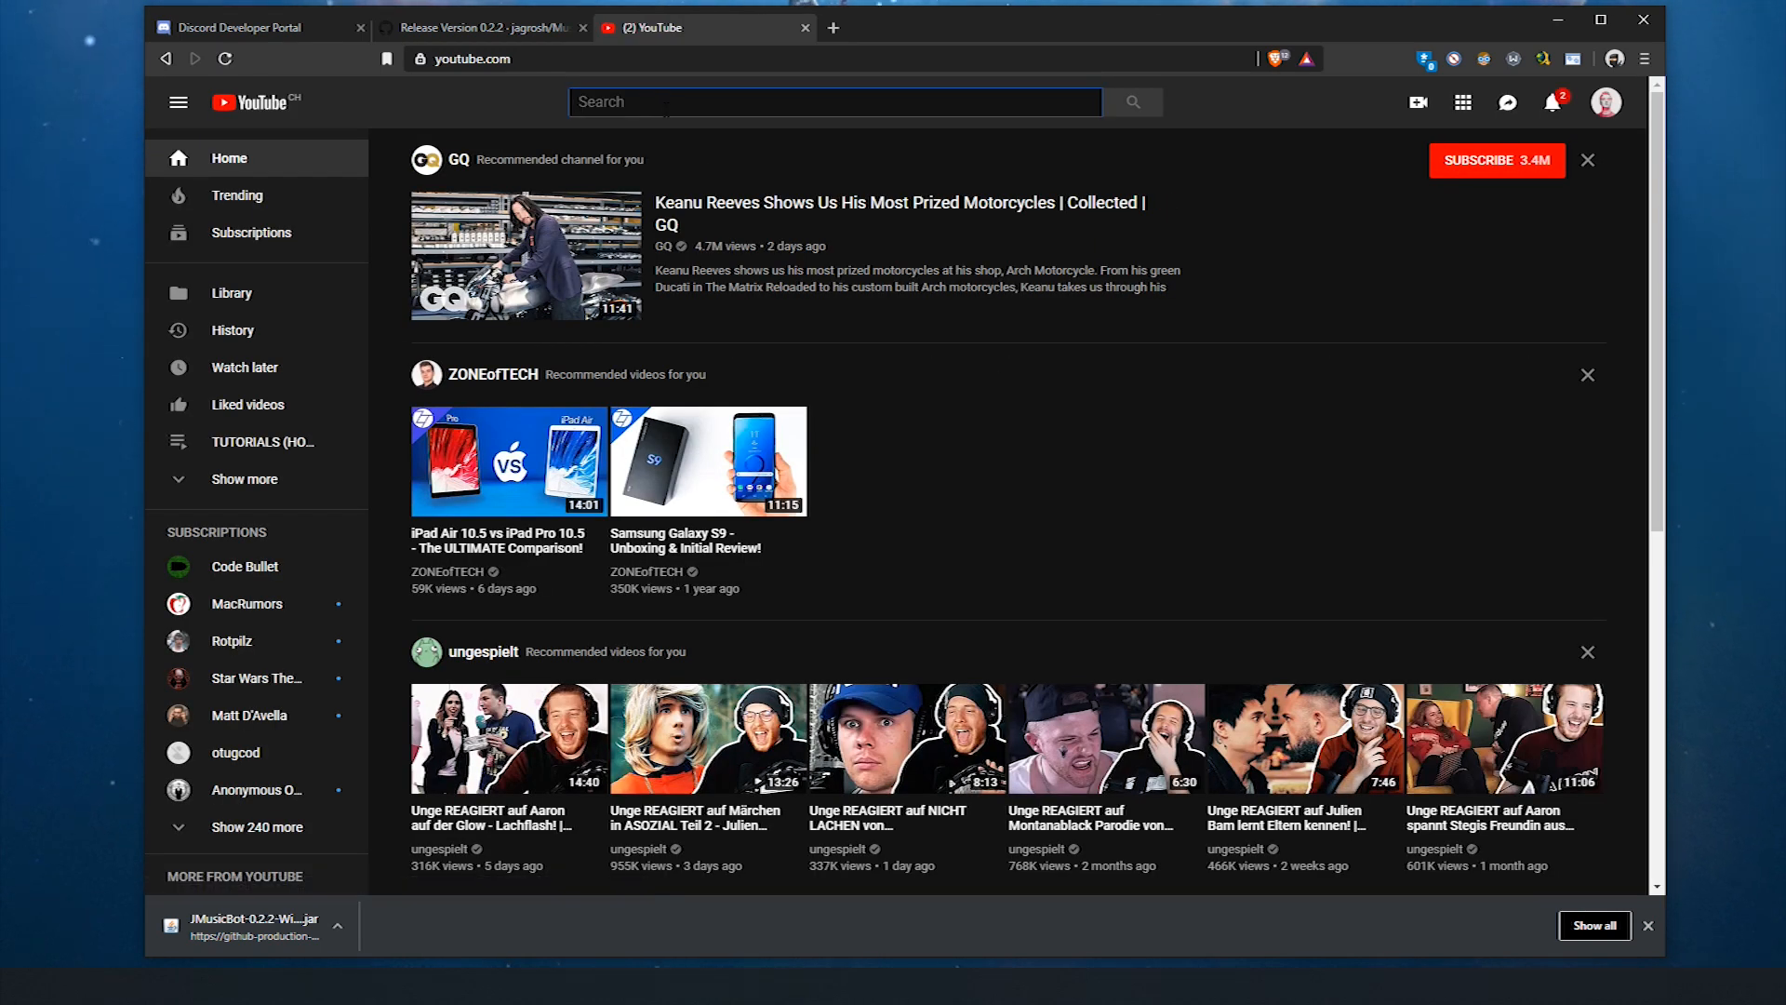
{"action": "type", "text": "no co"}
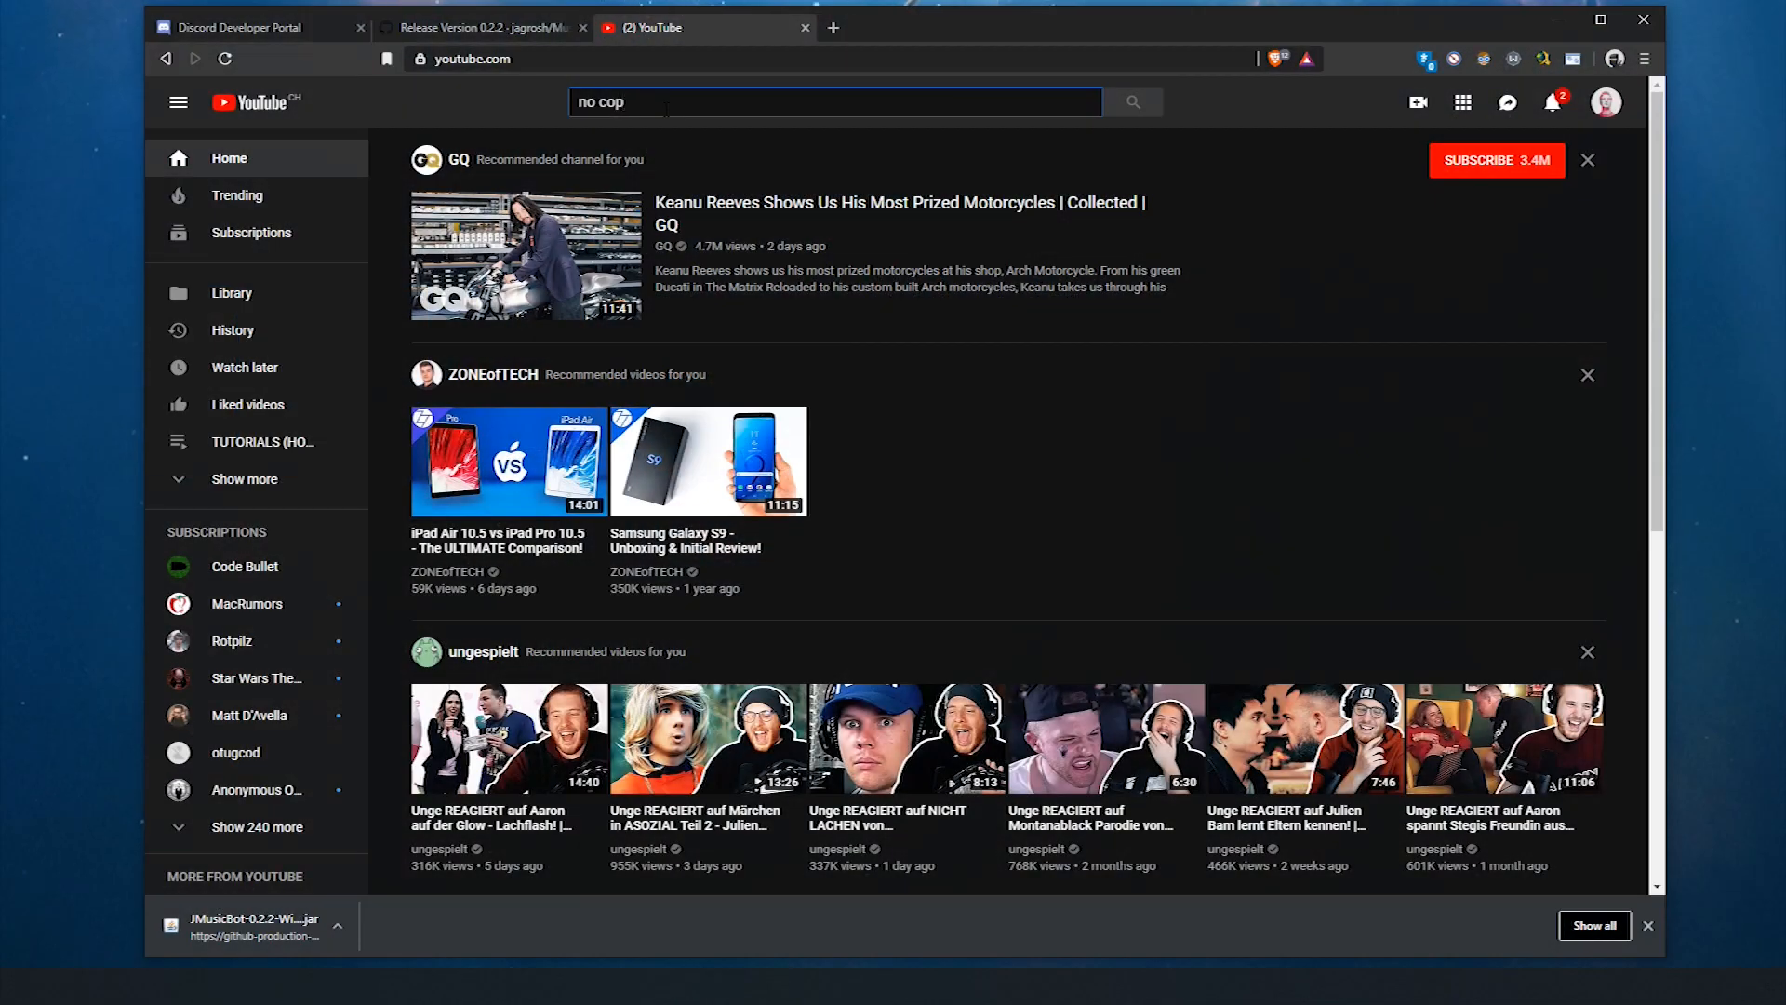
{"action": "type", "text": "pyri"}
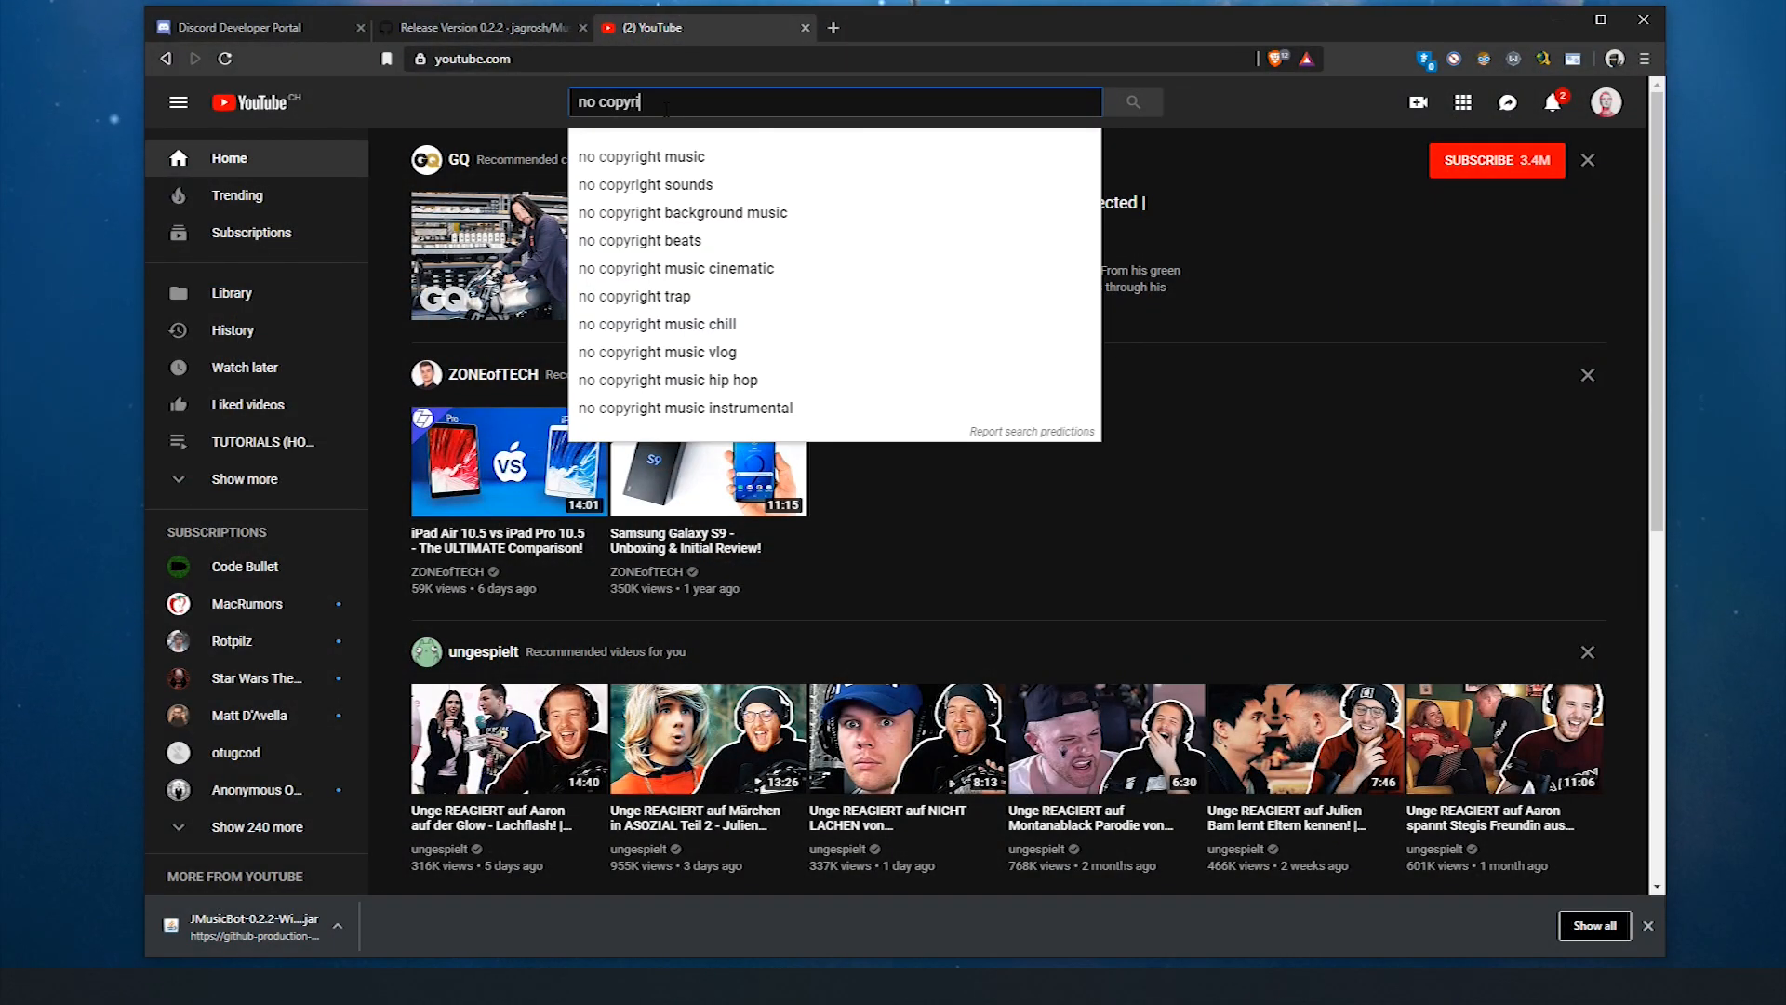
{"action": "type", "text": "ght sounds"}
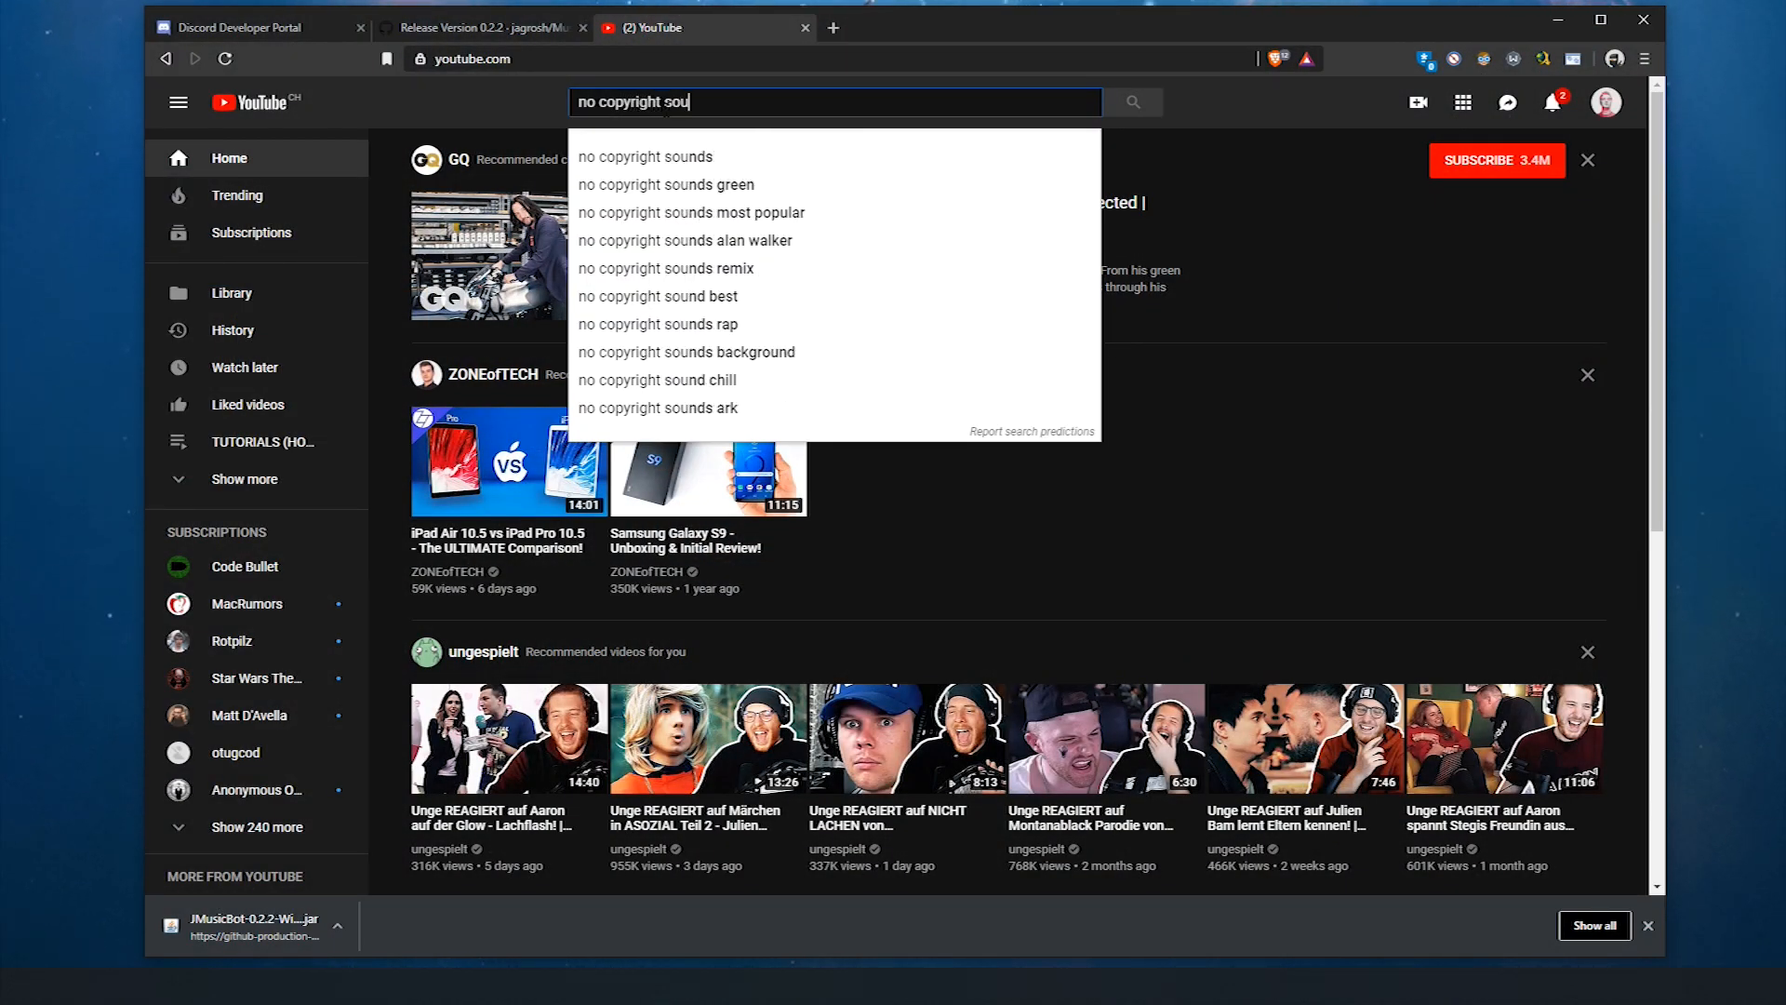
{"action": "key", "text": "Return"}
- Open the video "Barren Gates - Slow Down [NCS Release]" from the NoCopyrightSounds channel's uploads and copy its URL
{"action": "left_click", "coordinate": [649, 379]}
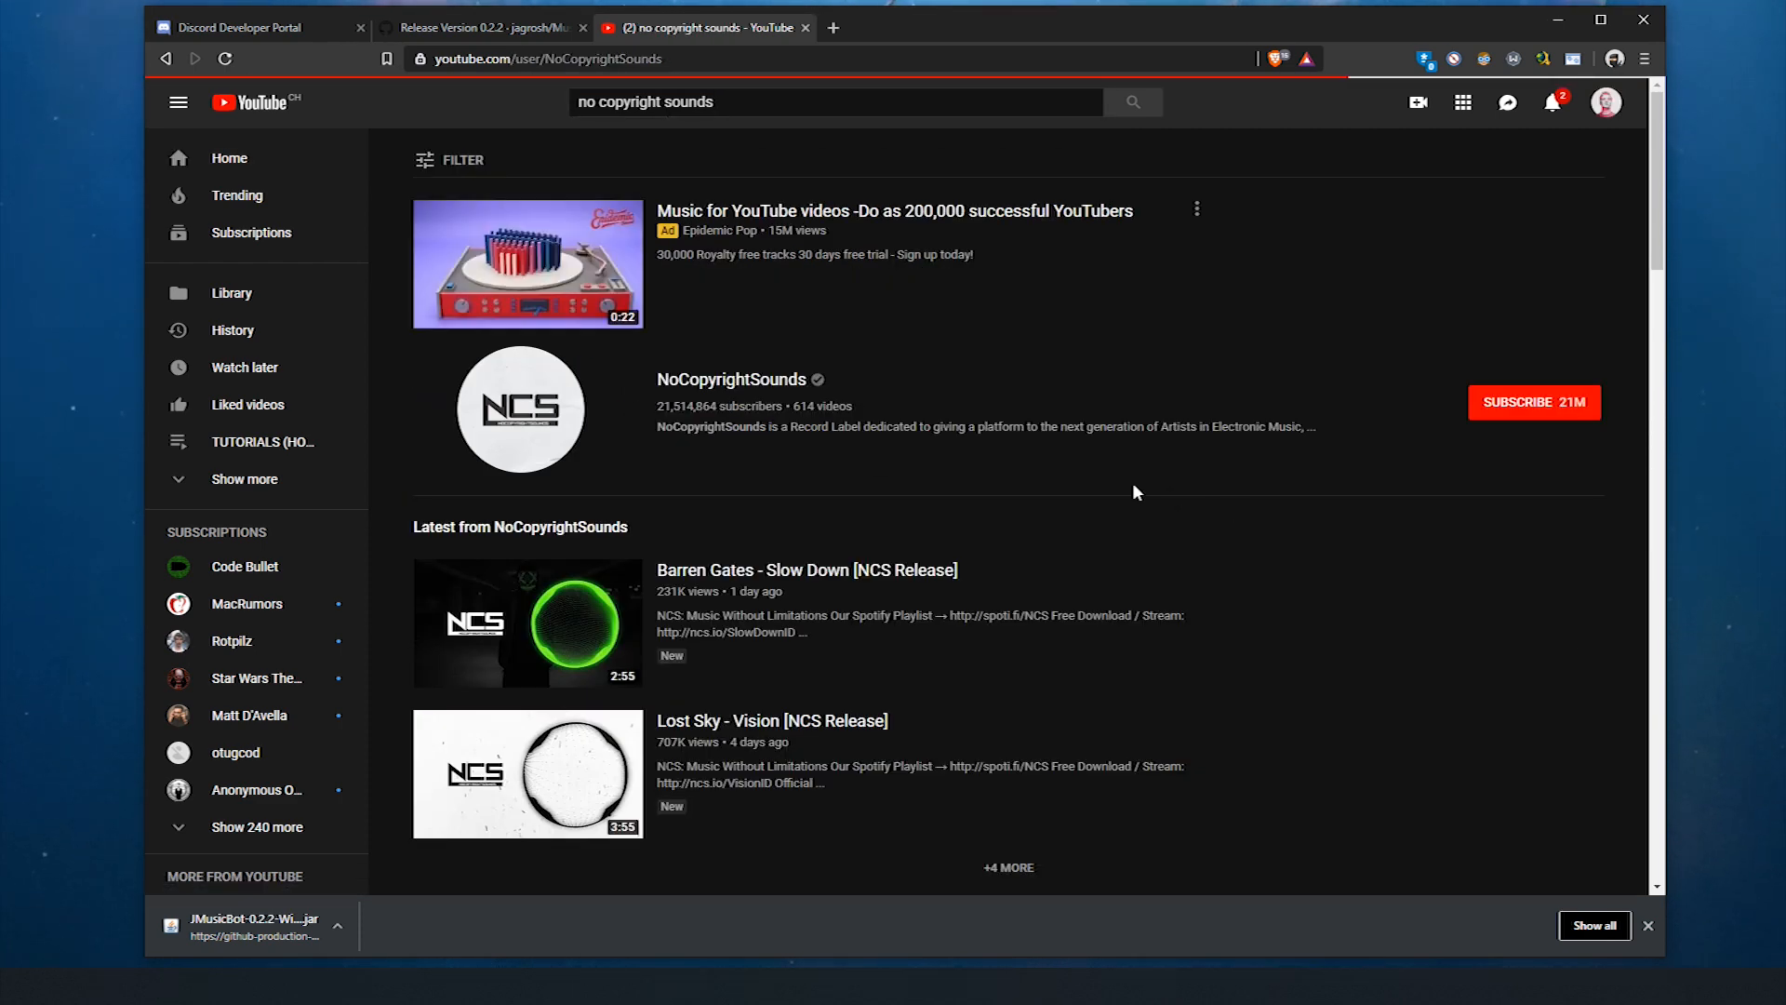
{"action": "left_click", "coordinate": [561, 448]}
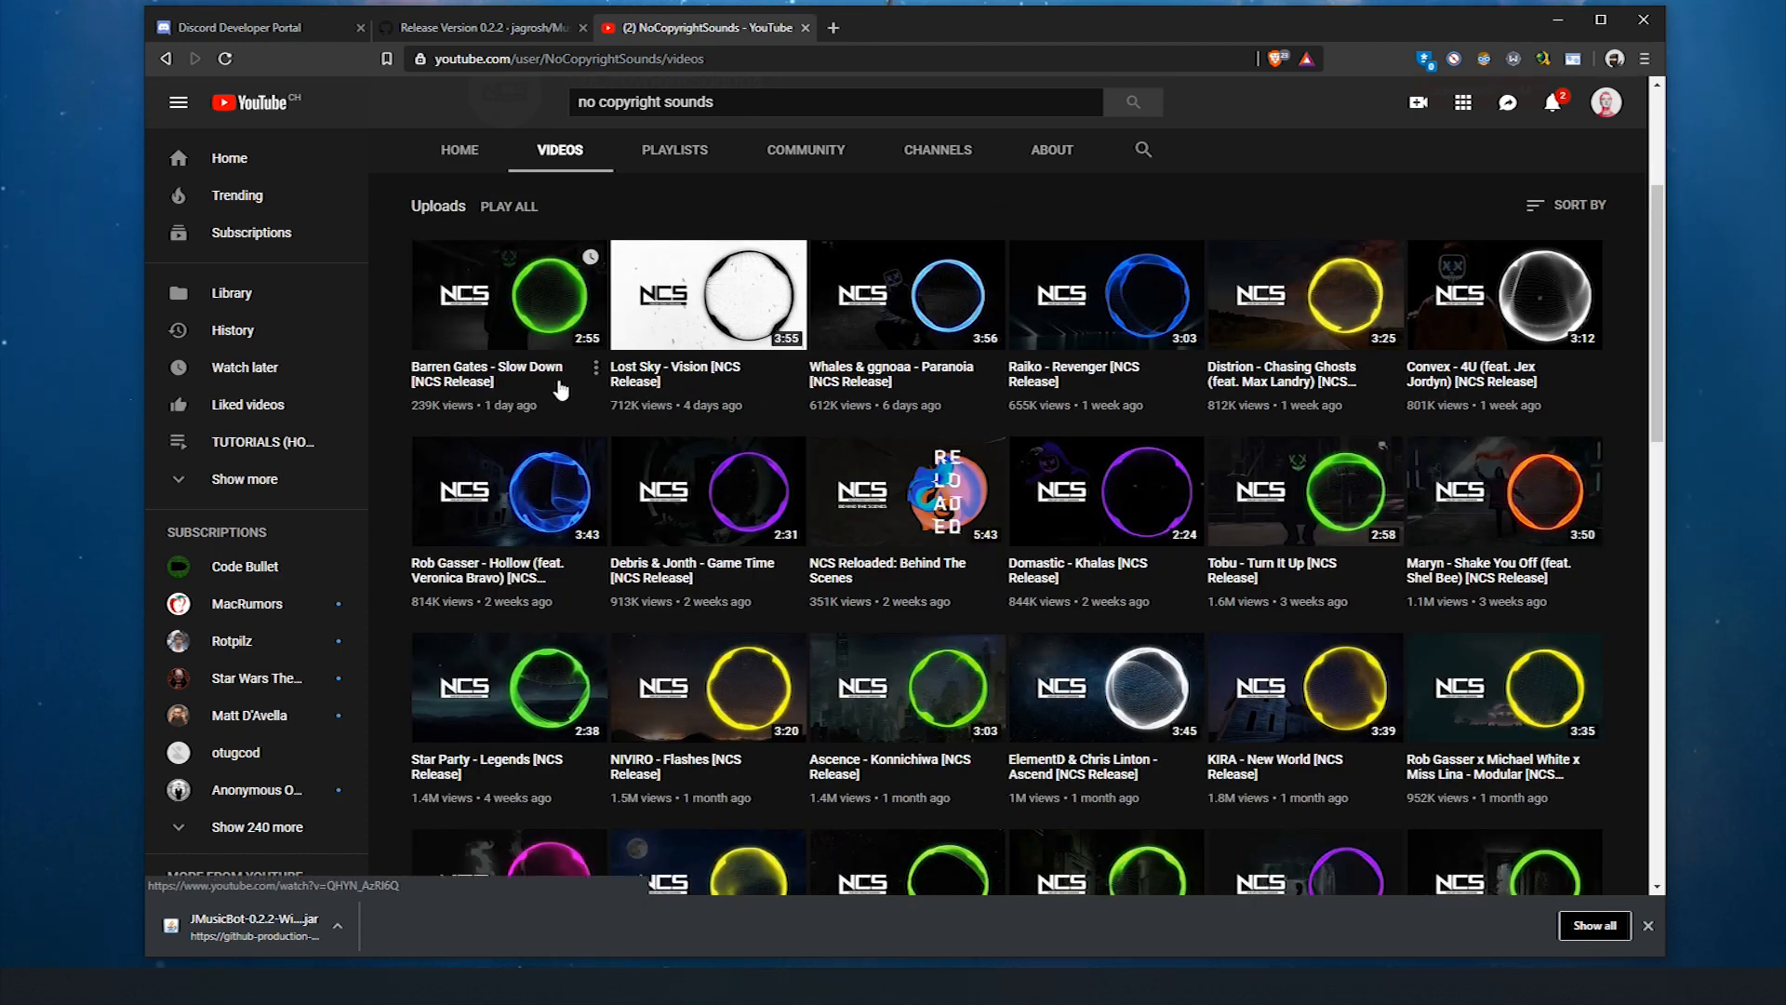
{"action": "left_click", "coordinate": [474, 381]}
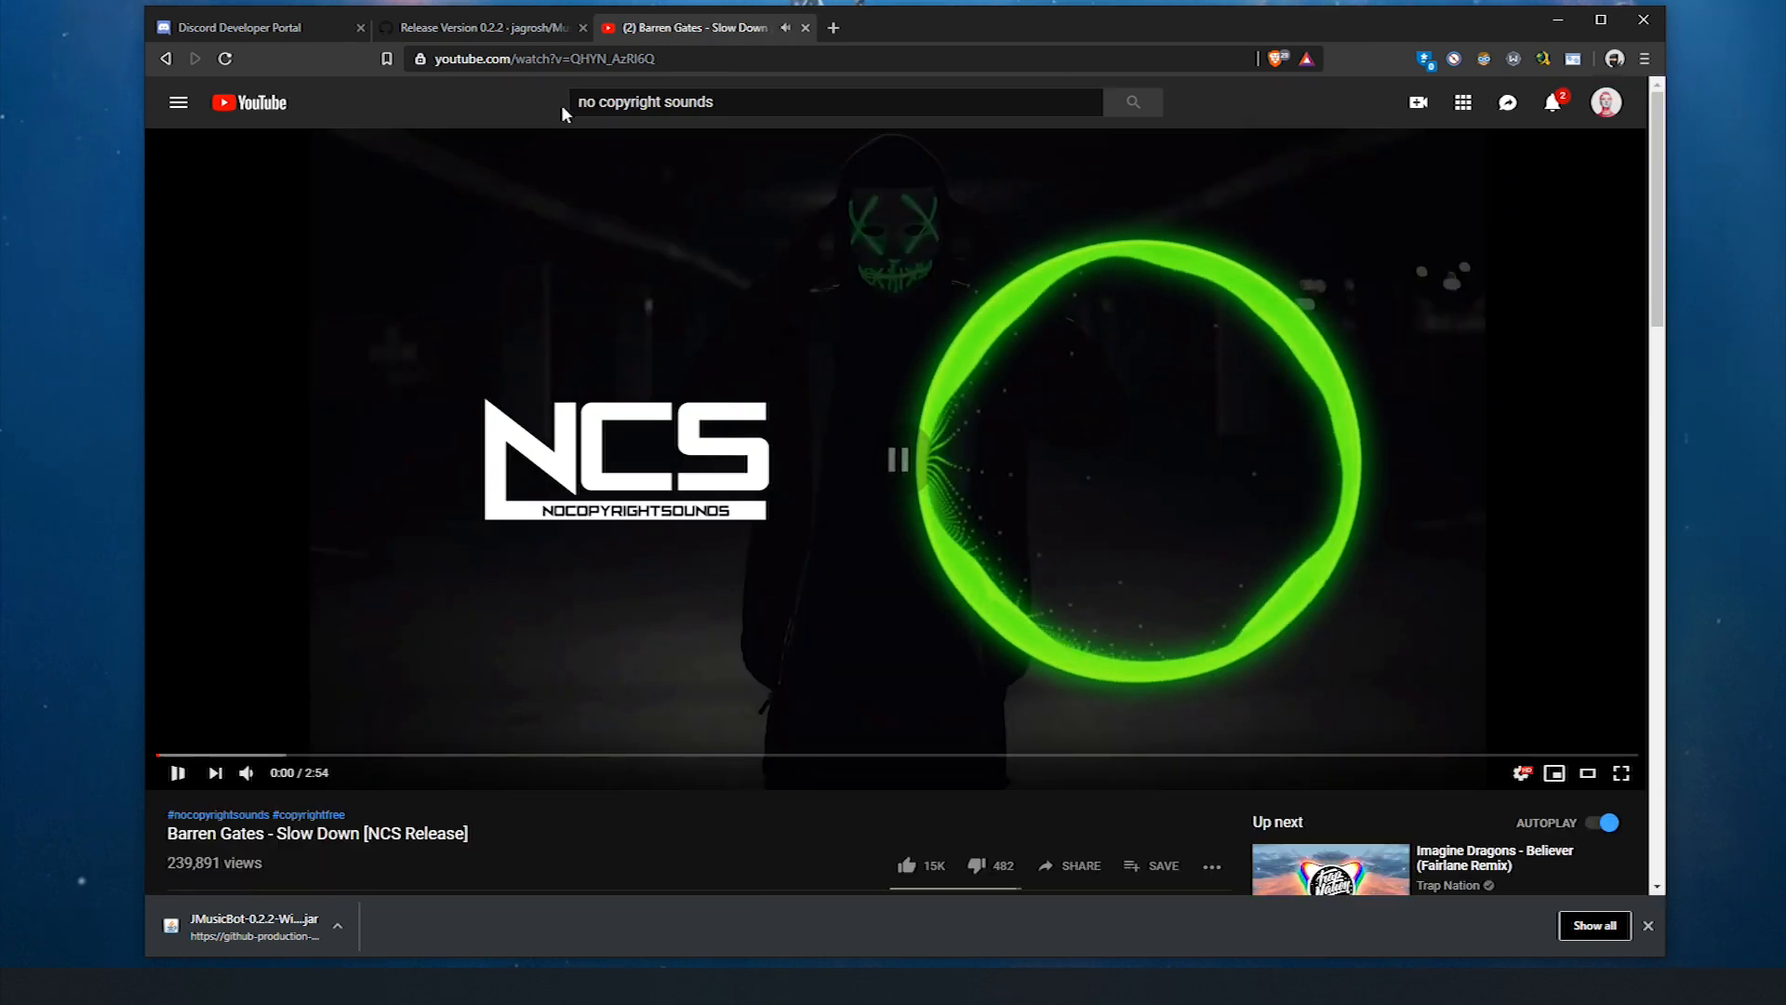
{"action": "left_click", "coordinate": [660, 58]}
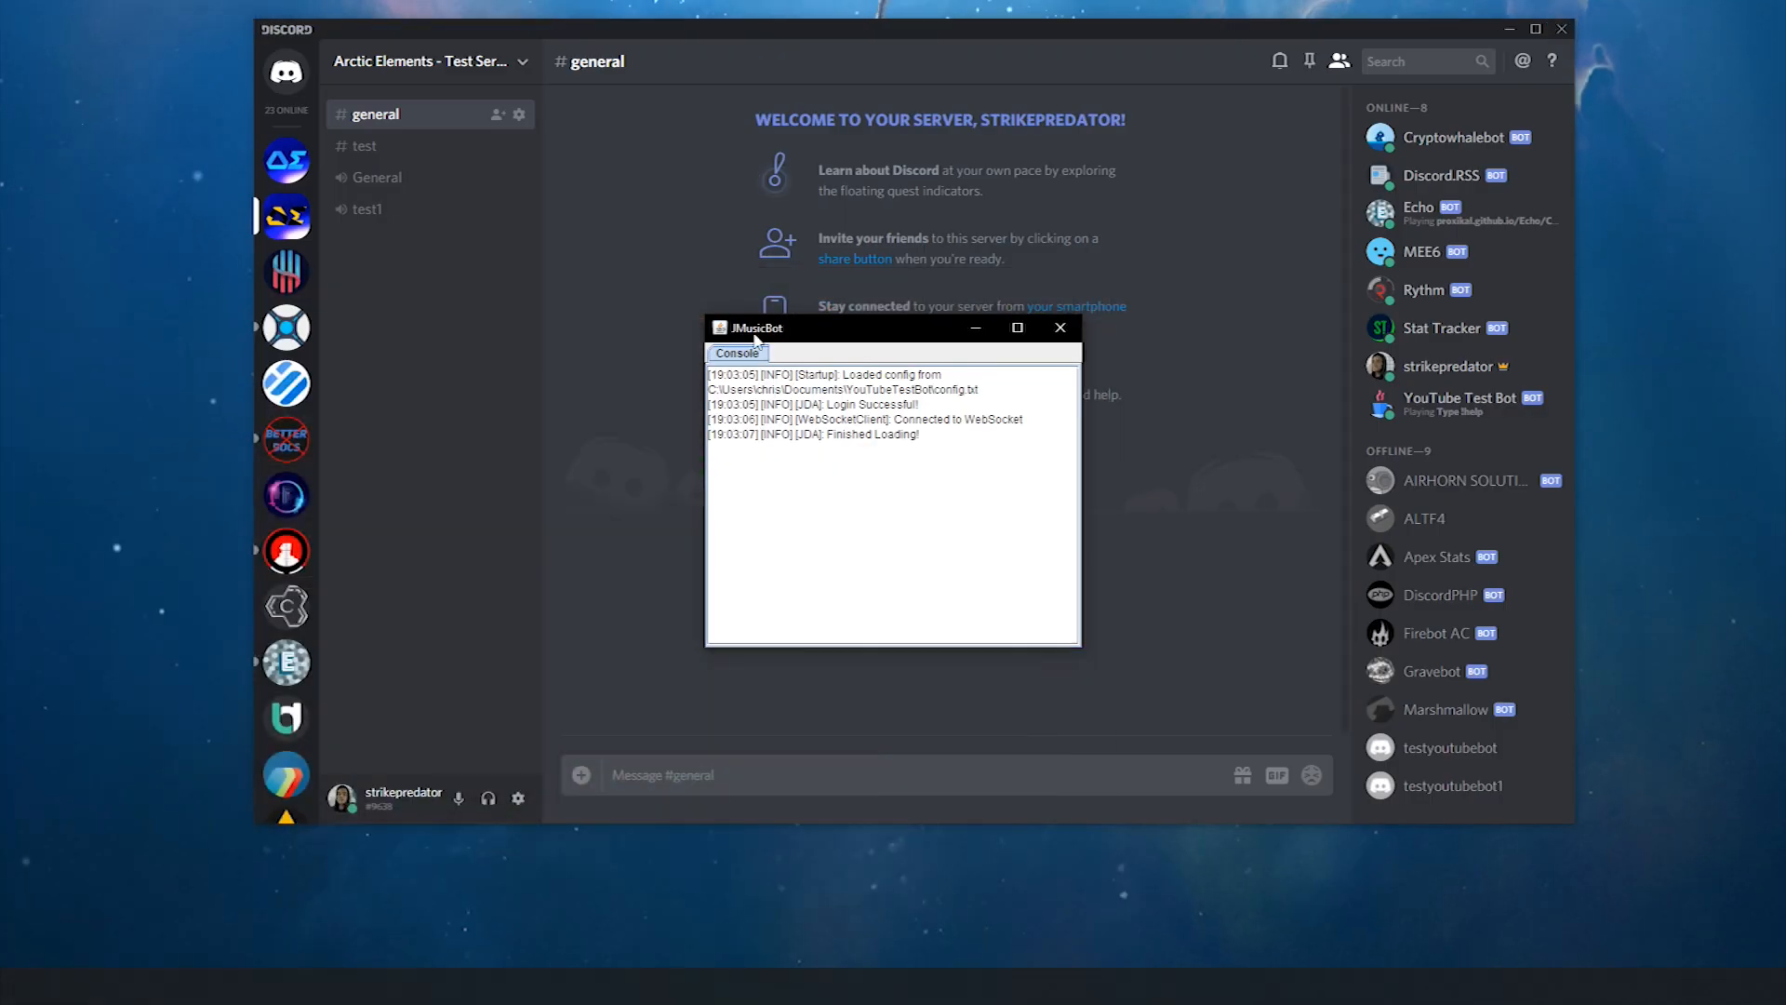
{"action": "left_click", "coordinate": [560, 292]}
{"action": "left_click", "coordinate": [798, 757]}
{"action": "type", "text": "!play"}
{"action": "type", "text": "https://www.youtube.com/watch?v=QHYN_AzRI6Q"}
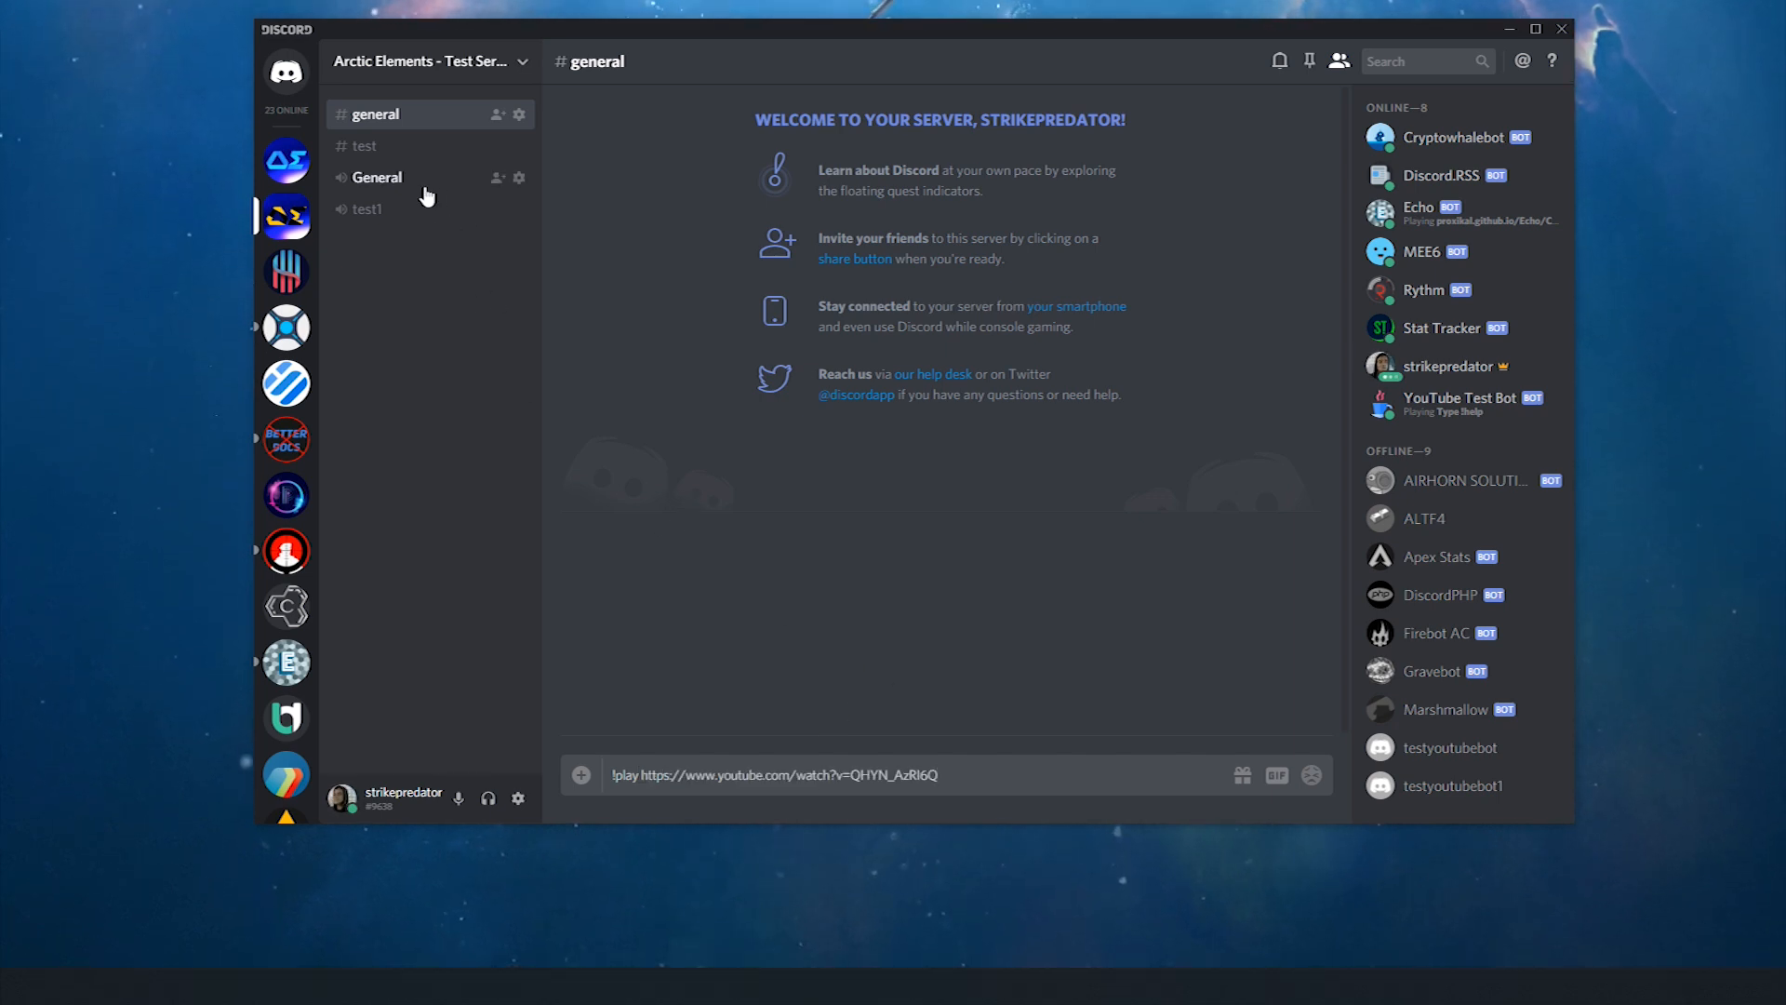
{"action": "left_click", "coordinate": [373, 185]}
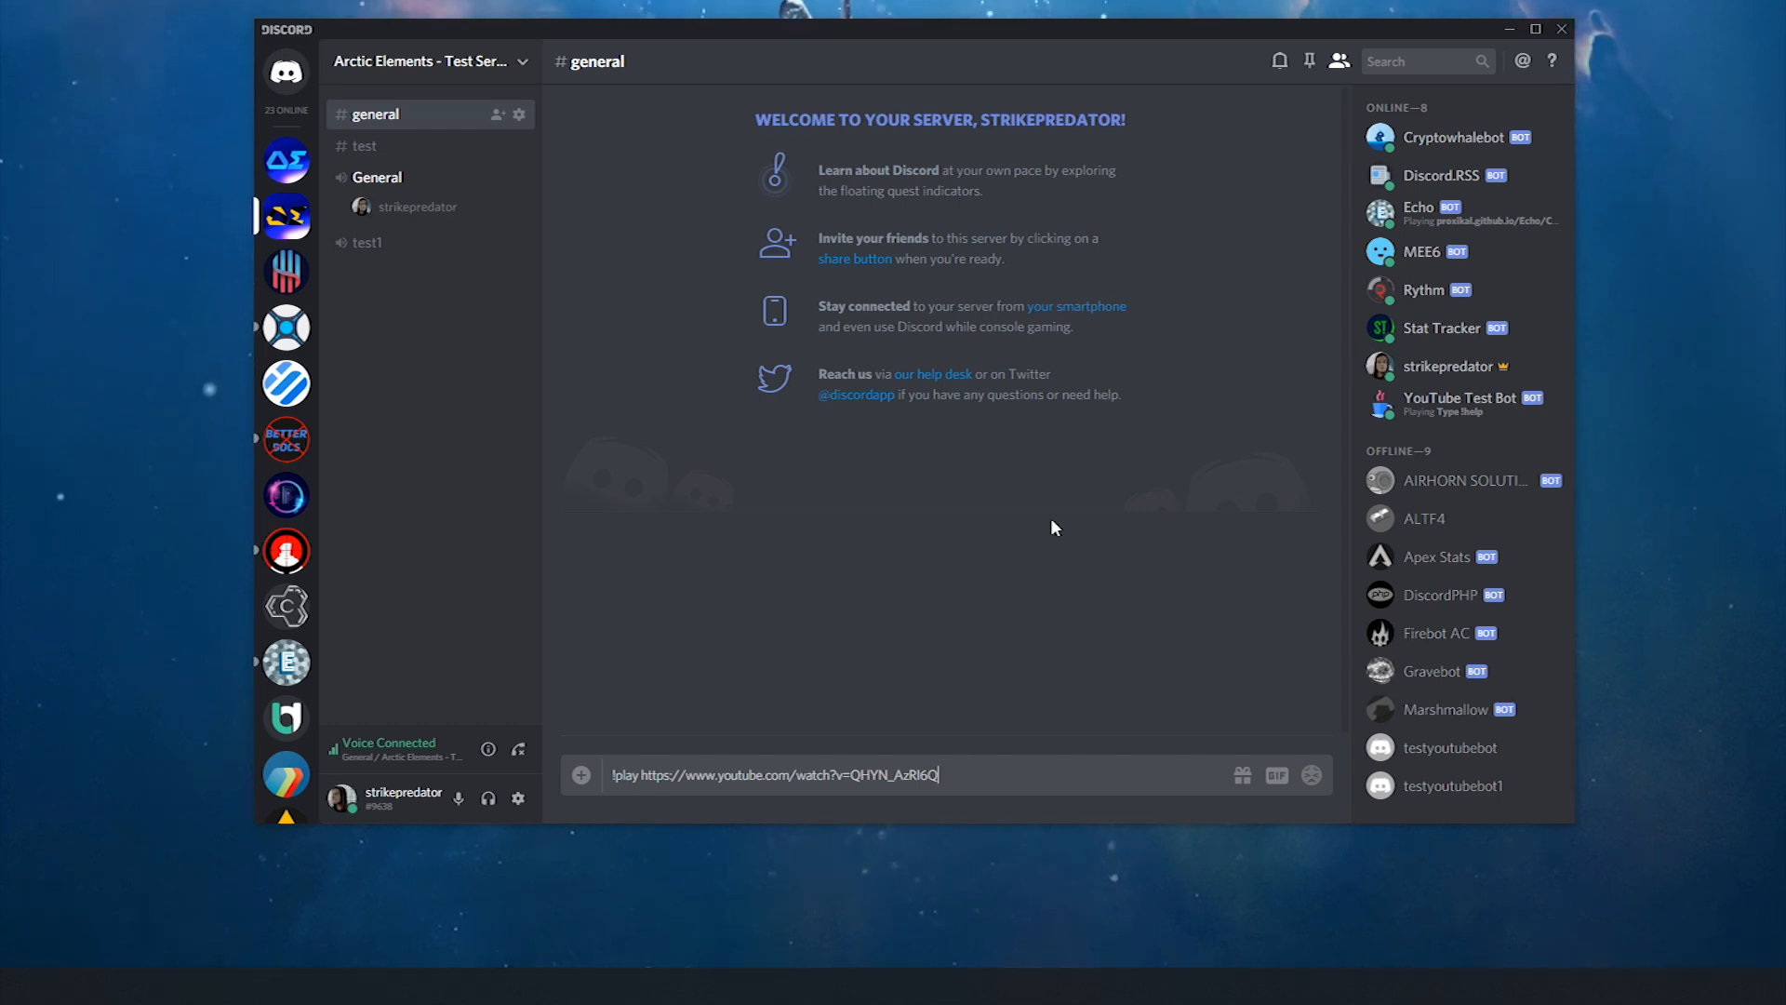
{"action": "key", "text": "Return"}
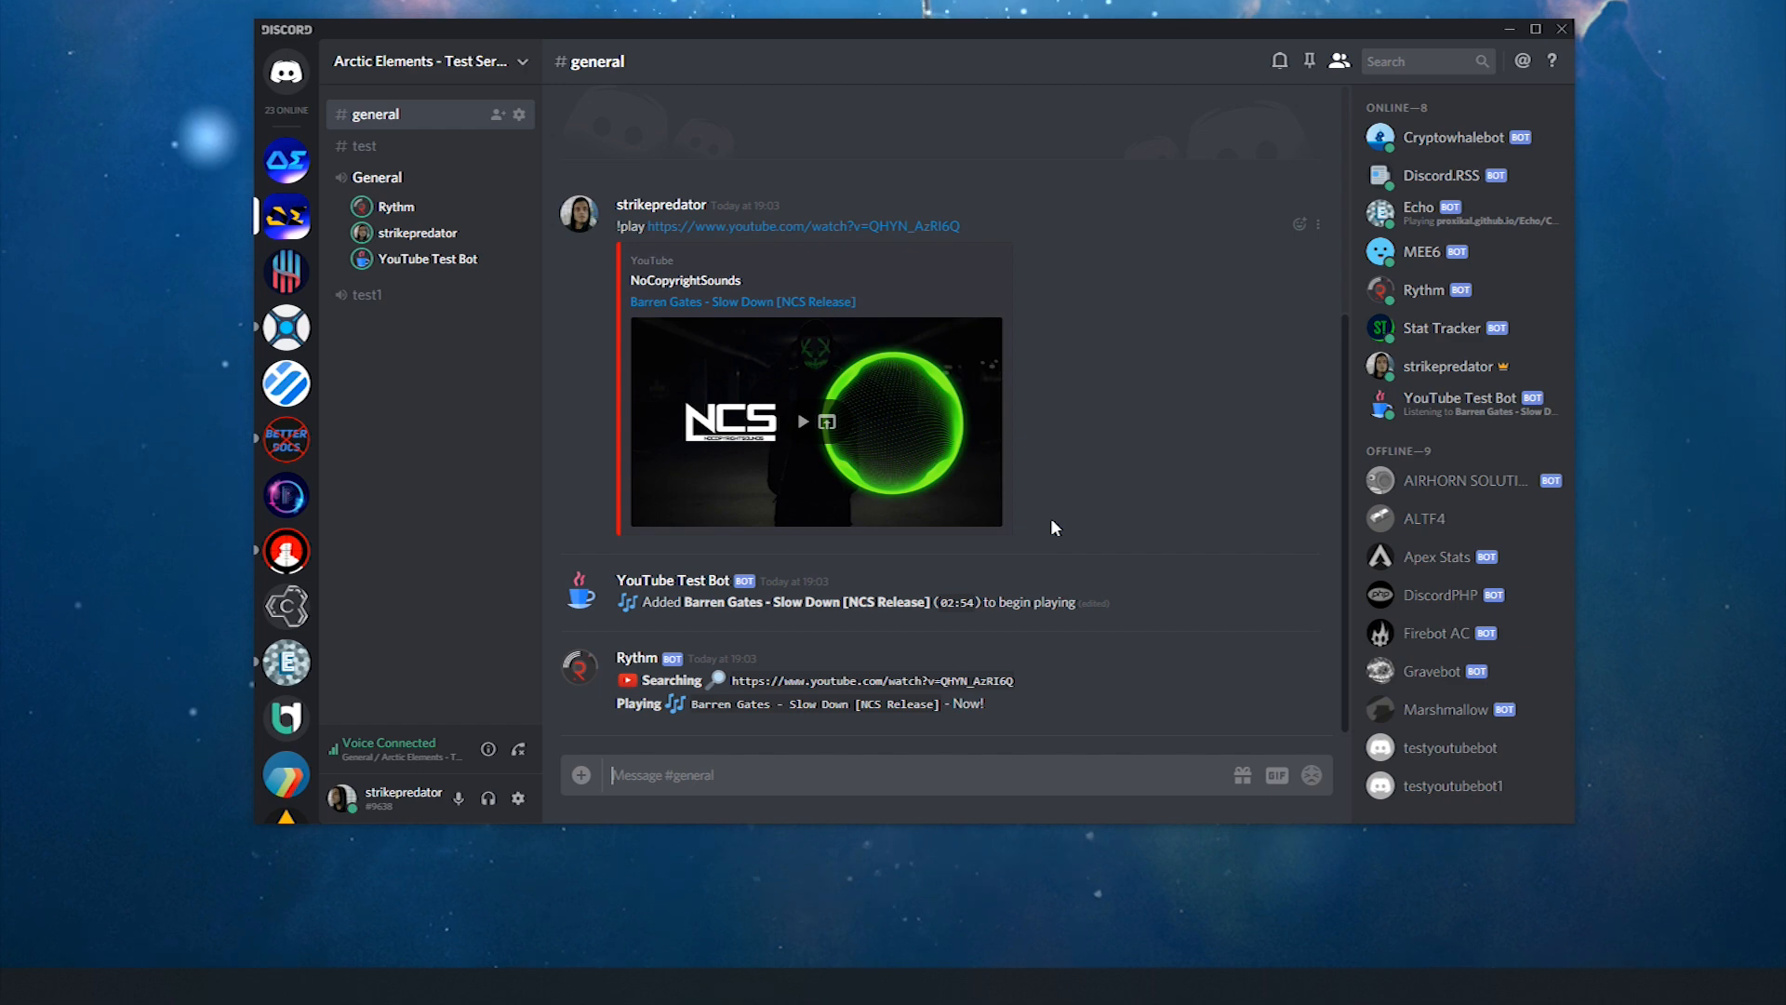
- Kick the Rythm bot from the Discord server
{"action": "right_click", "coordinate": [384, 203]}
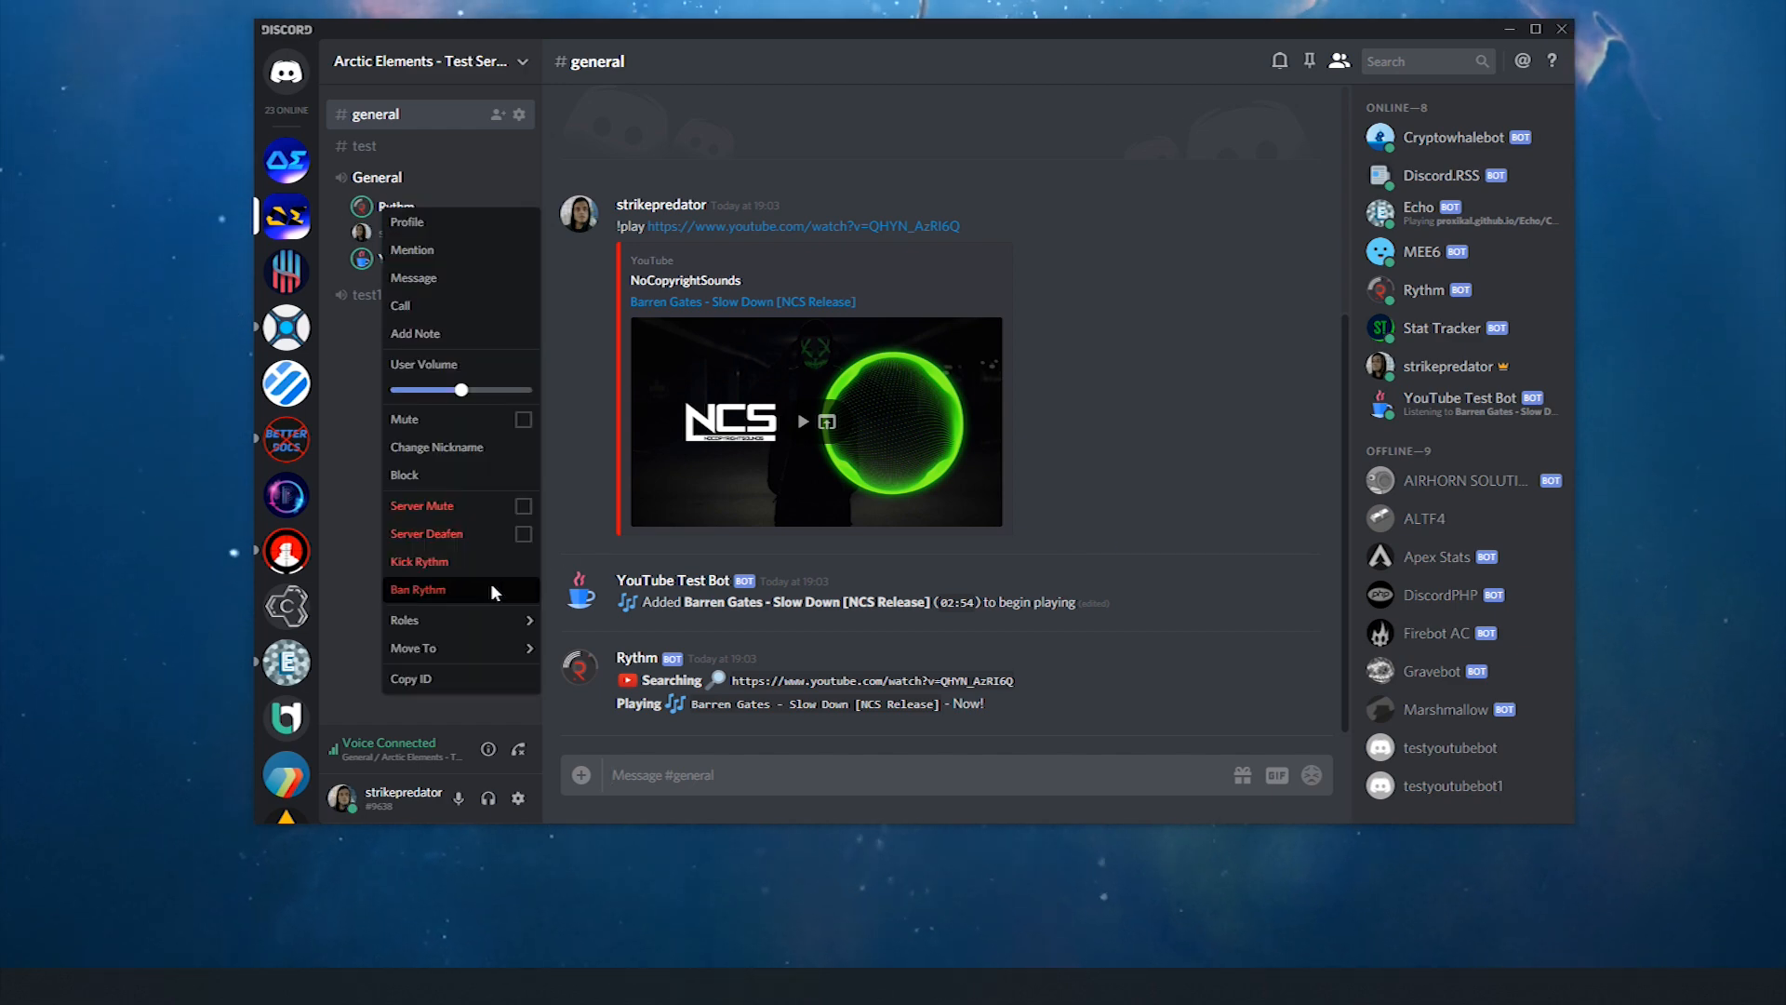
{"action": "left_click", "coordinate": [469, 561]}
{"action": "left_click", "coordinate": [1051, 534]}
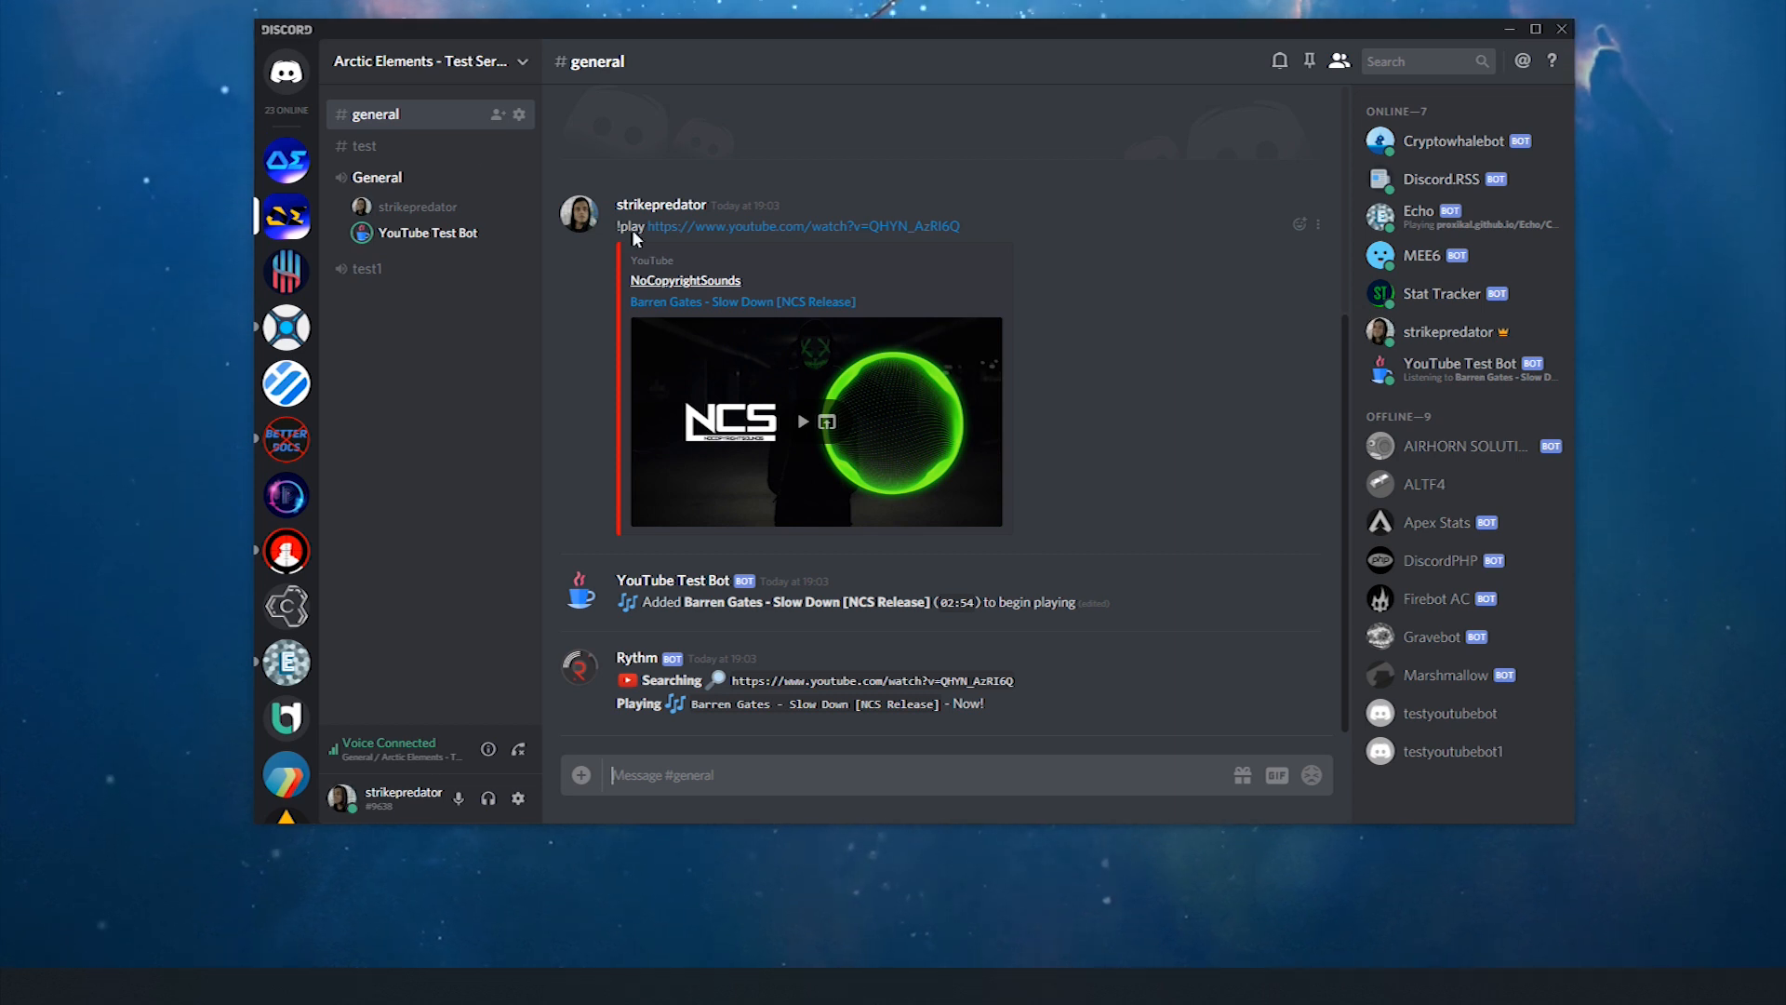
- Lower the user volume of YouTube Test Bot in the General voice channel to near its minimum
{"action": "right_click", "coordinate": [421, 234]}
{"action": "left_click_drag", "start_coordinate": [497, 424], "coordinate": [445, 423]}
{"action": "left_click", "coordinate": [1077, 508]}
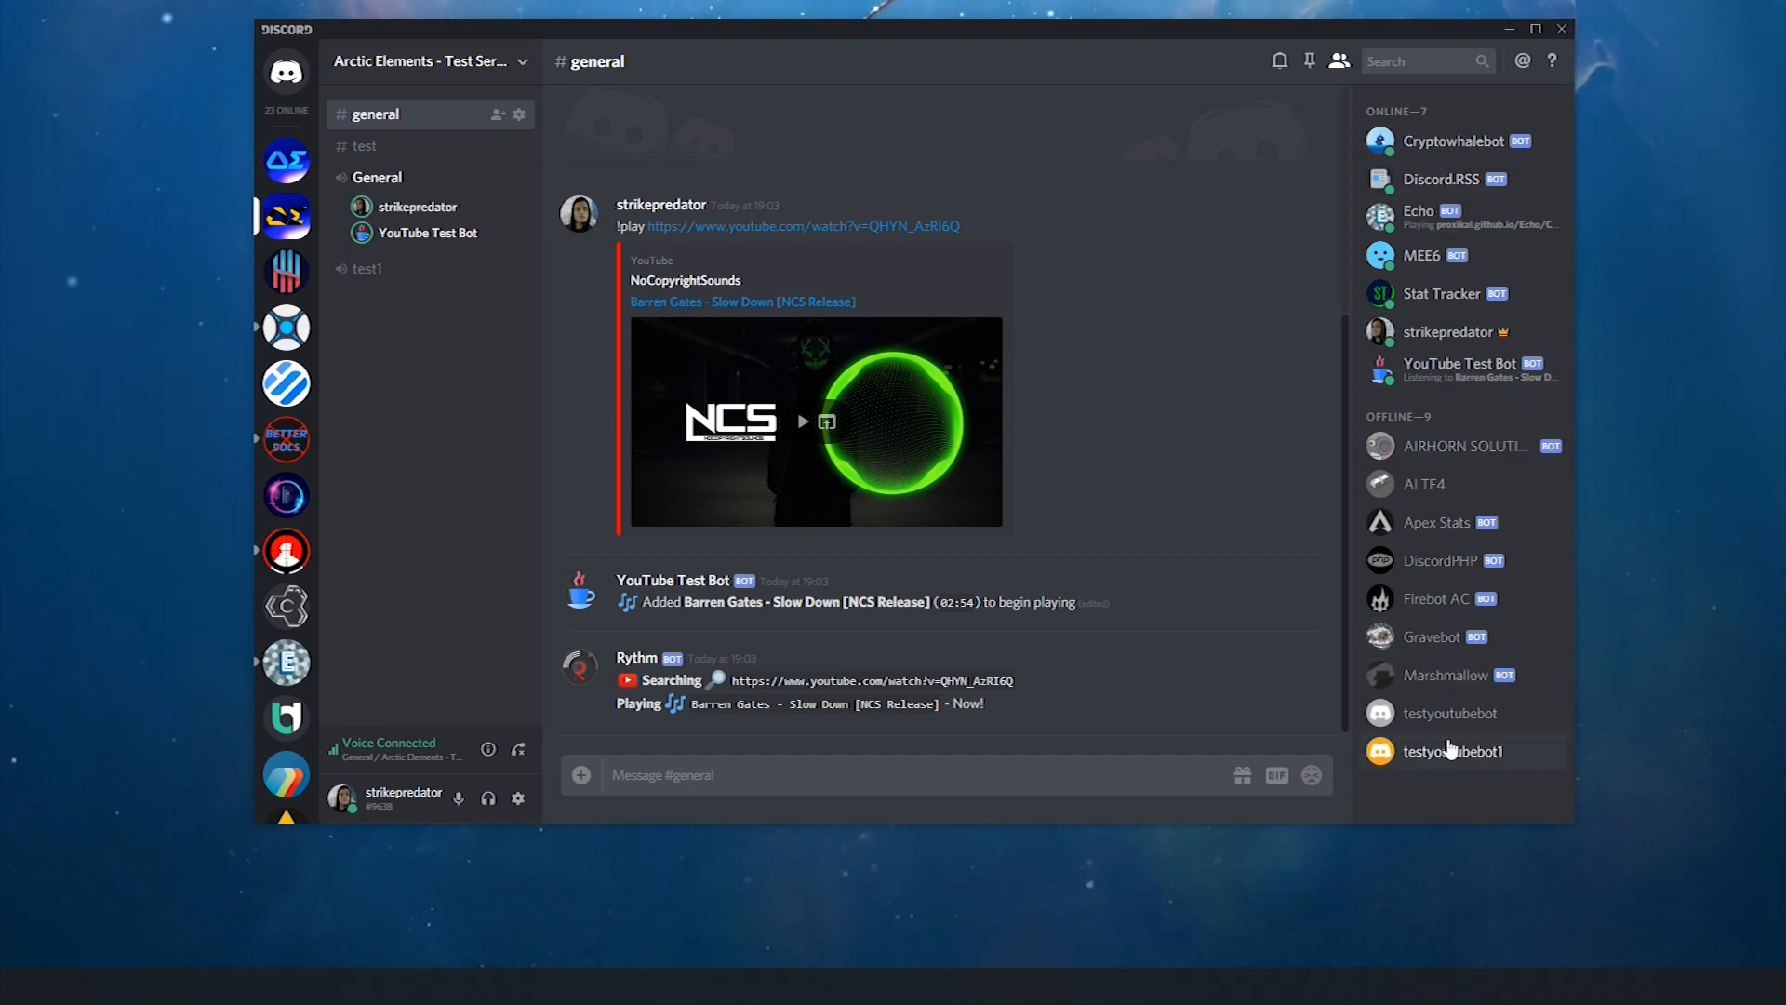
{"action": "left_click", "coordinate": [1449, 751]}
{"action": "left_click", "coordinate": [1480, 688]}
{"action": "left_click", "coordinate": [1224, 350]}
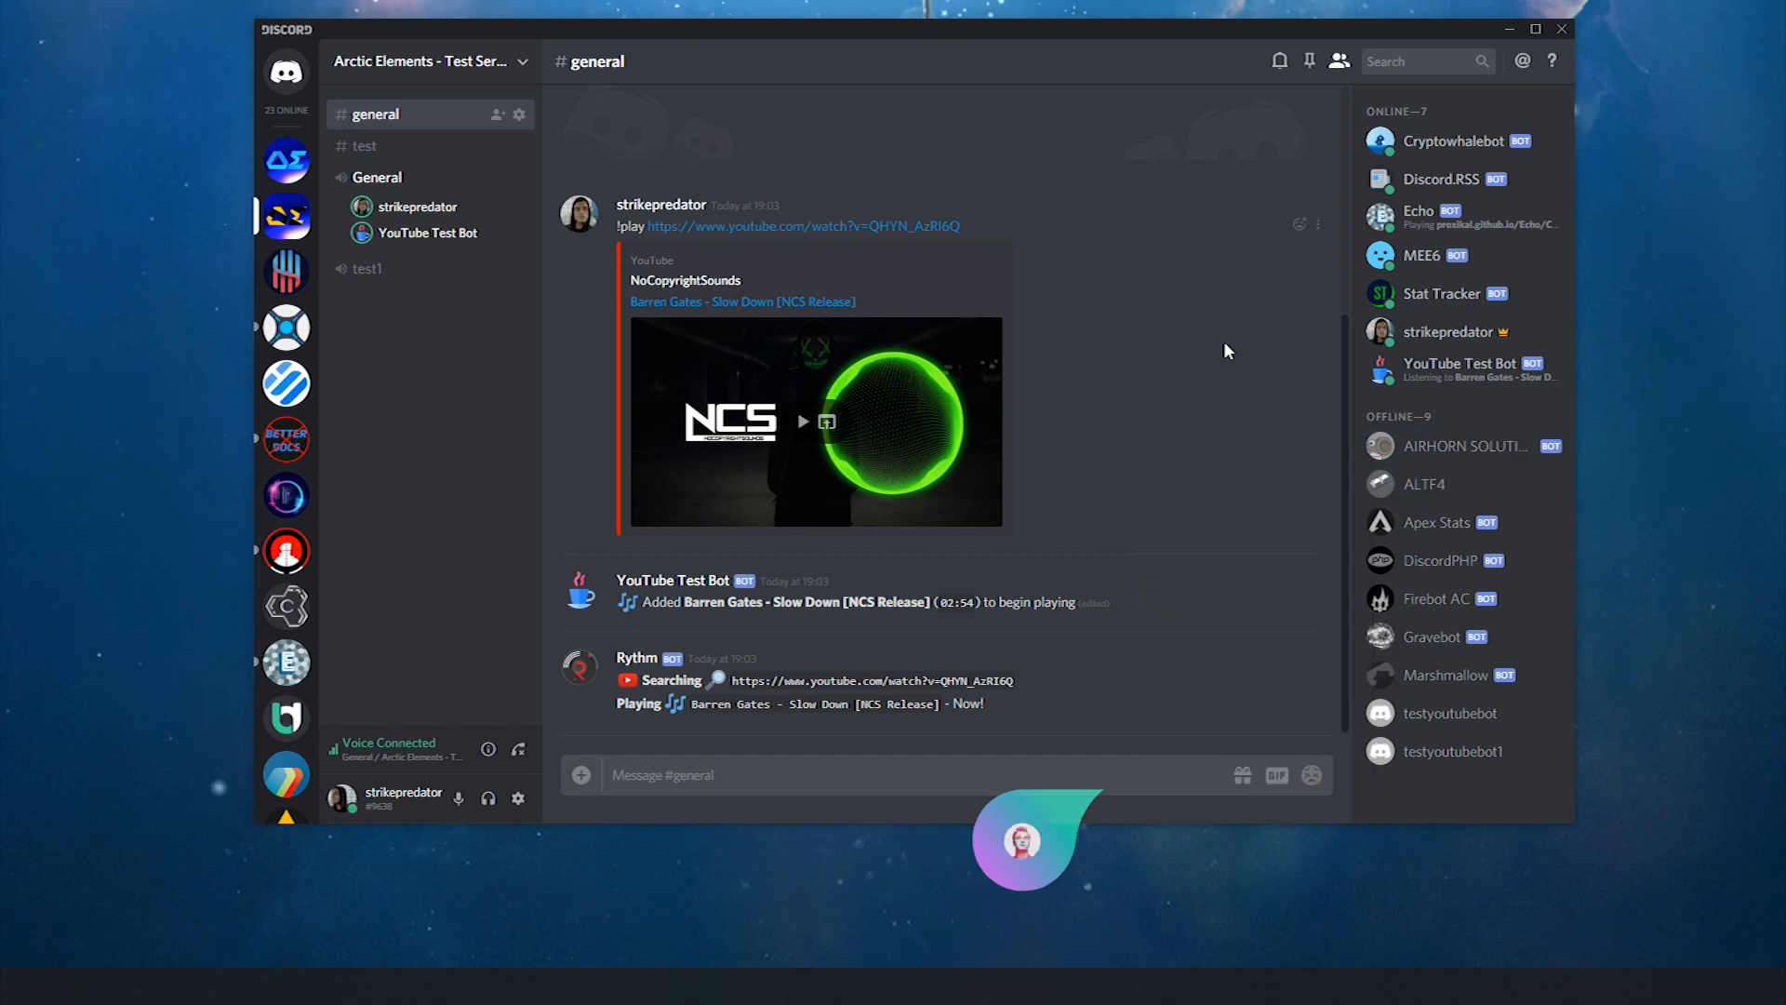
{"action": "scroll", "coordinate": [1128, 410], "scroll_direction": "up", "scroll_amount": 2}
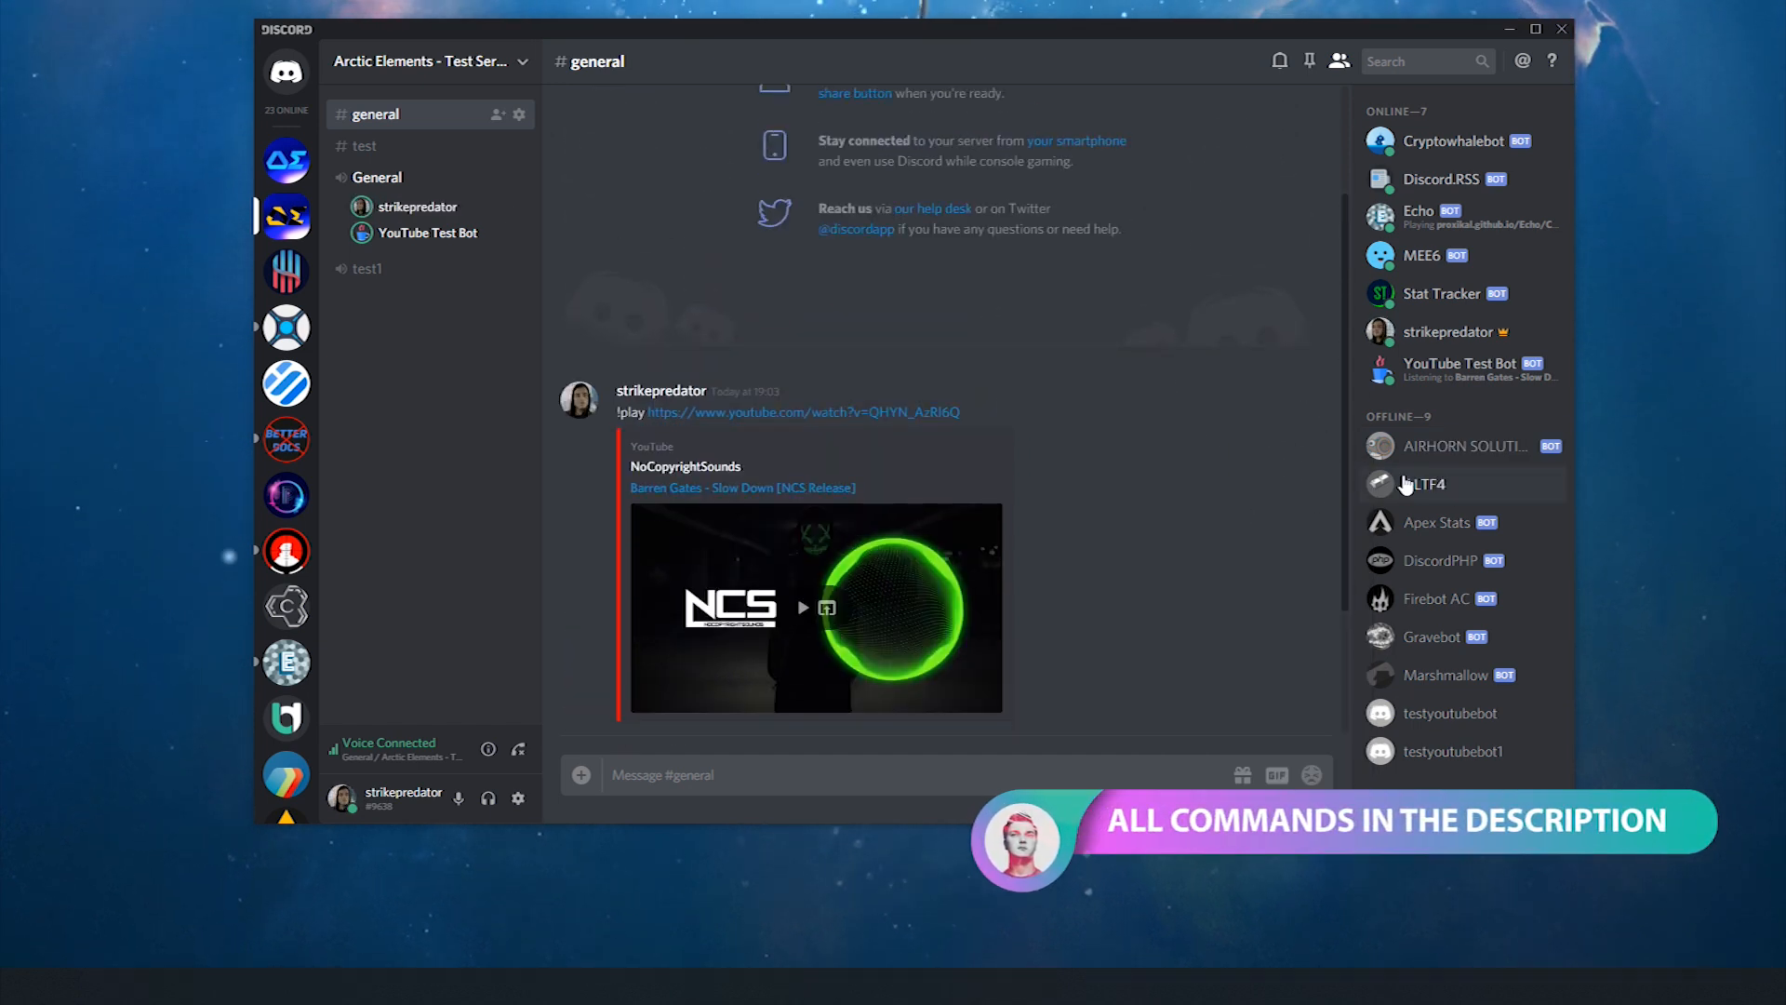
{"action": "scroll", "coordinate": [1163, 441], "scroll_direction": "down", "scroll_amount": 2}
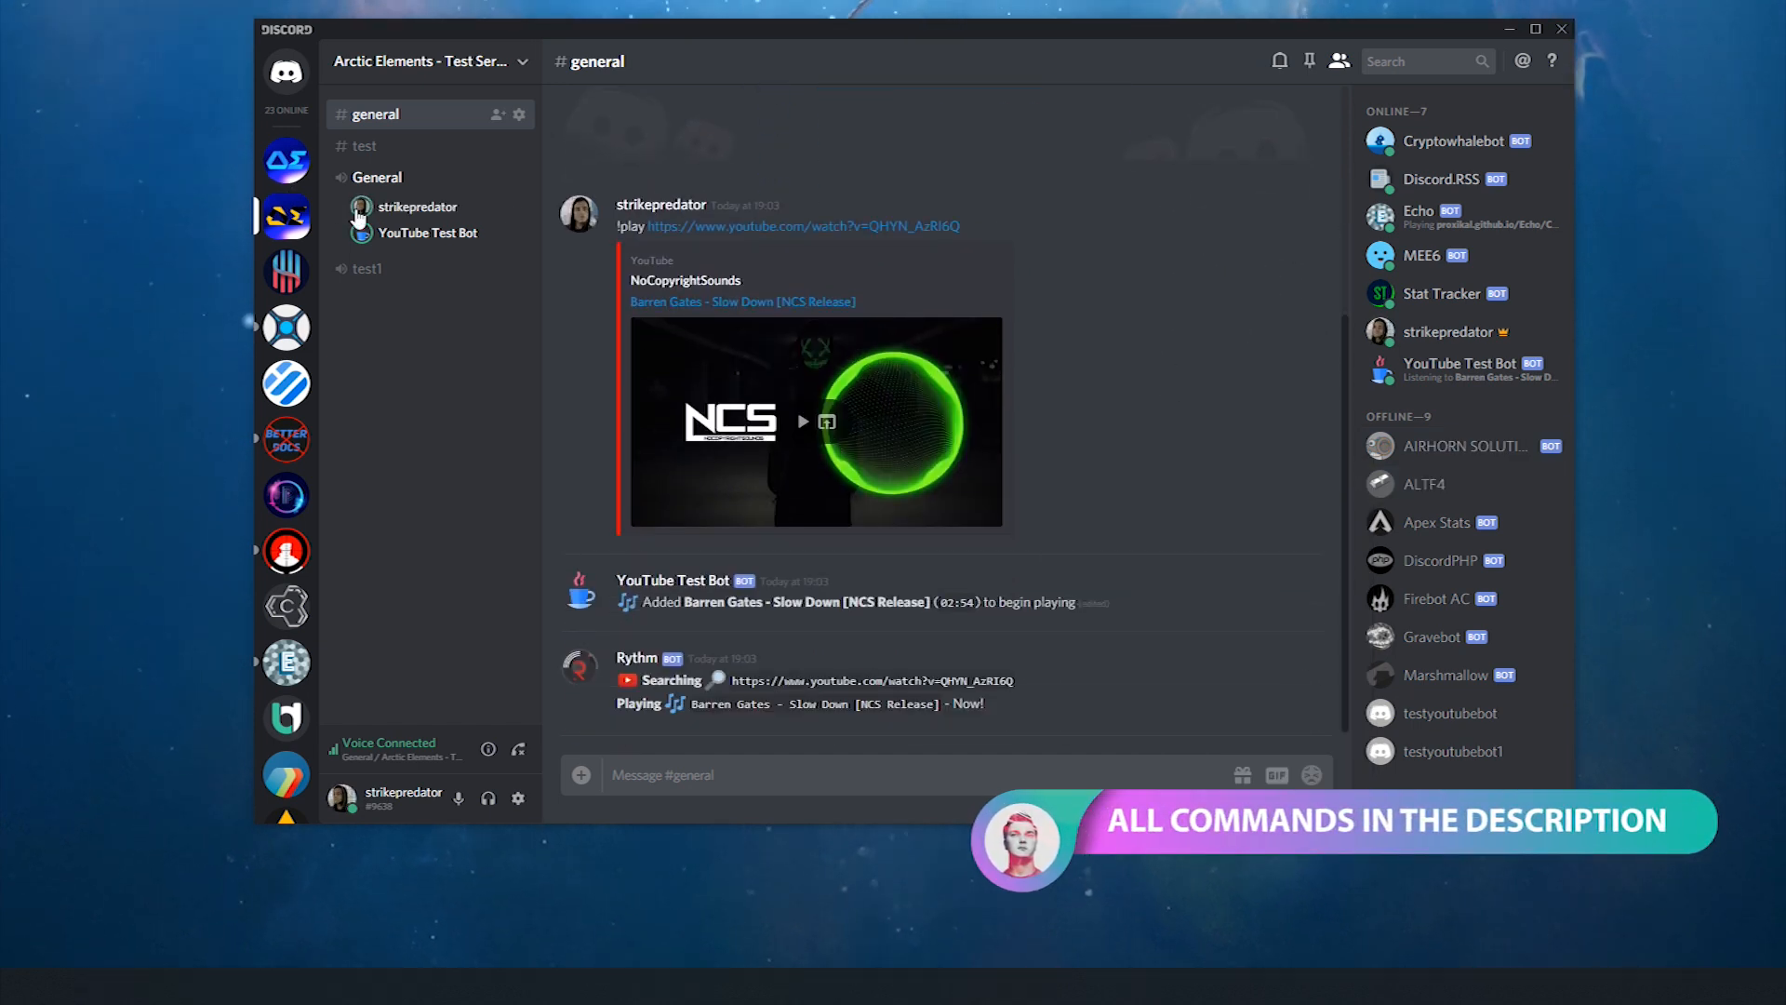
{"action": "key", "text": "alt+Tab"}
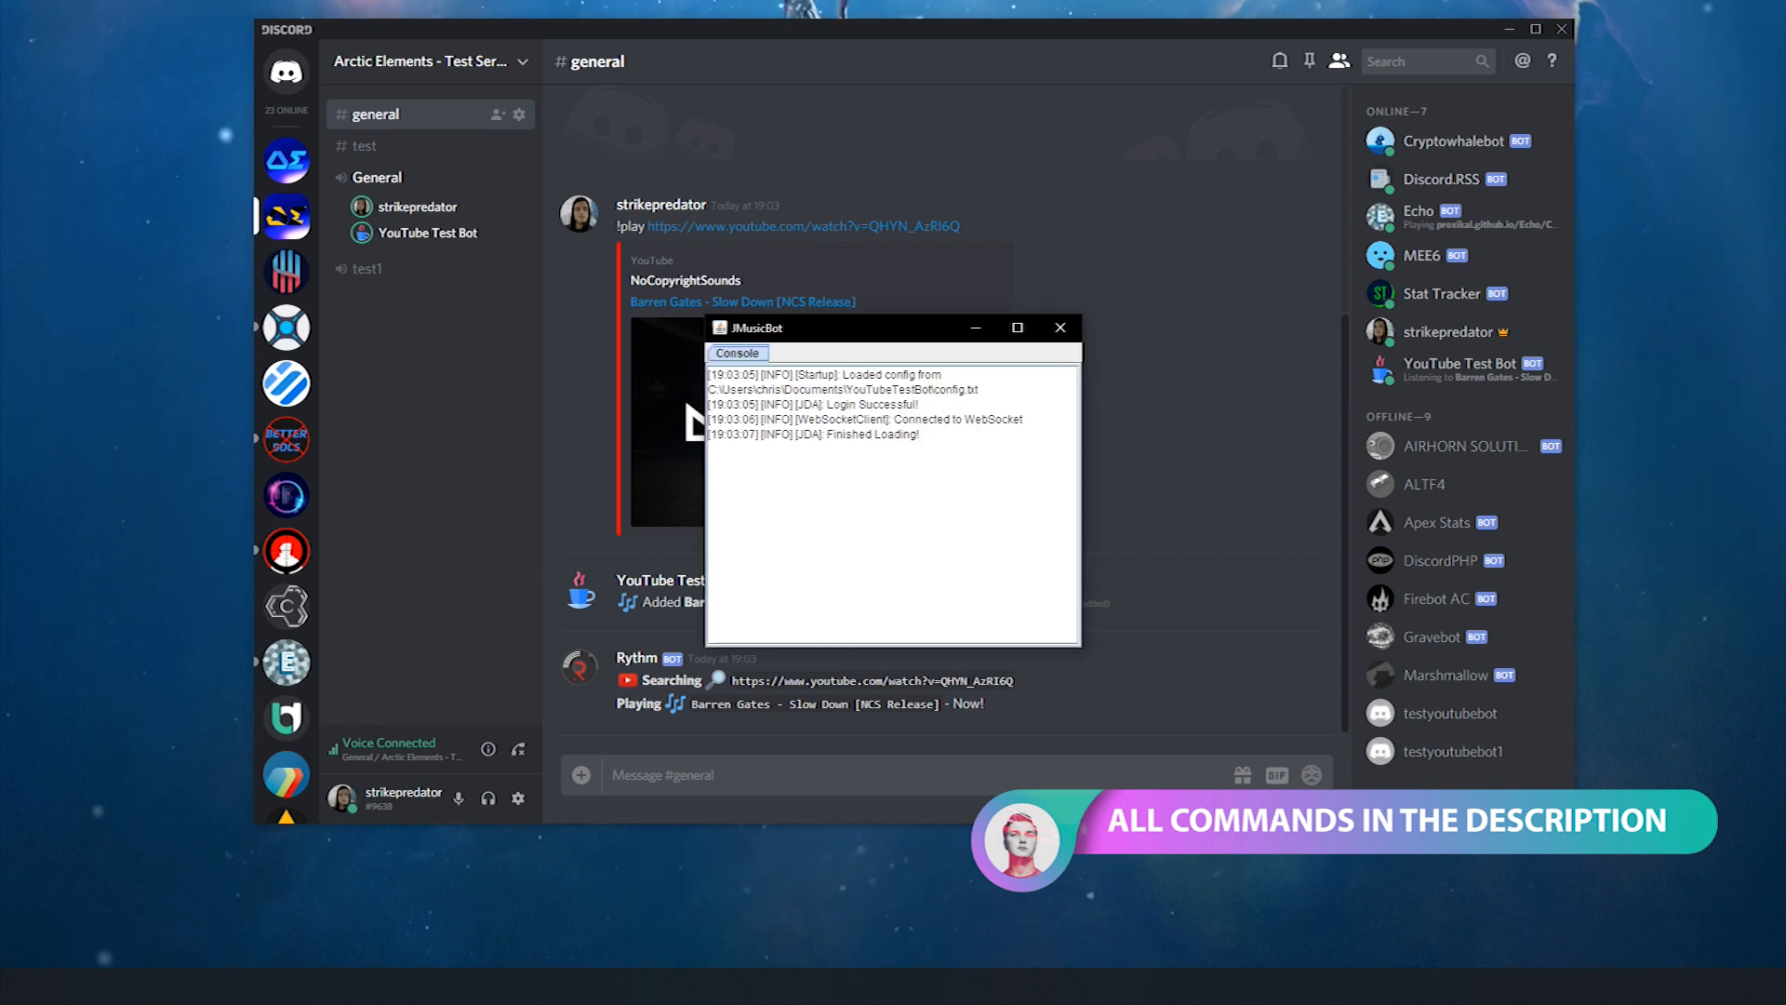
{"action": "left_click", "coordinate": [1220, 425]}
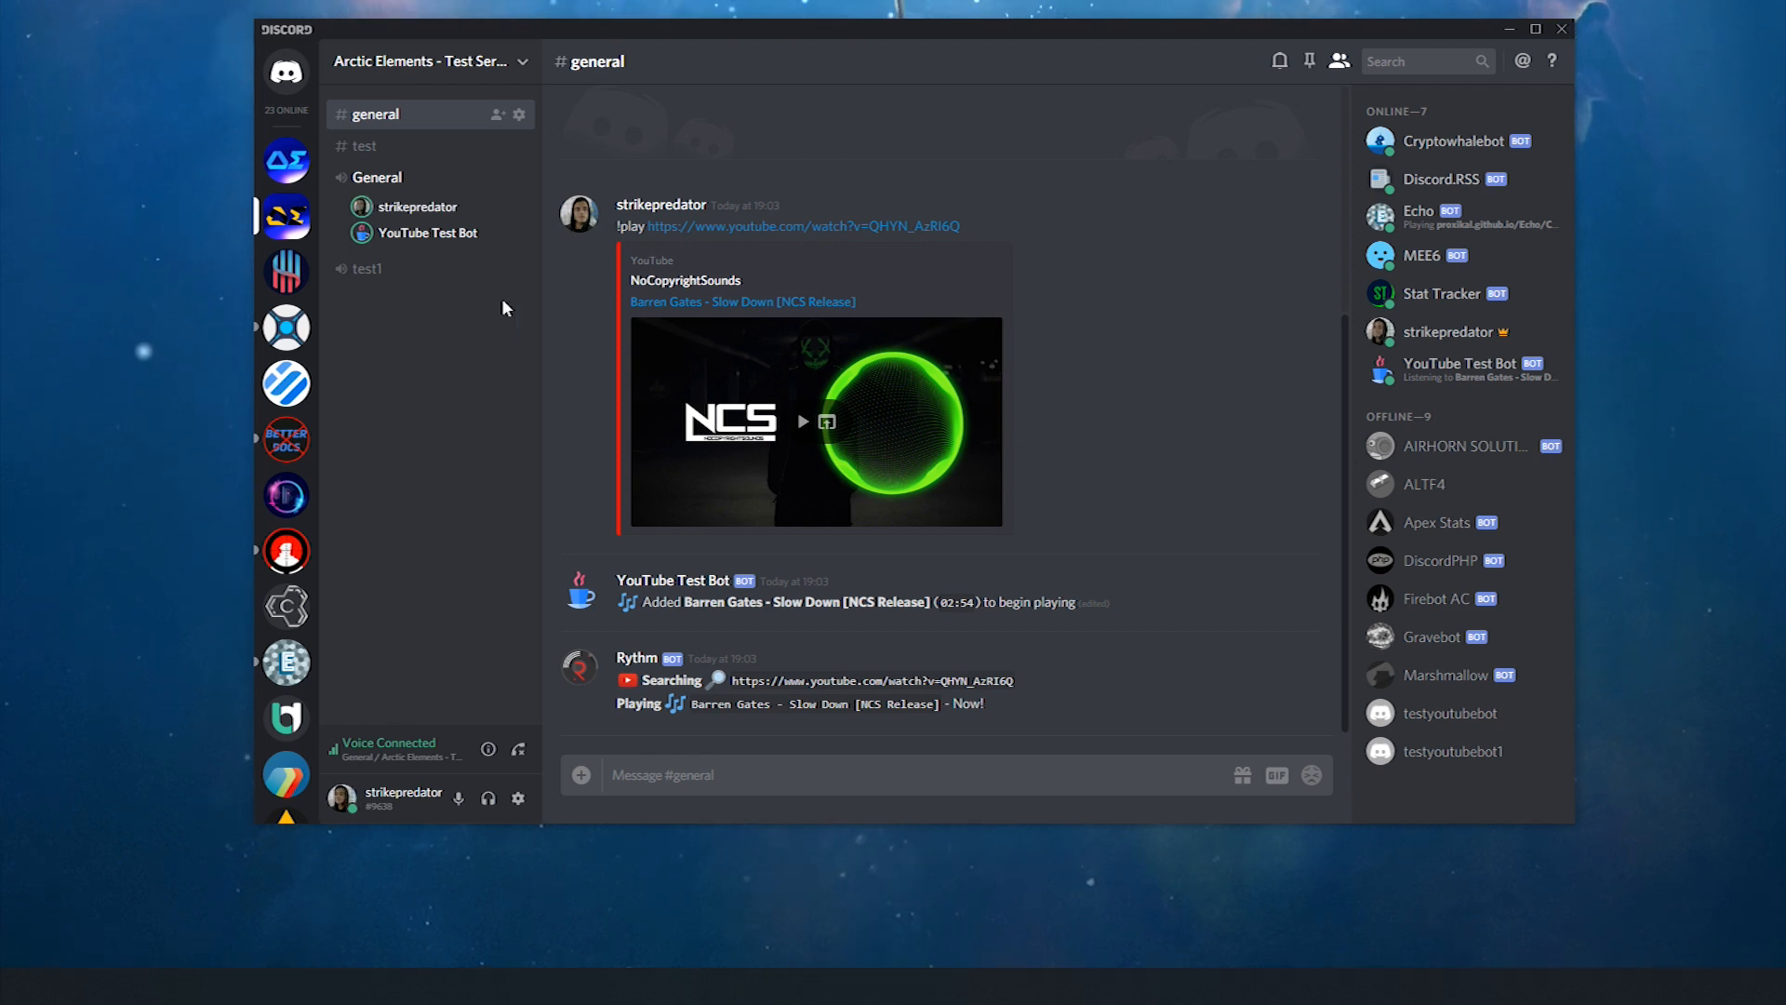
{"action": "right_click", "coordinate": [440, 238]}
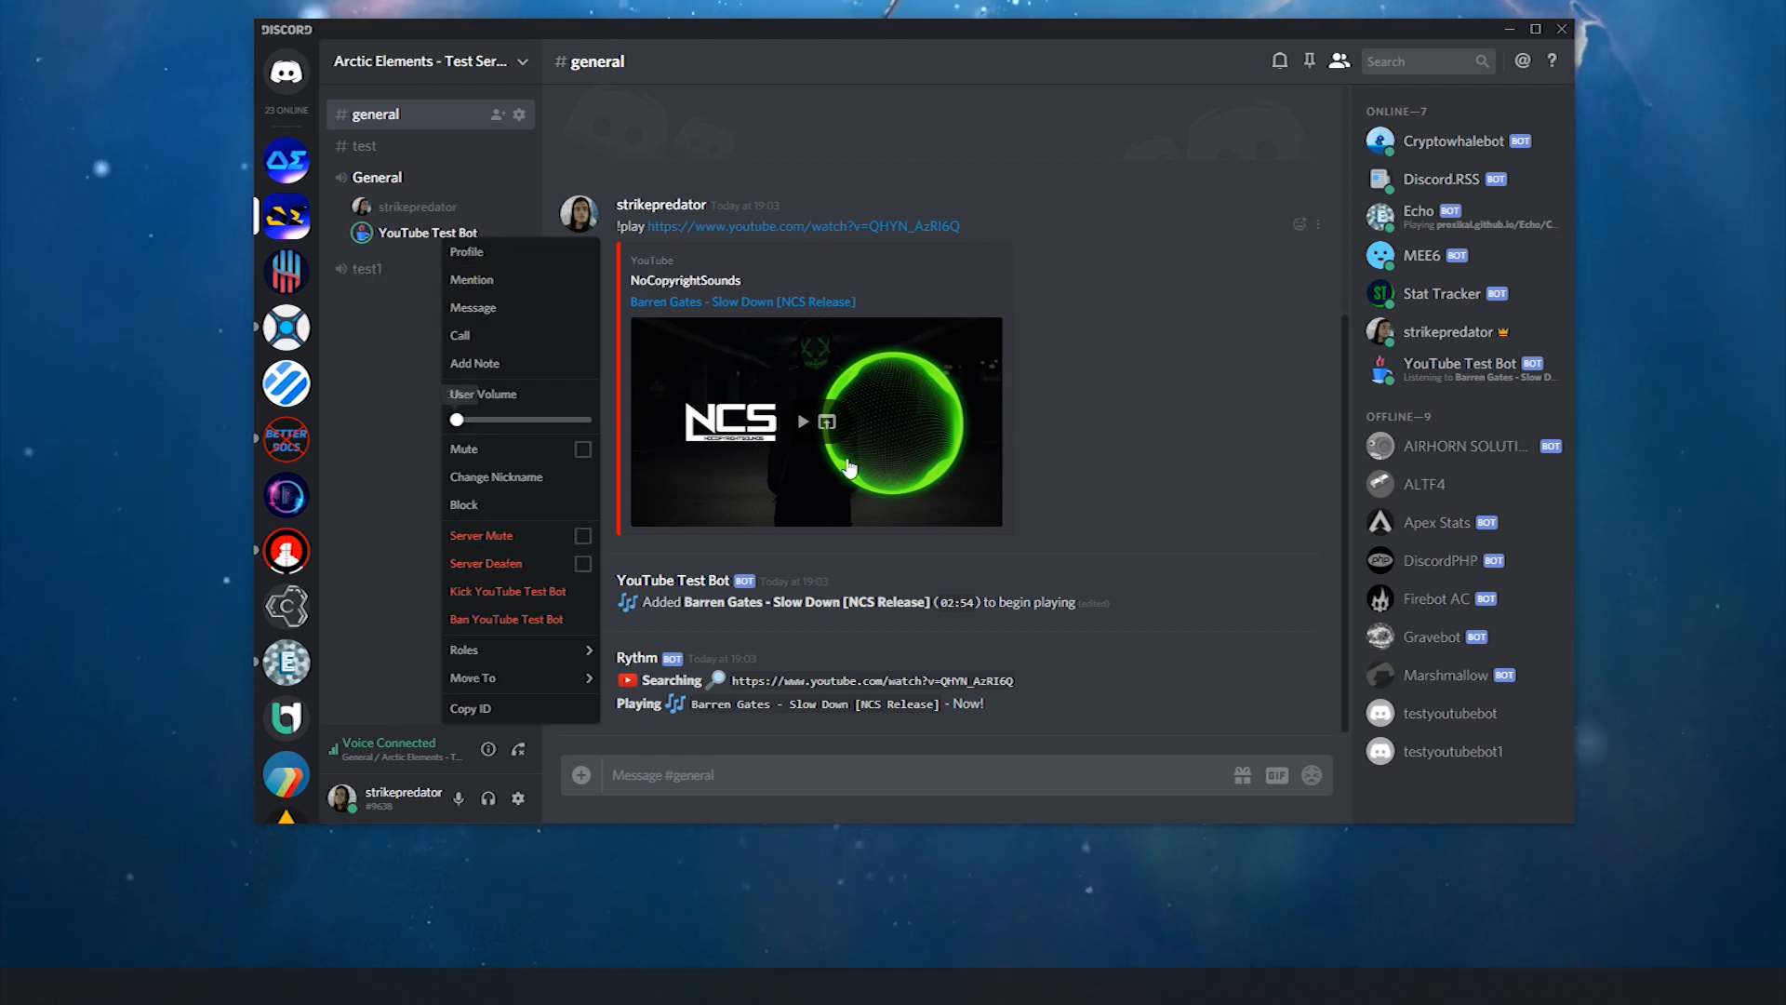
{"action": "left_click", "coordinate": [1322, 476]}
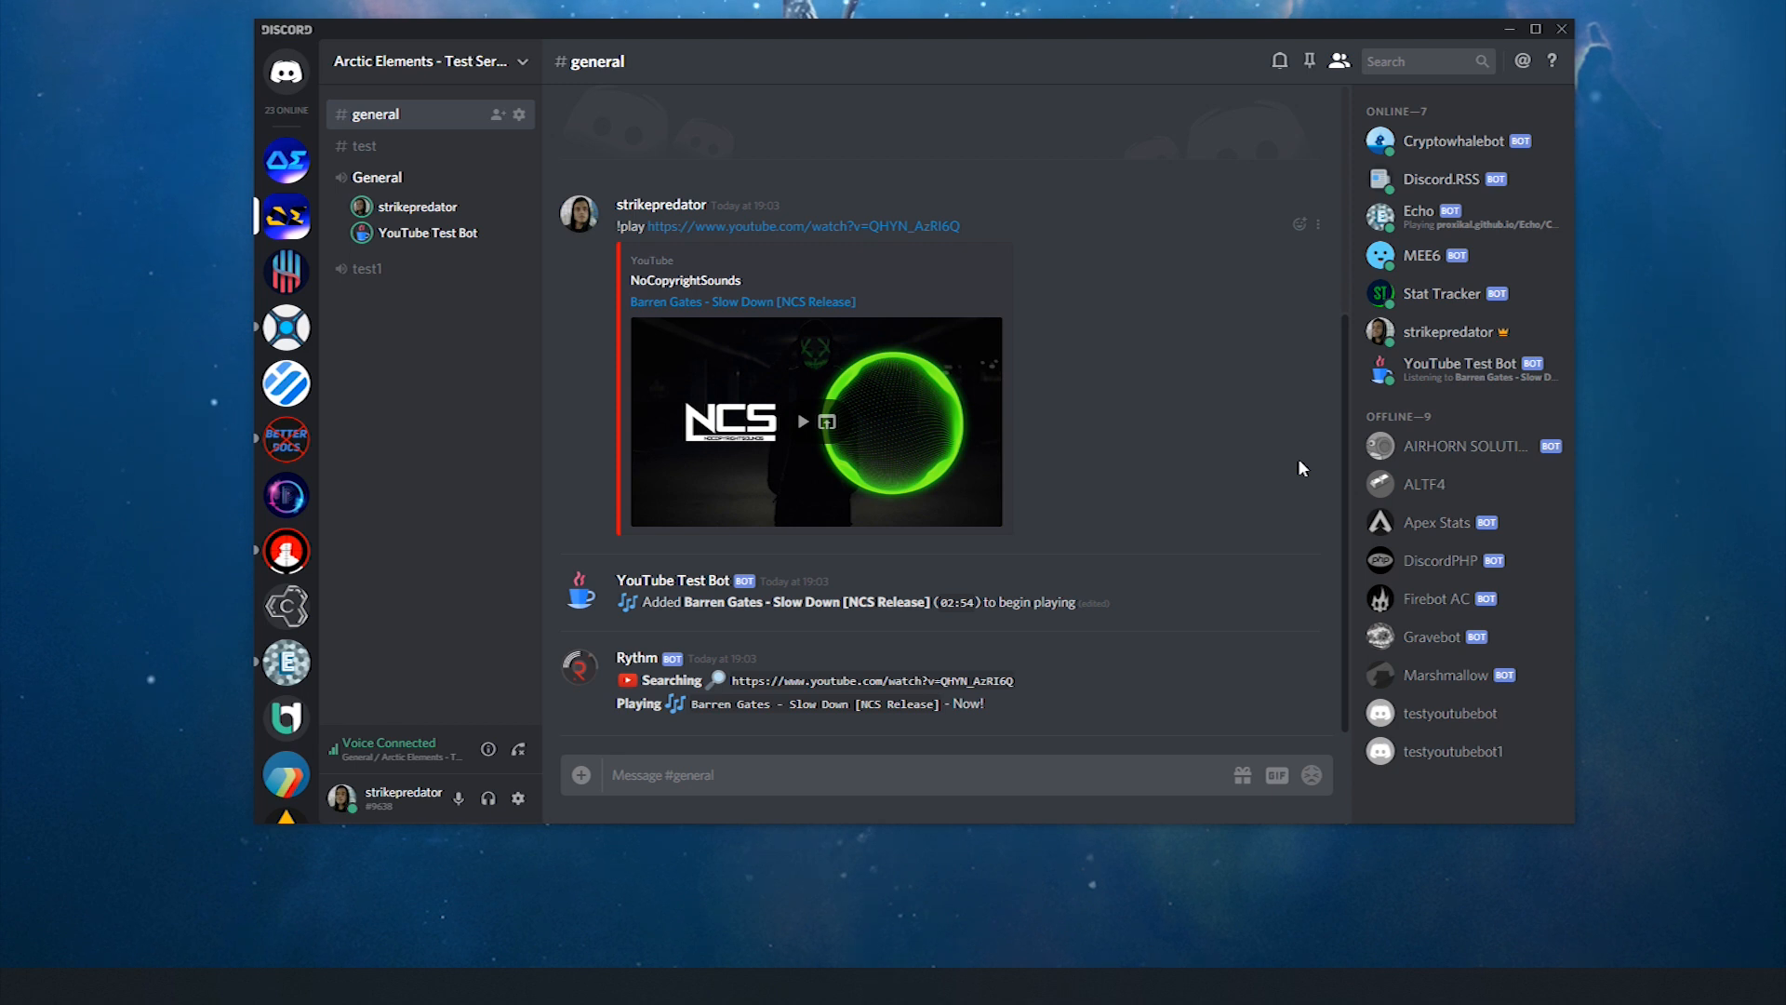